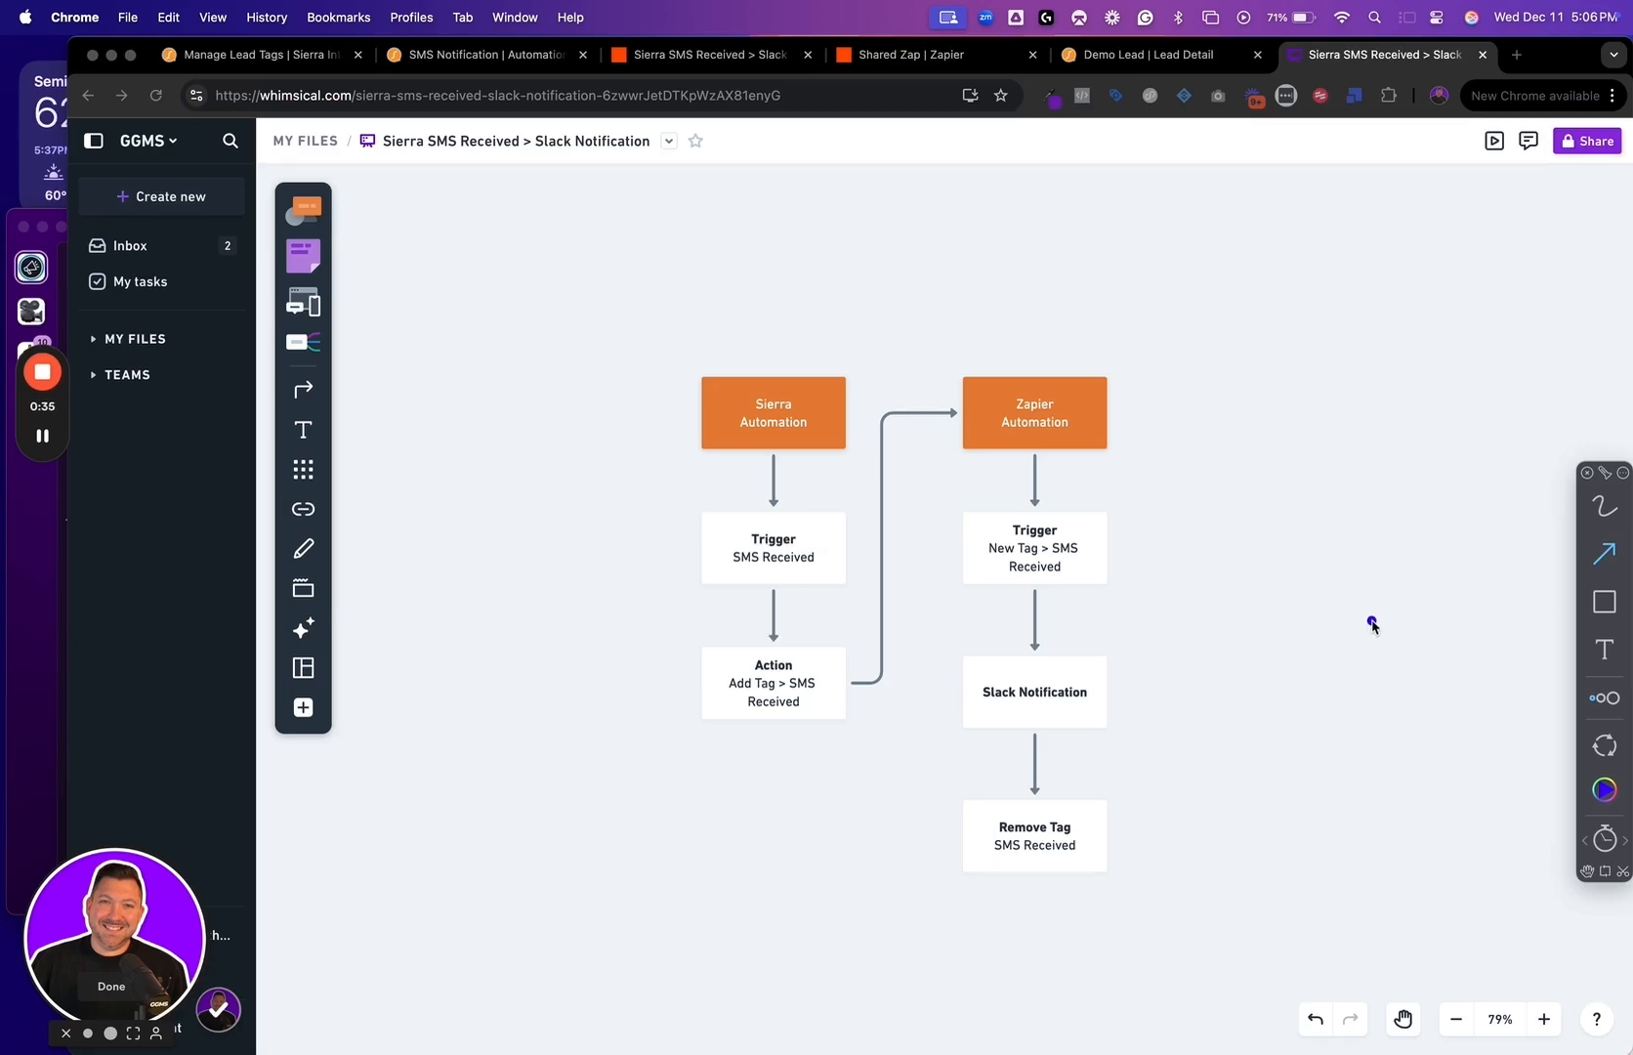
Examine the SMS-to-Slack flowchart, following the trigger and action boxes of the Sierra automation and then the Zapier automation
key("ctrl+super+space")
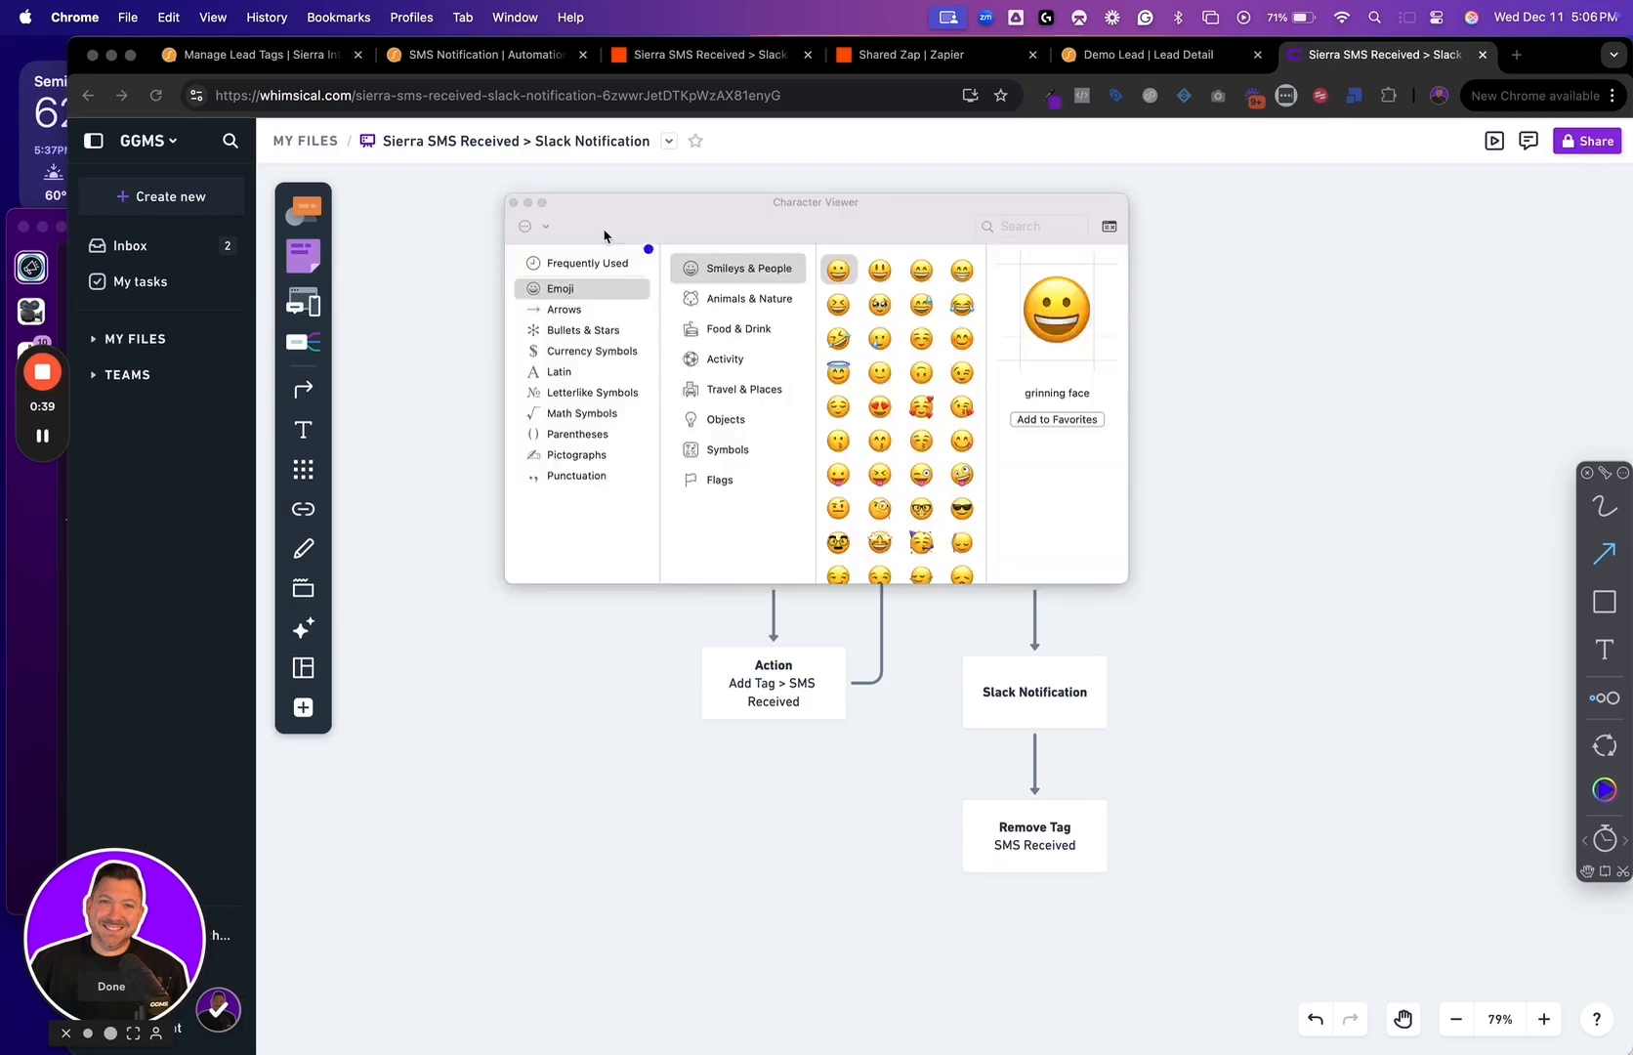
left_click(516, 204)
mouse_move(777, 355)
left_mouse_down()
mouse_move(821, 267)
mouse_move(713, 268)
left_mouse_up()
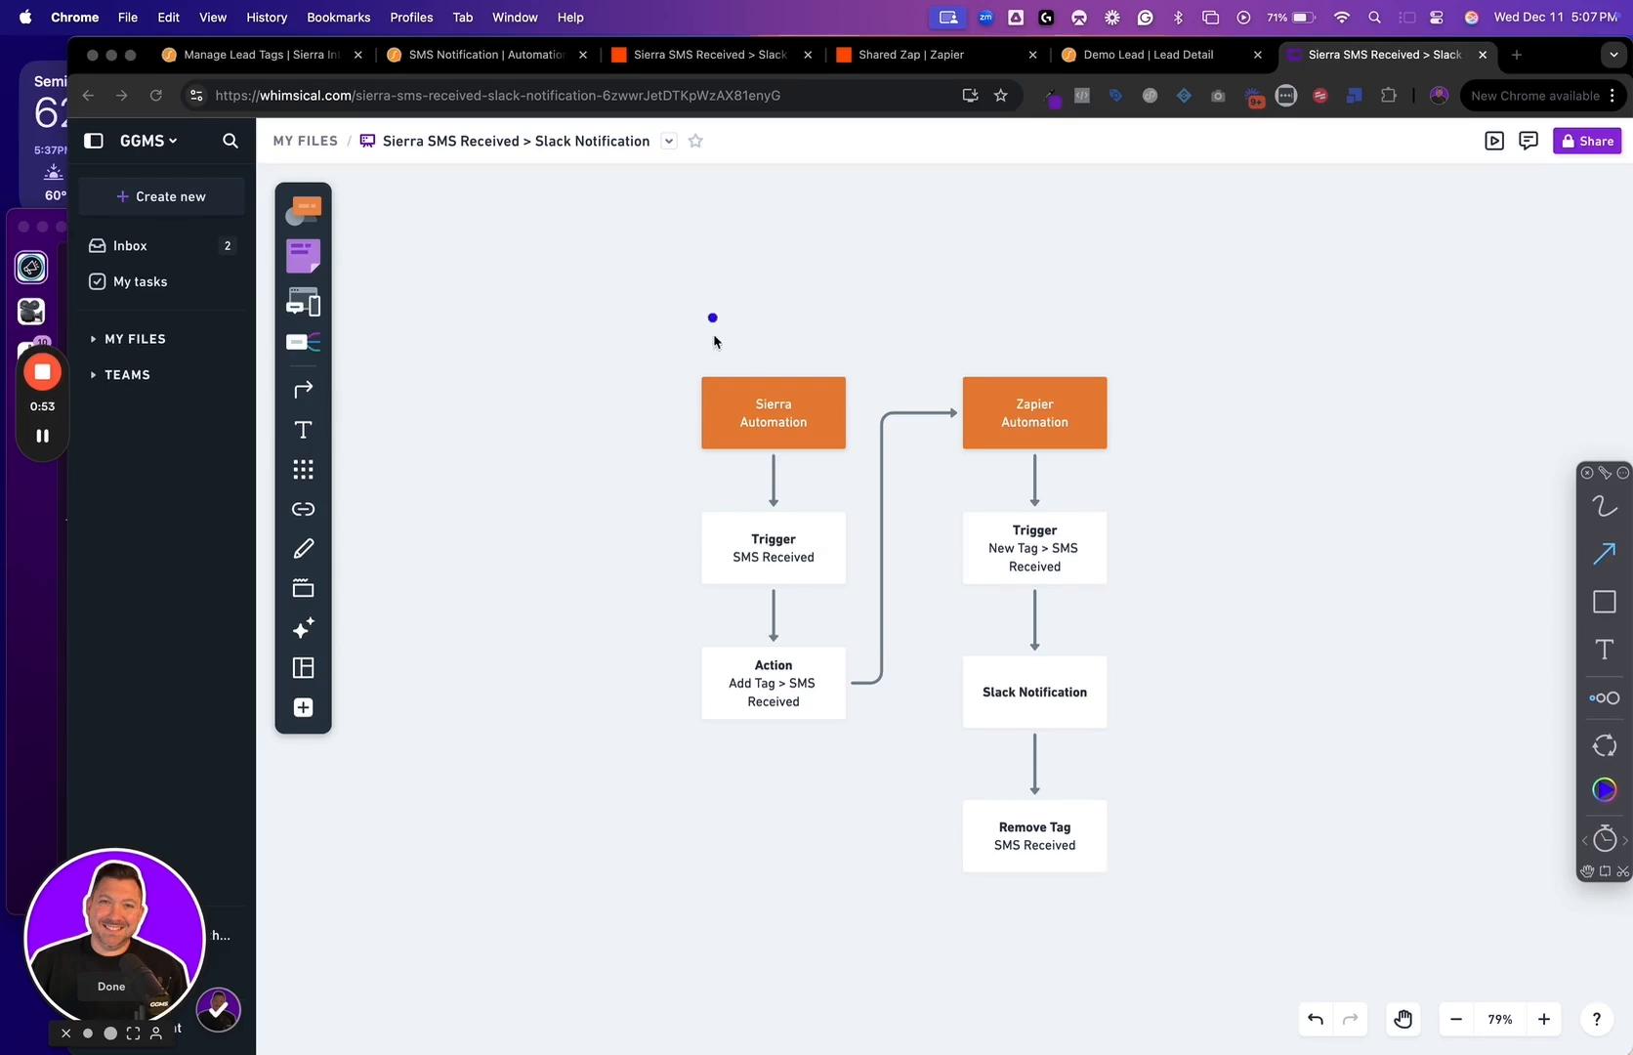
left_click_drag(685, 532, 604, 478)
left_click_drag(684, 667, 596, 608)
left_click_drag(807, 725, 817, 778)
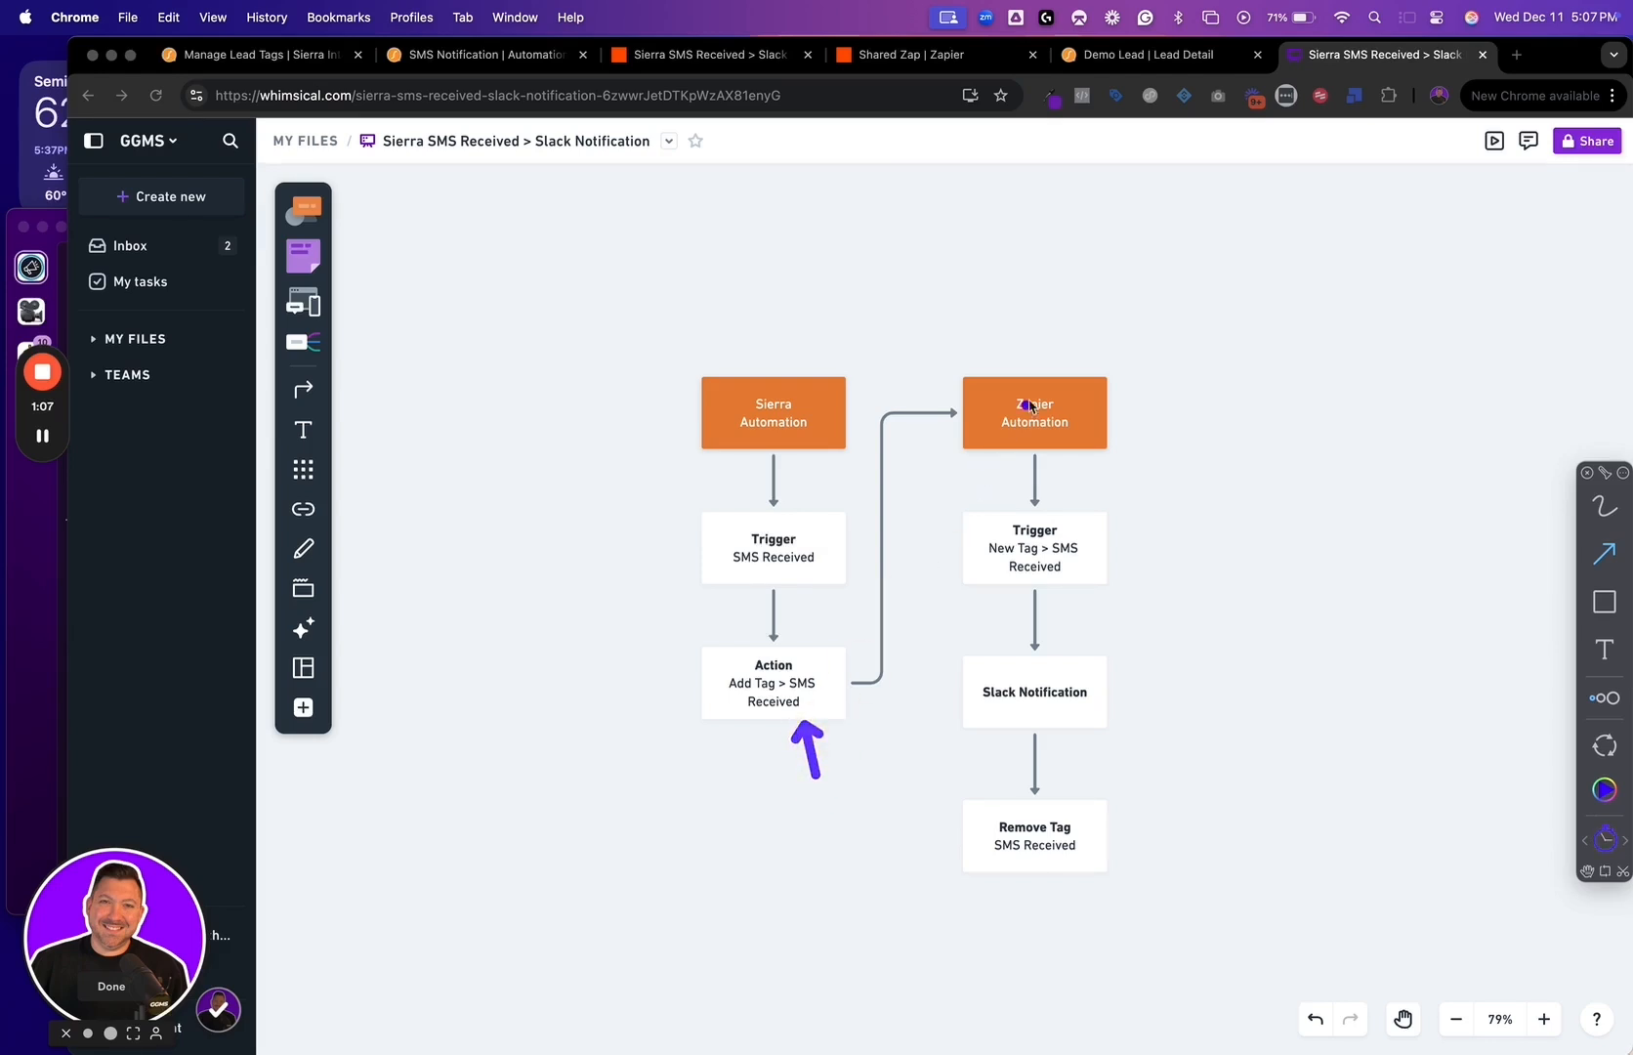
mouse_move(1032, 366)
left_mouse_down()
mouse_move(1050, 292)
mouse_move(1023, 288)
left_mouse_up()
left_click_drag(1086, 506, 1155, 446)
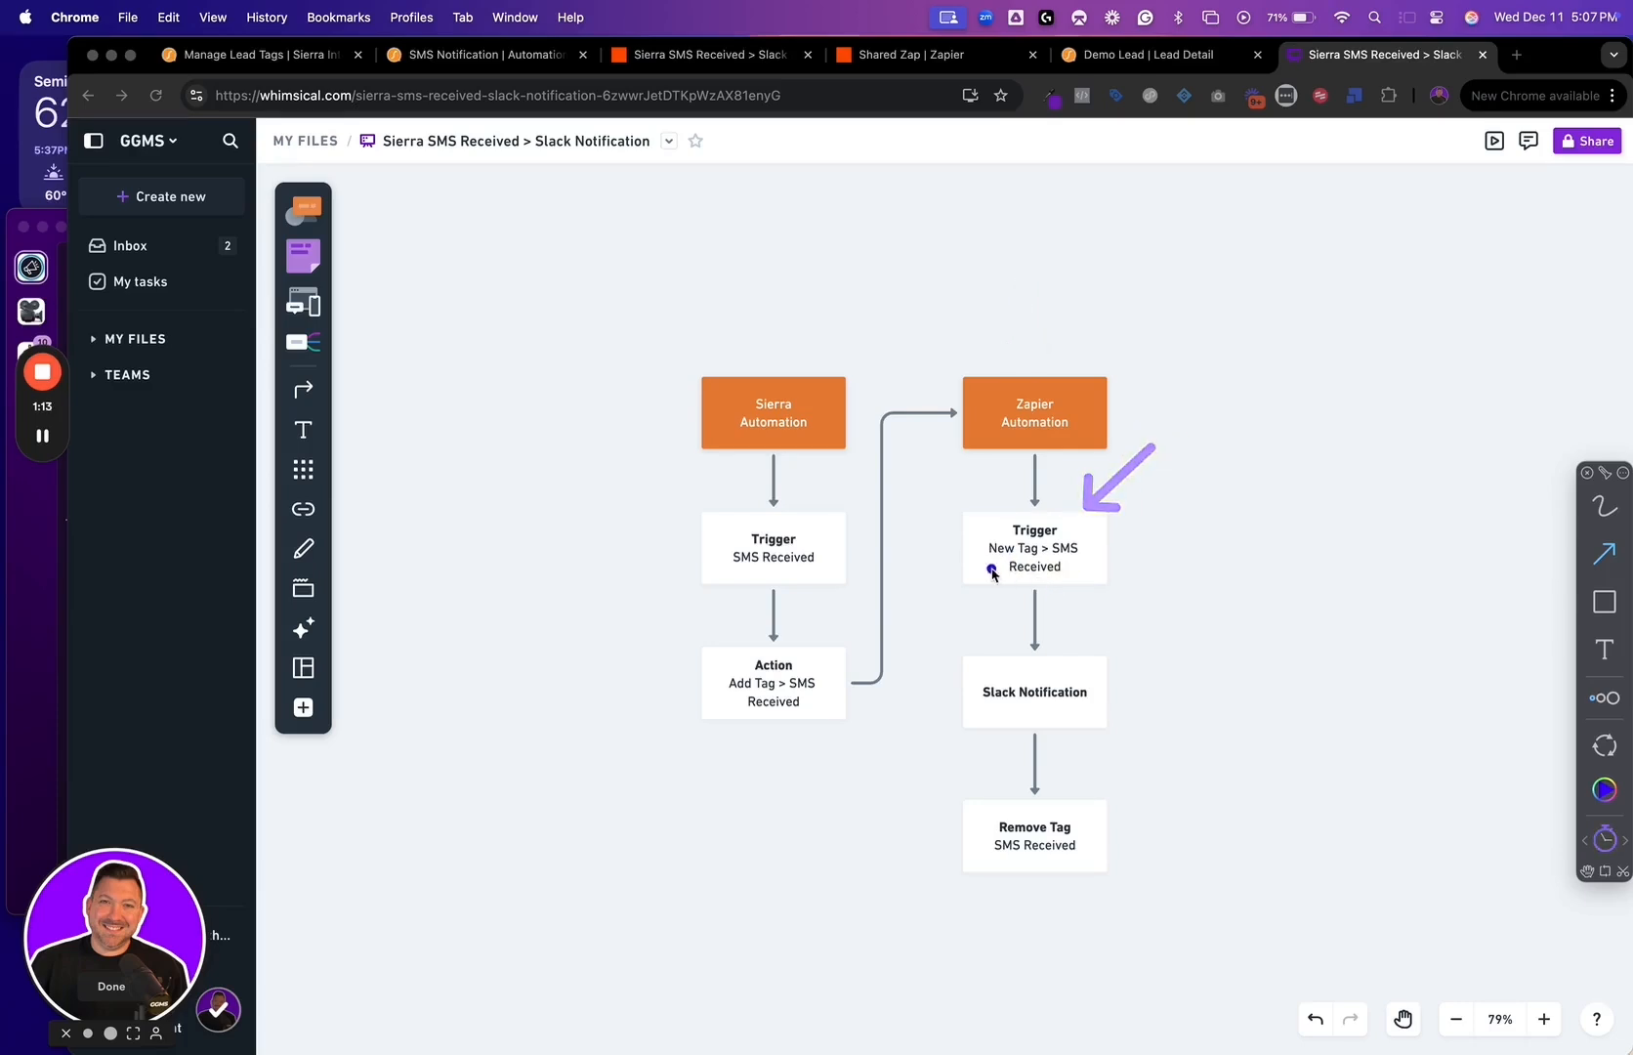
left_click_drag(991, 569, 924, 597)
left_click_drag(1095, 789, 1145, 731)
left_click_drag(733, 354, 701, 300)
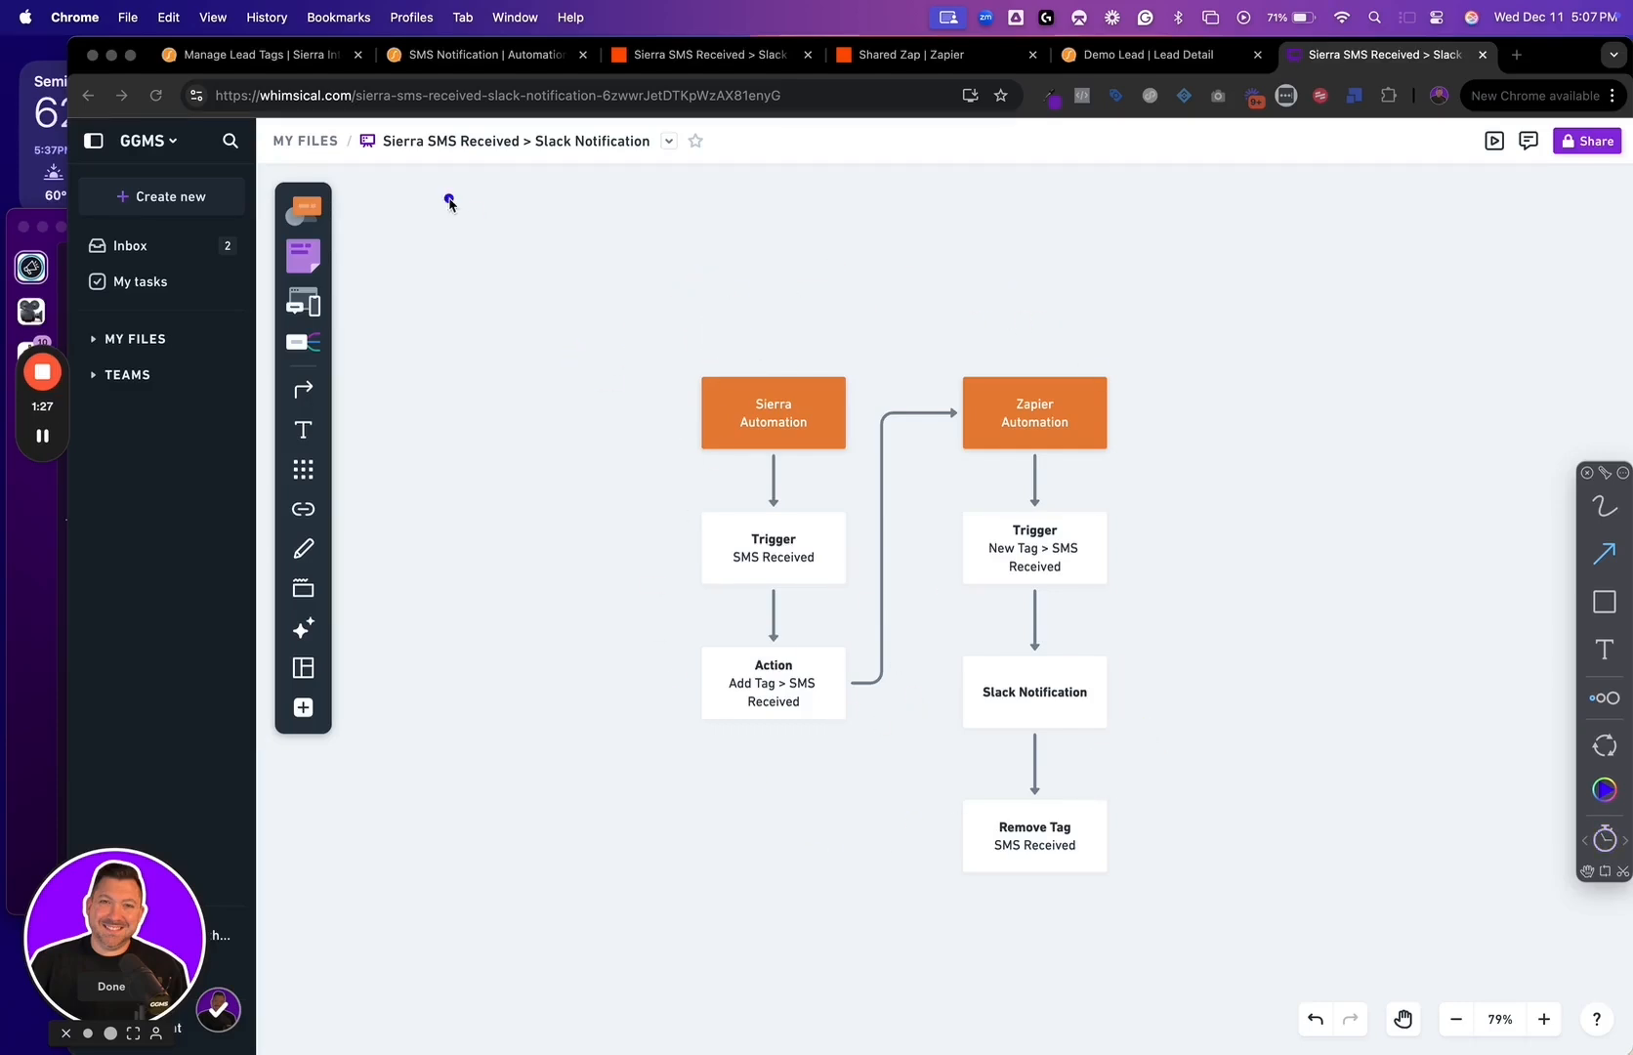
Switch to the Manage Lead Tags page and examine the new tag form and the SMS Received tag's entry
left_click(298, 58)
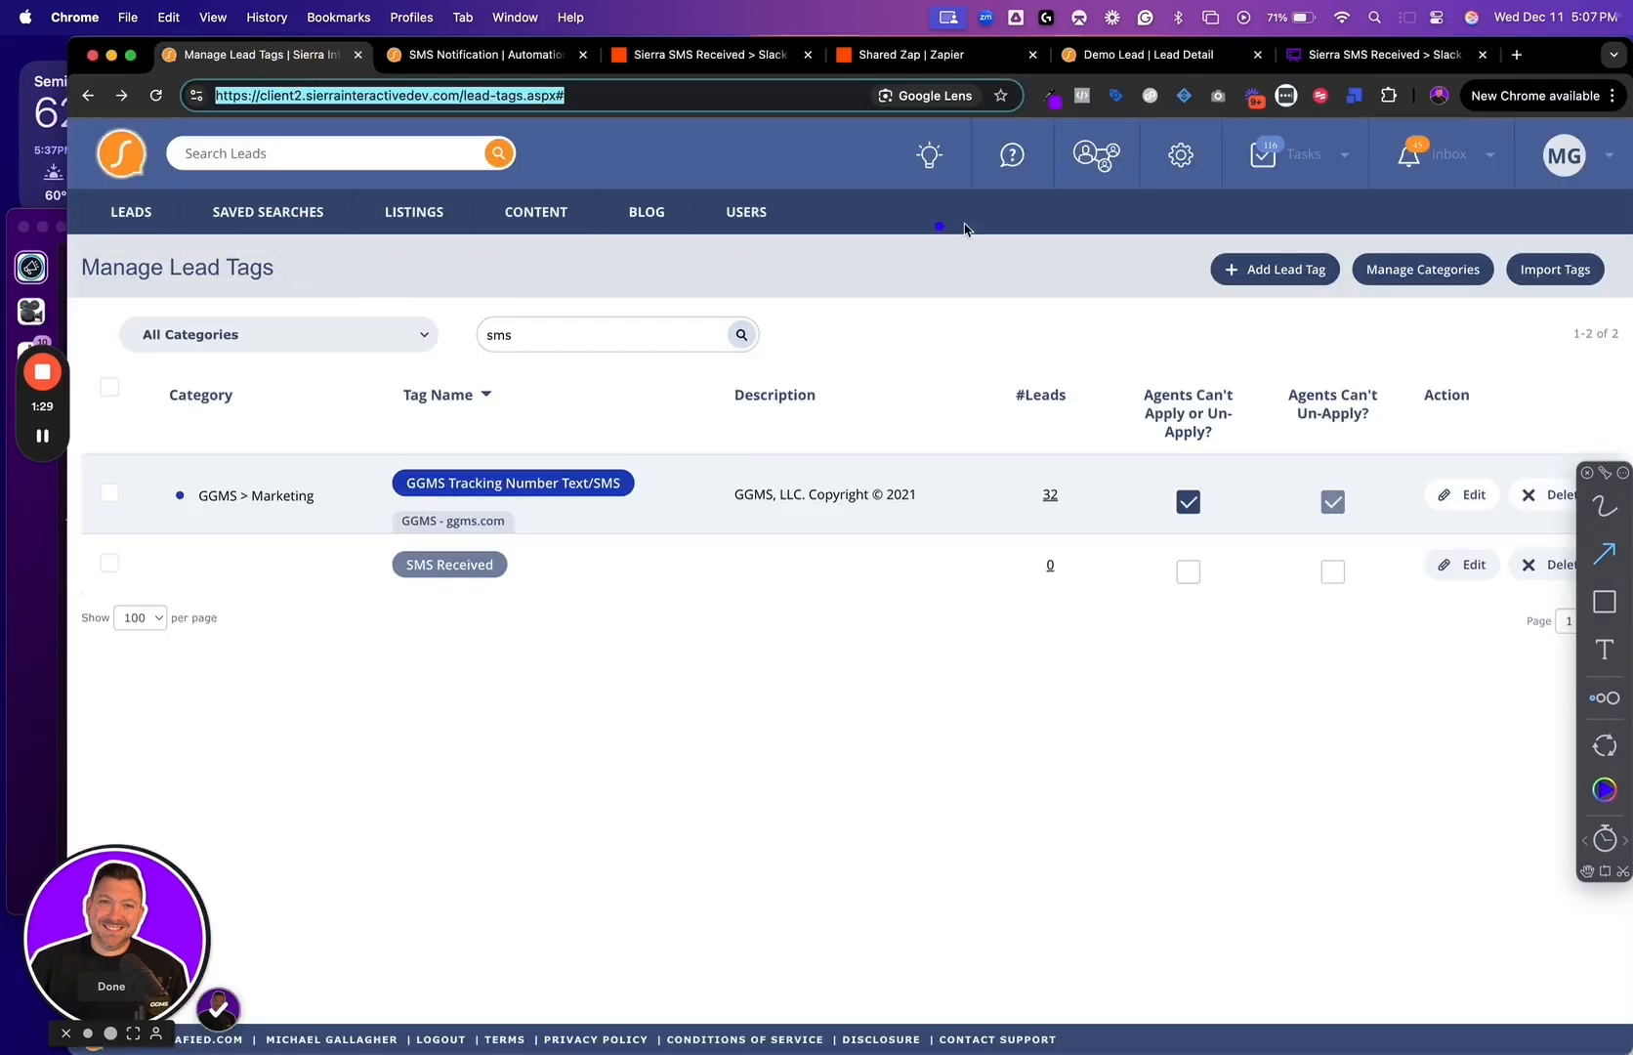
mouse_move(166, 232)
left_mouse_down()
mouse_move(264, 322)
mouse_move(202, 313)
left_mouse_up()
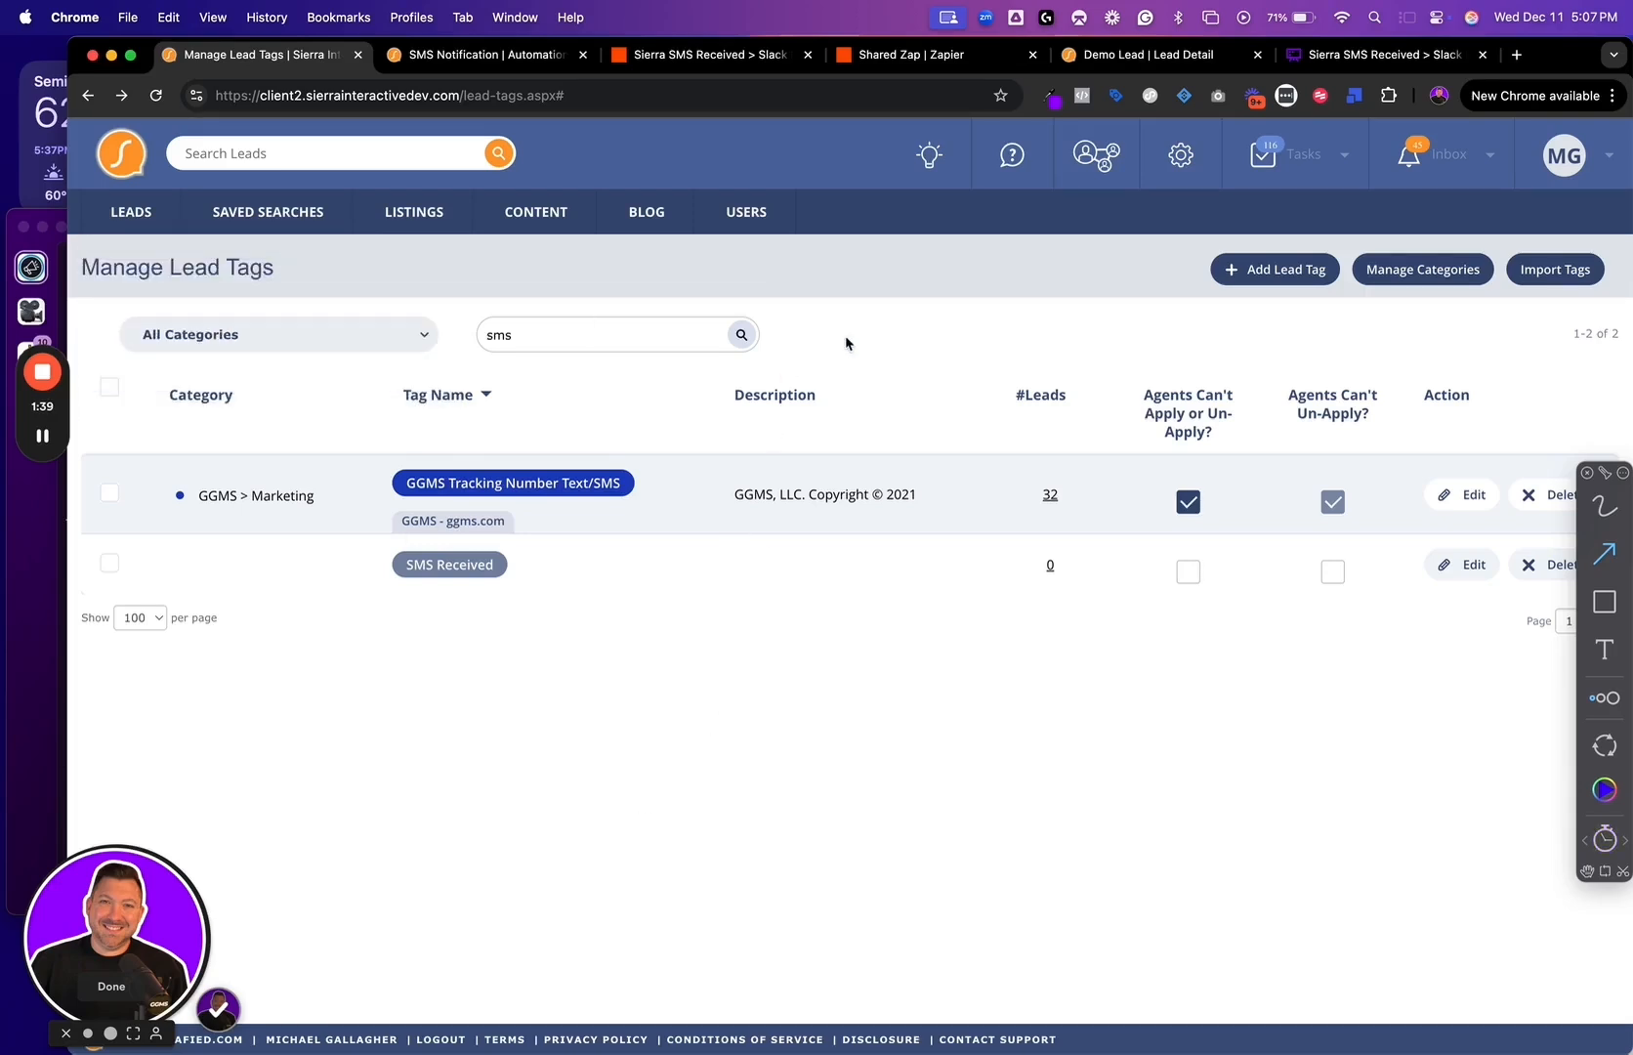
left_click_drag(1201, 278, 1084, 332)
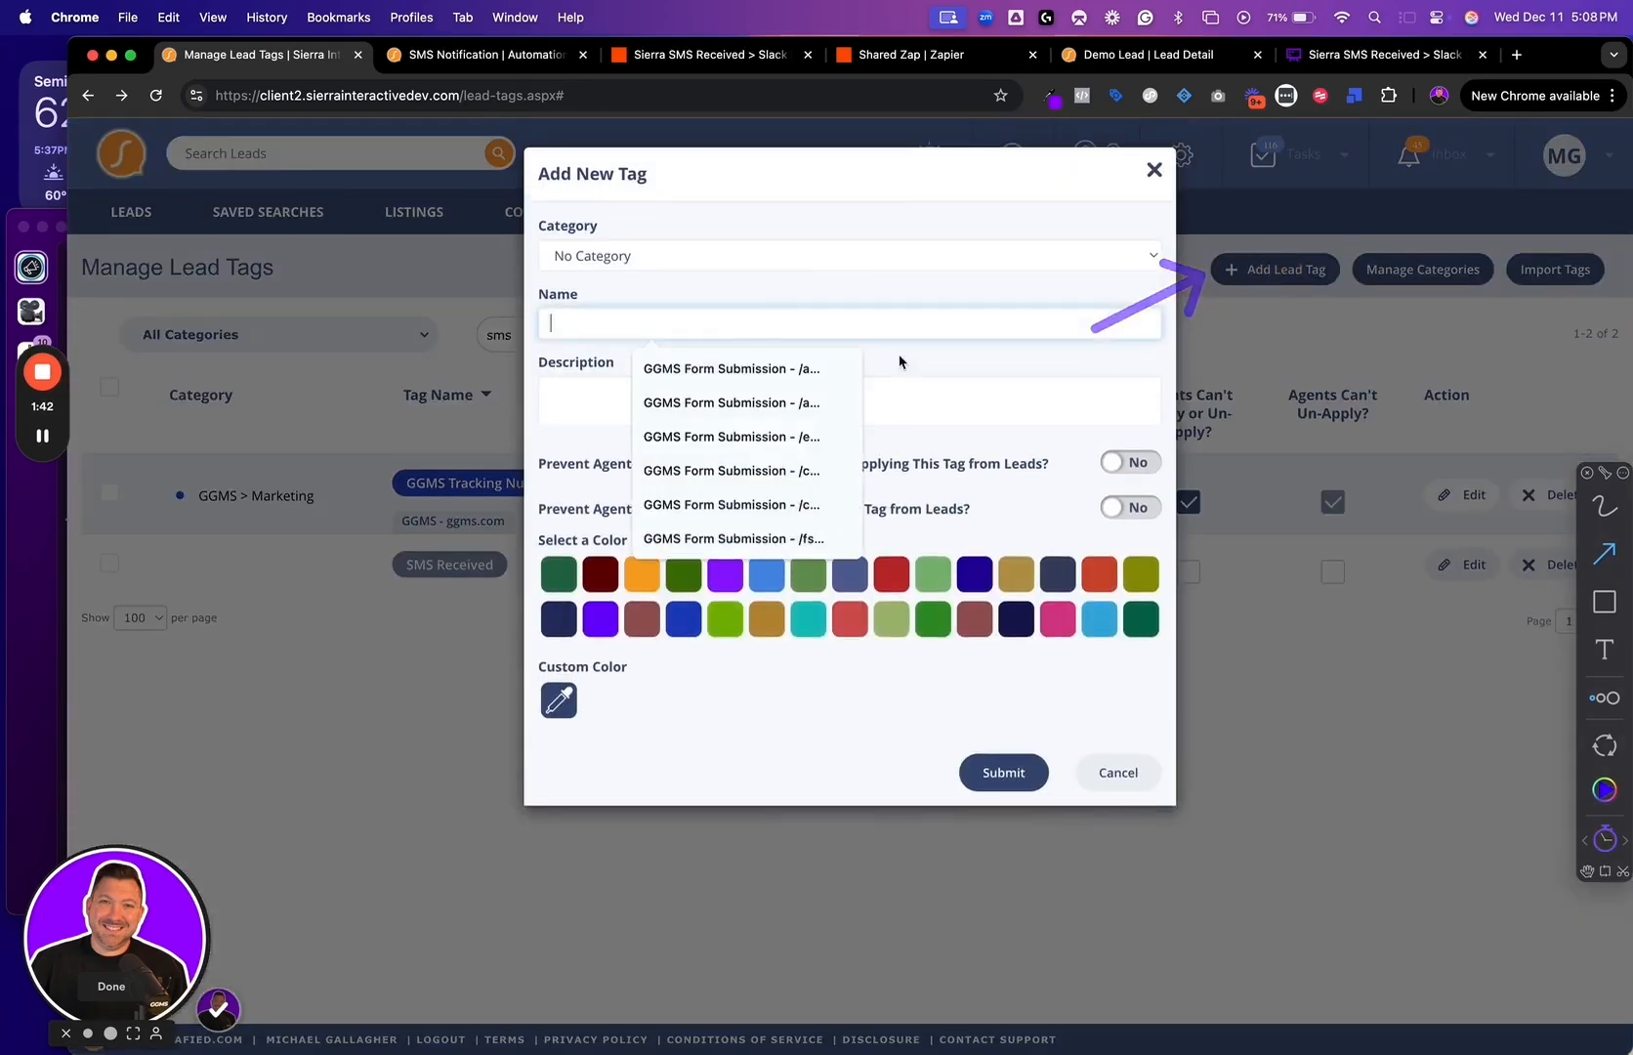
left_click(1287, 268)
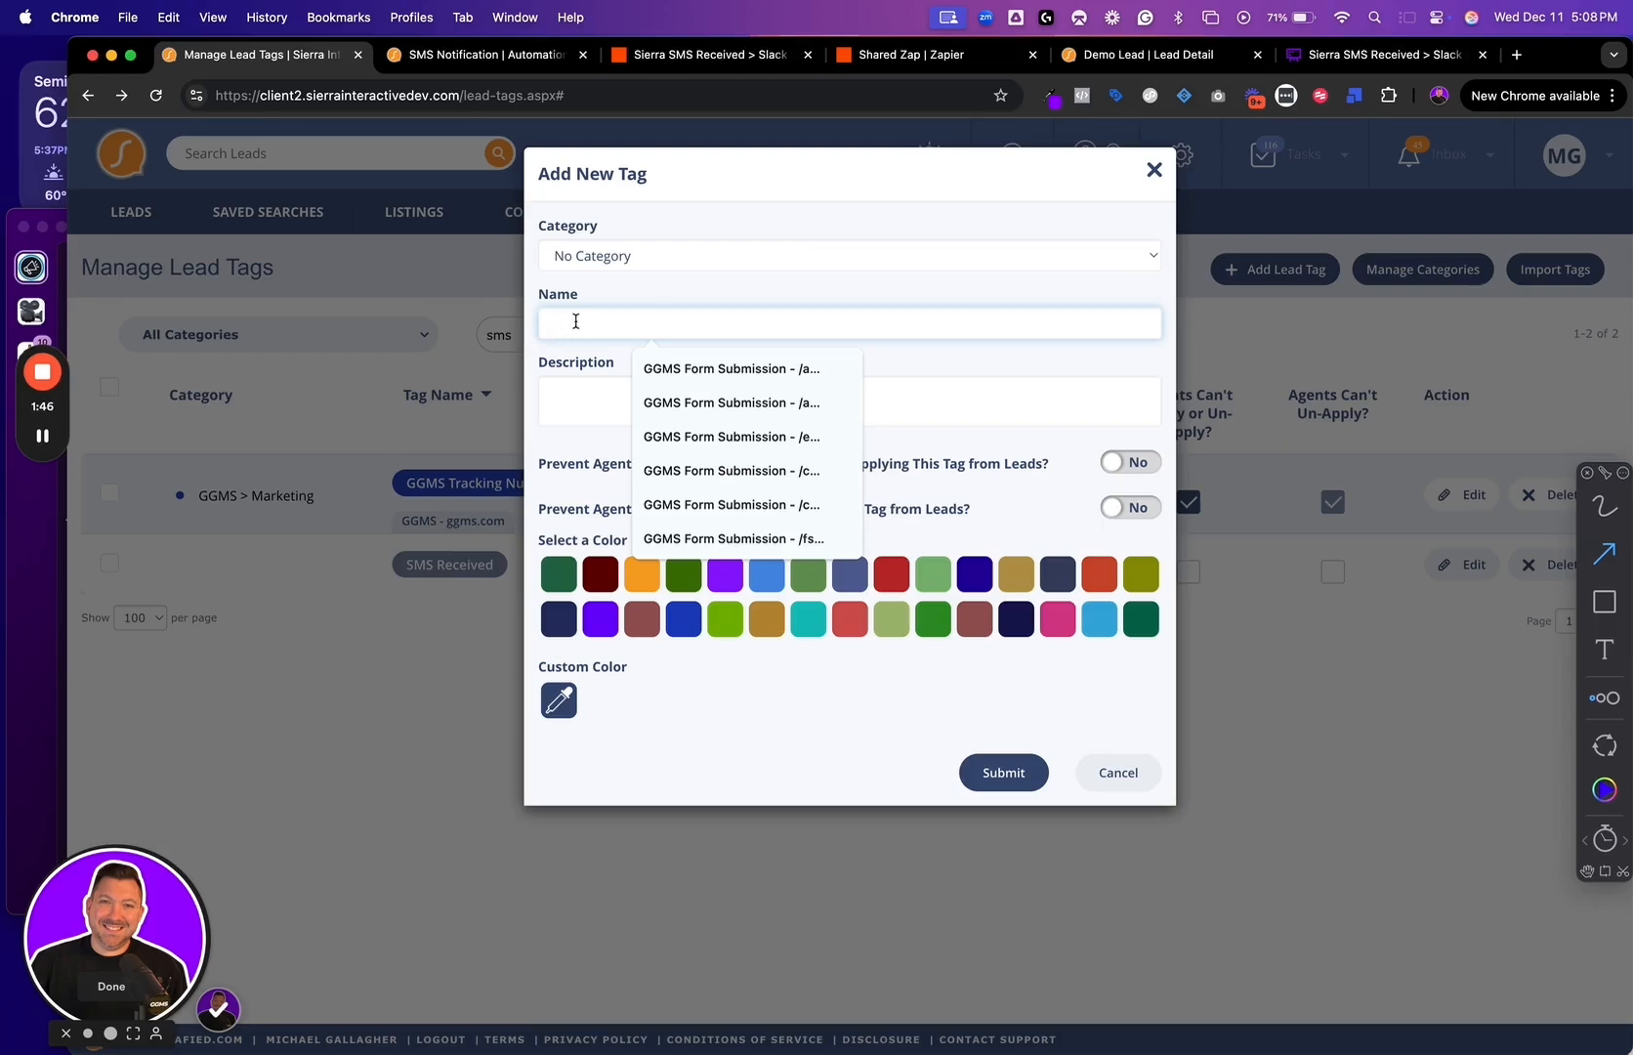
left_click(1154, 170)
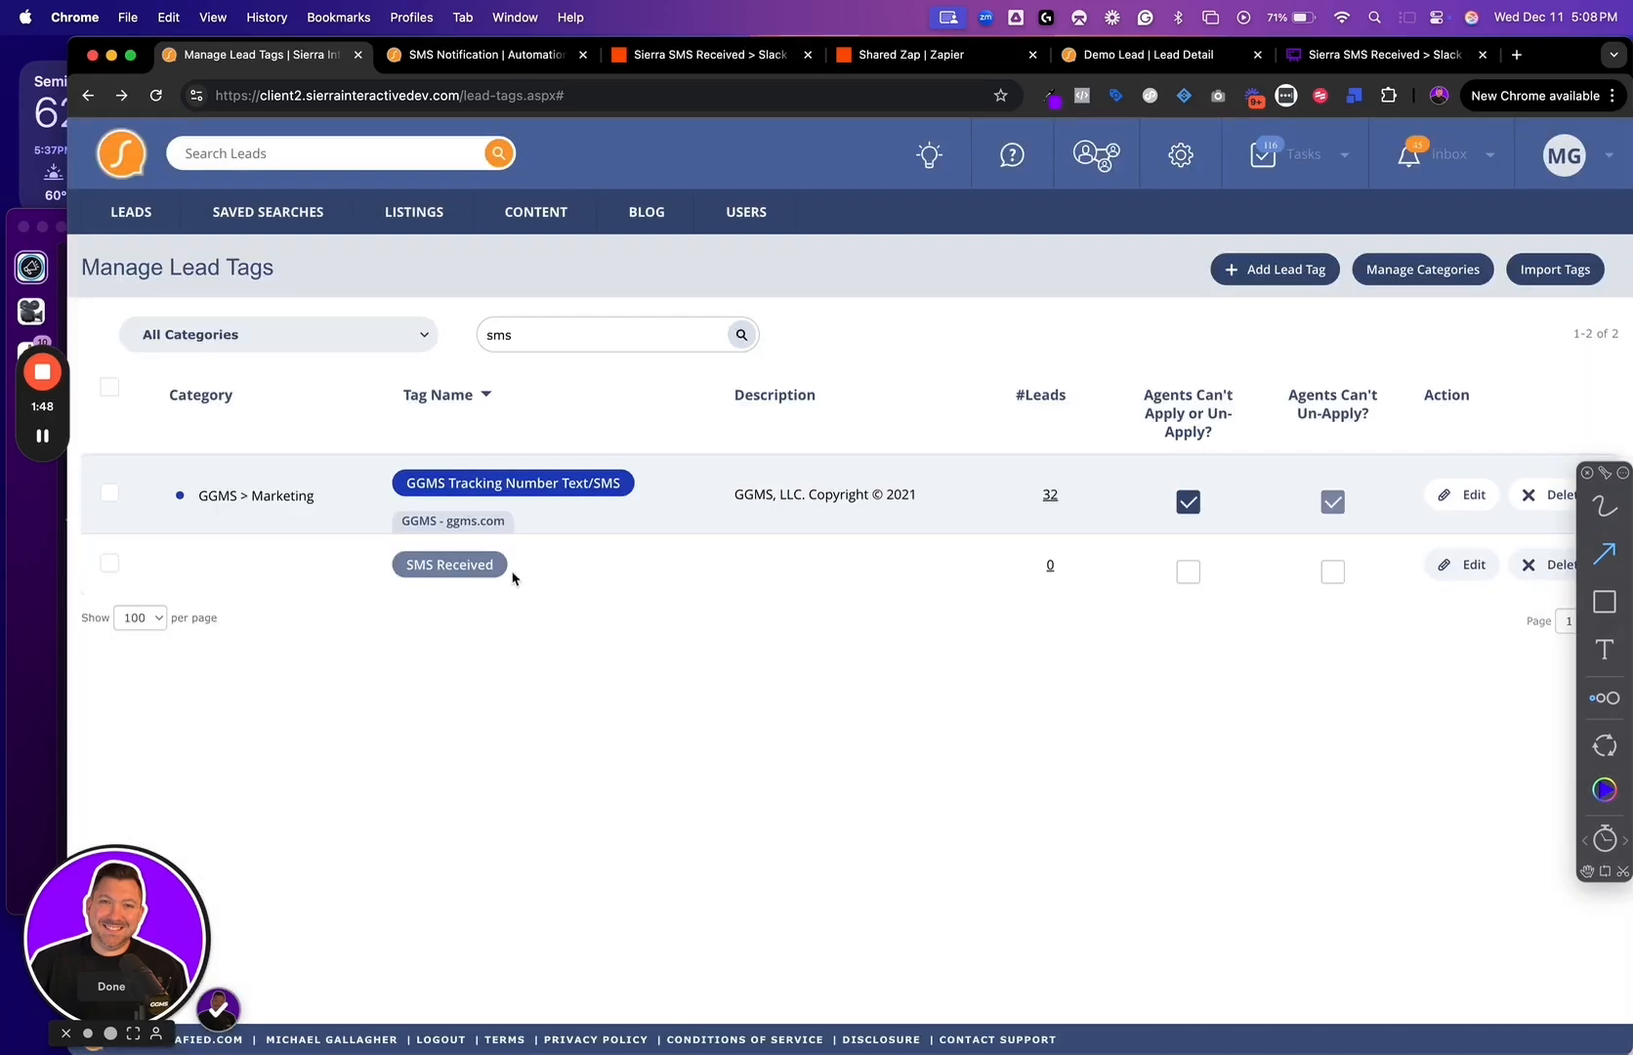
left_click_drag(521, 570, 682, 580)
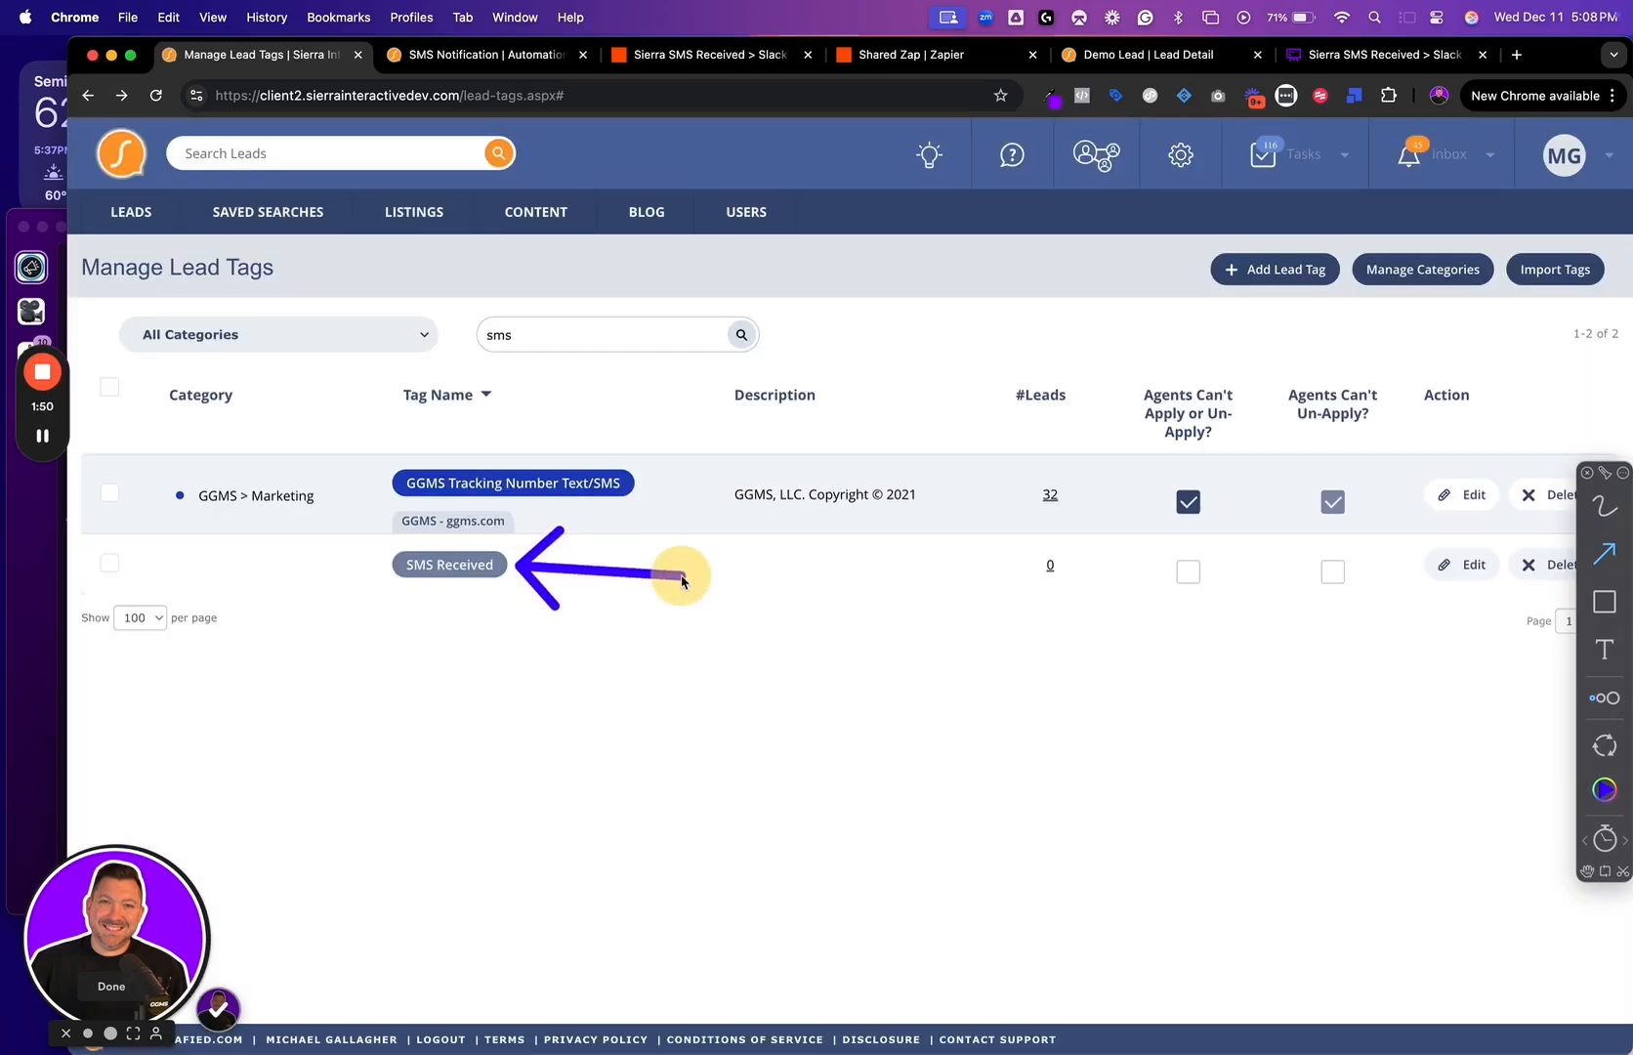
left_click_drag(1046, 569, 995, 619)
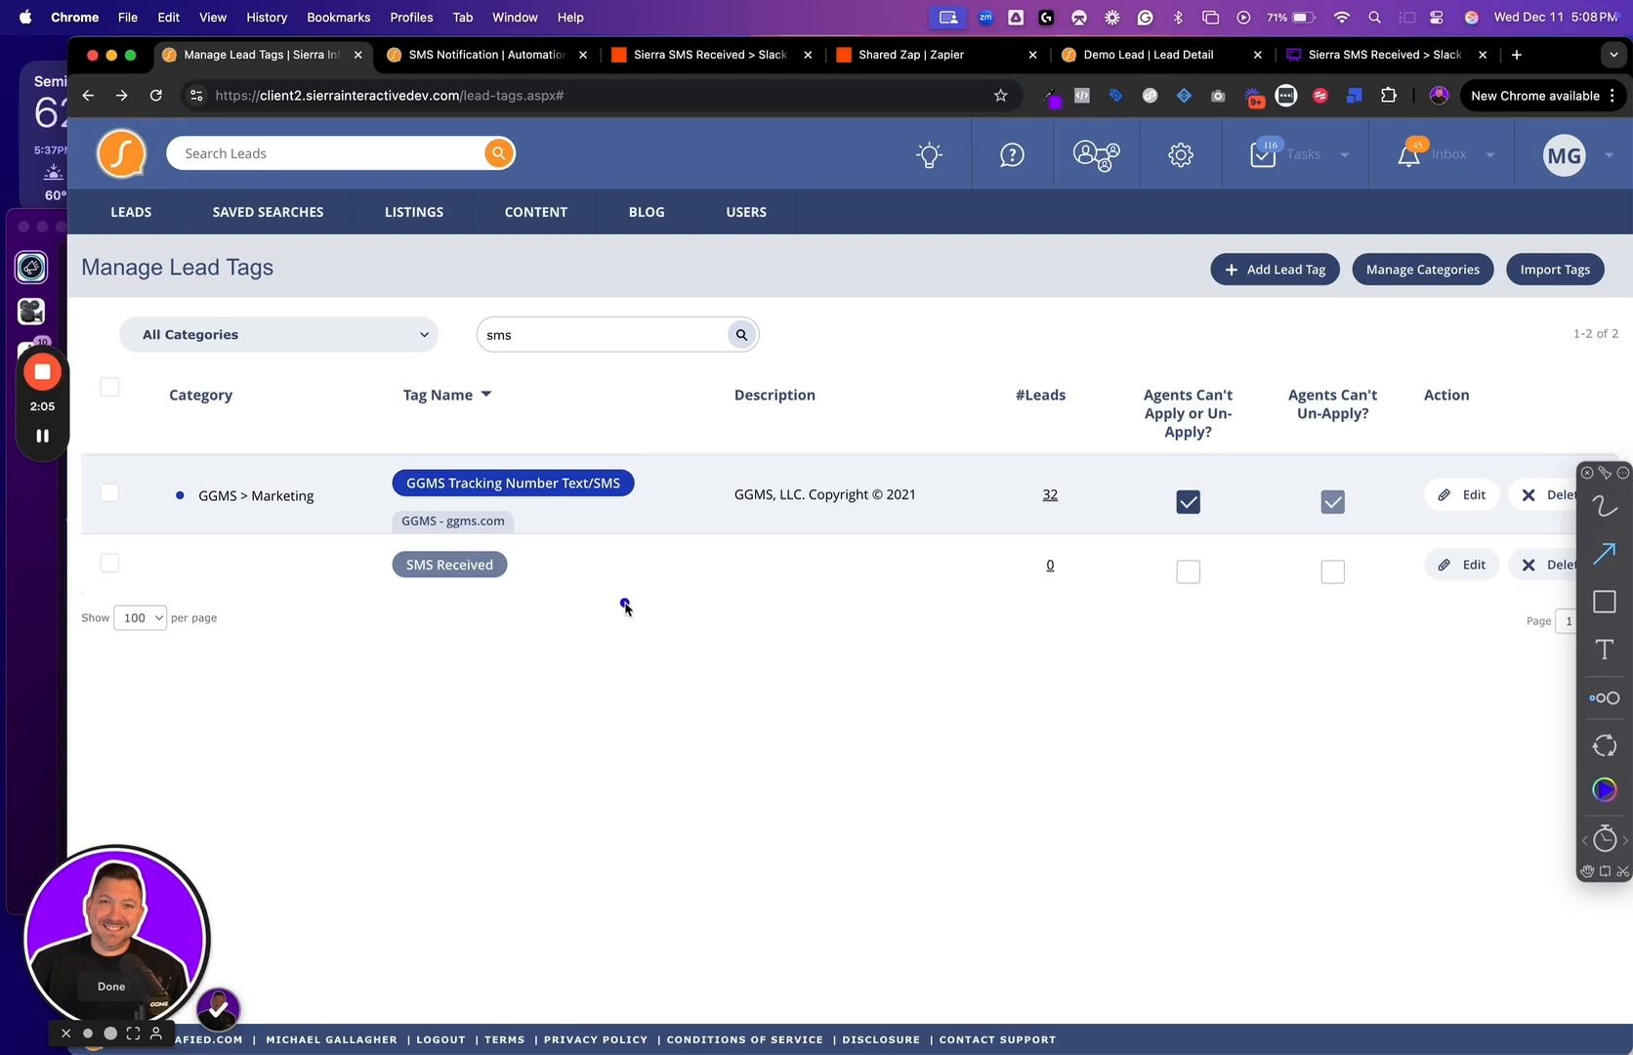
left_click_drag(518, 568, 602, 544)
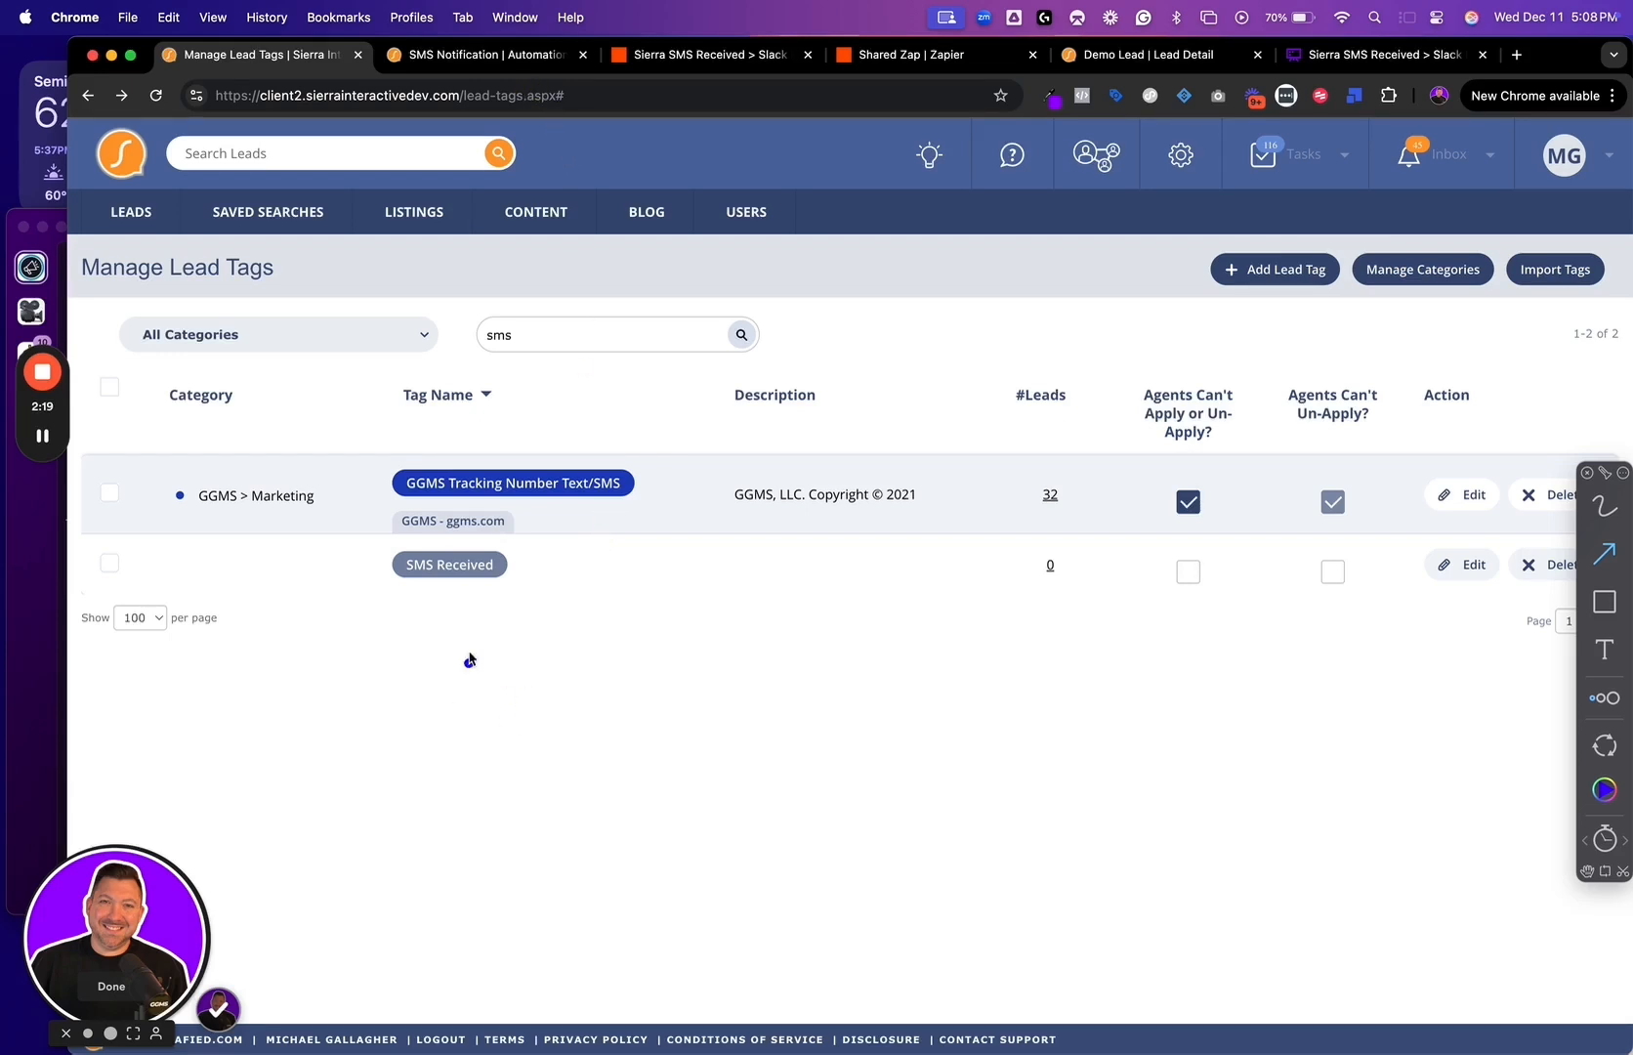
Switch to the SMS Notification automation and look at where Automations is found among the site settings
left_click(488, 54)
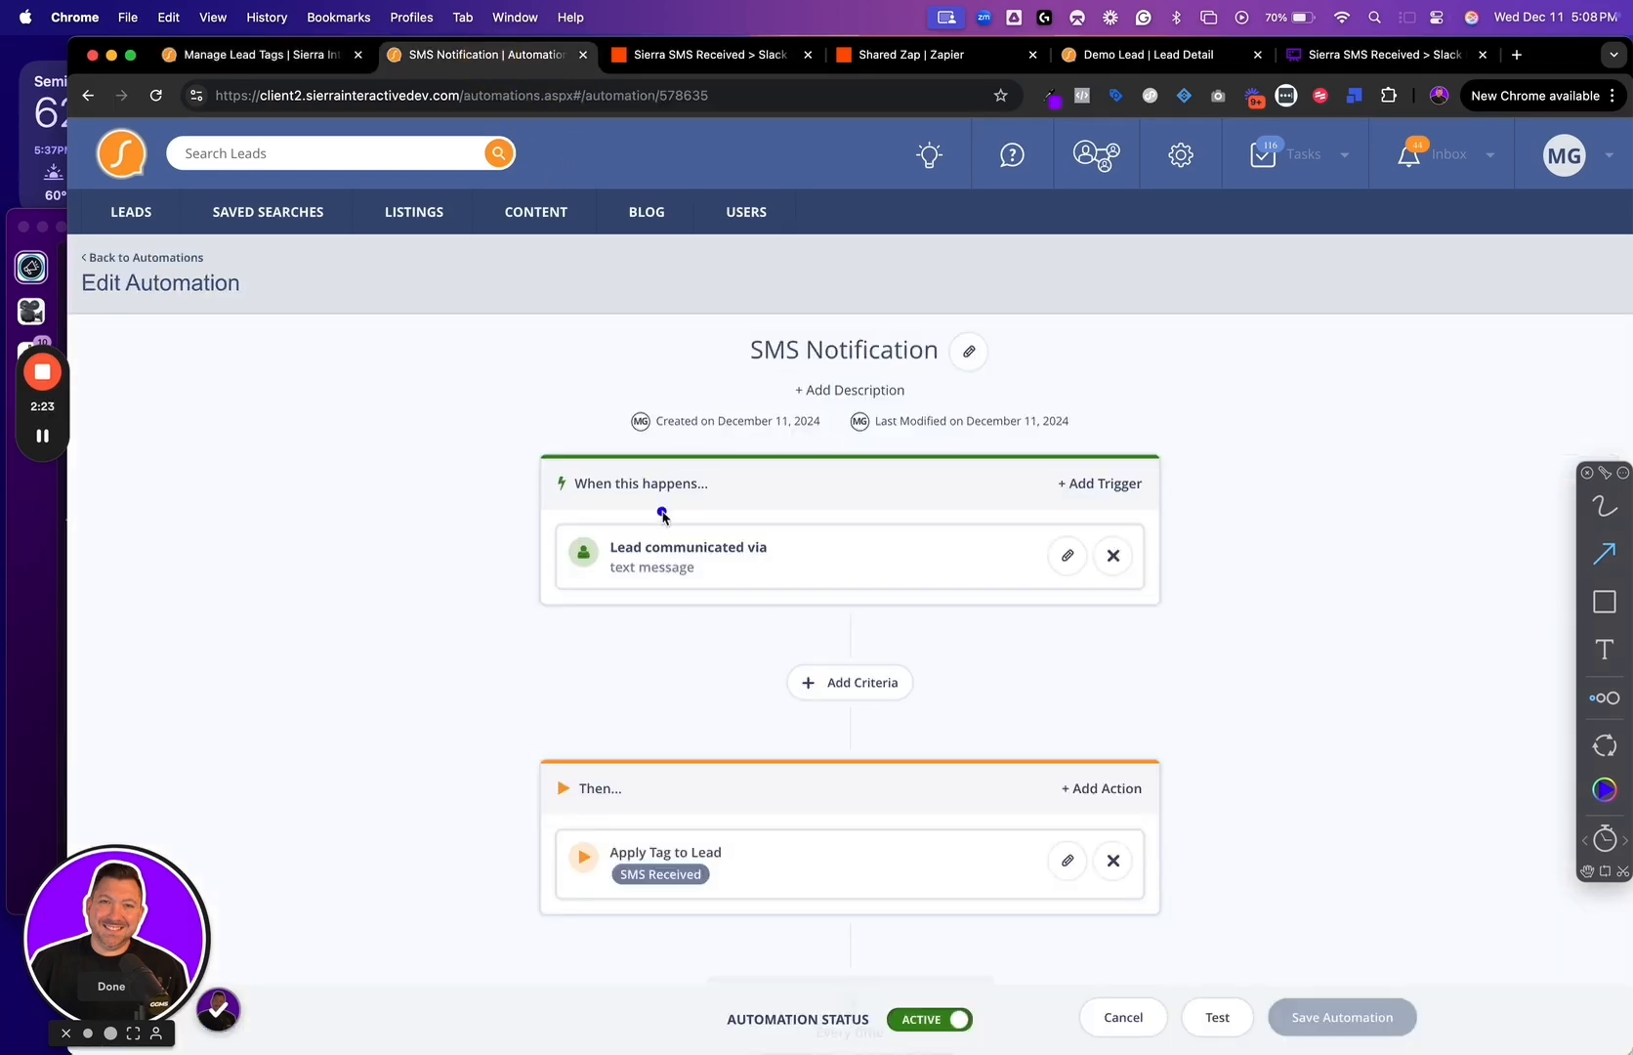
mouse_move(1177, 180)
left_mouse_down()
mouse_move(1067, 330)
mouse_move(1043, 279)
left_mouse_up()
left_click(1181, 155)
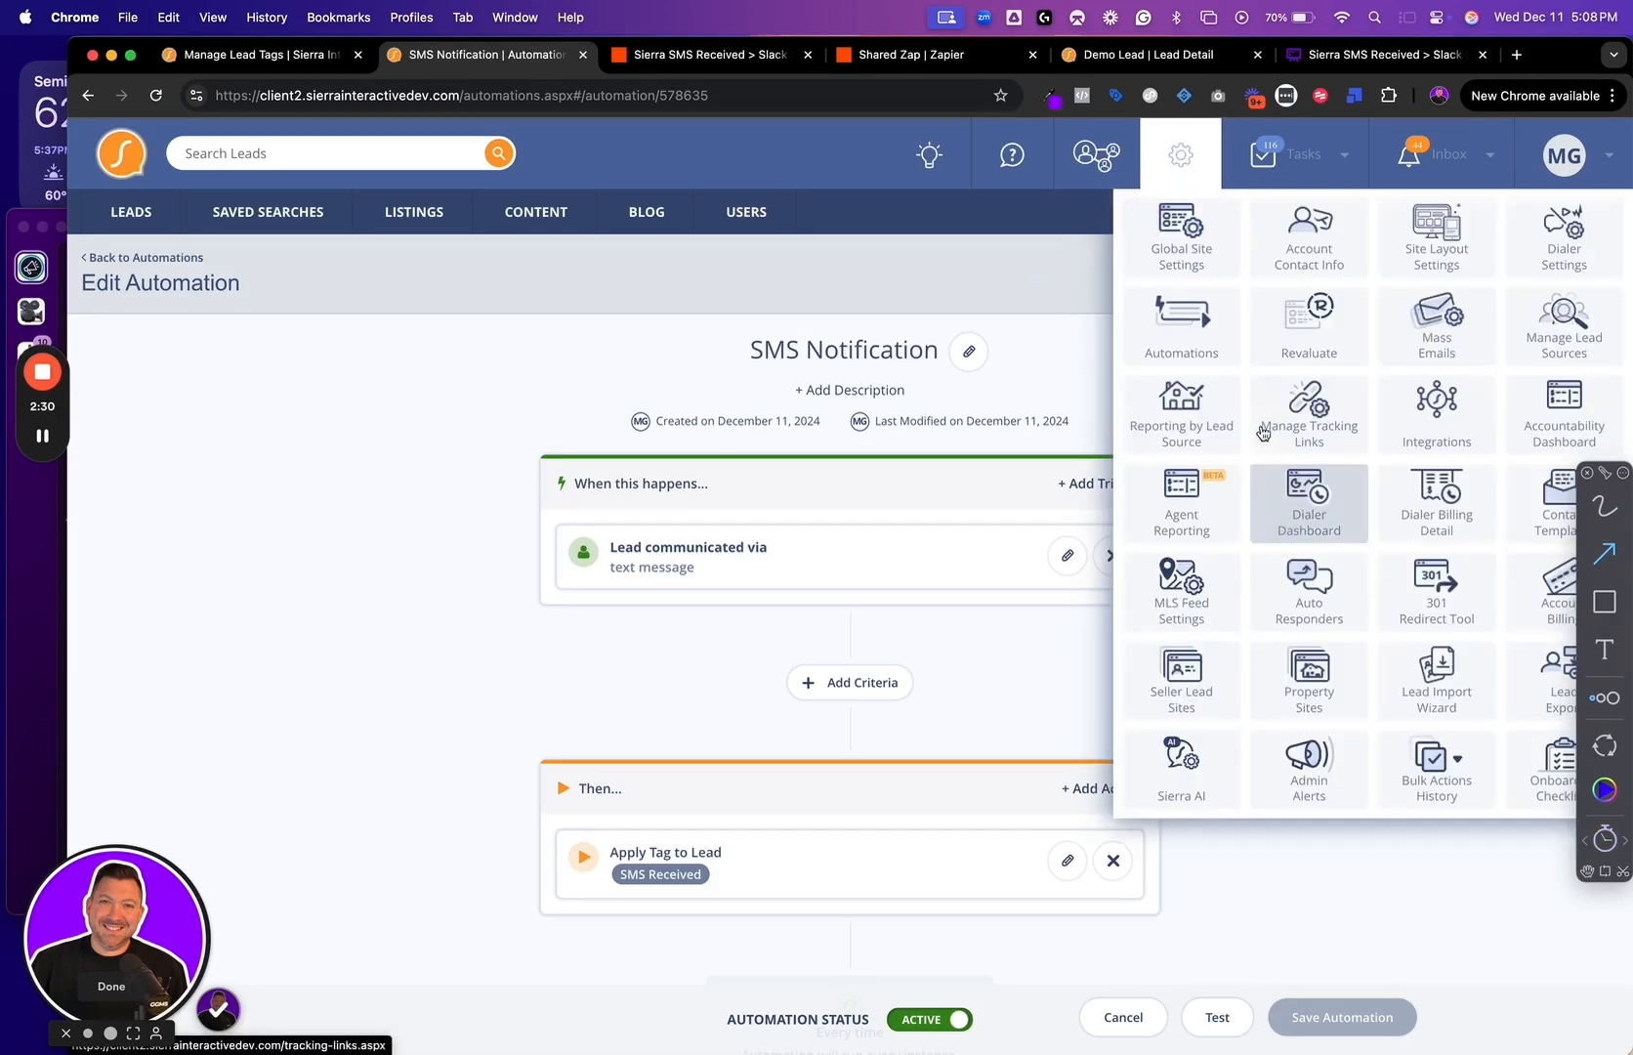
left_click_drag(1241, 332, 1350, 285)
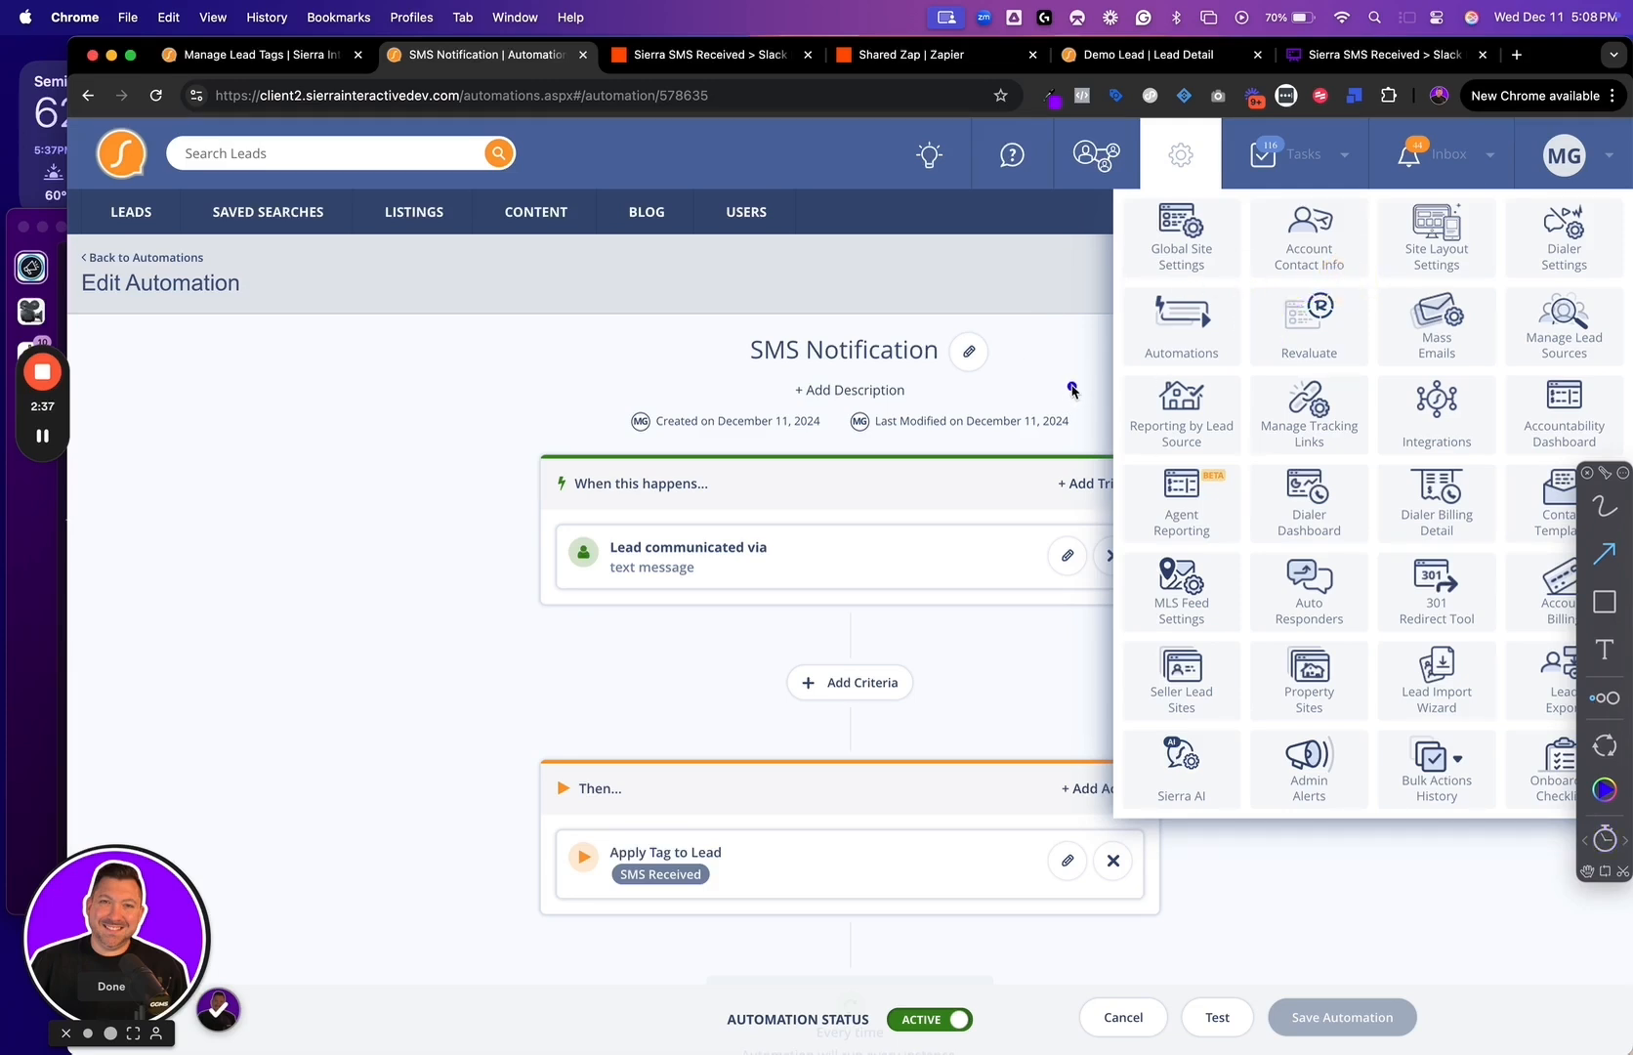
left_click(1010, 289)
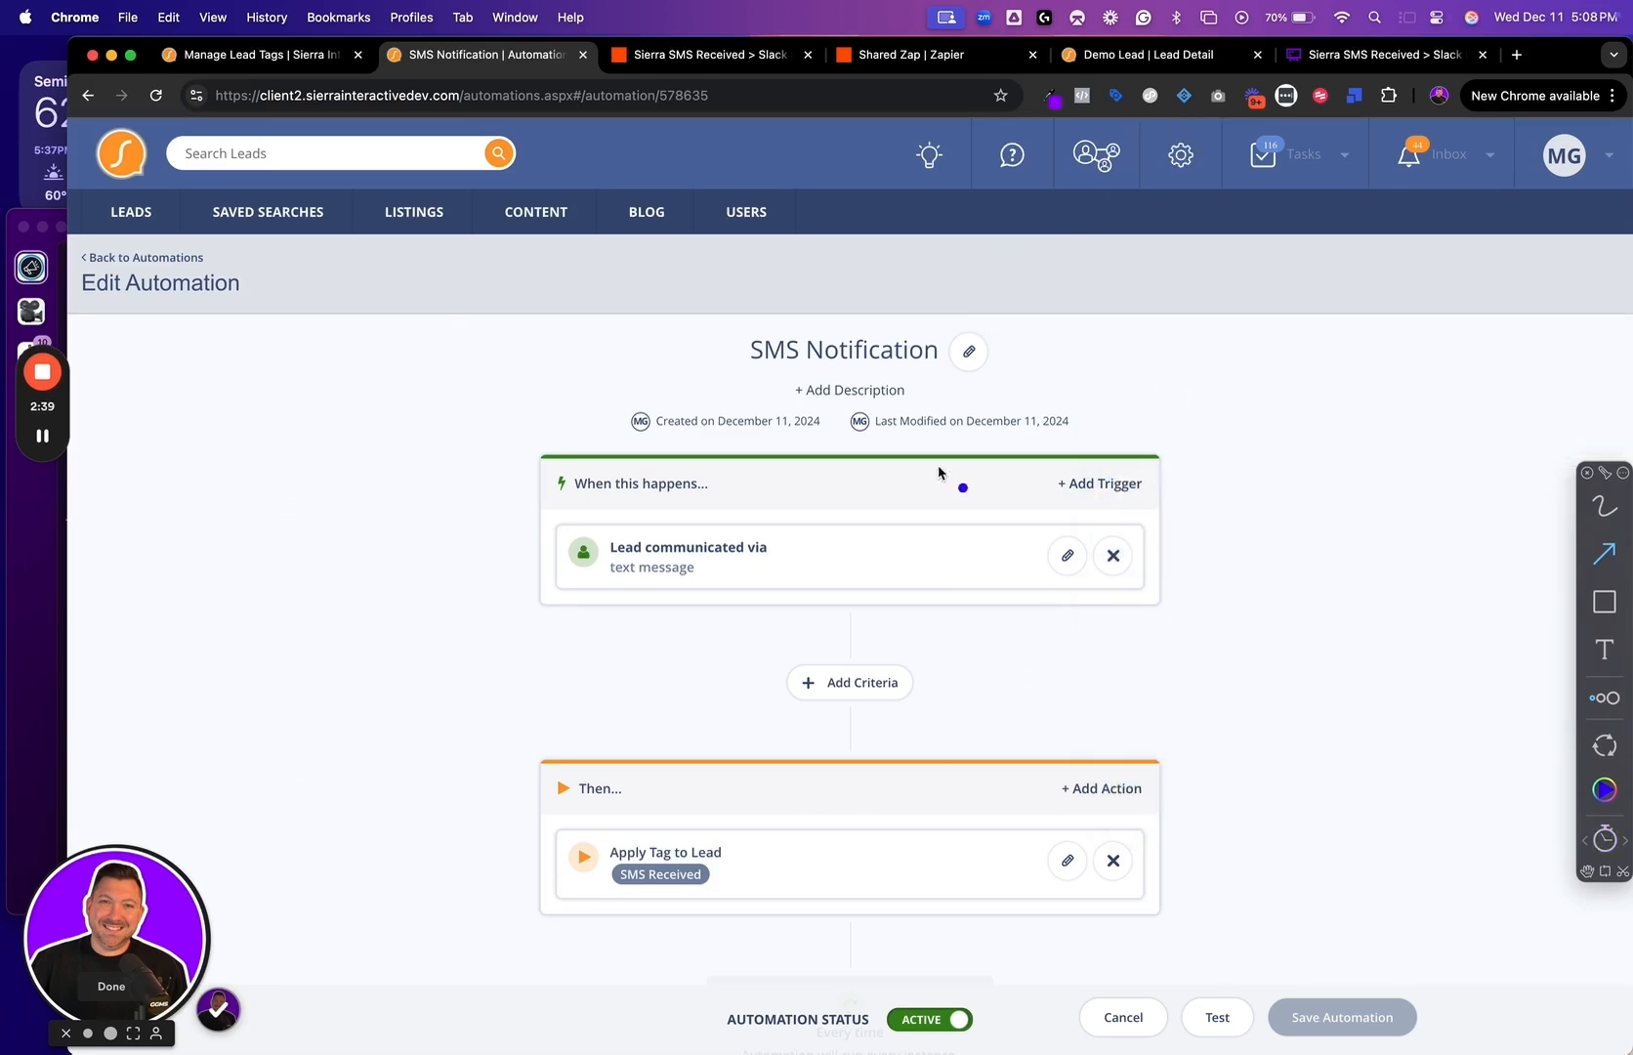
Rename the automation as "SMS Notification > Slack"
left_click(972, 300)
mouse_move(926, 332)
left_mouse_down()
mouse_move(994, 271)
mouse_move(1029, 295)
mouse_move(1010, 277)
left_mouse_up()
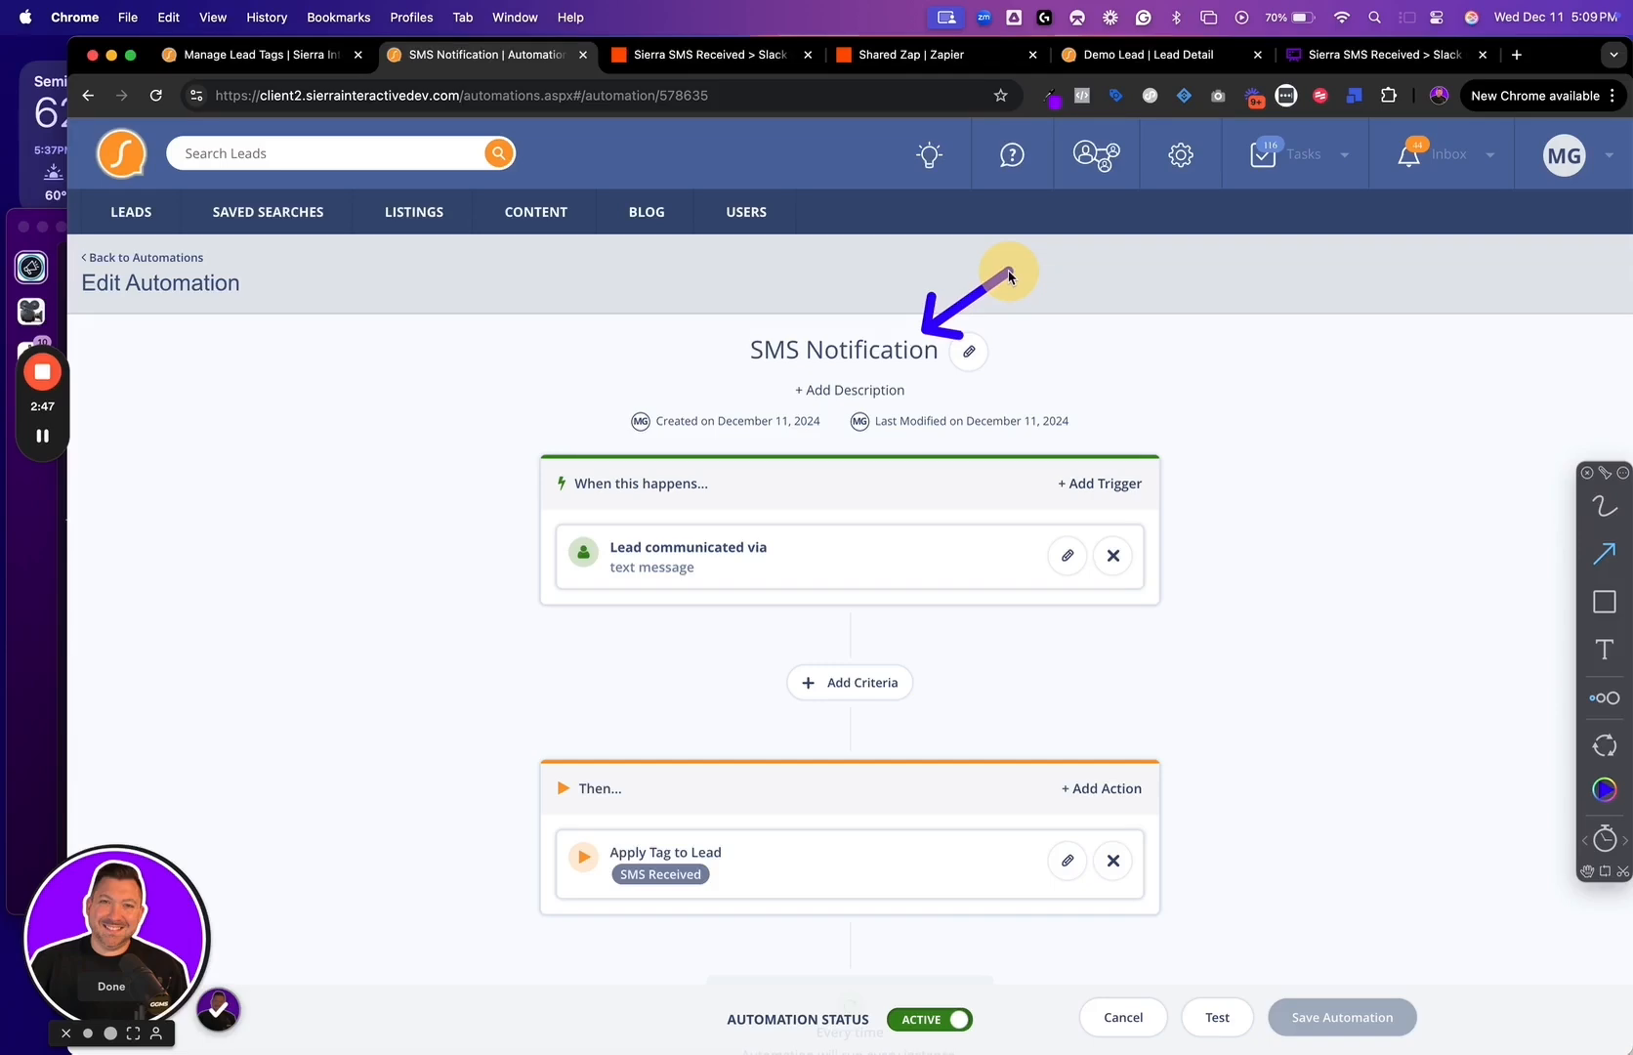
left_click(969, 351)
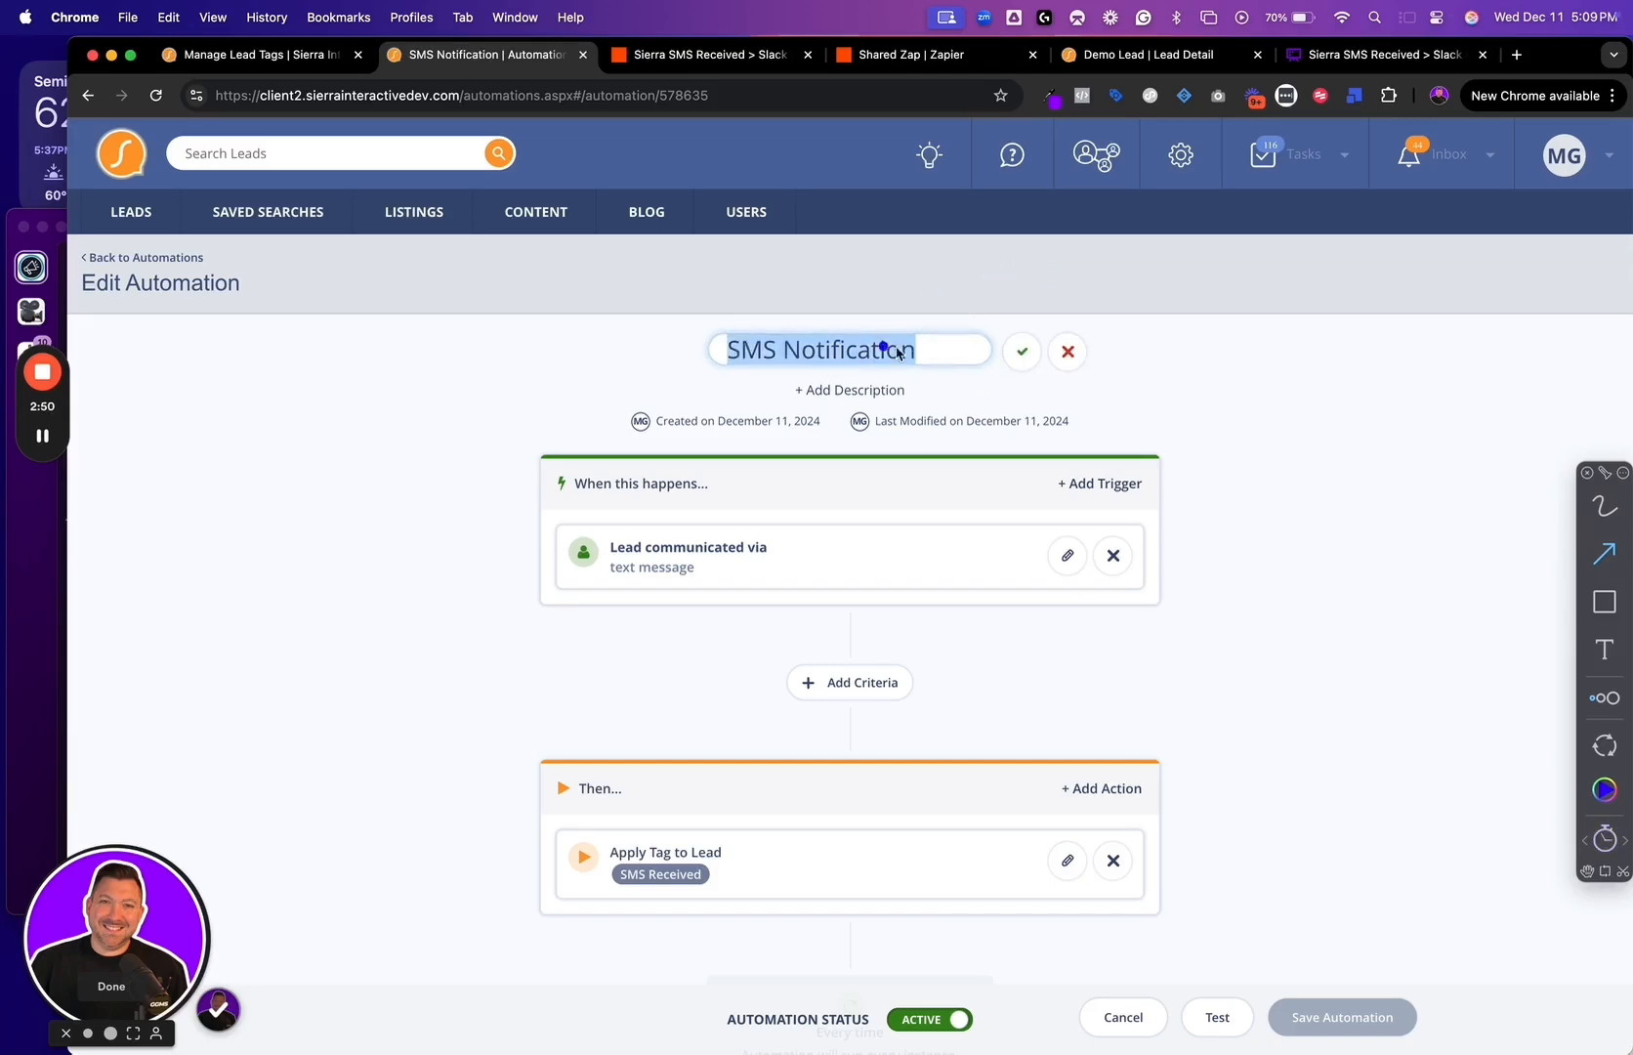
left_click(930, 357)
left_click(929, 354)
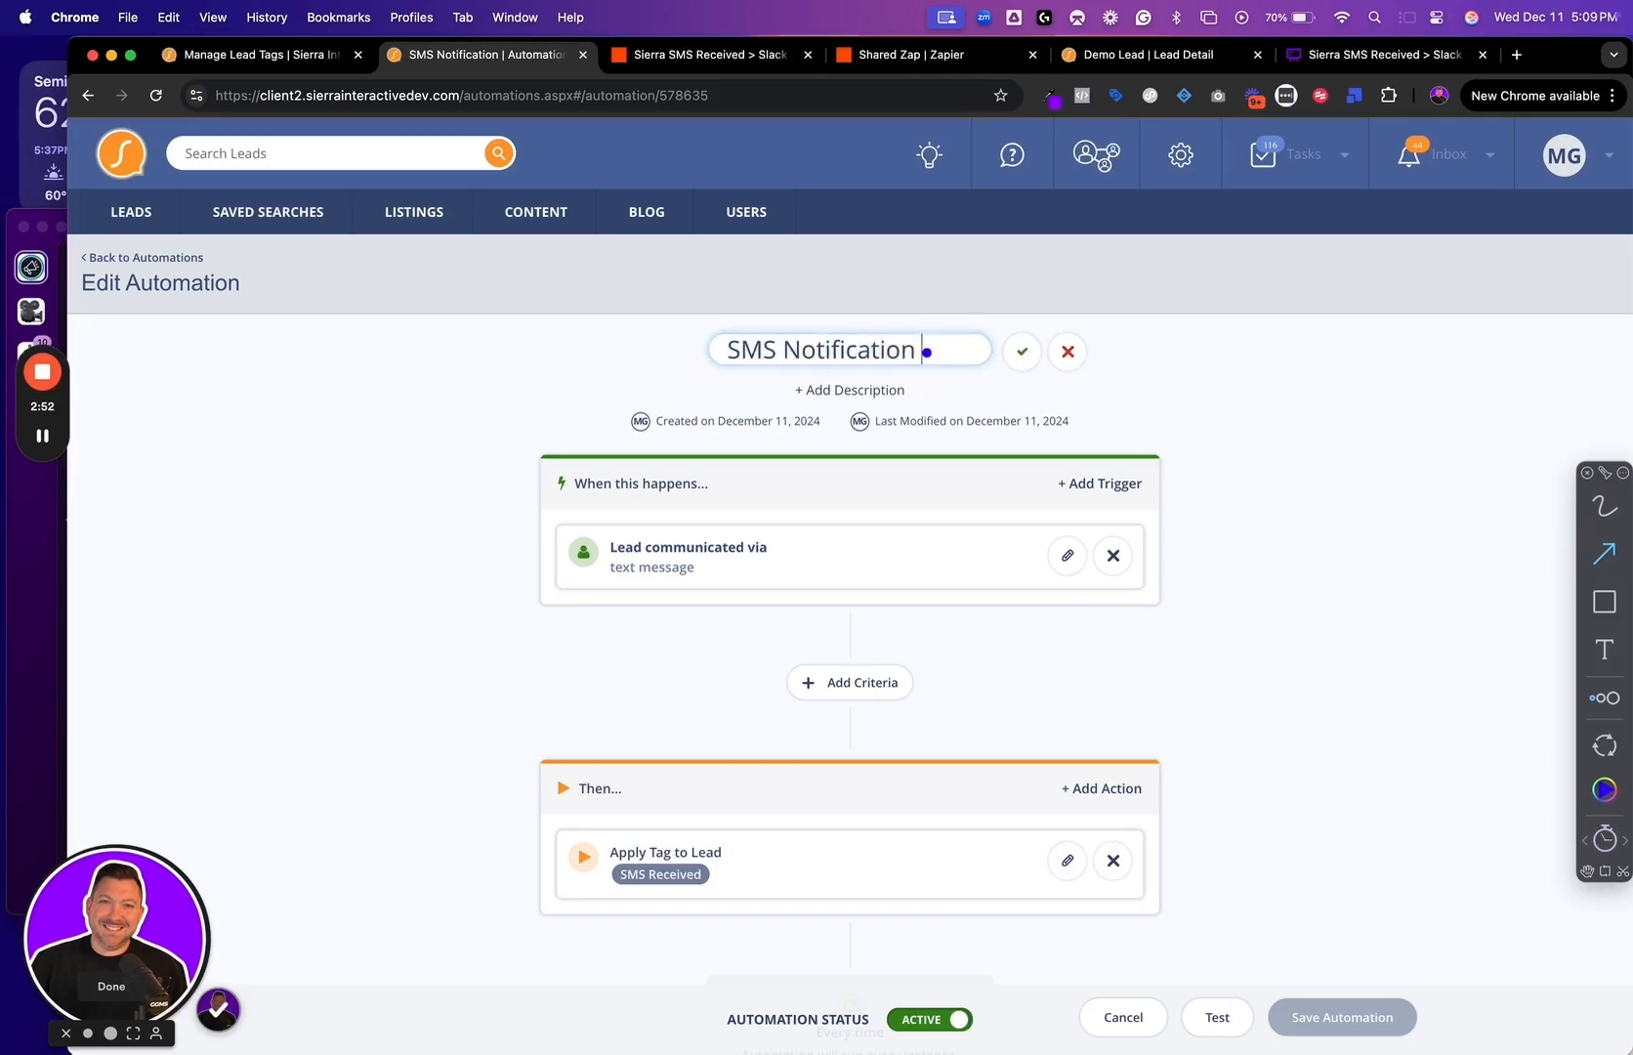
key("ctrl+s")
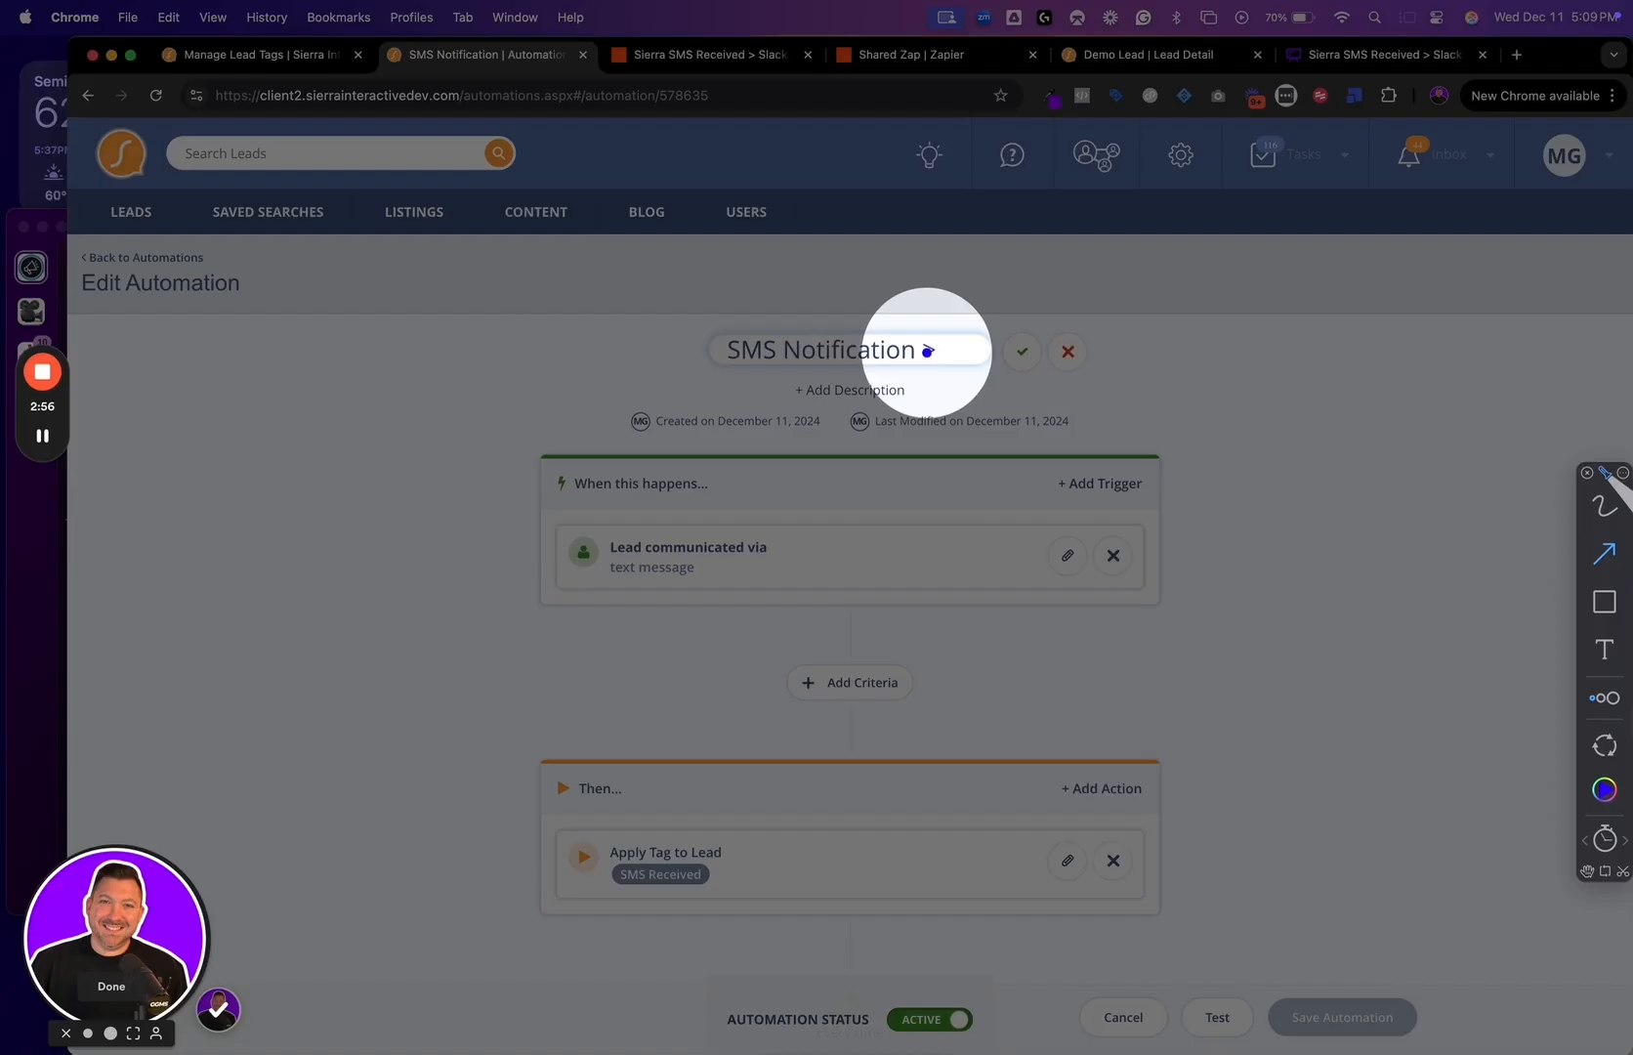
type("> Slack")
left_click(1020, 351)
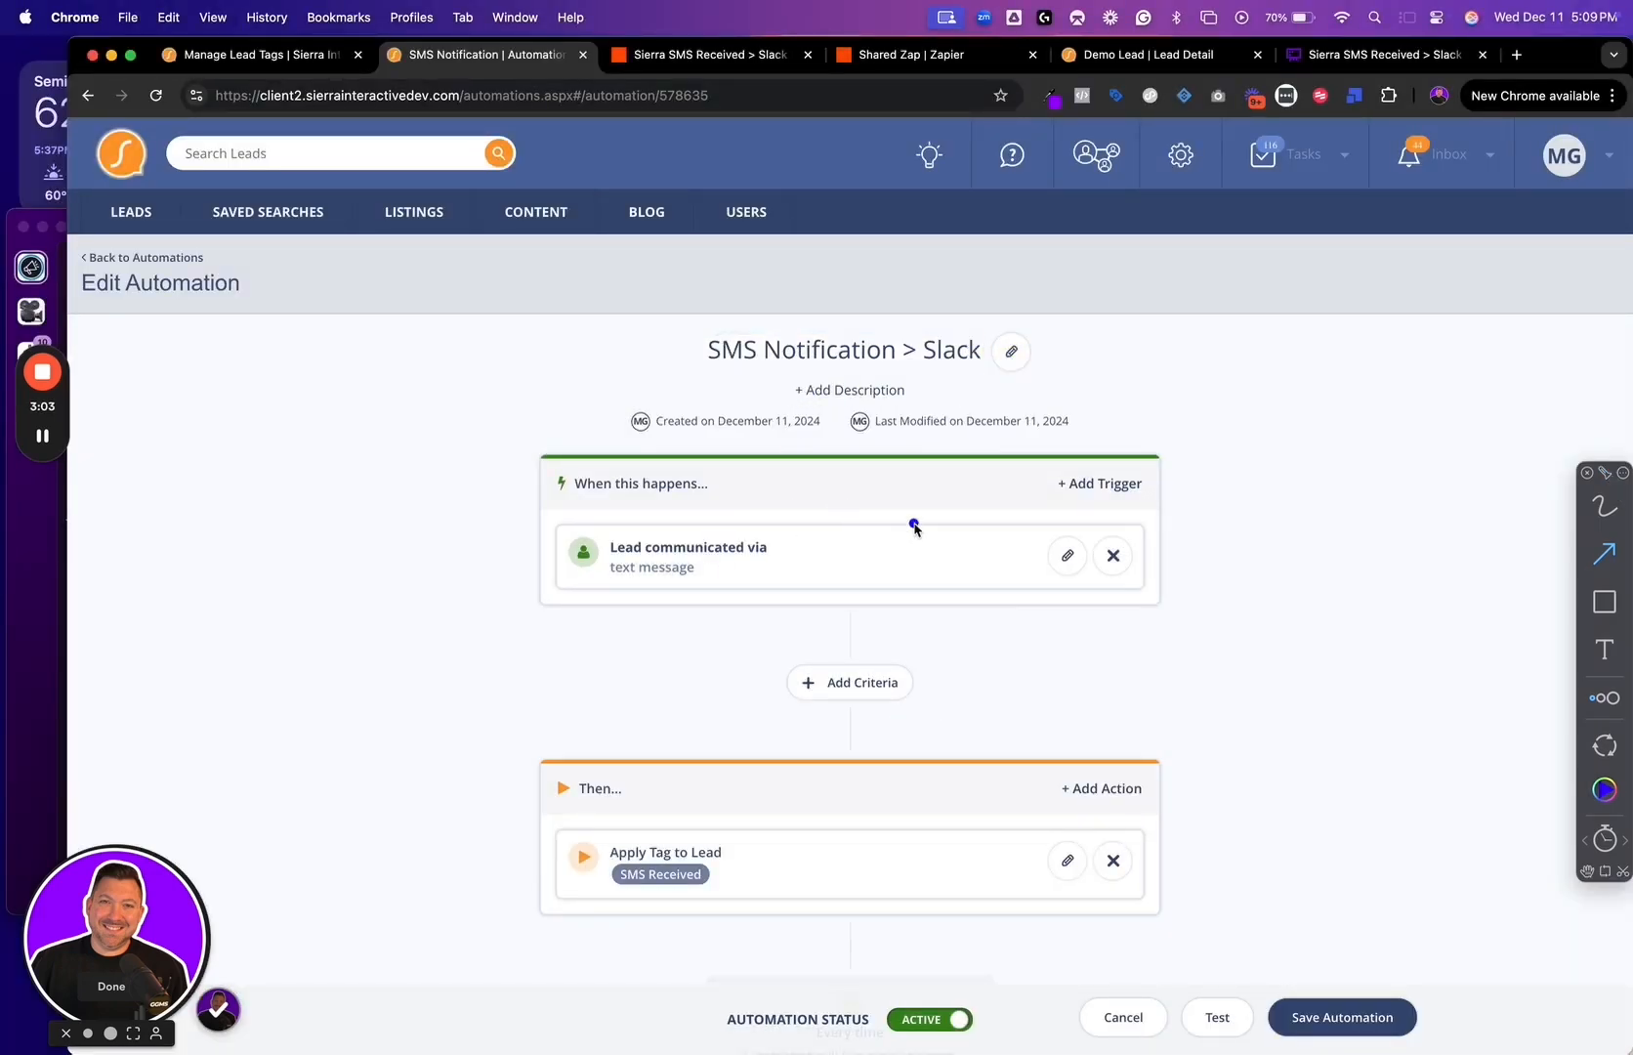
Remove the existing text message trigger and start a behavioral trigger based on Communication from a lead
left_click_drag(1151, 469, 1233, 426)
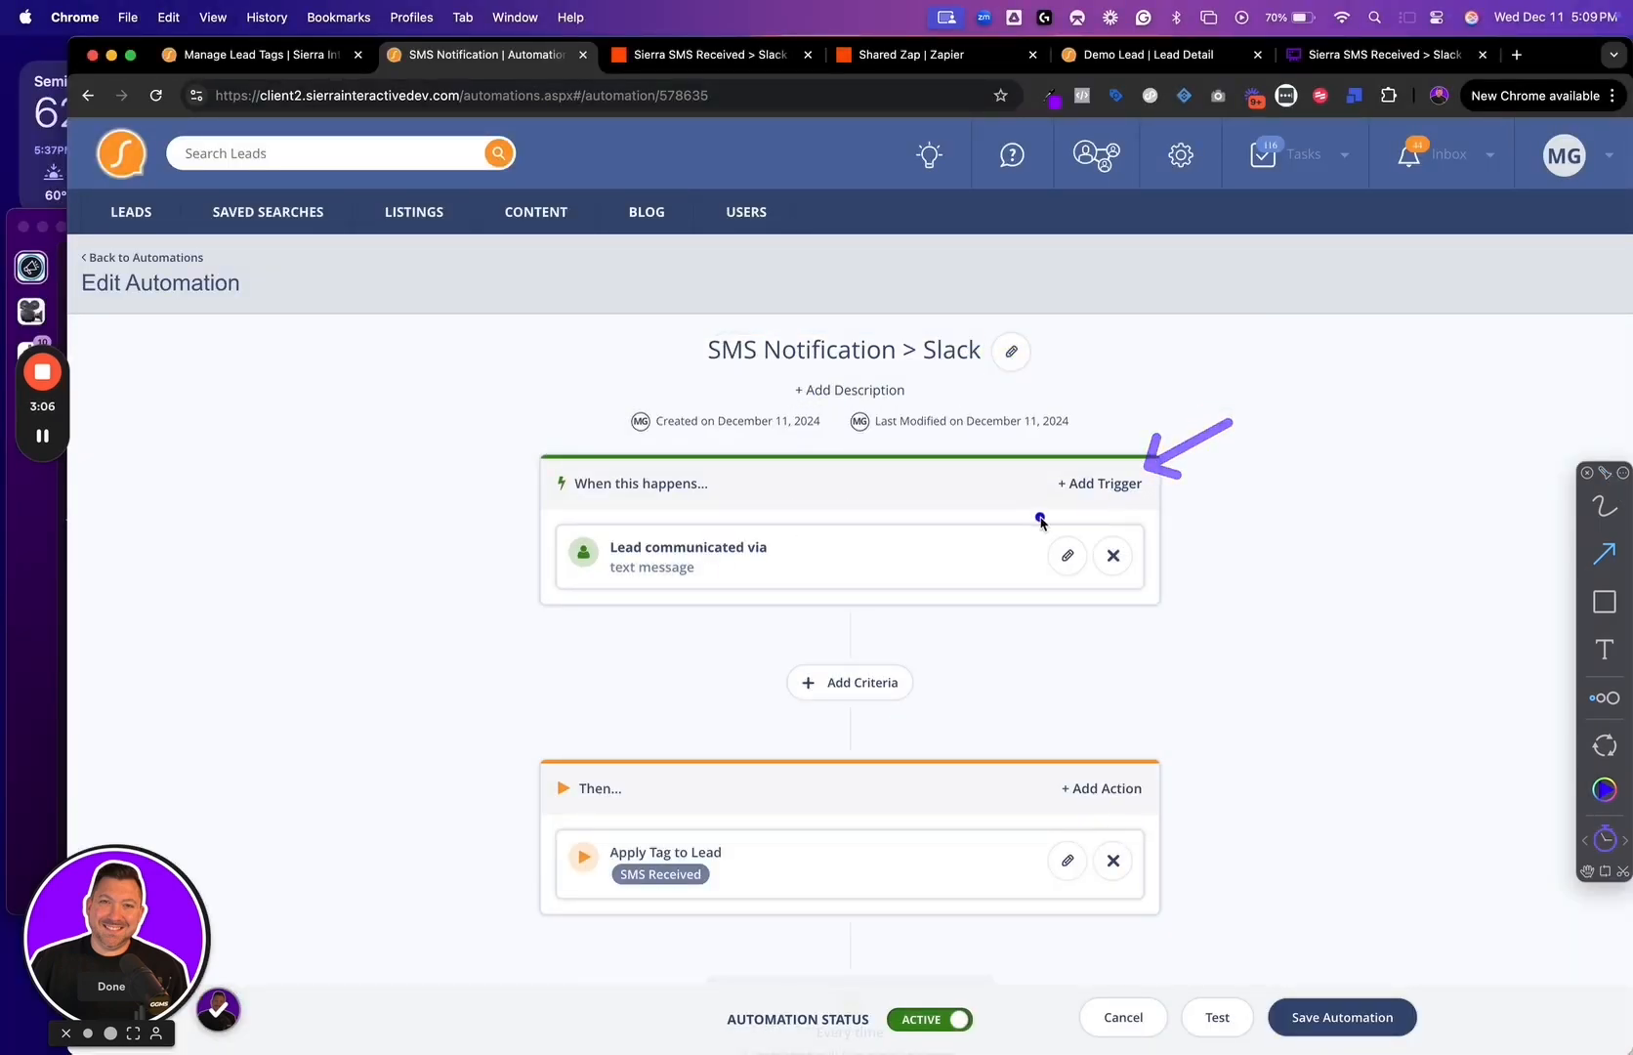
left_click_drag(561, 553, 485, 515)
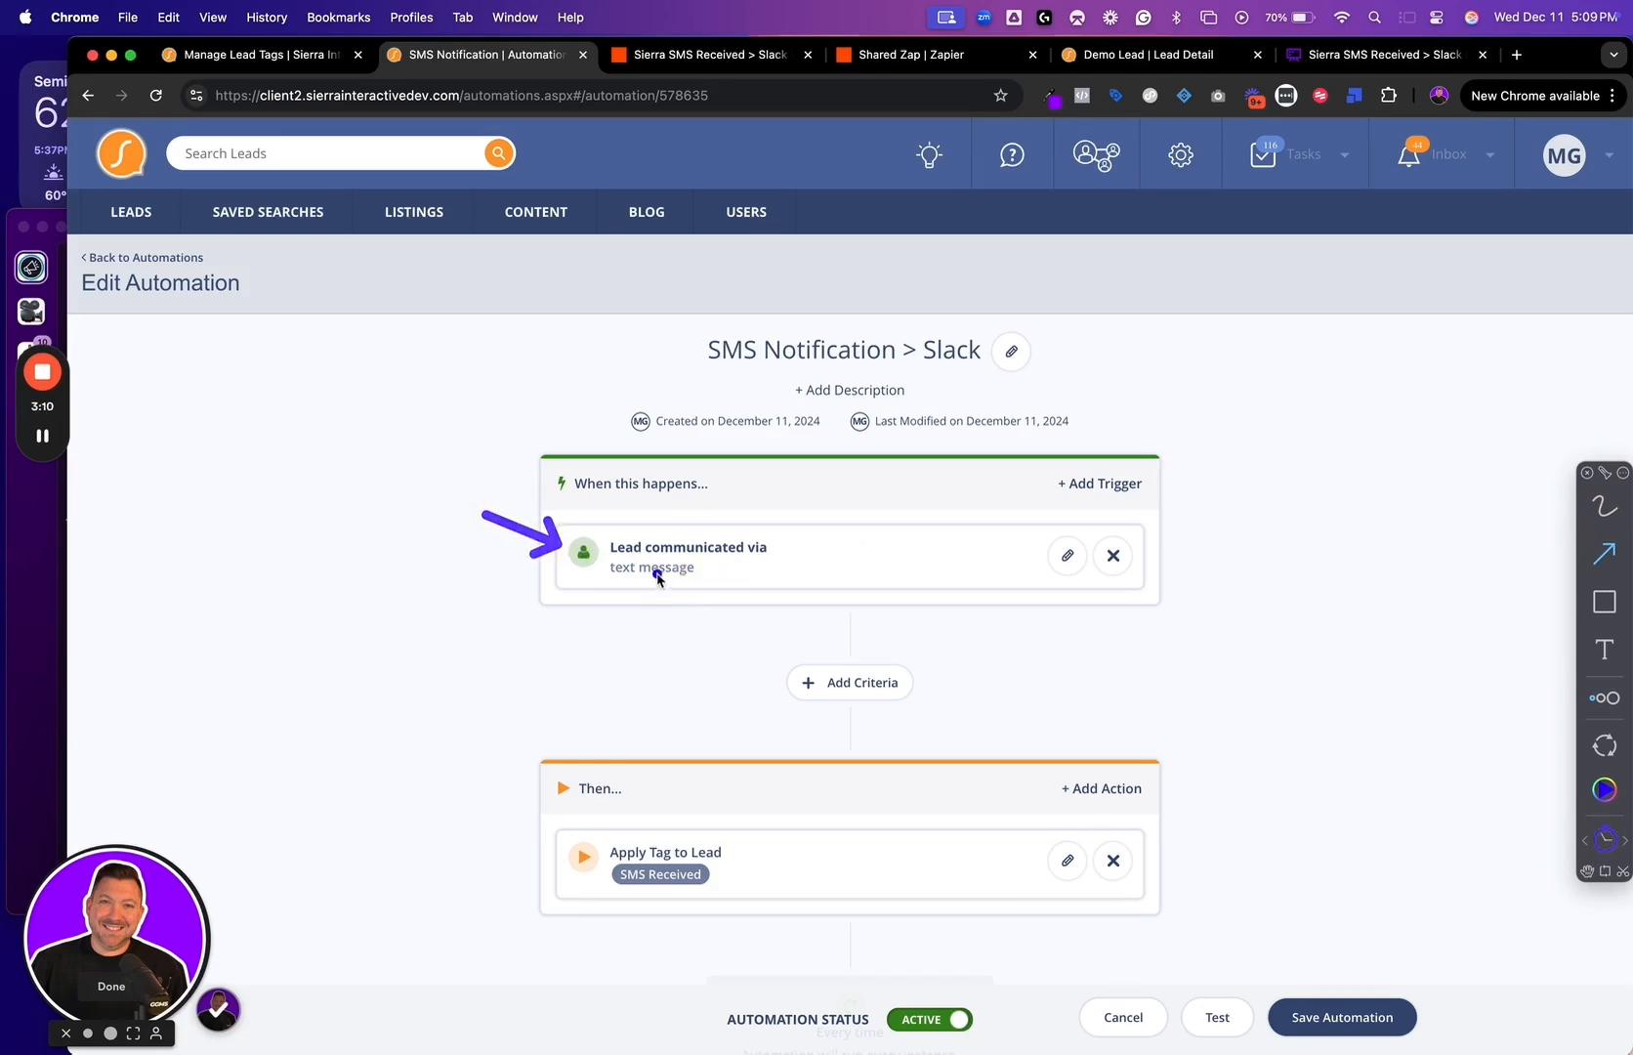
left_click(1113, 553)
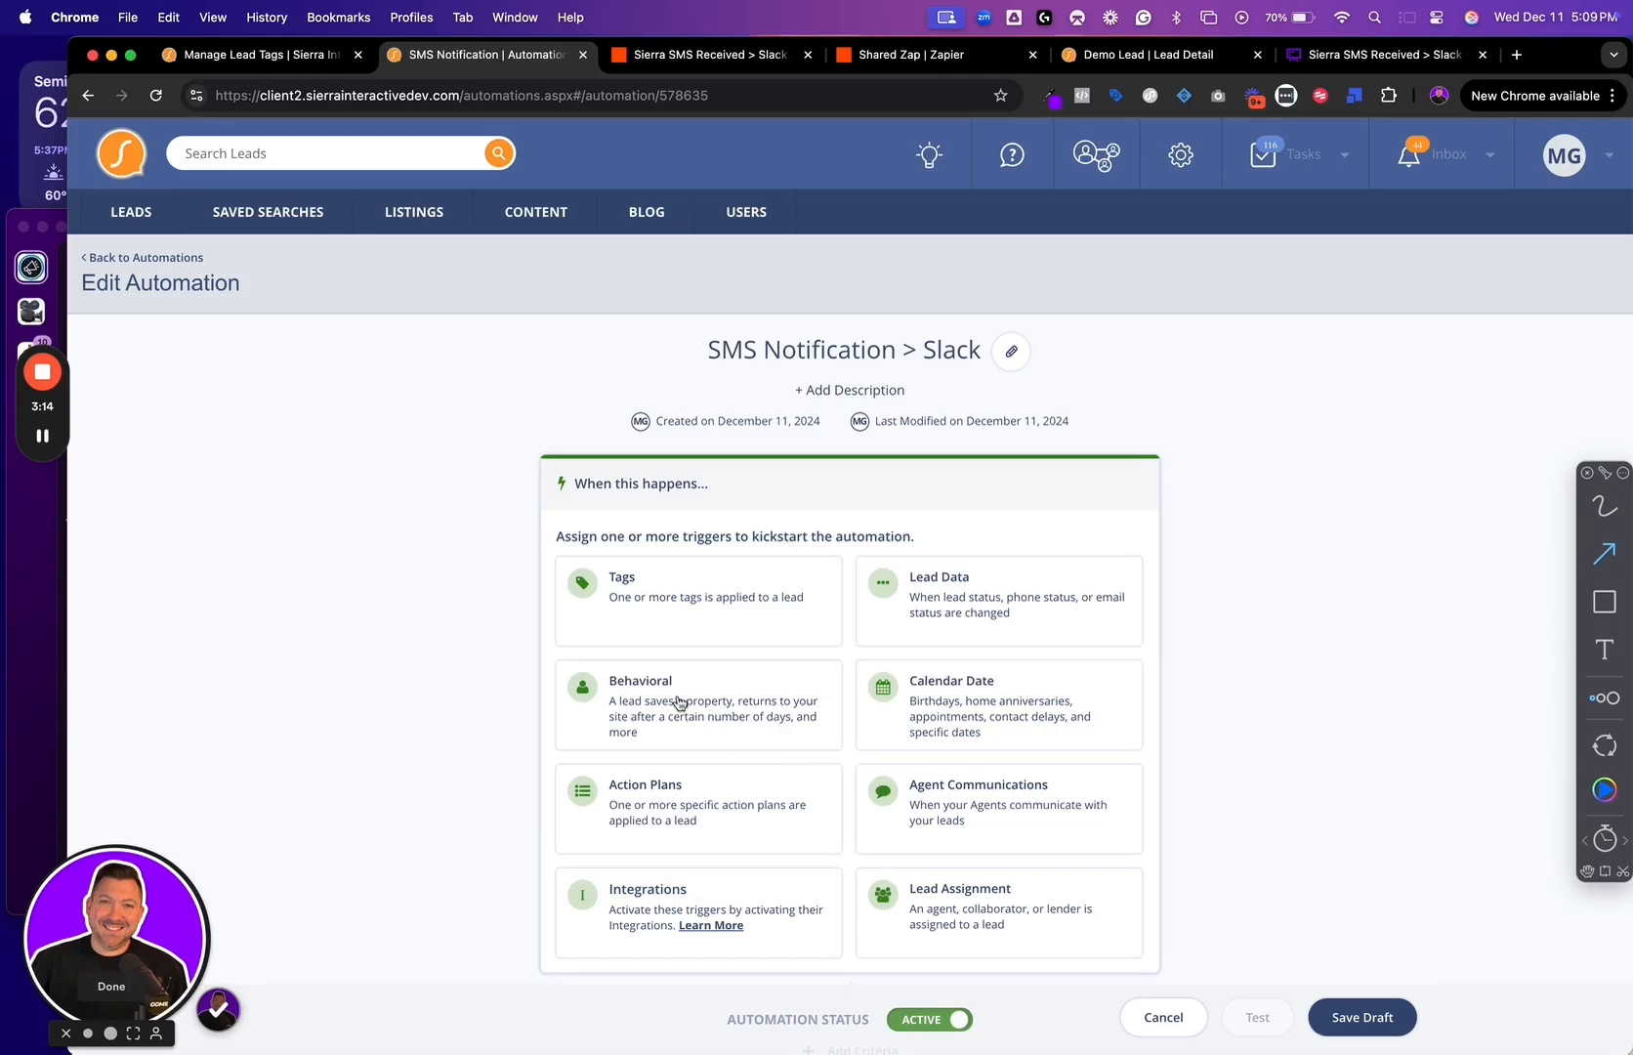
left_click(730, 723)
left_click(711, 577)
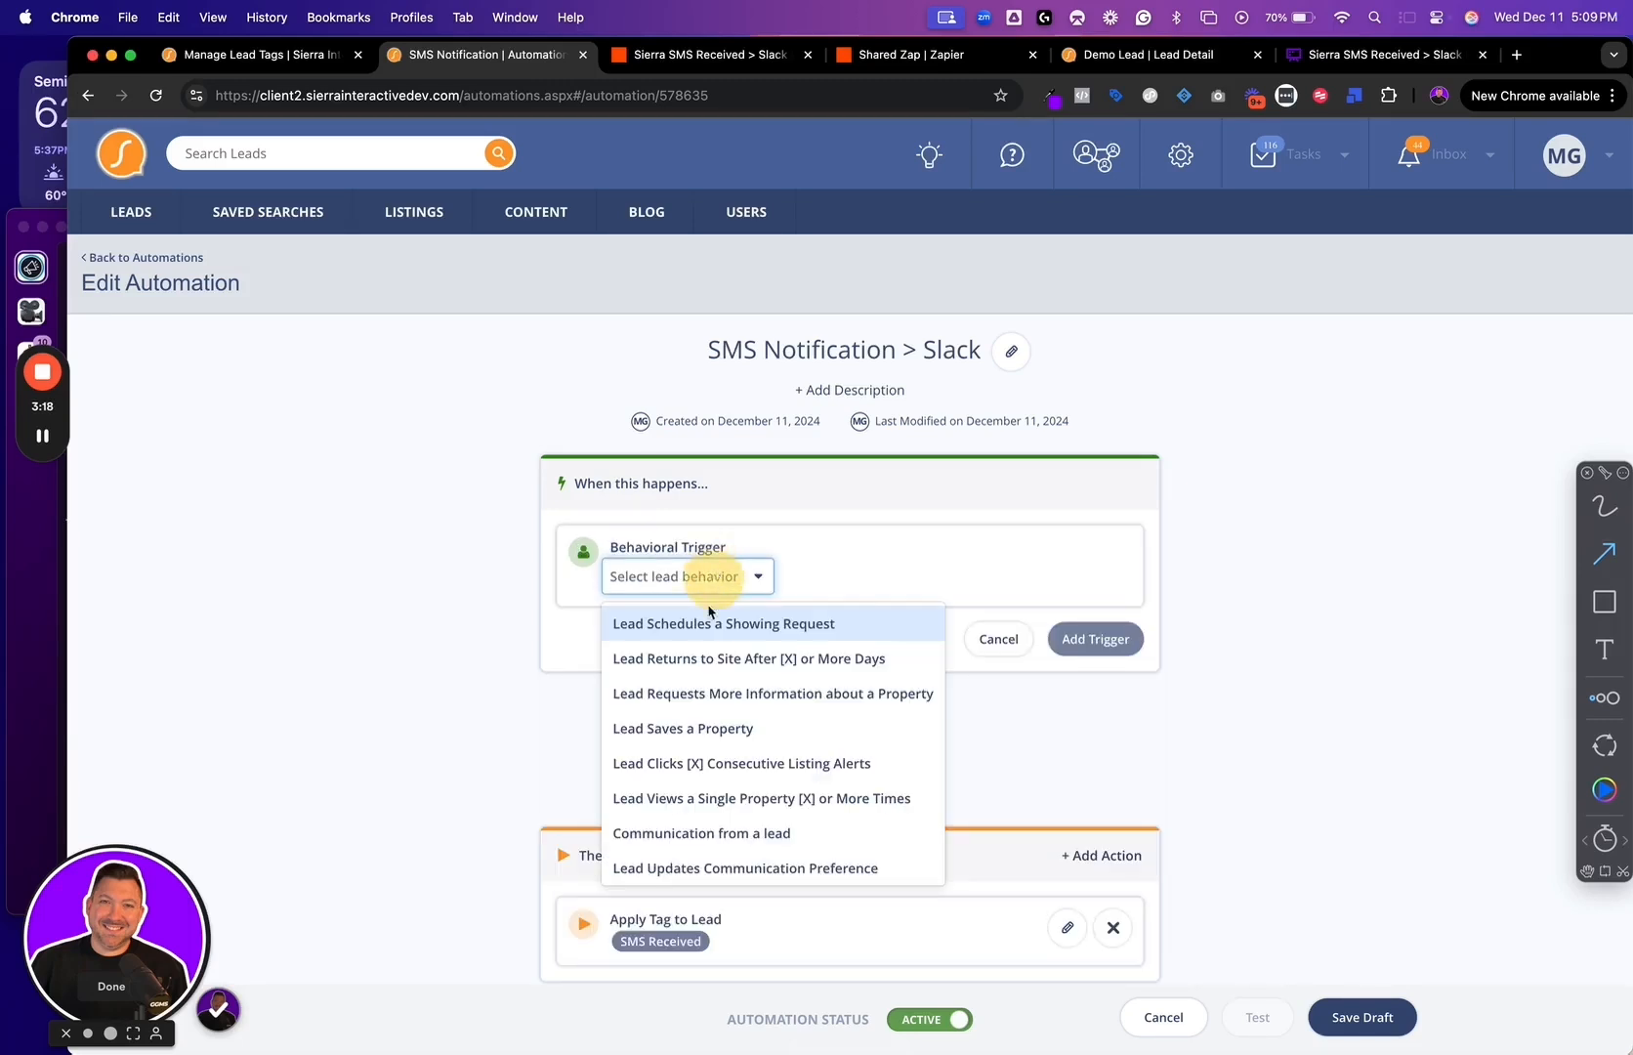
left_click(713, 838)
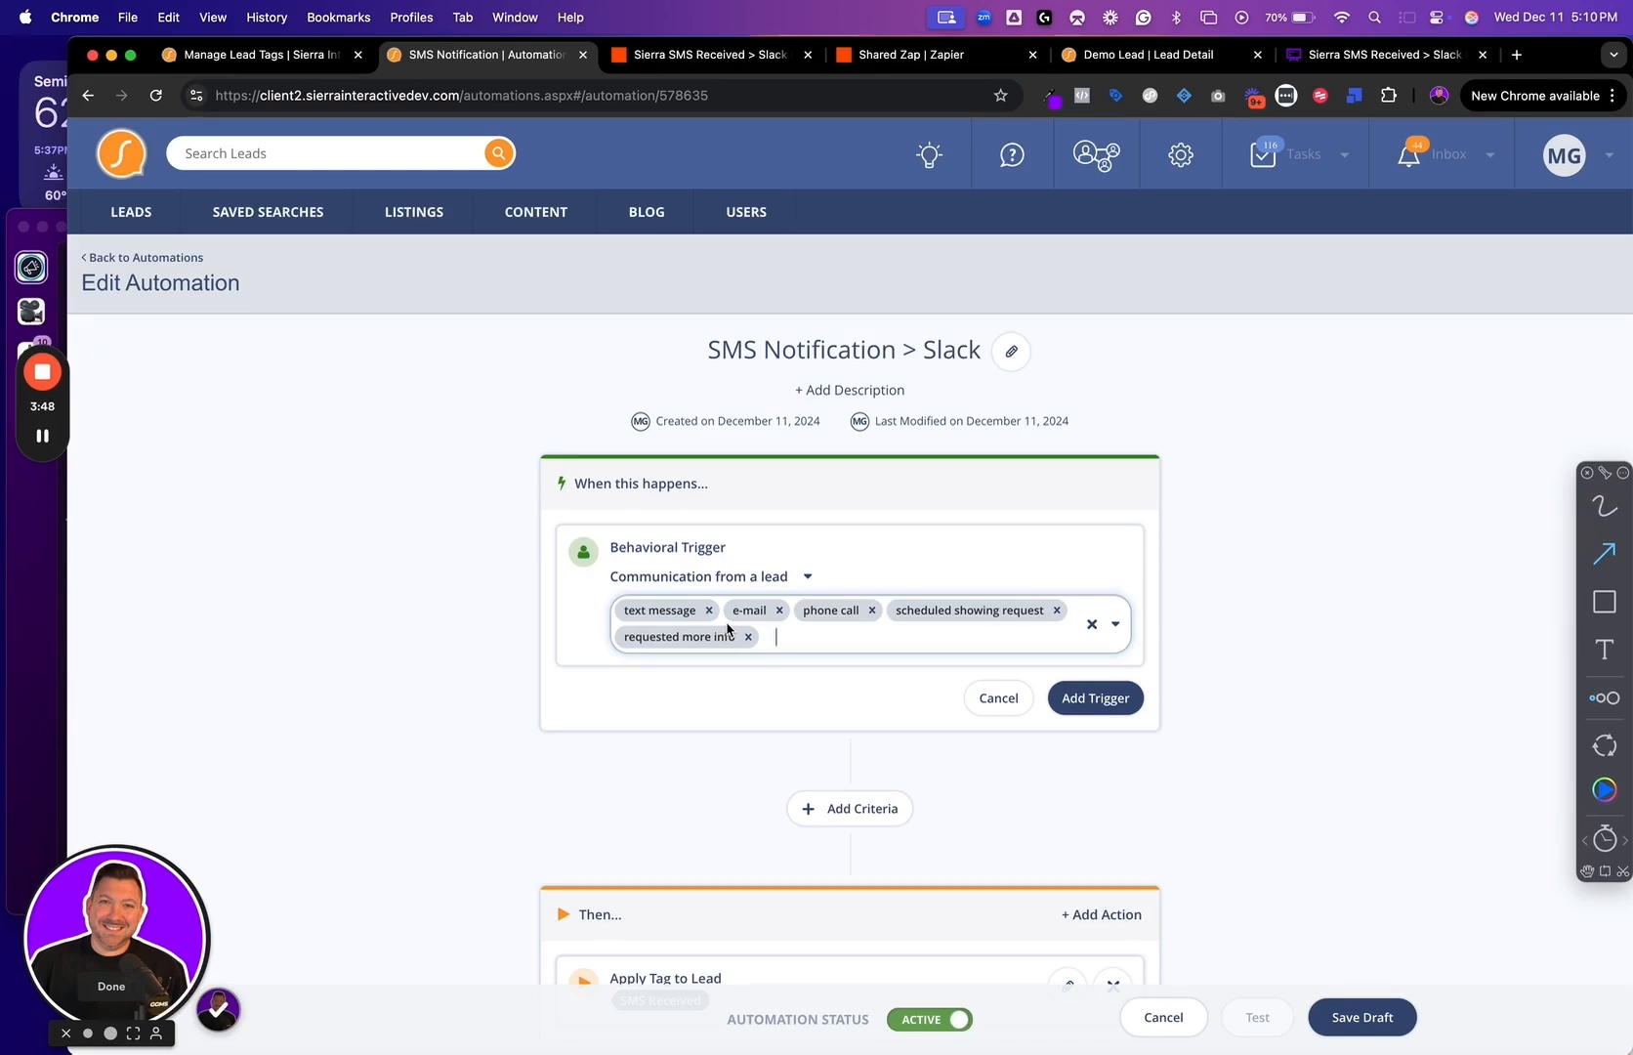
Remove e-mail, phone call, scheduled showing request and requested more info from the trigger, keeping only text message, and add it
left_click(779, 609)
left_click(802, 609)
left_click(893, 610)
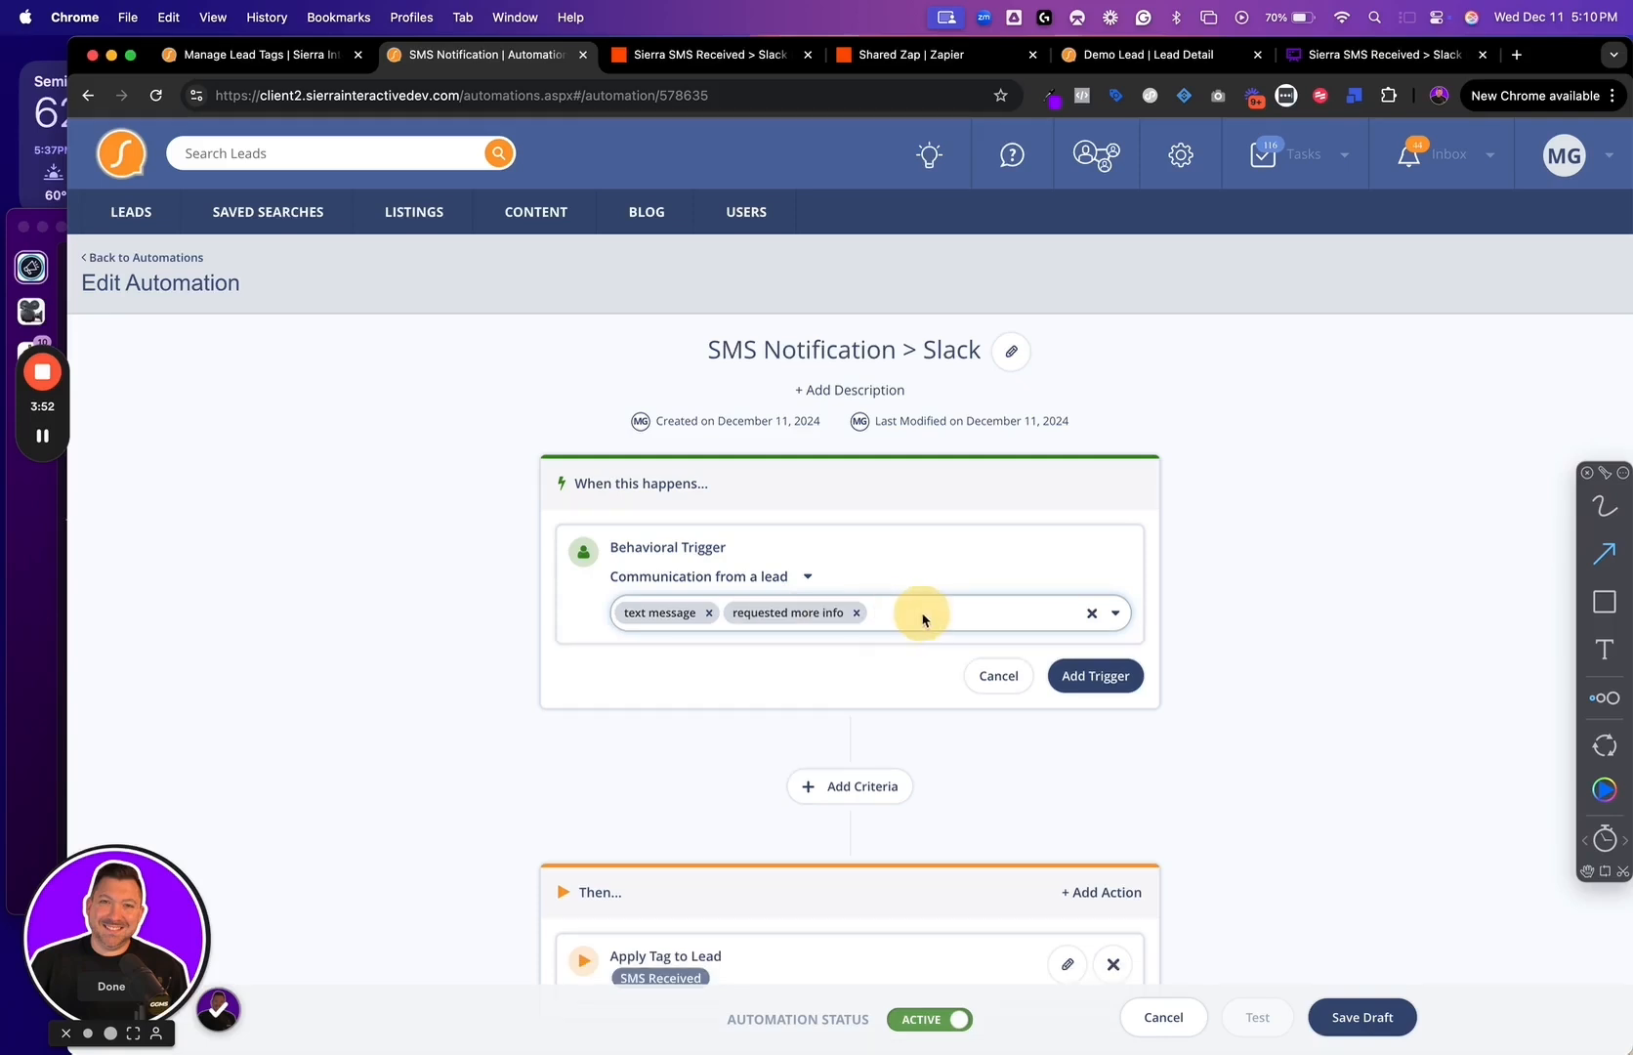
left_click(859, 610)
mouse_move(602, 618)
left_mouse_down()
mouse_move(497, 572)
mouse_move(480, 608)
left_mouse_up()
key("ctrl+super+space")
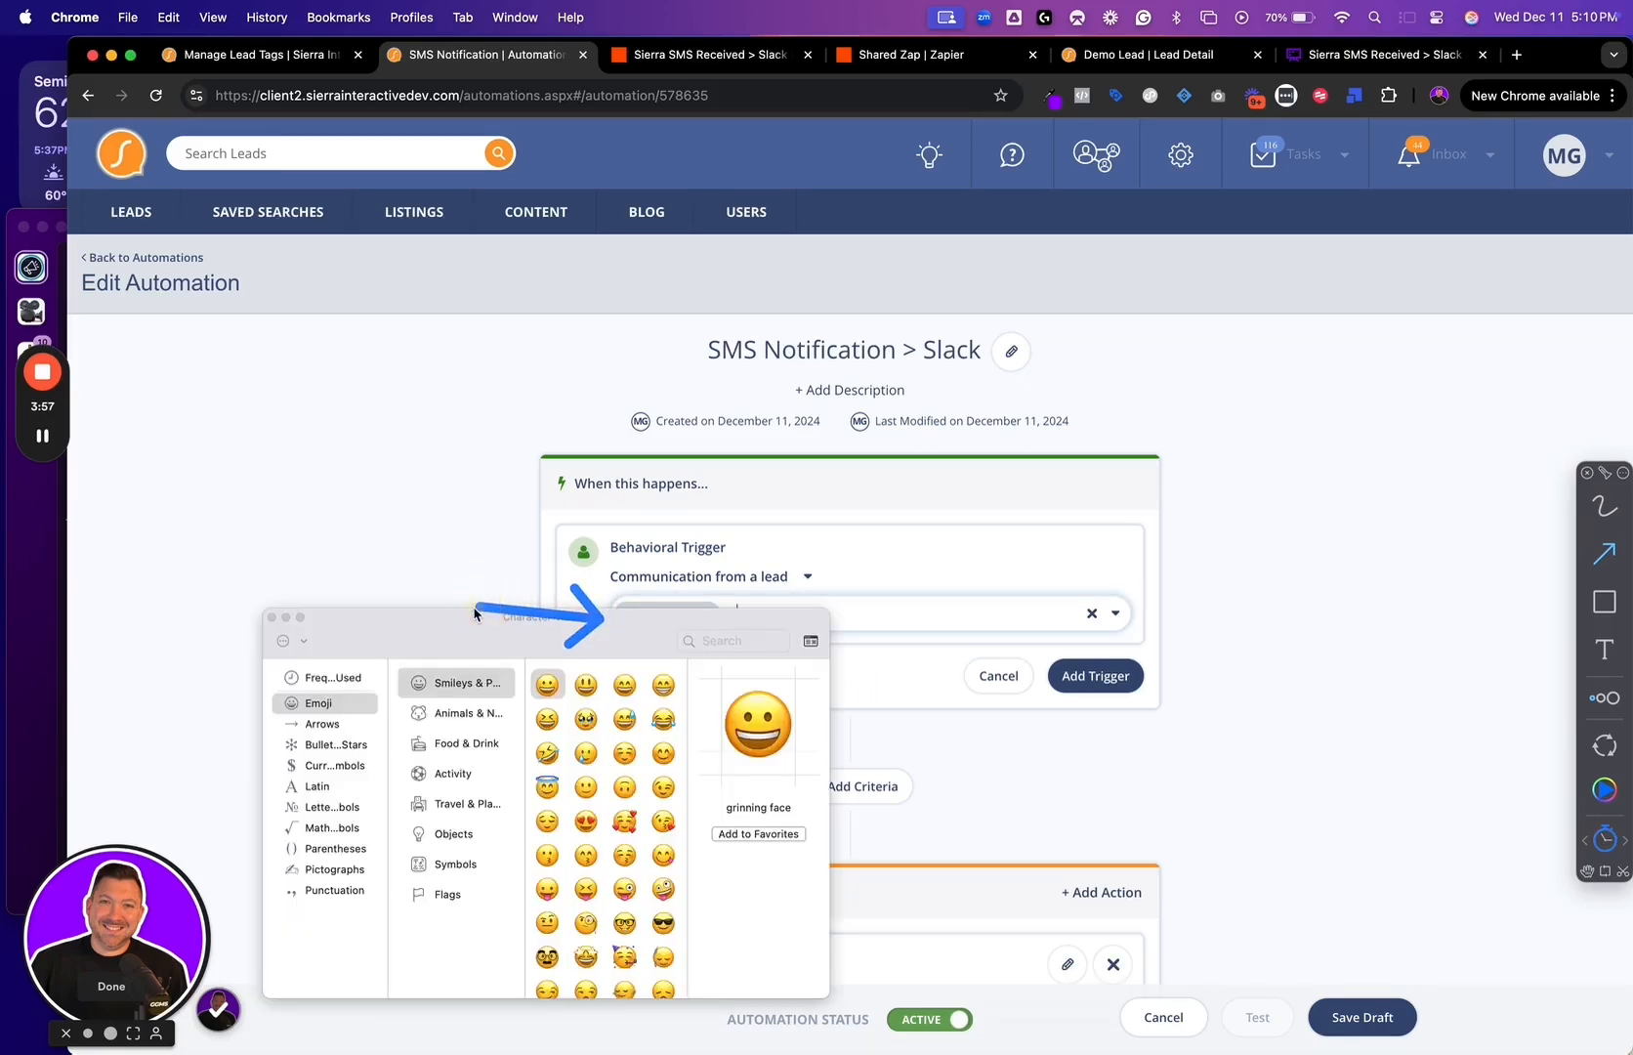
key("ctrl+super+space")
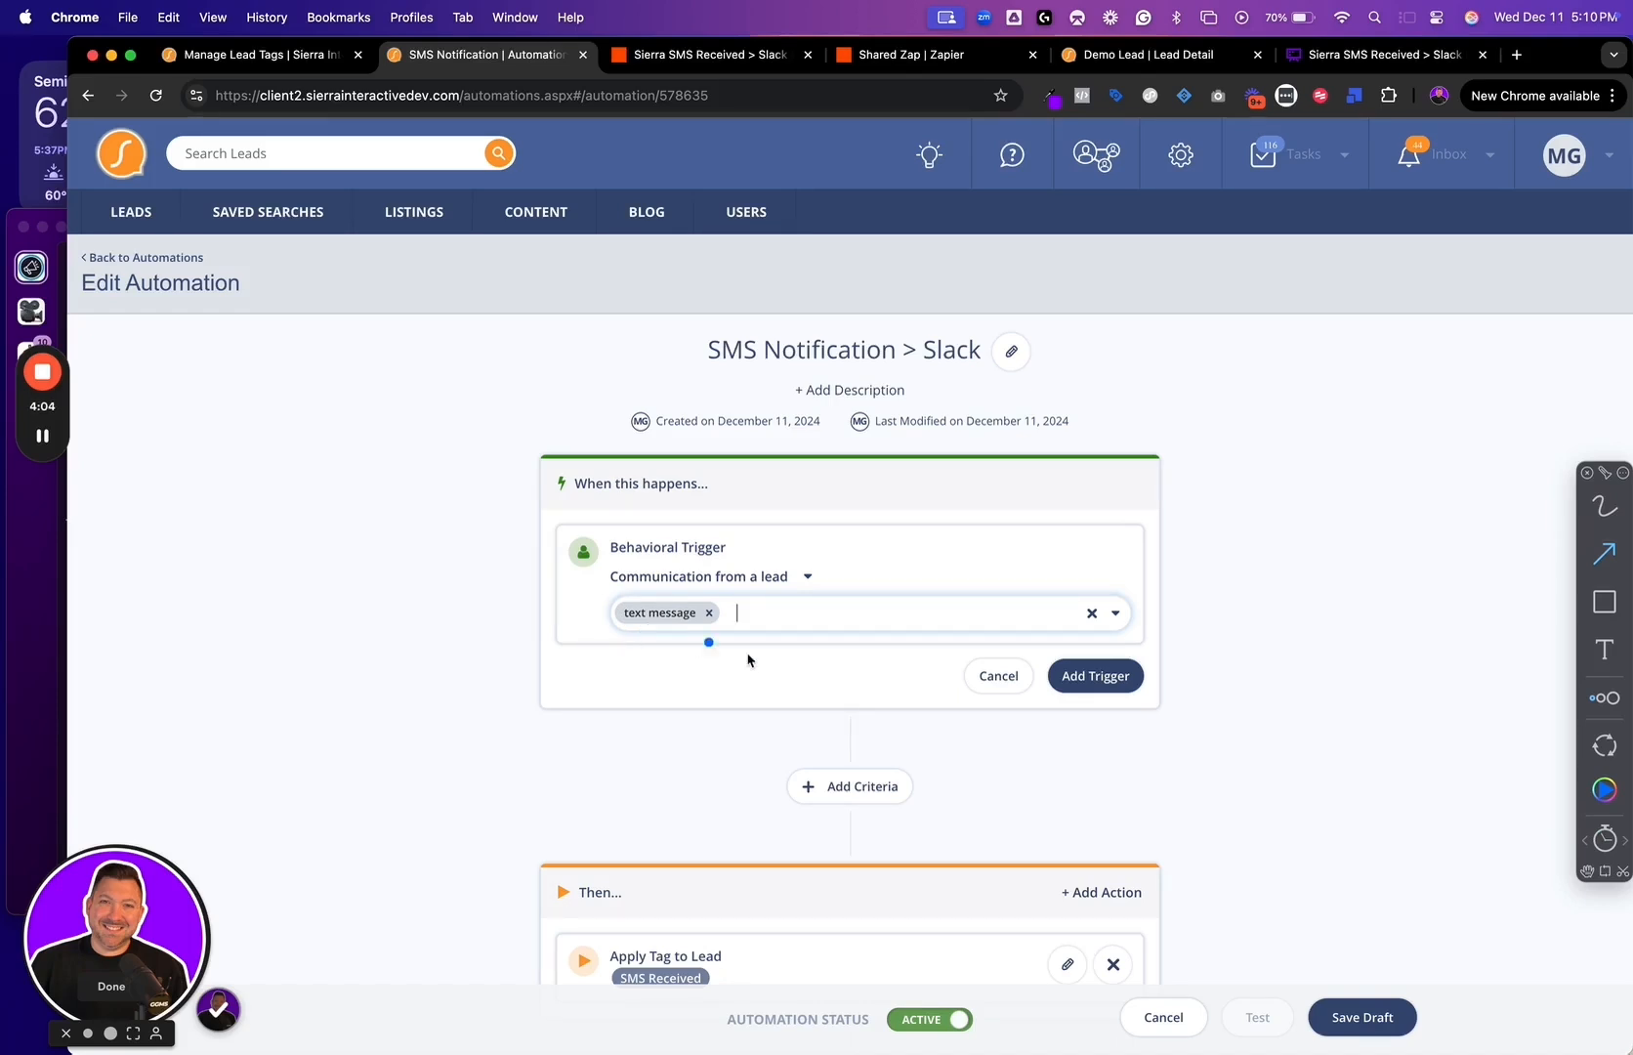
left_click(1099, 683)
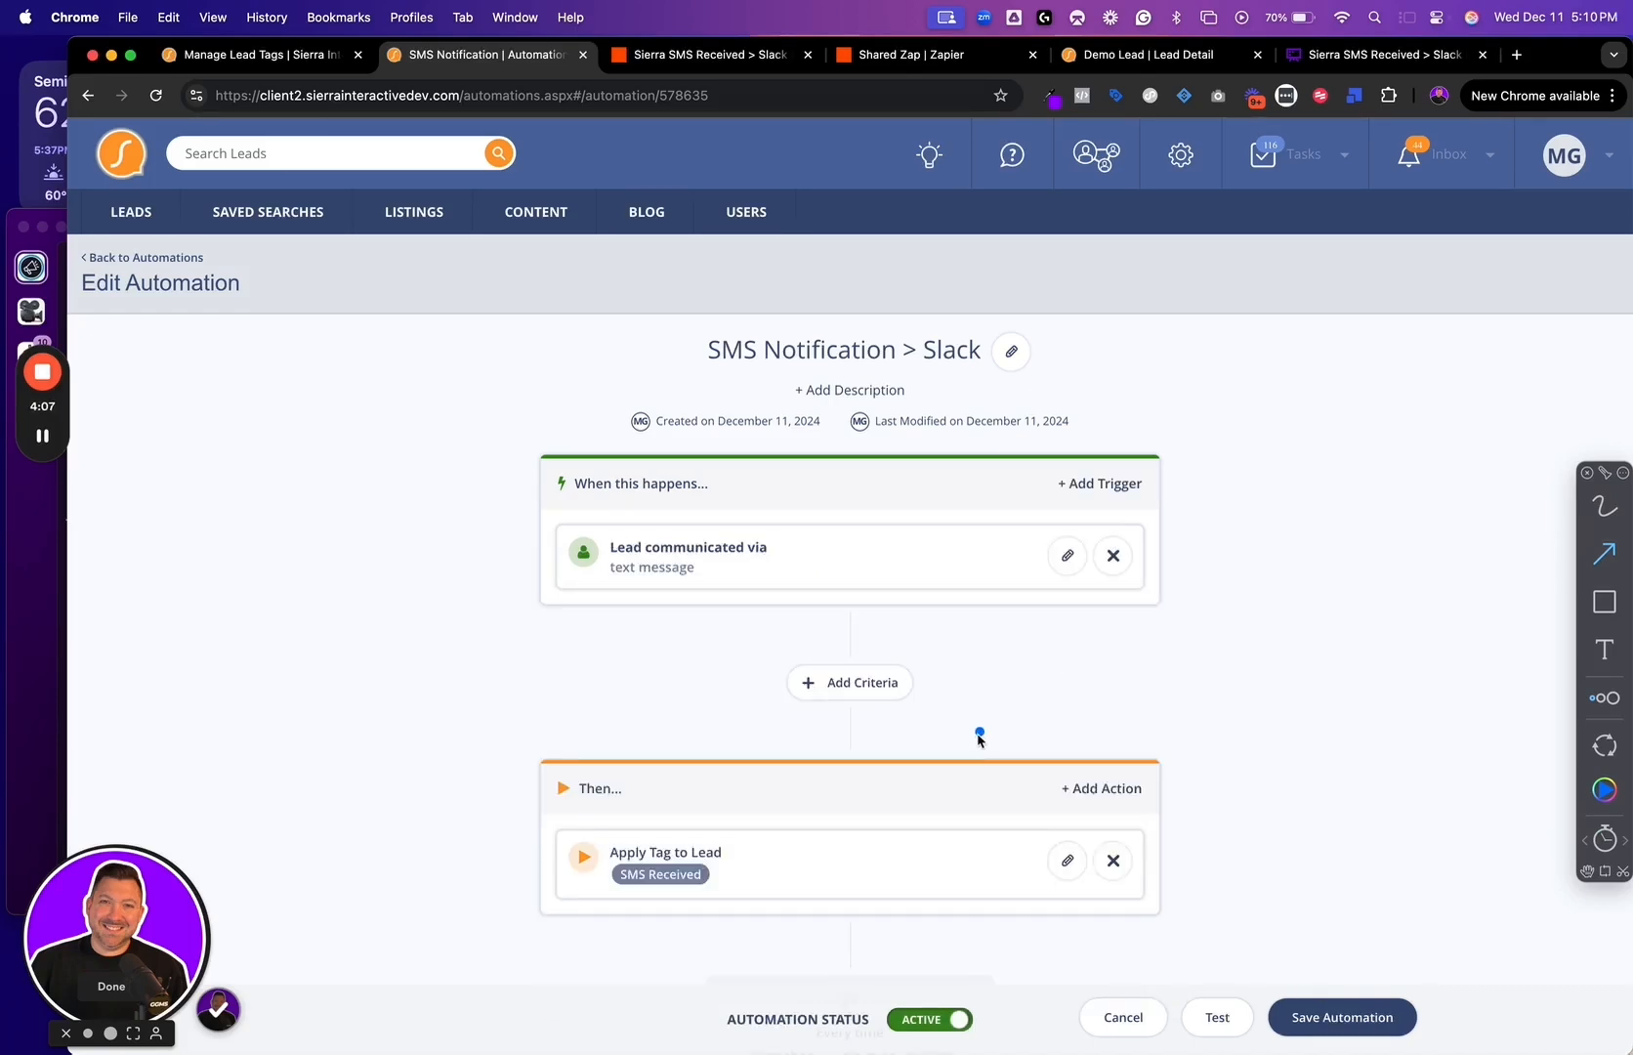
Look at the conditions available as automation criteria, discard the empty criterion, and review the Apply Tag to Lead action
left_click_drag(931, 671, 1077, 652)
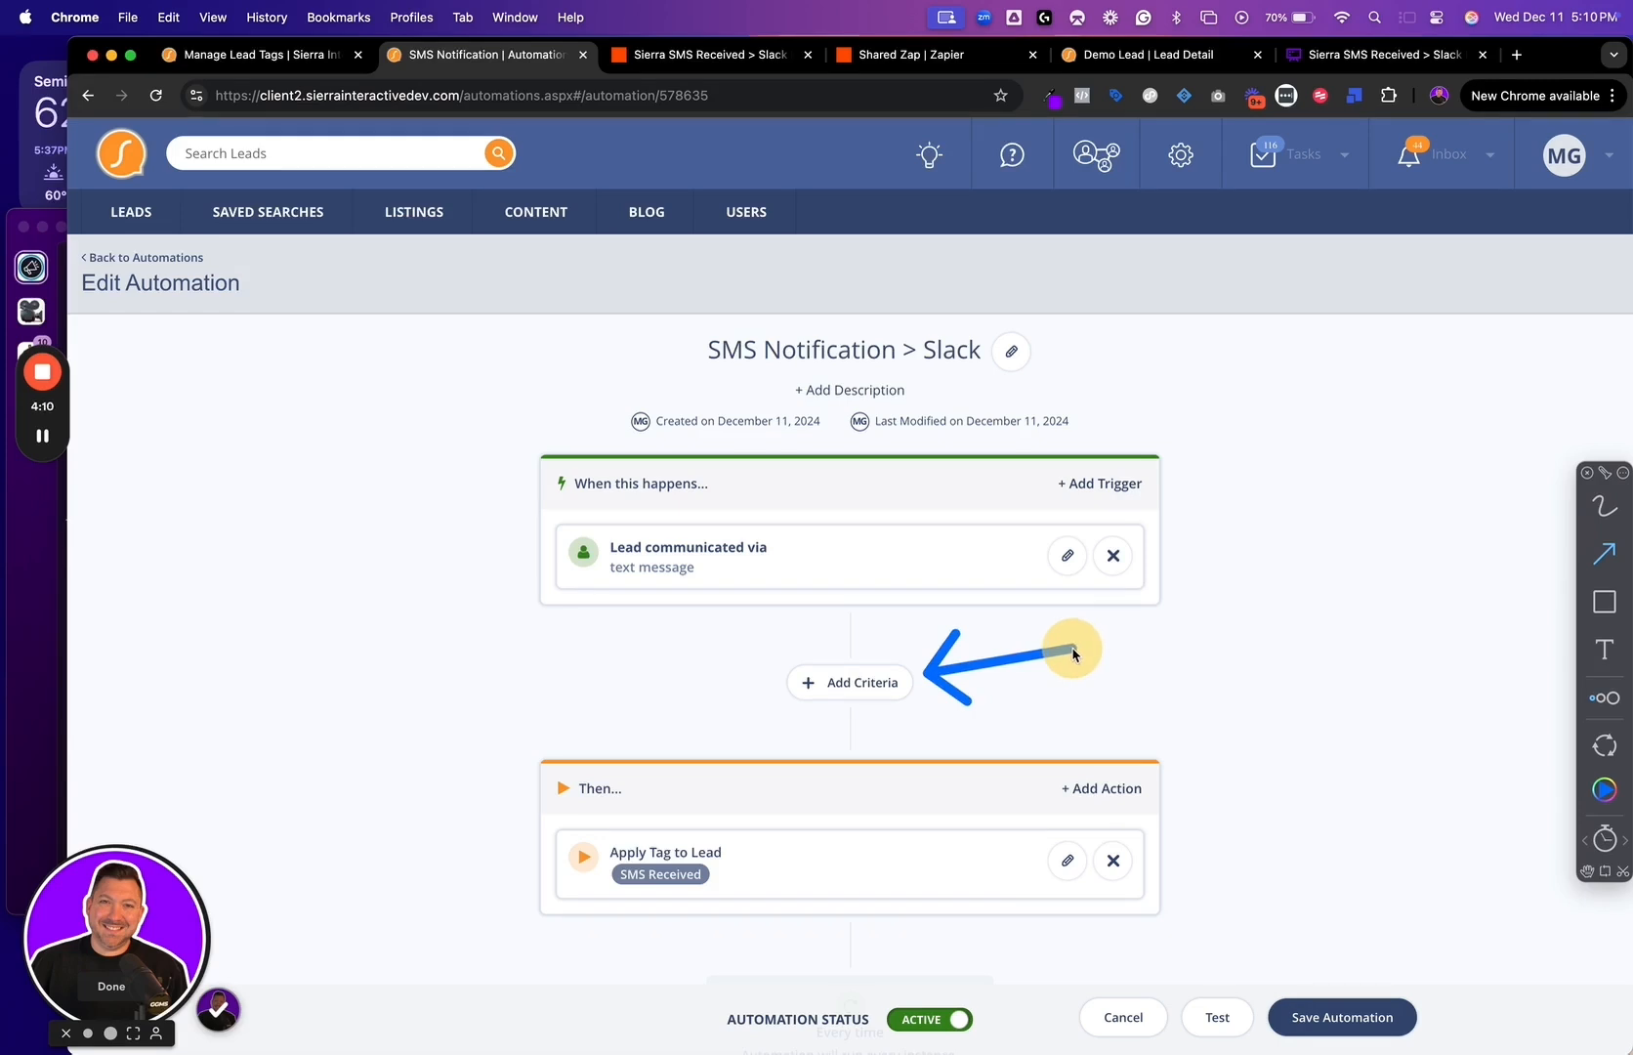
left_click(860, 689)
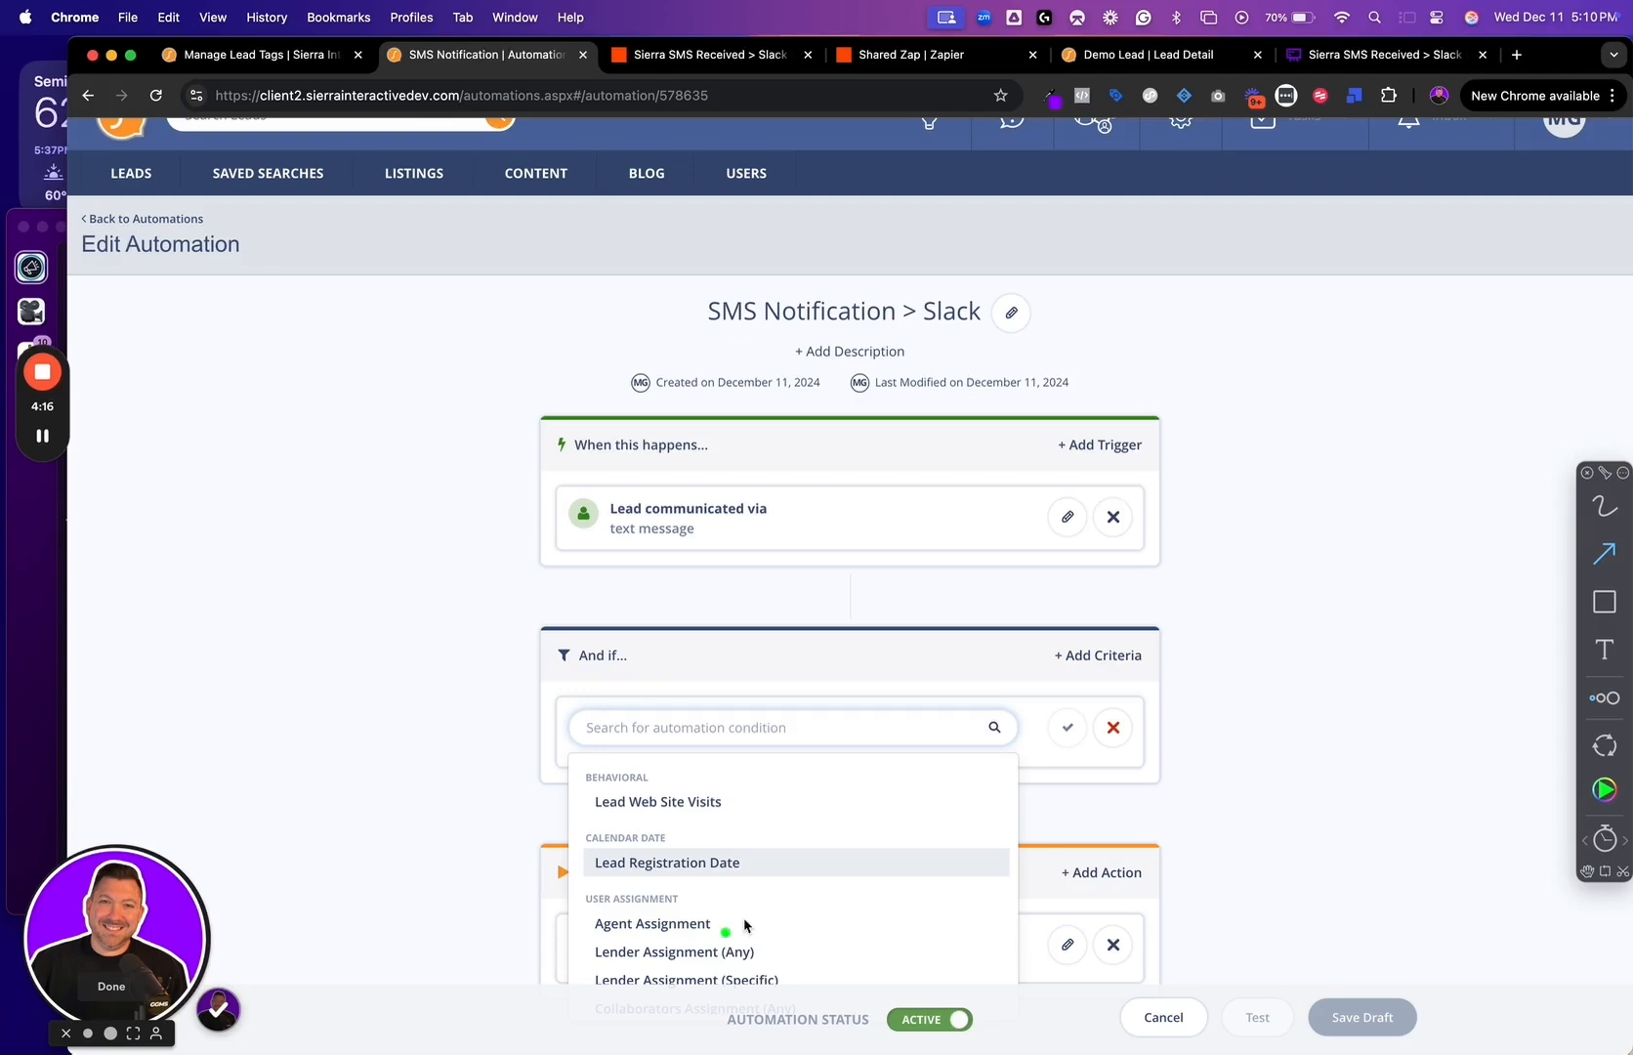
left_click(1112, 728)
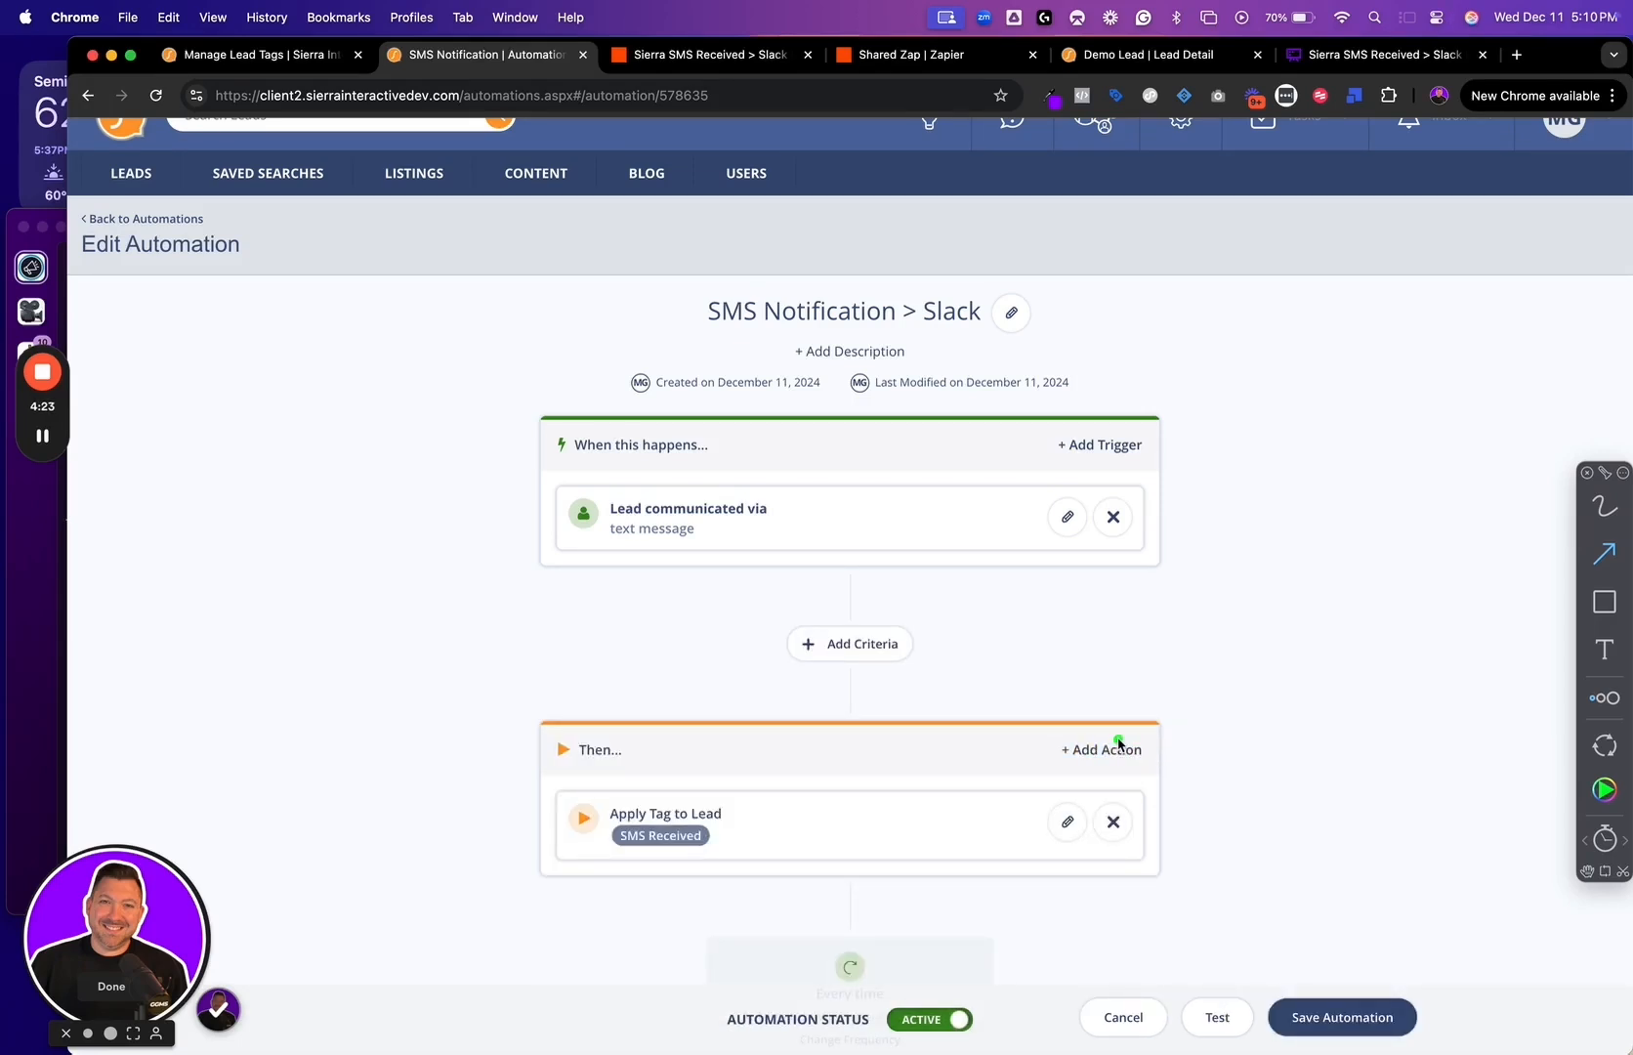
triple_click(747, 812)
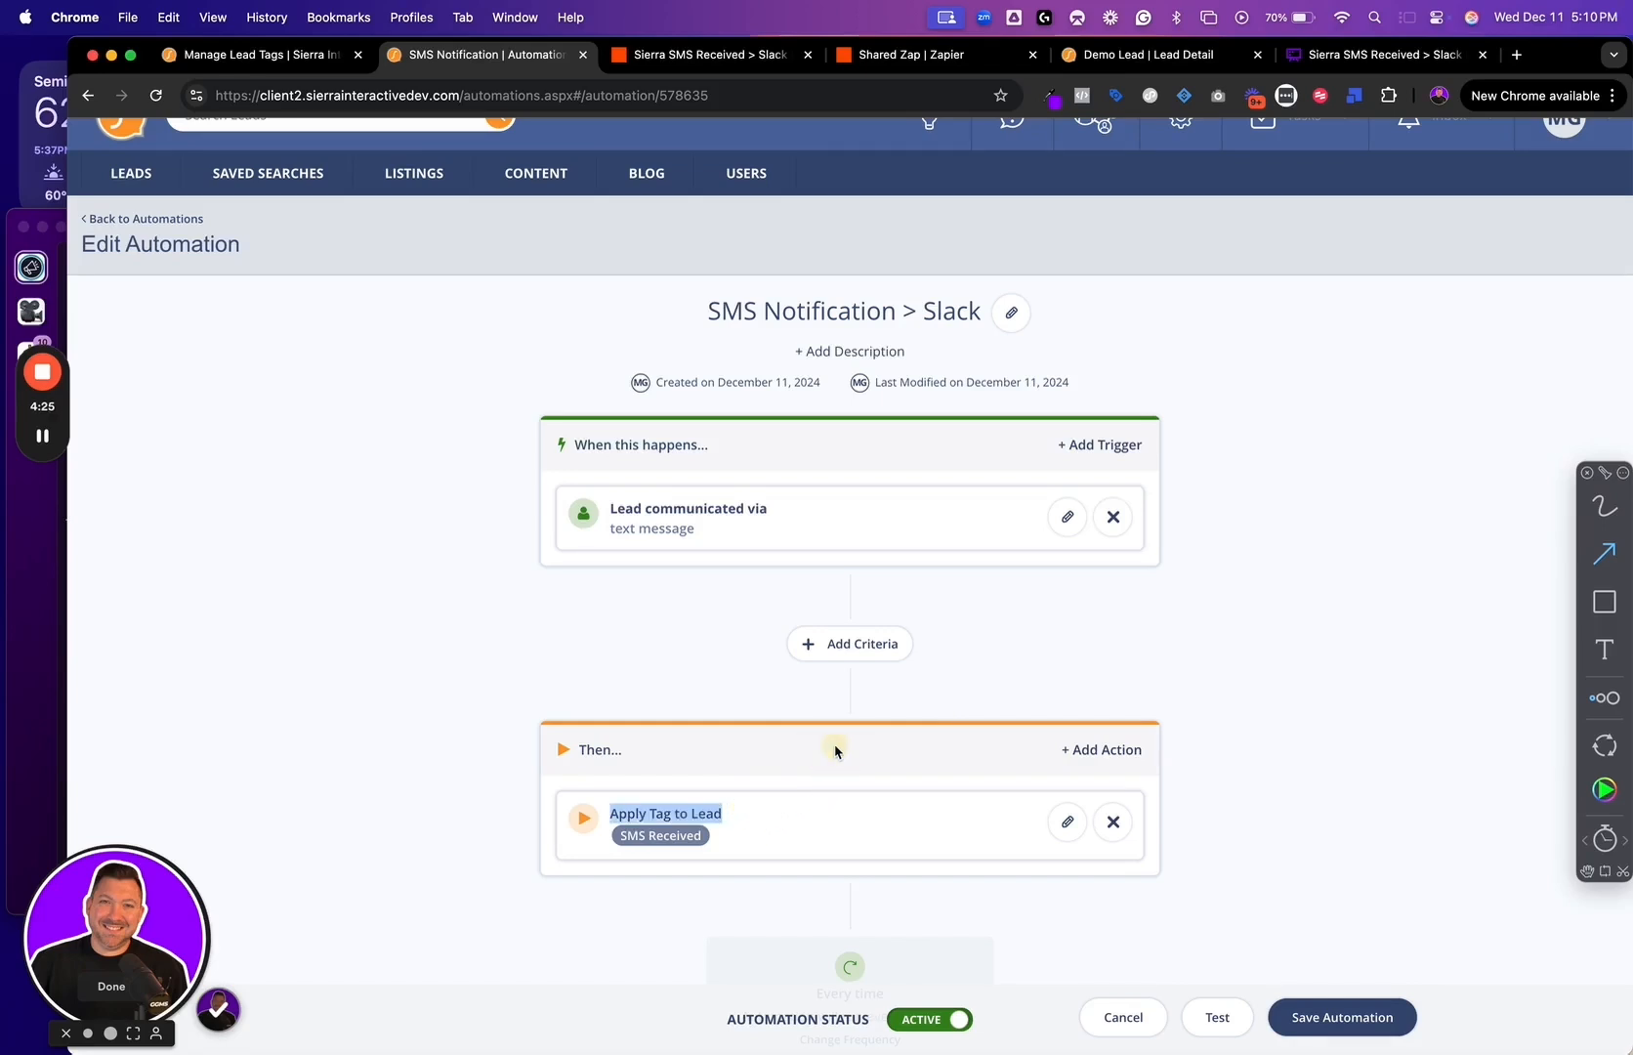
Look through the actions available for the automation and return to its action list without adding one
left_click_drag(744, 809, 847, 736)
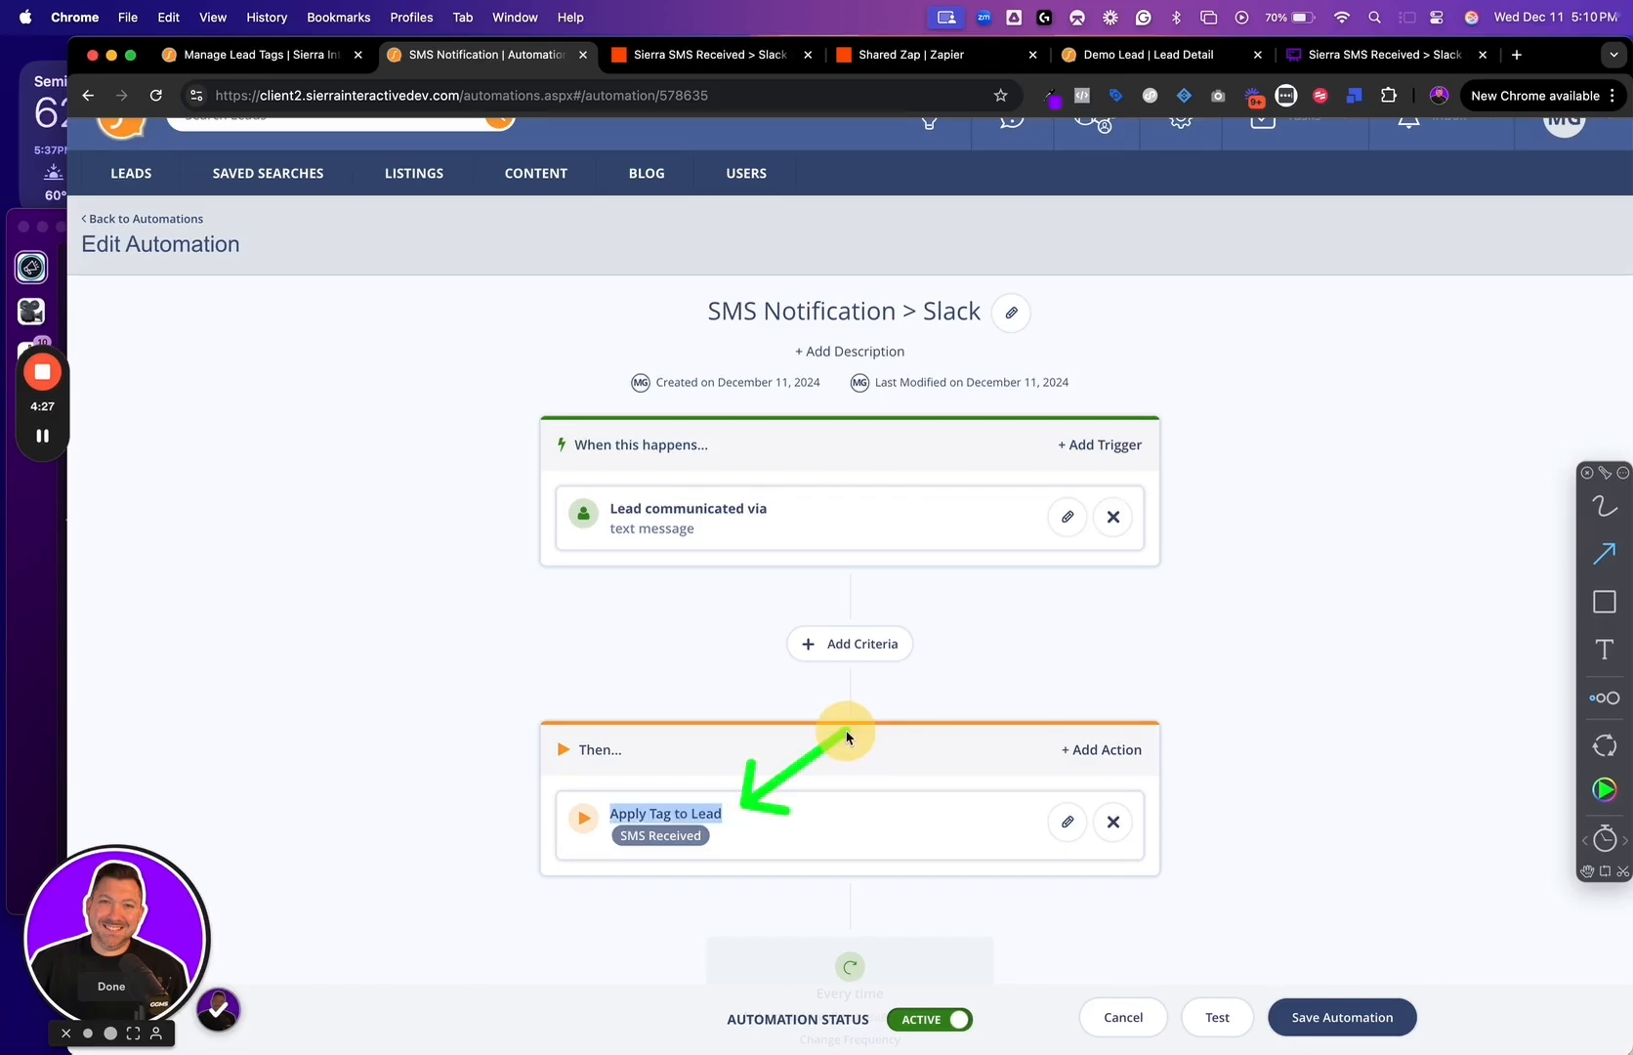
left_click(1123, 749)
left_click(735, 867)
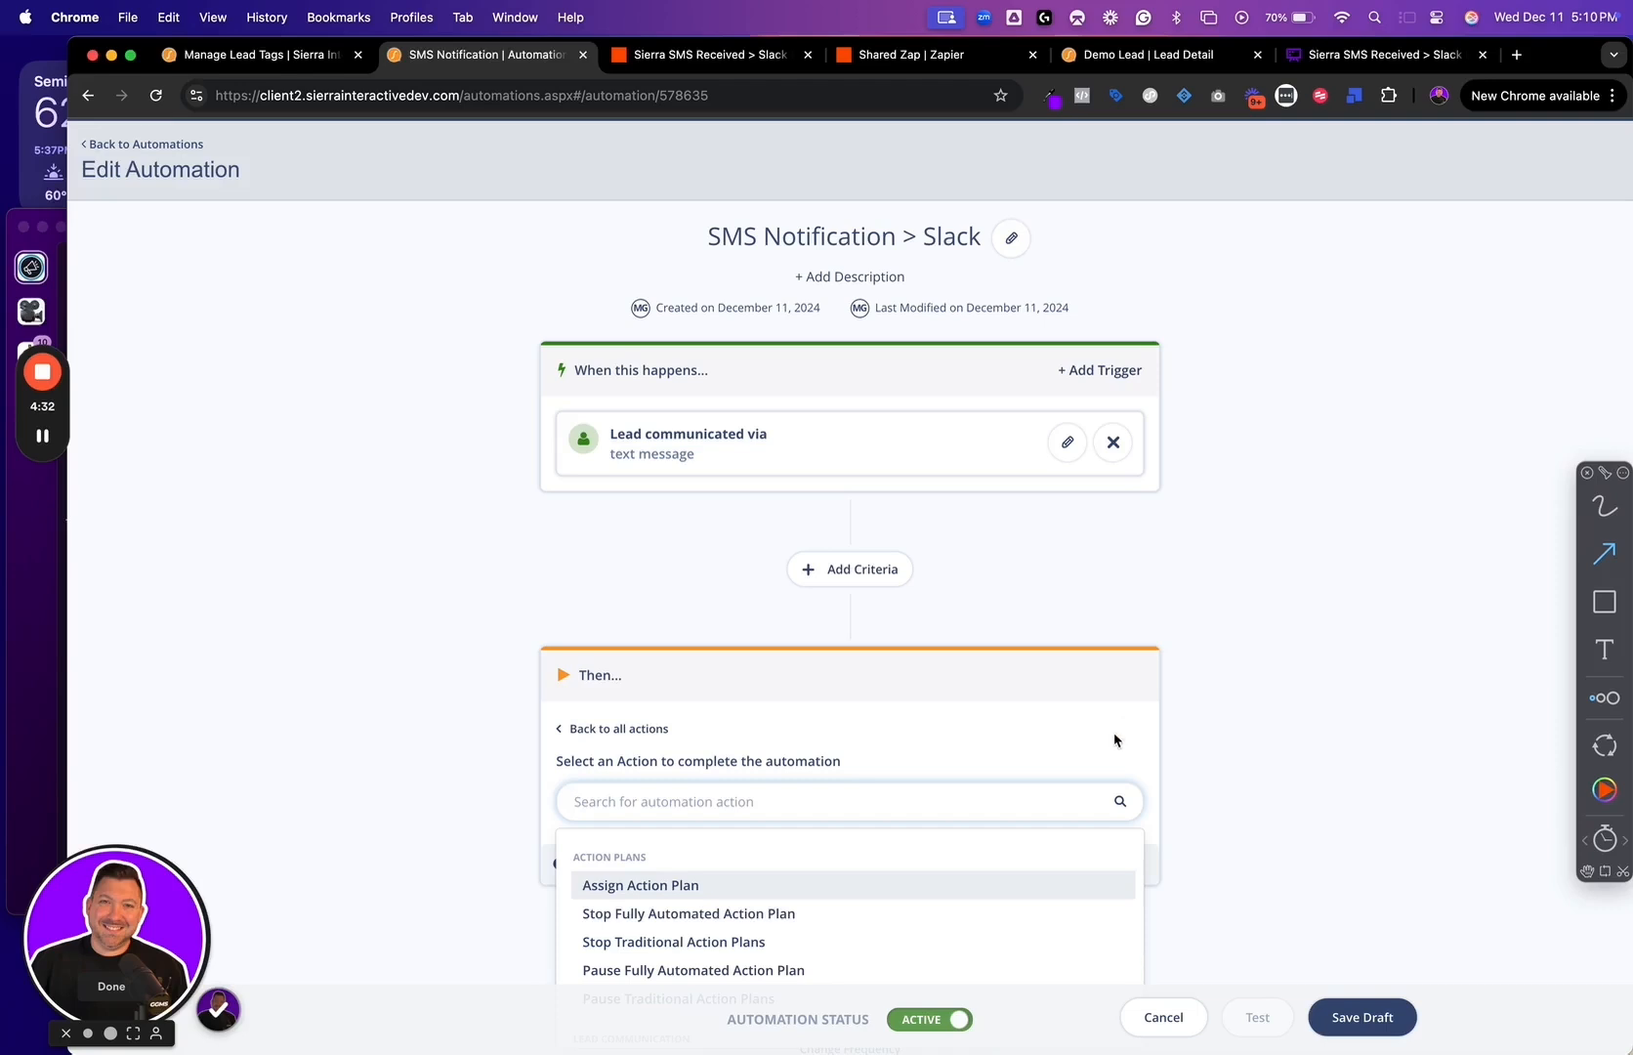
scroll(958, 937, "down", 10)
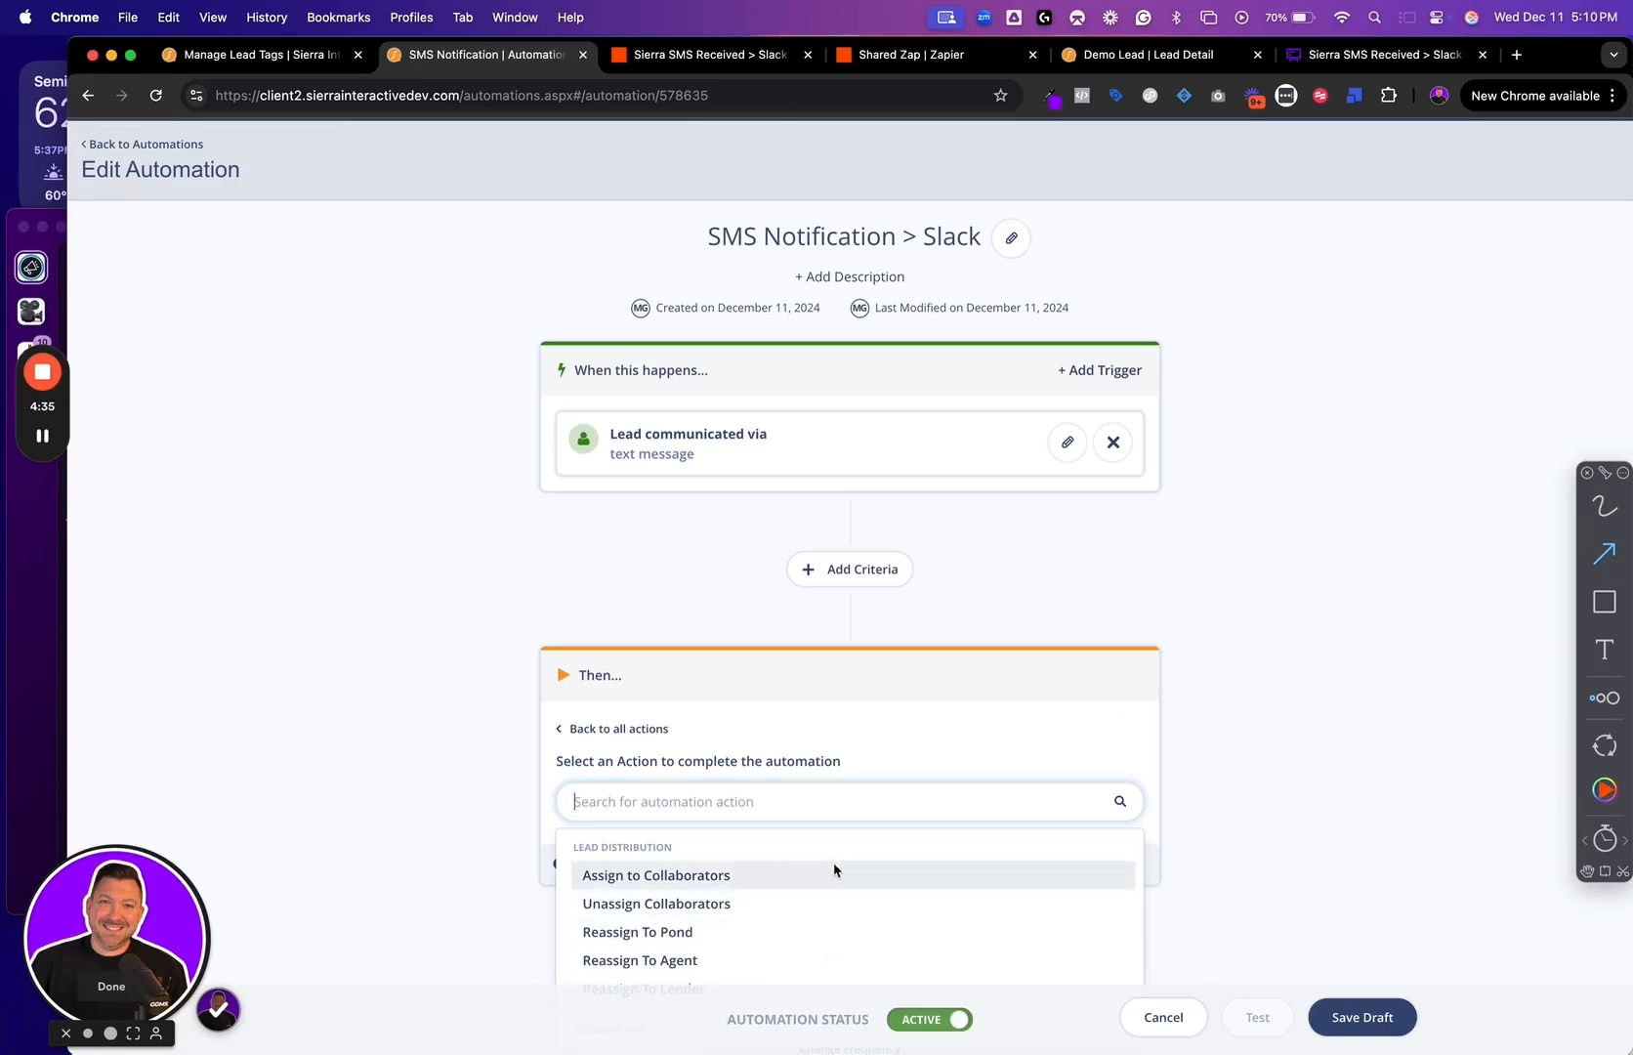
left_click(1101, 733)
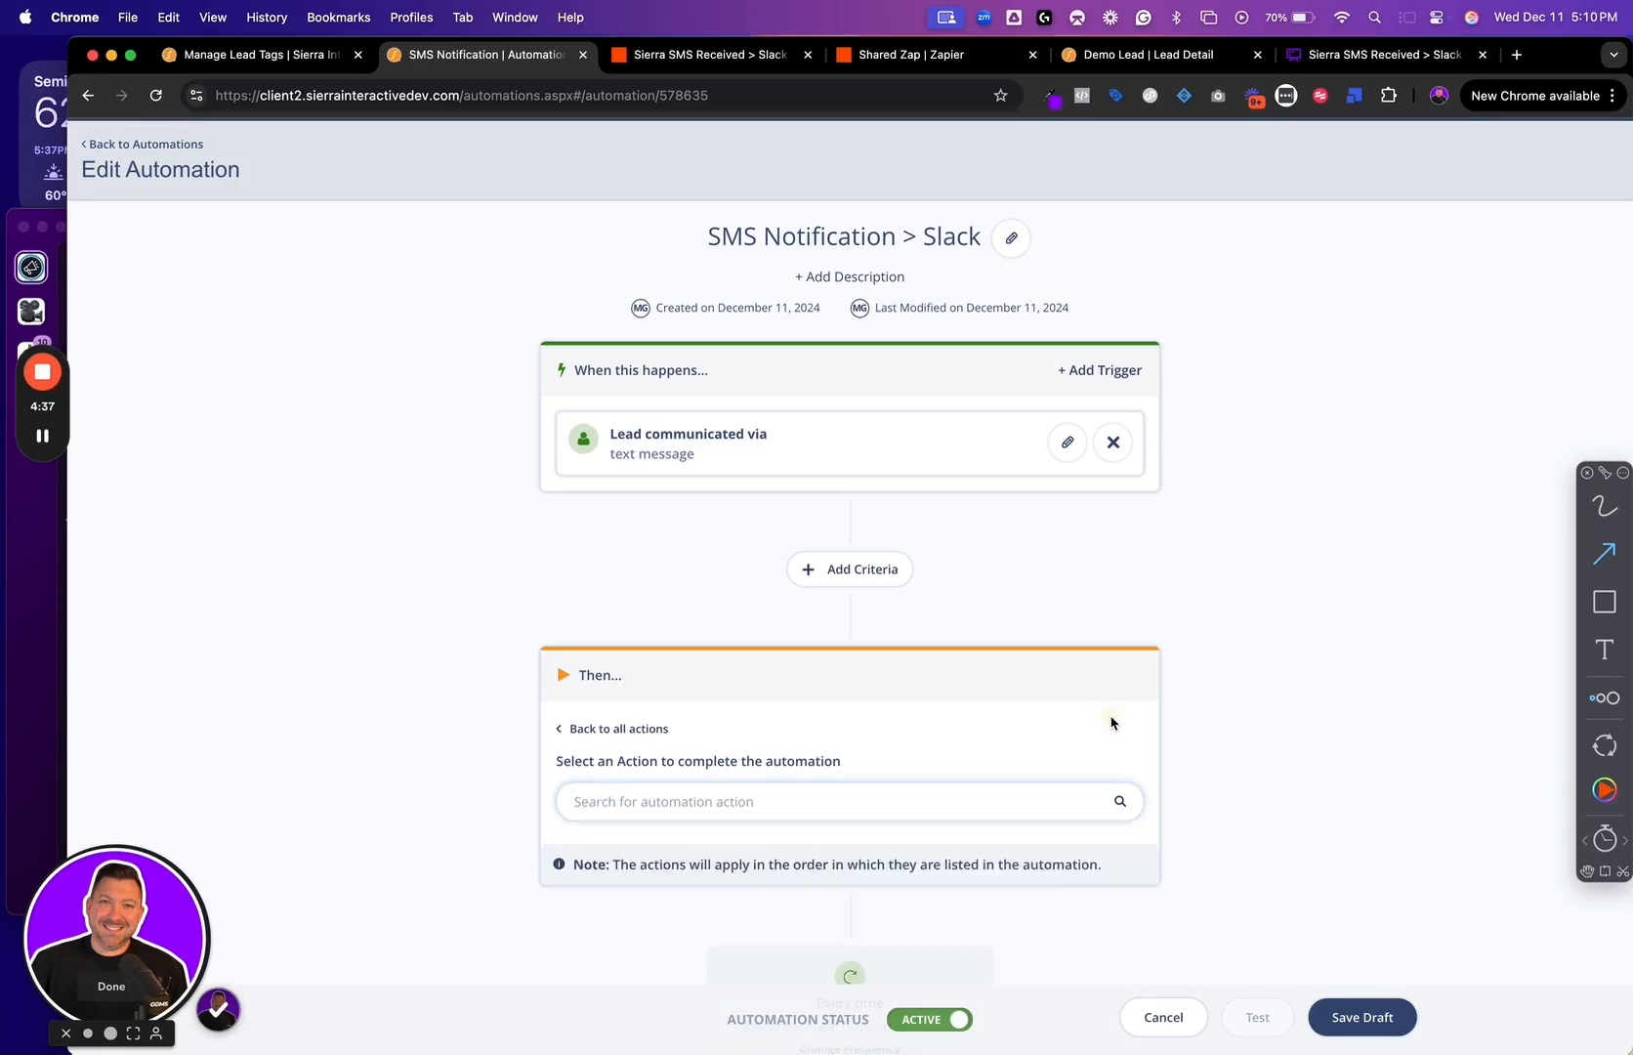
left_click(606, 727)
Remove the tag from the Apply Tag to Lead action, select the SMS Received tag again and save the action
left_click(1064, 747)
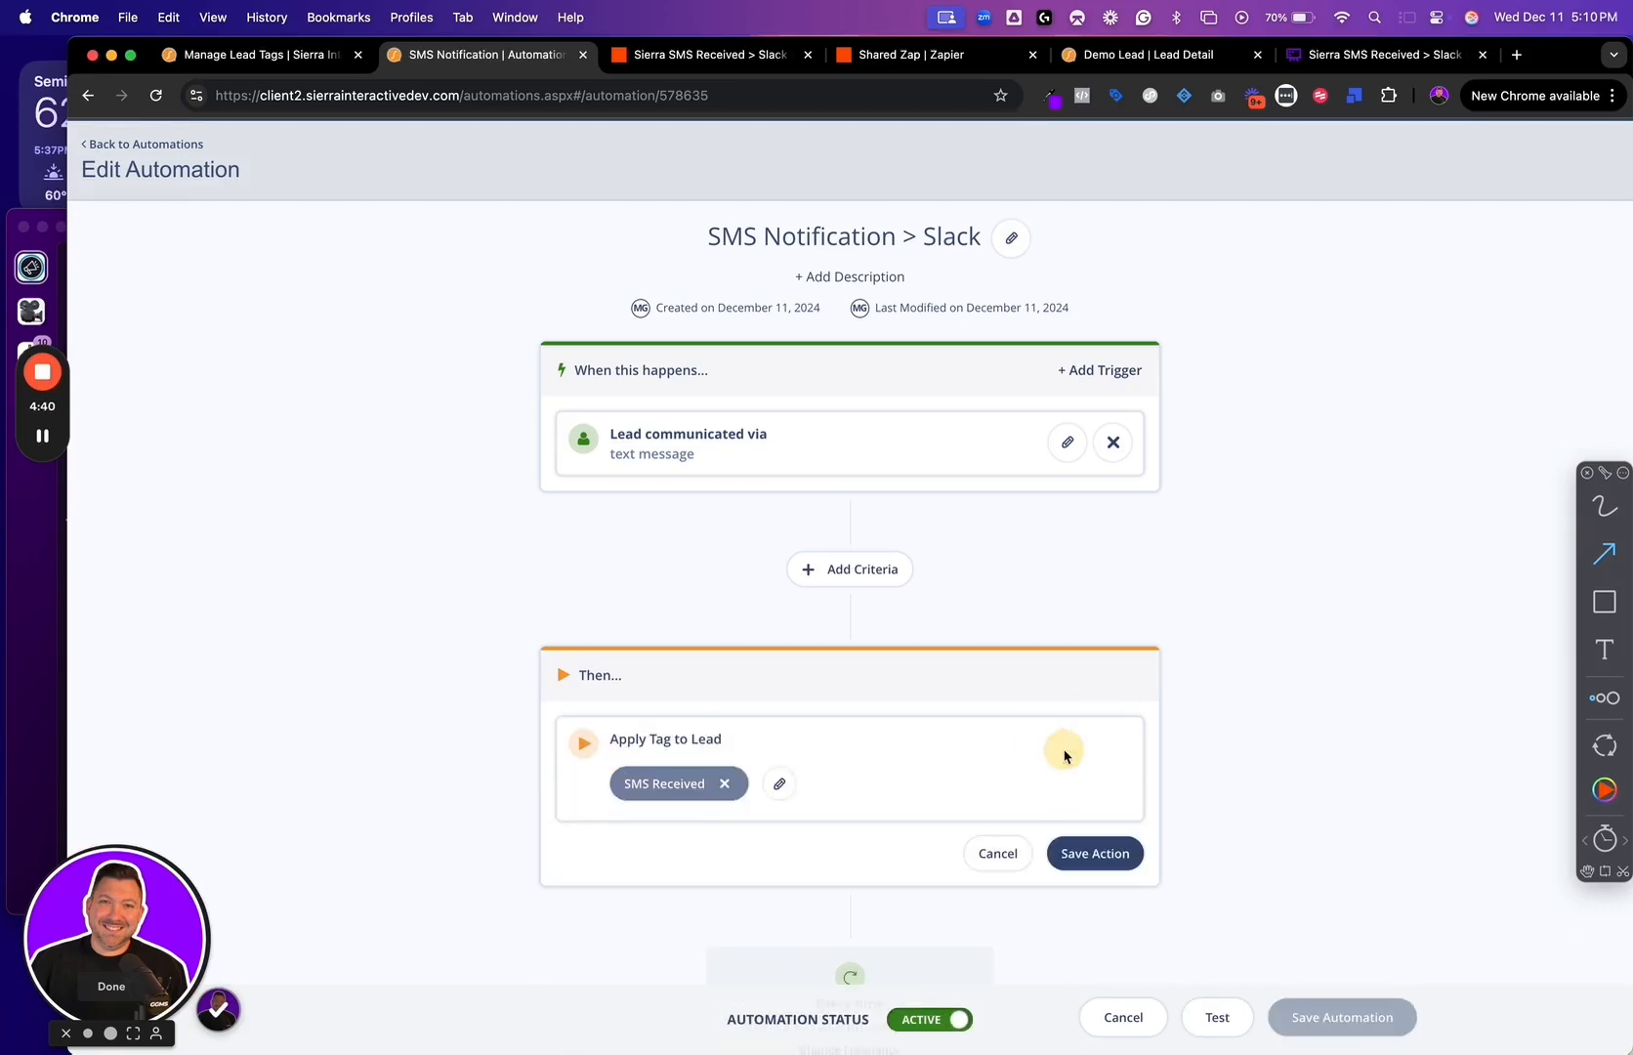
left_click(725, 784)
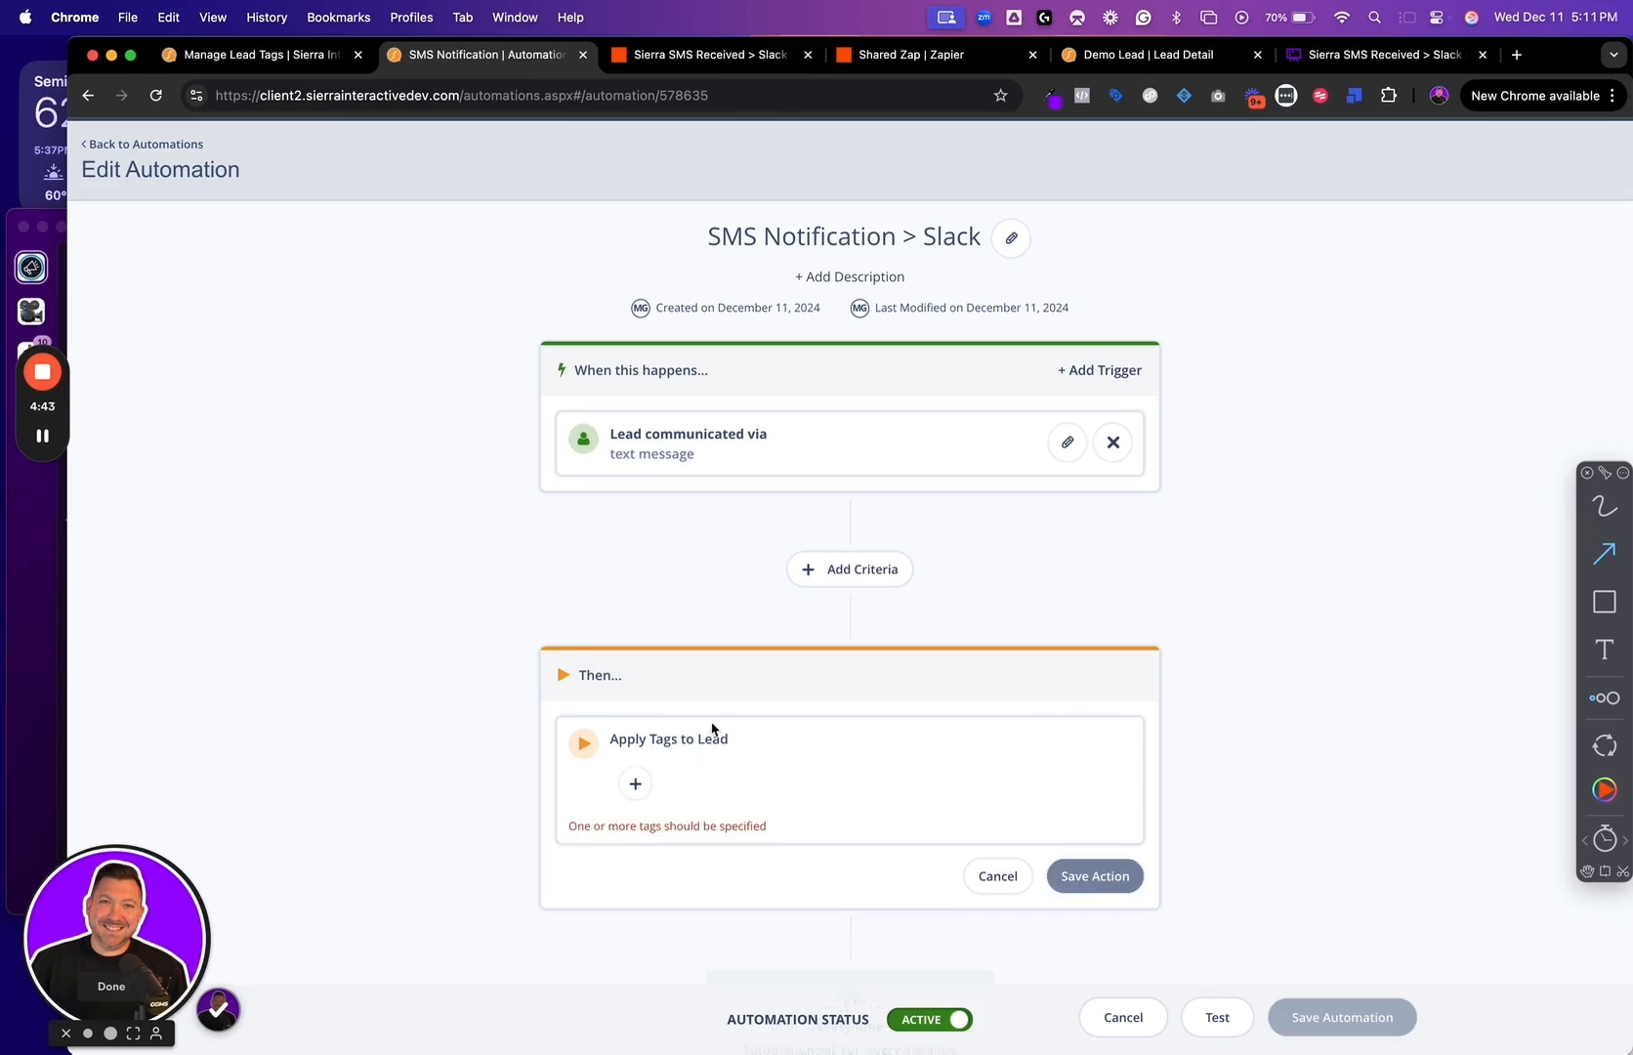
left_click(701, 771)
left_click(721, 883)
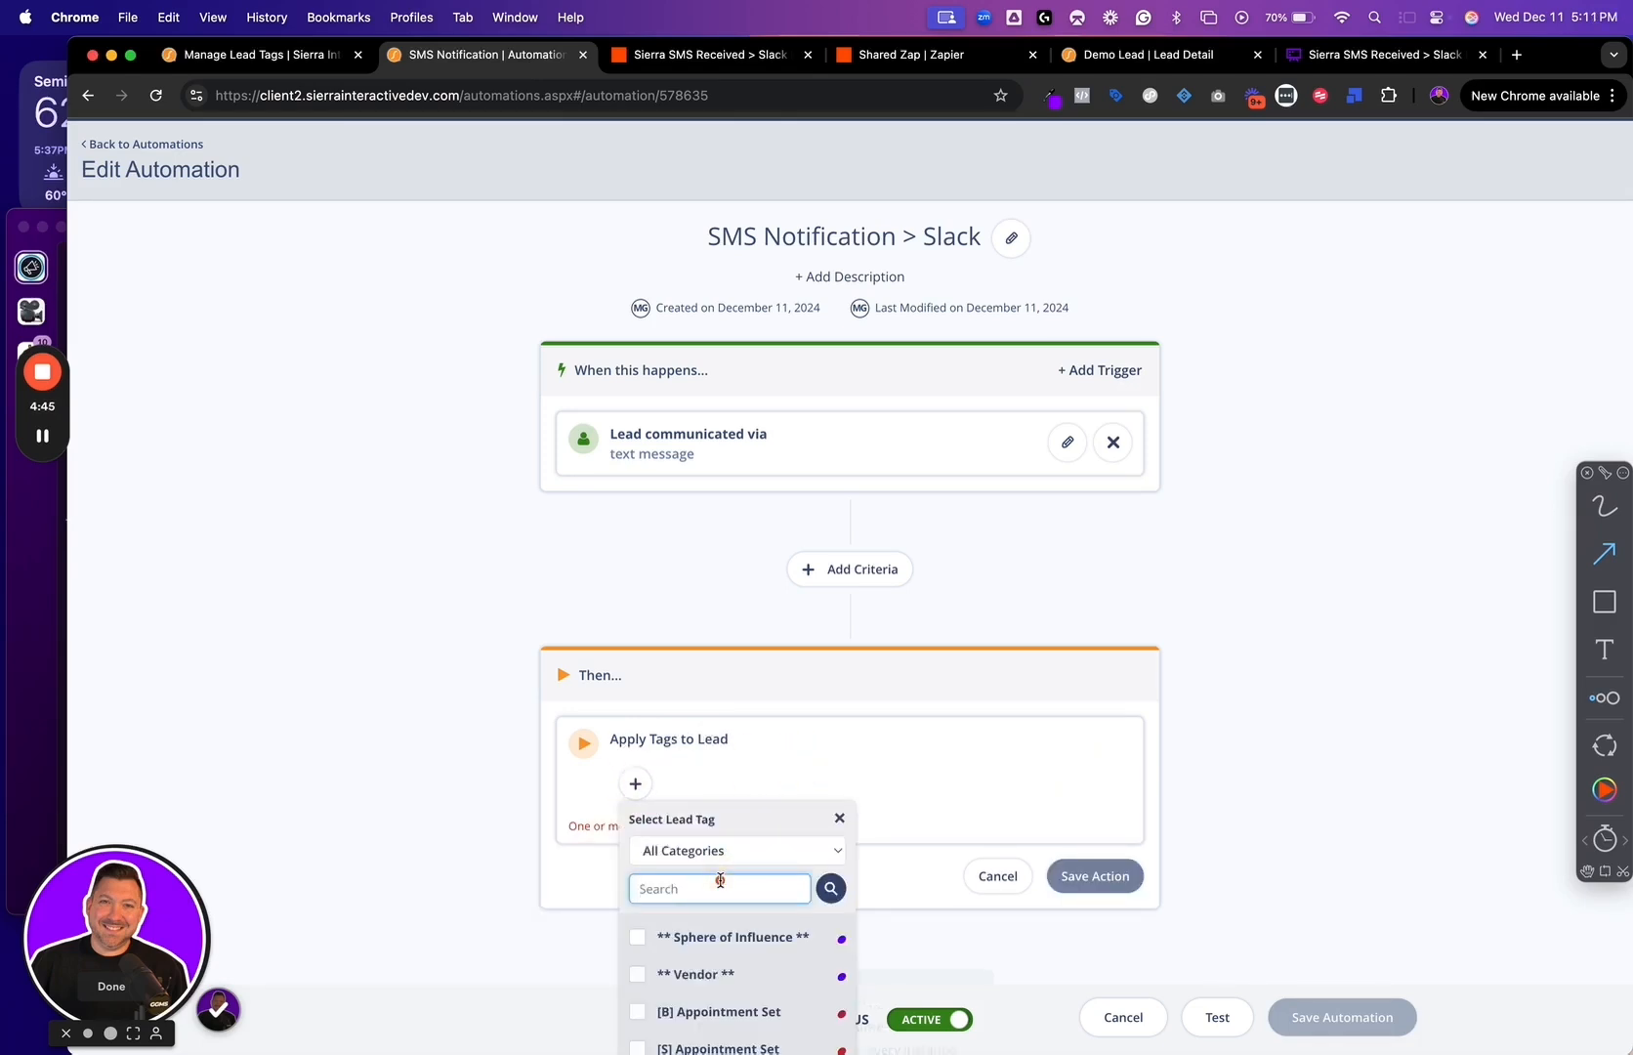
type("sms")
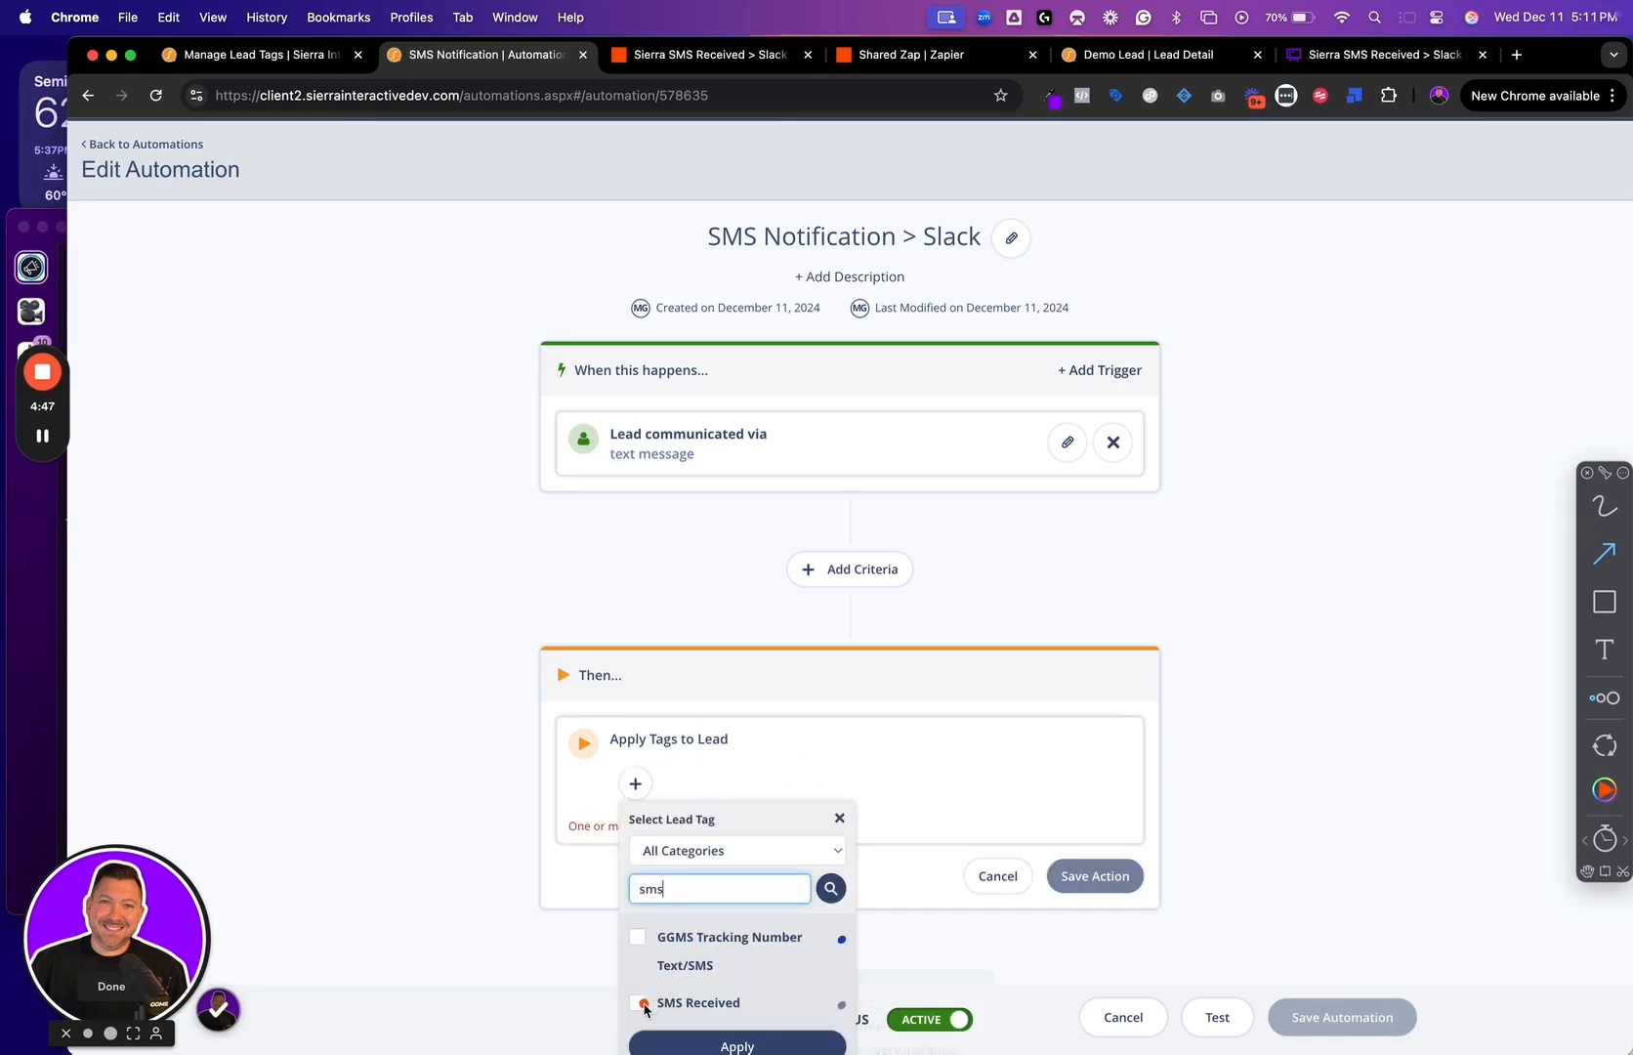
left_click(641, 1003)
left_click(782, 1042)
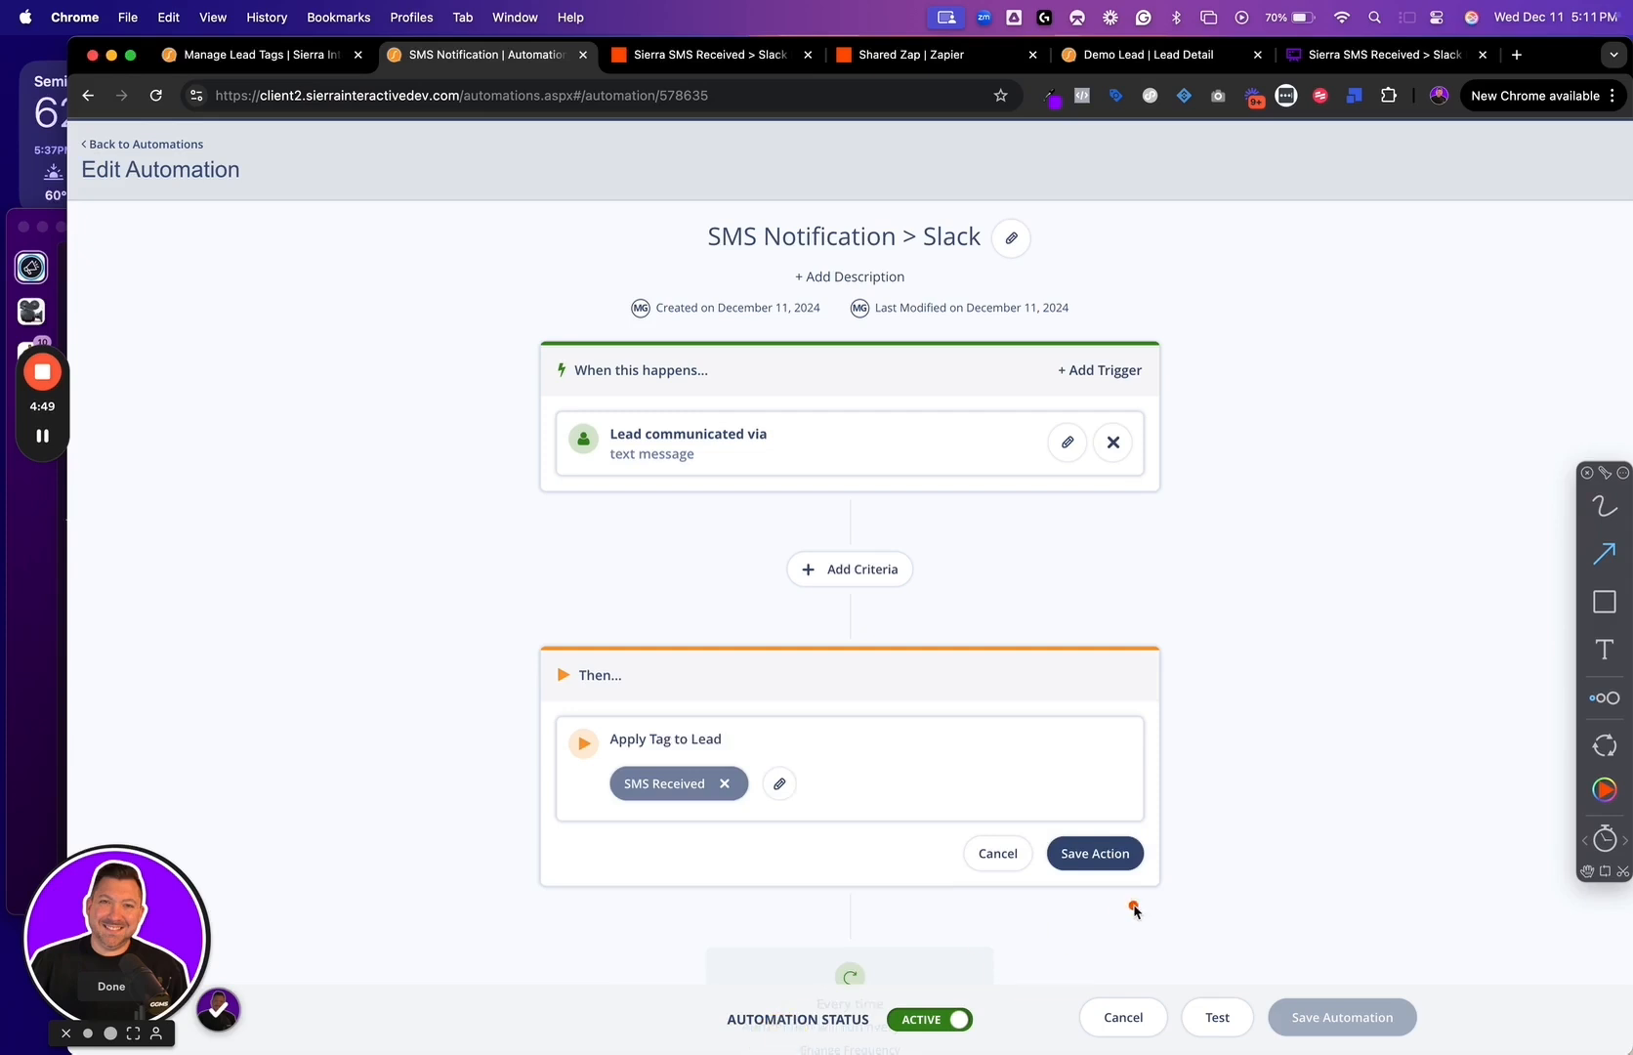
left_click(1095, 854)
Set the automation's frequency to multiple times per lead, running every instance, and save the automation
scroll(1130, 833, "down", 2)
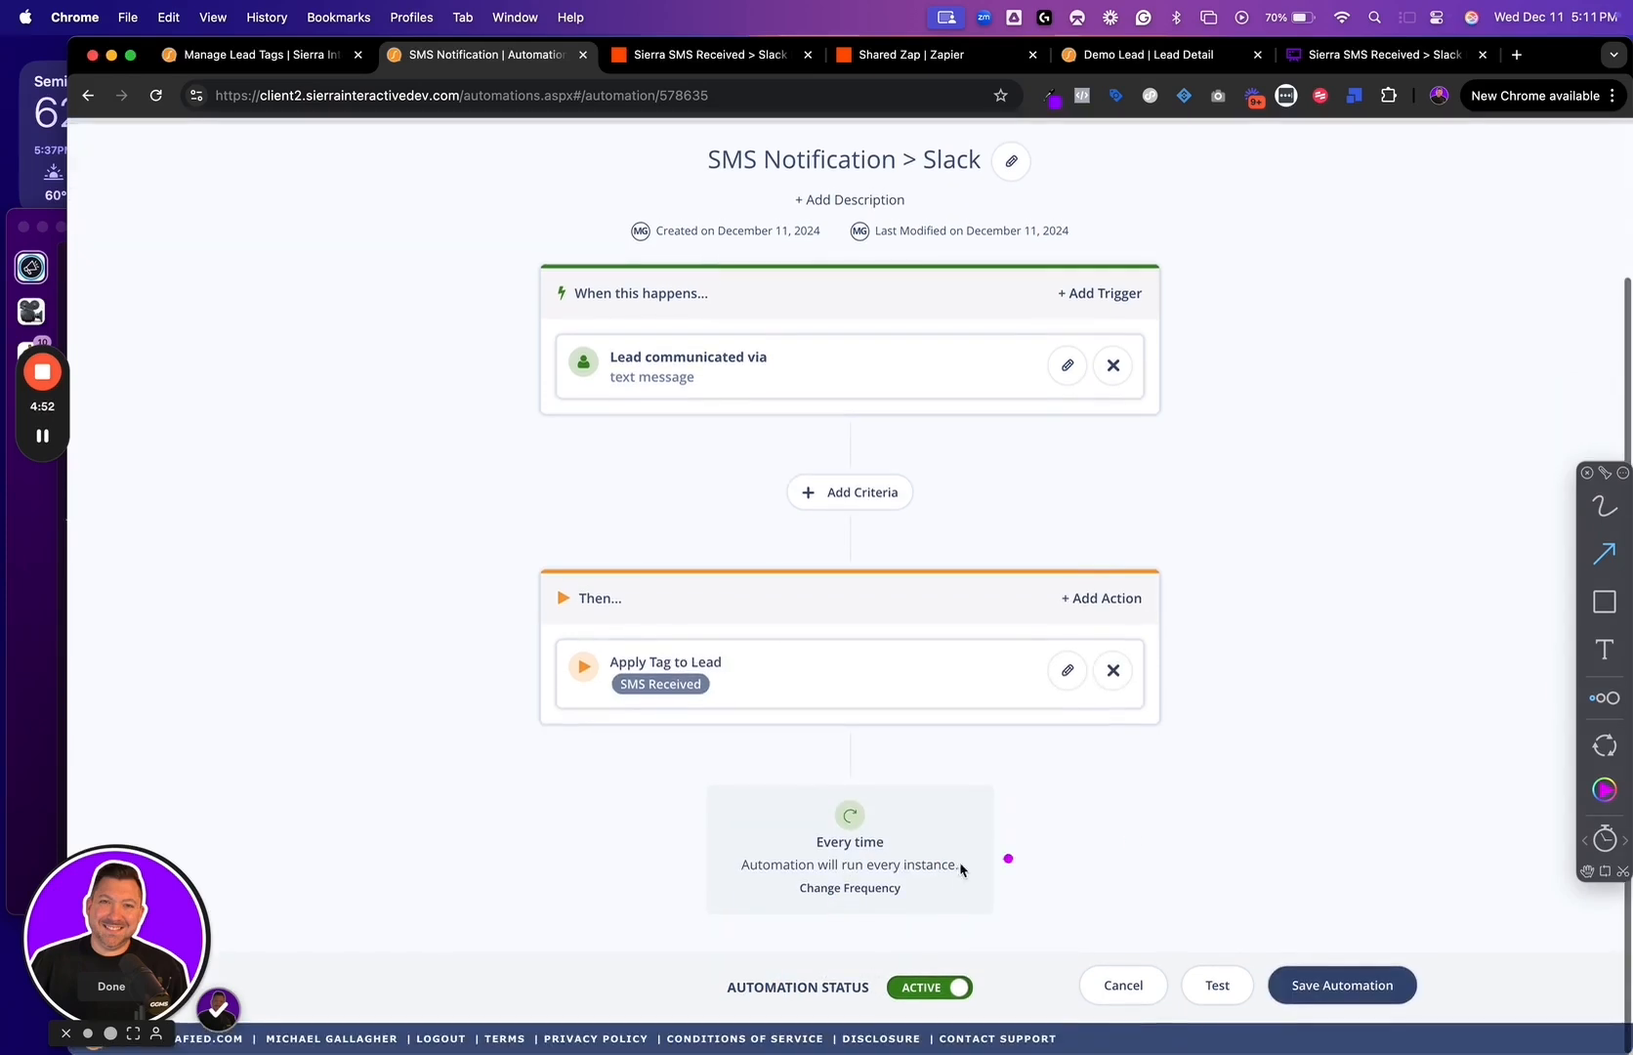
left_click(859, 889)
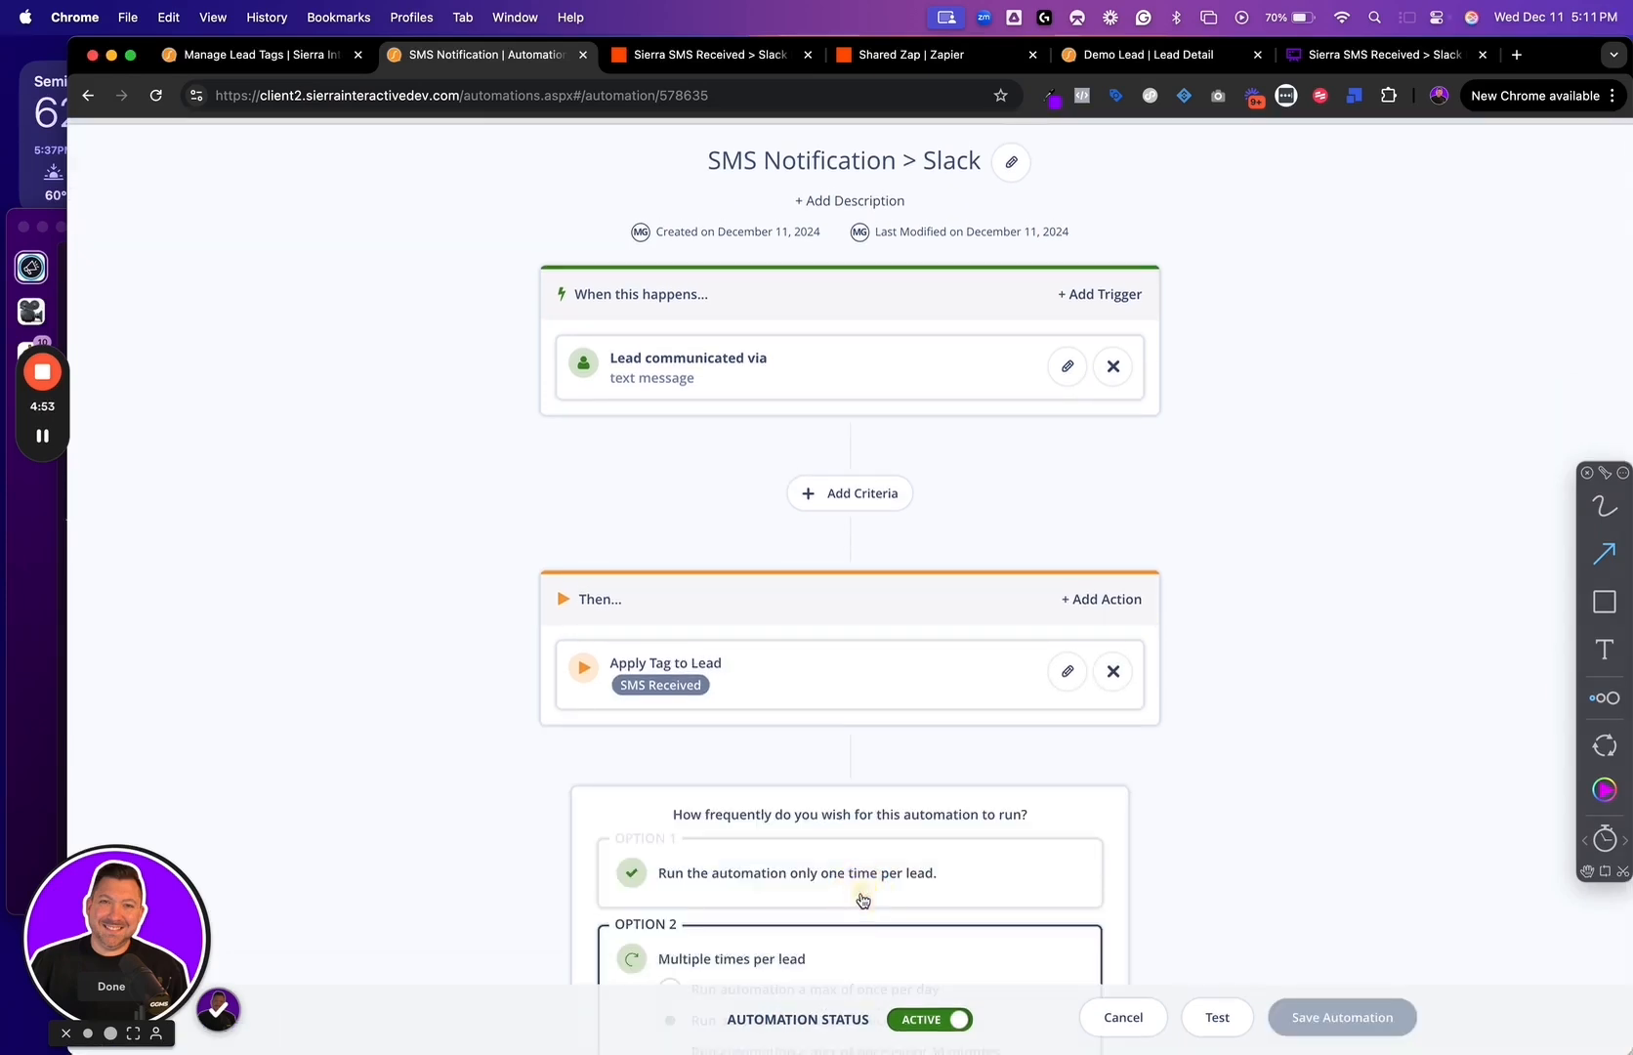
left_click(799, 876)
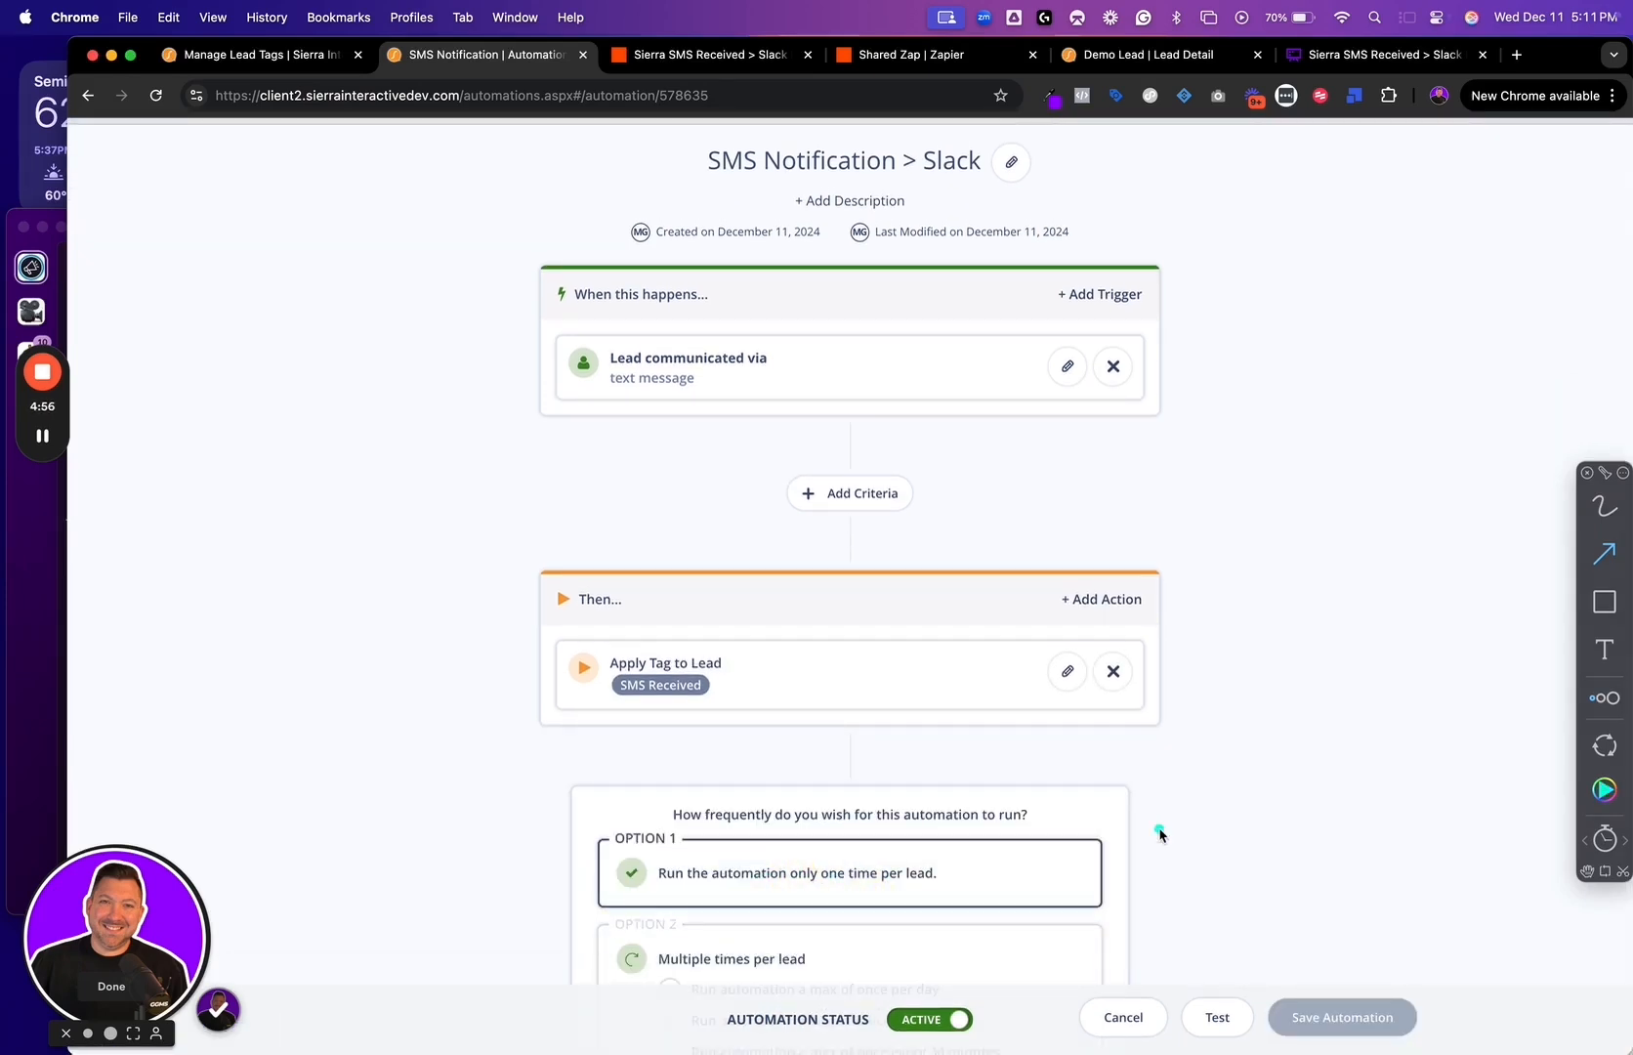
scroll(984, 853, "down", 3)
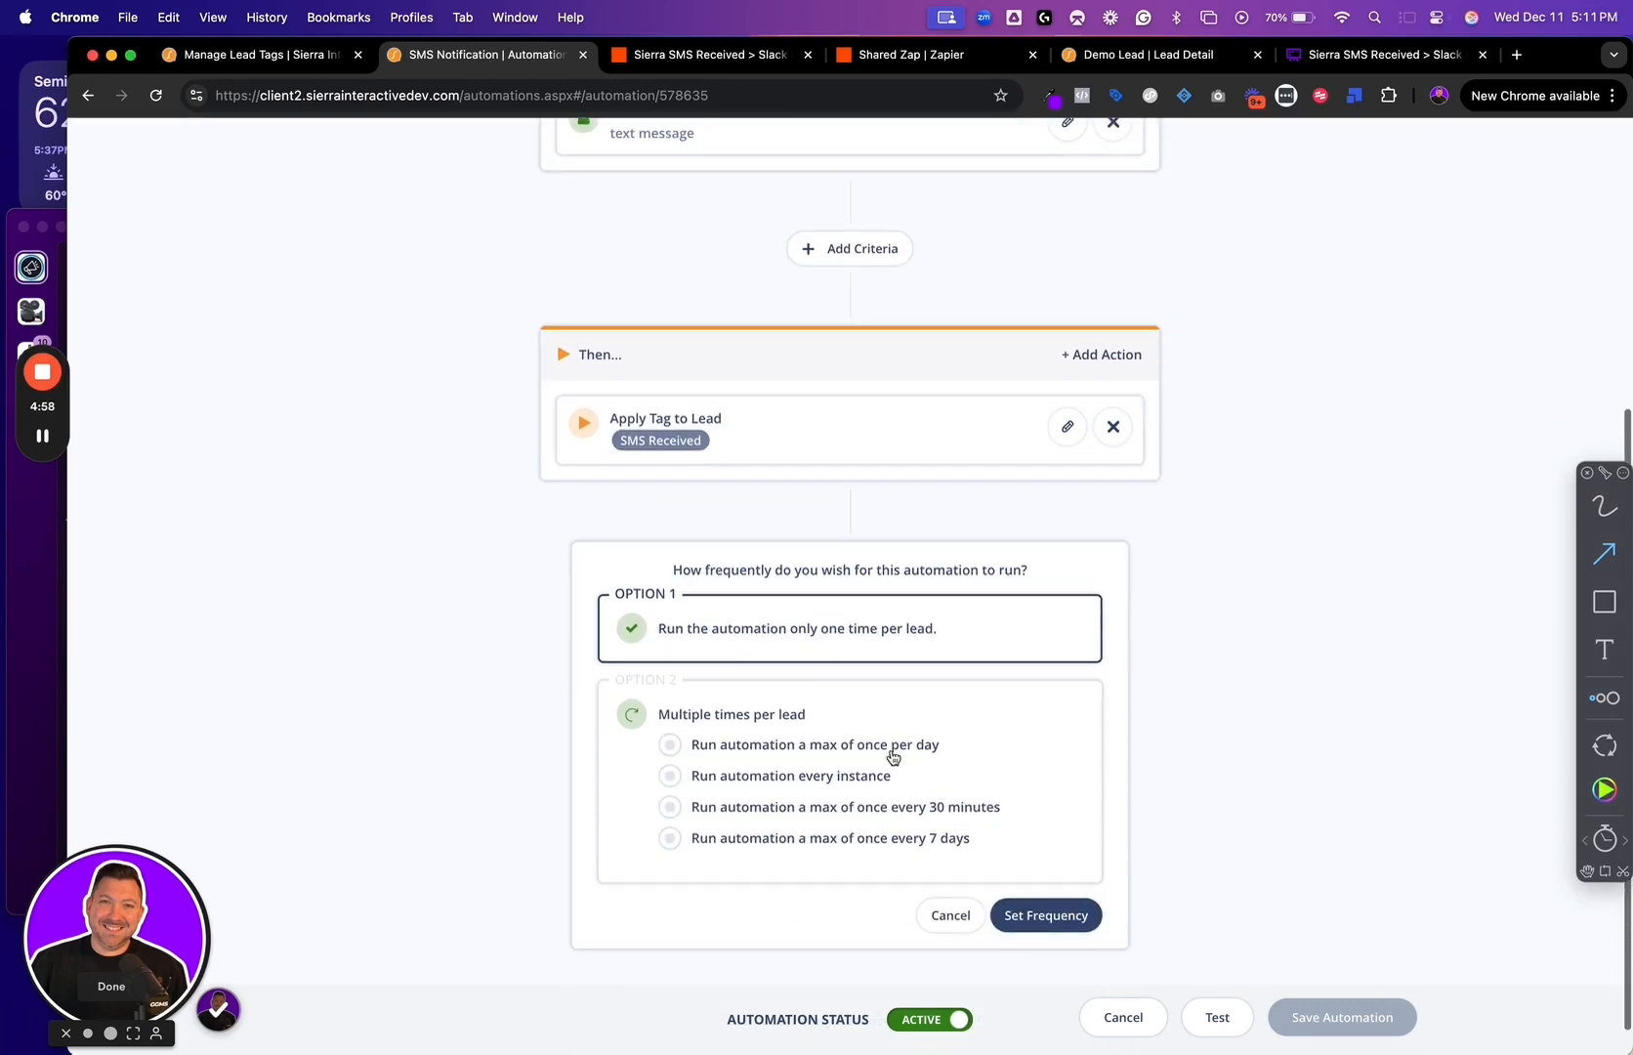
left_click(667, 702)
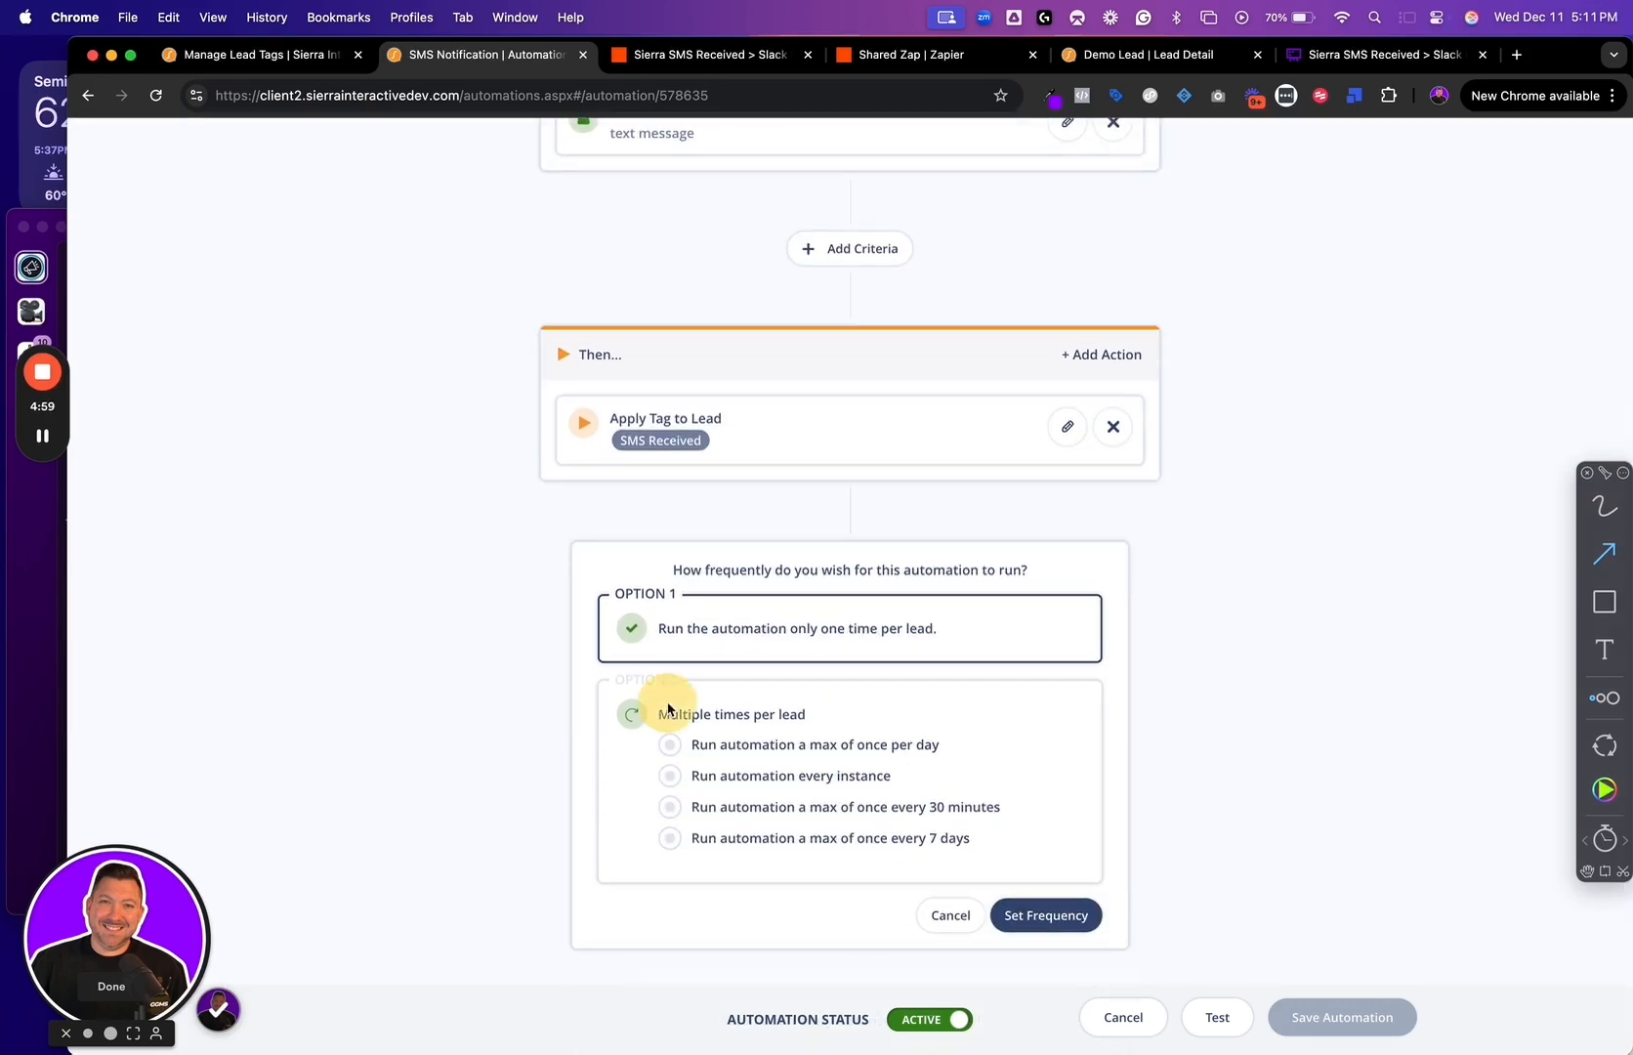
left_click(671, 776)
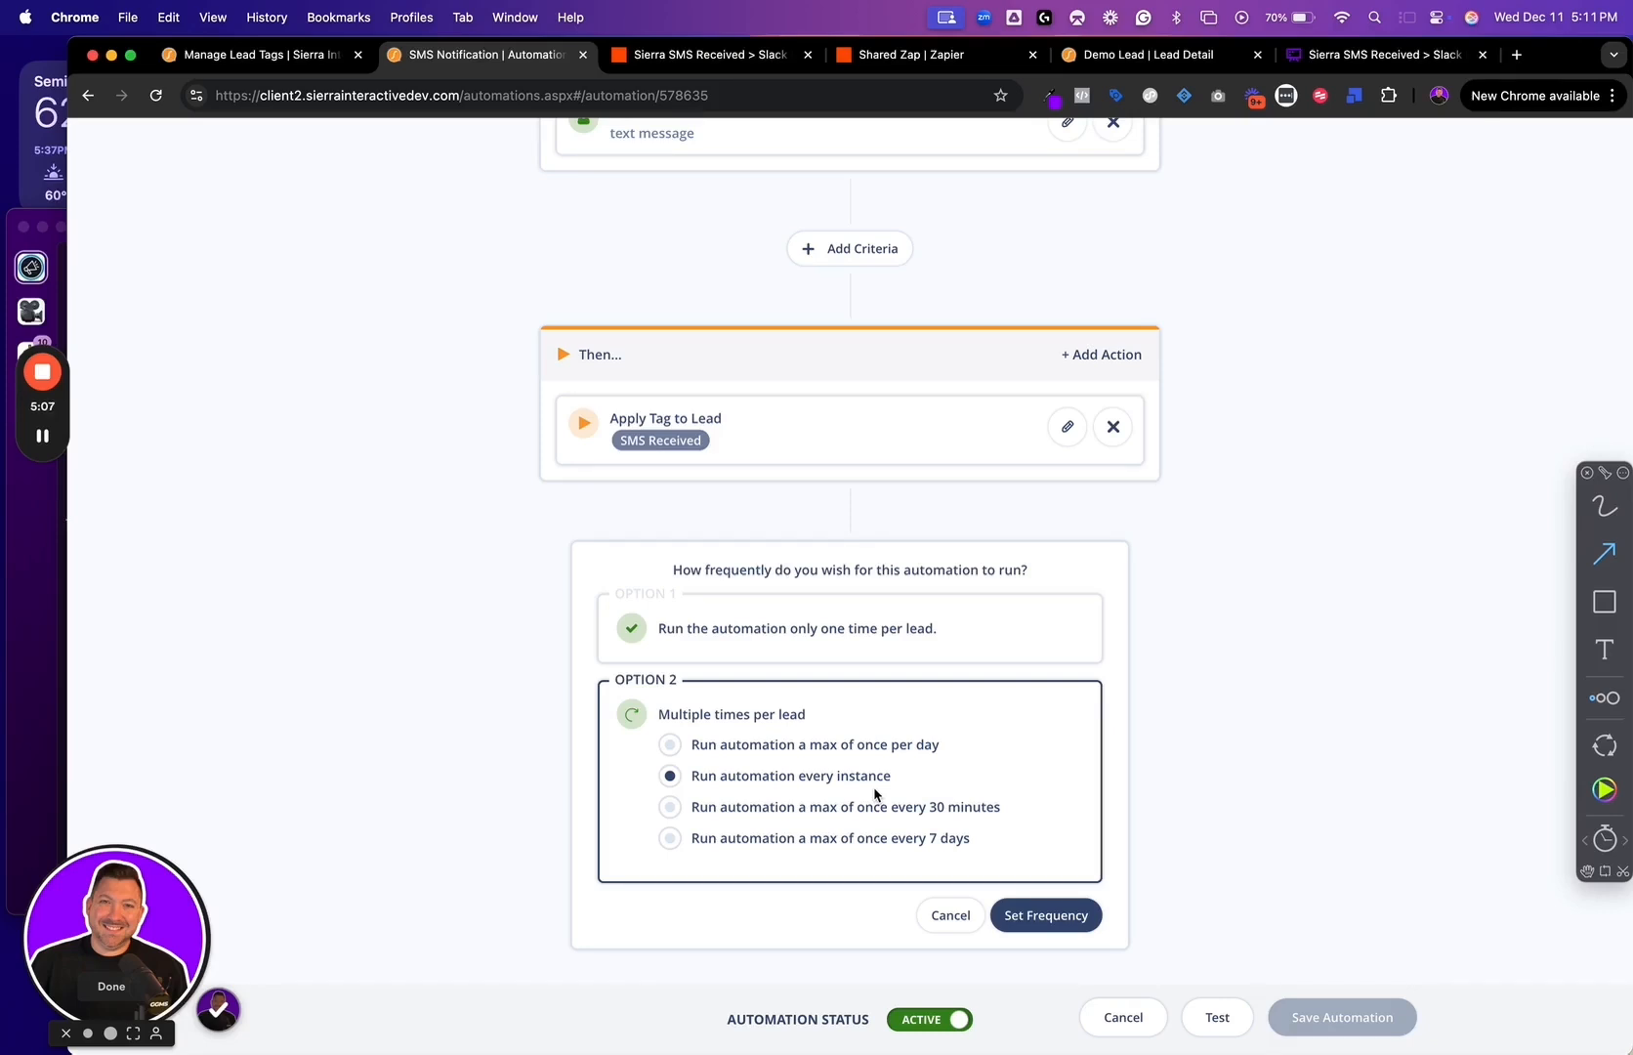
left_click(1047, 914)
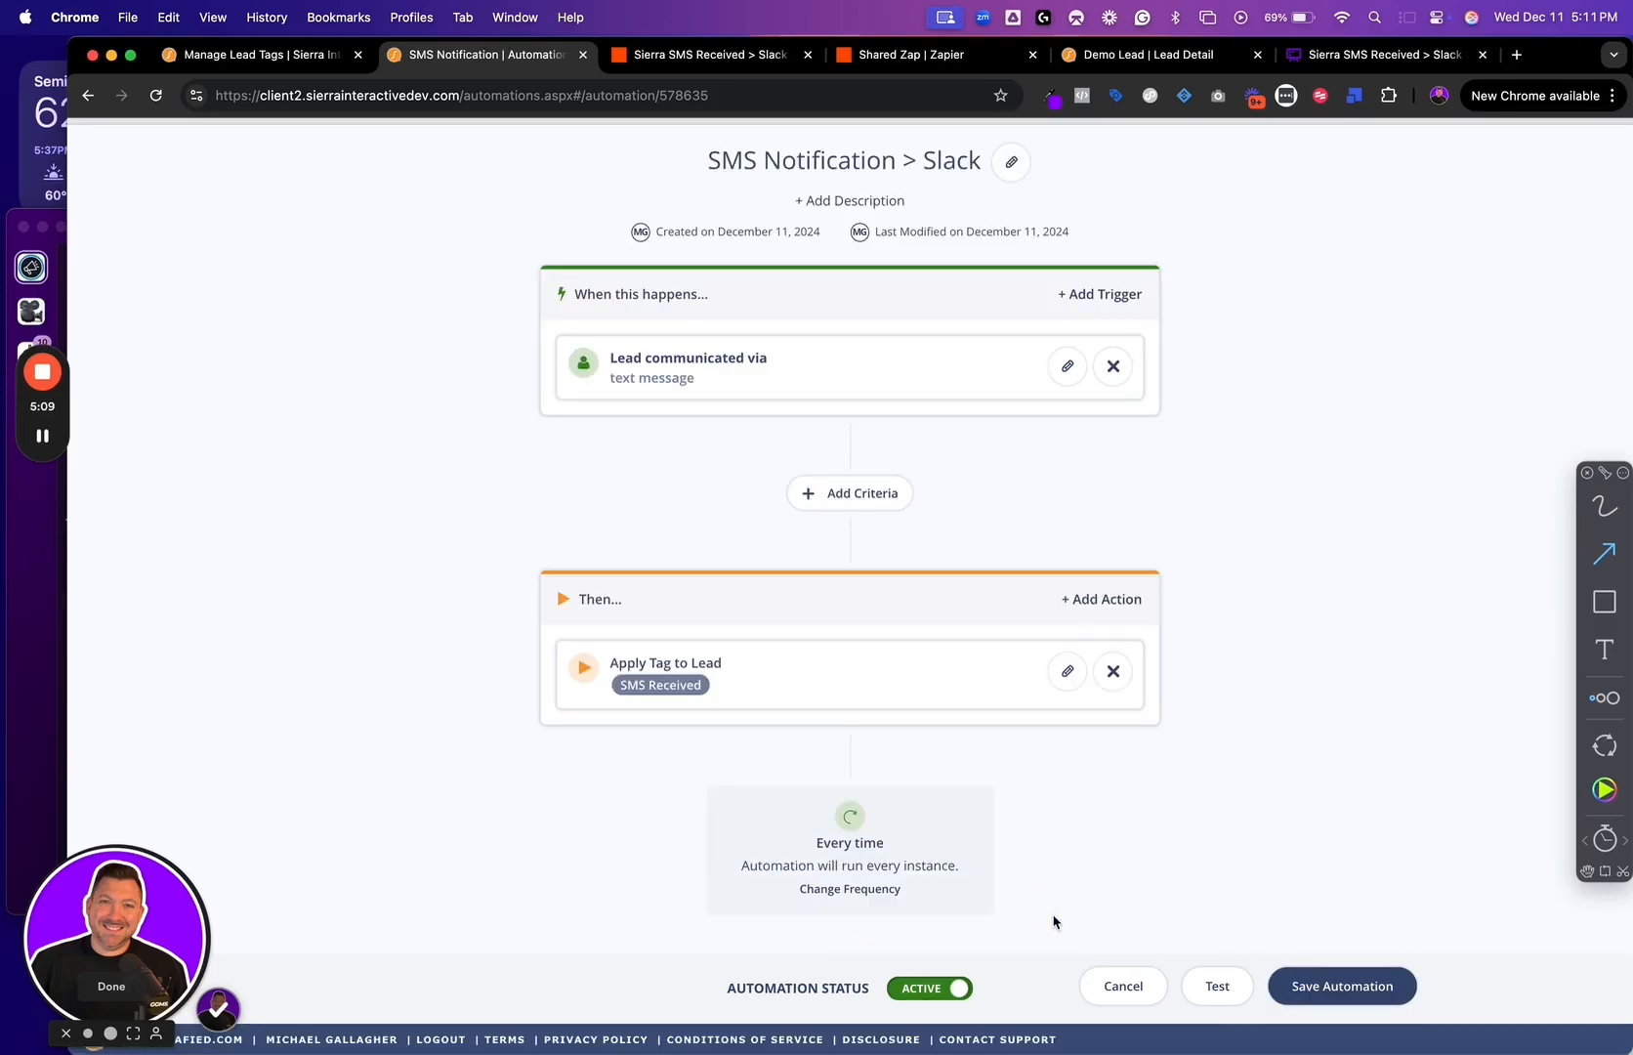
left_click(1346, 988)
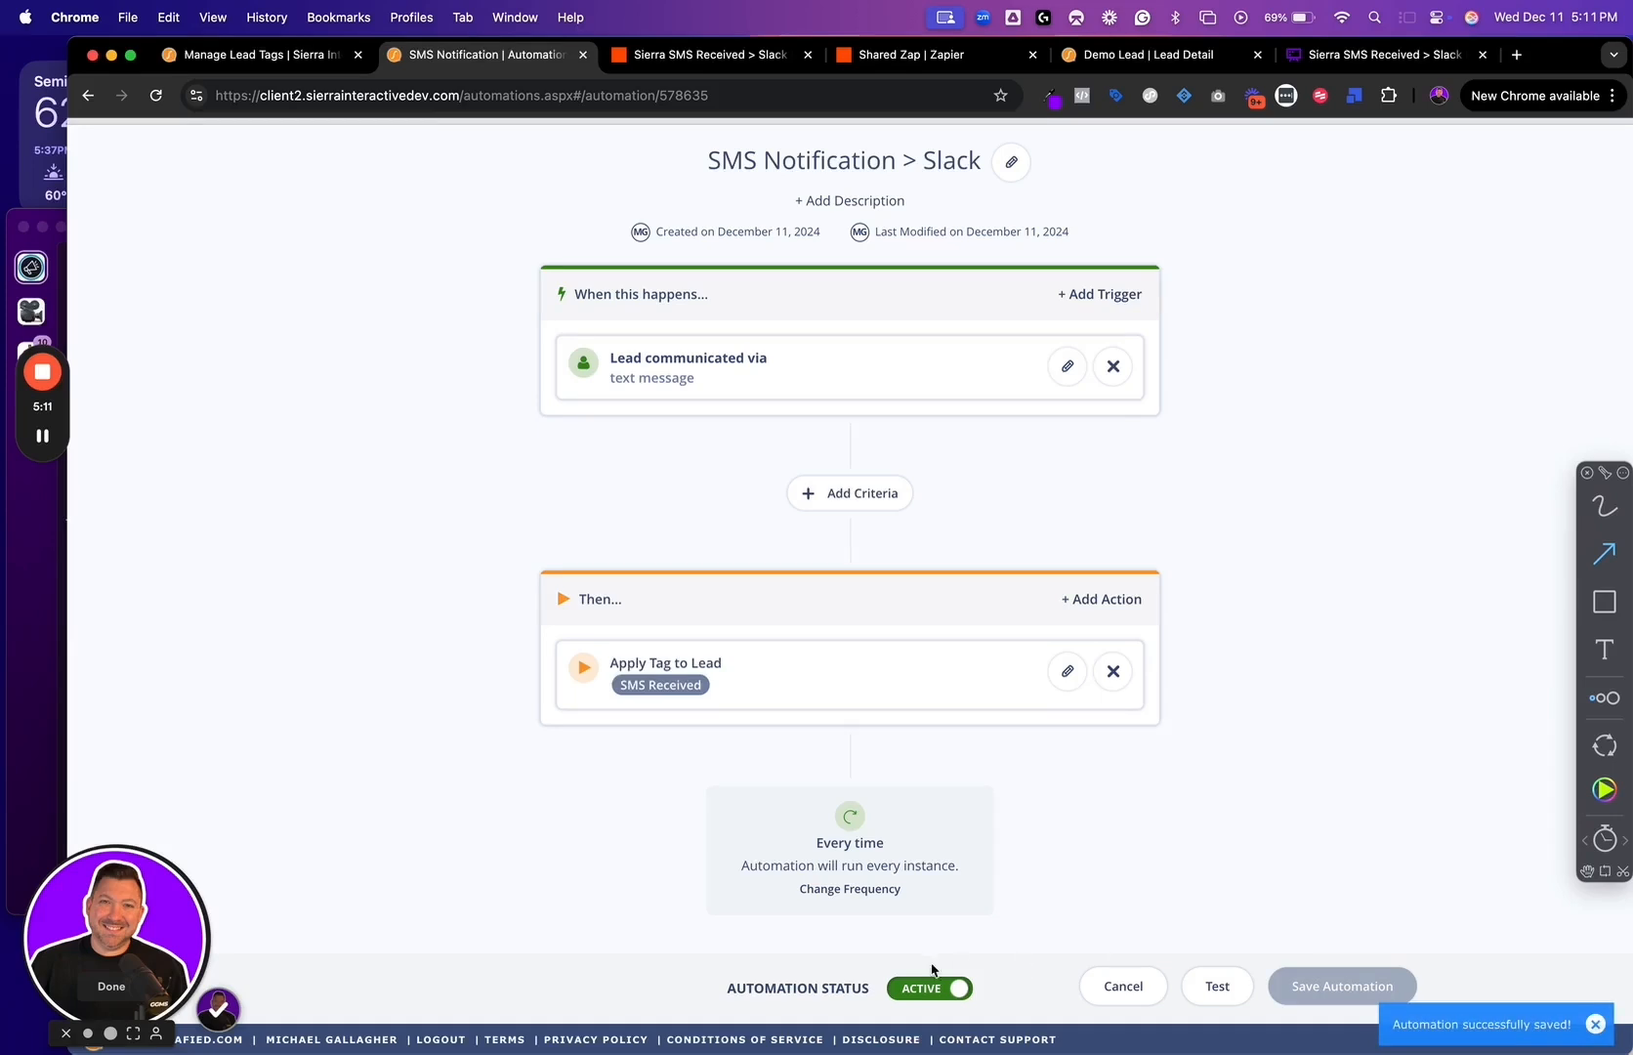
Check the status of the SMS Notification > Slack automation in the list and in its editor, and leave it without changes
left_click_drag(1235, 483, 1200, 393)
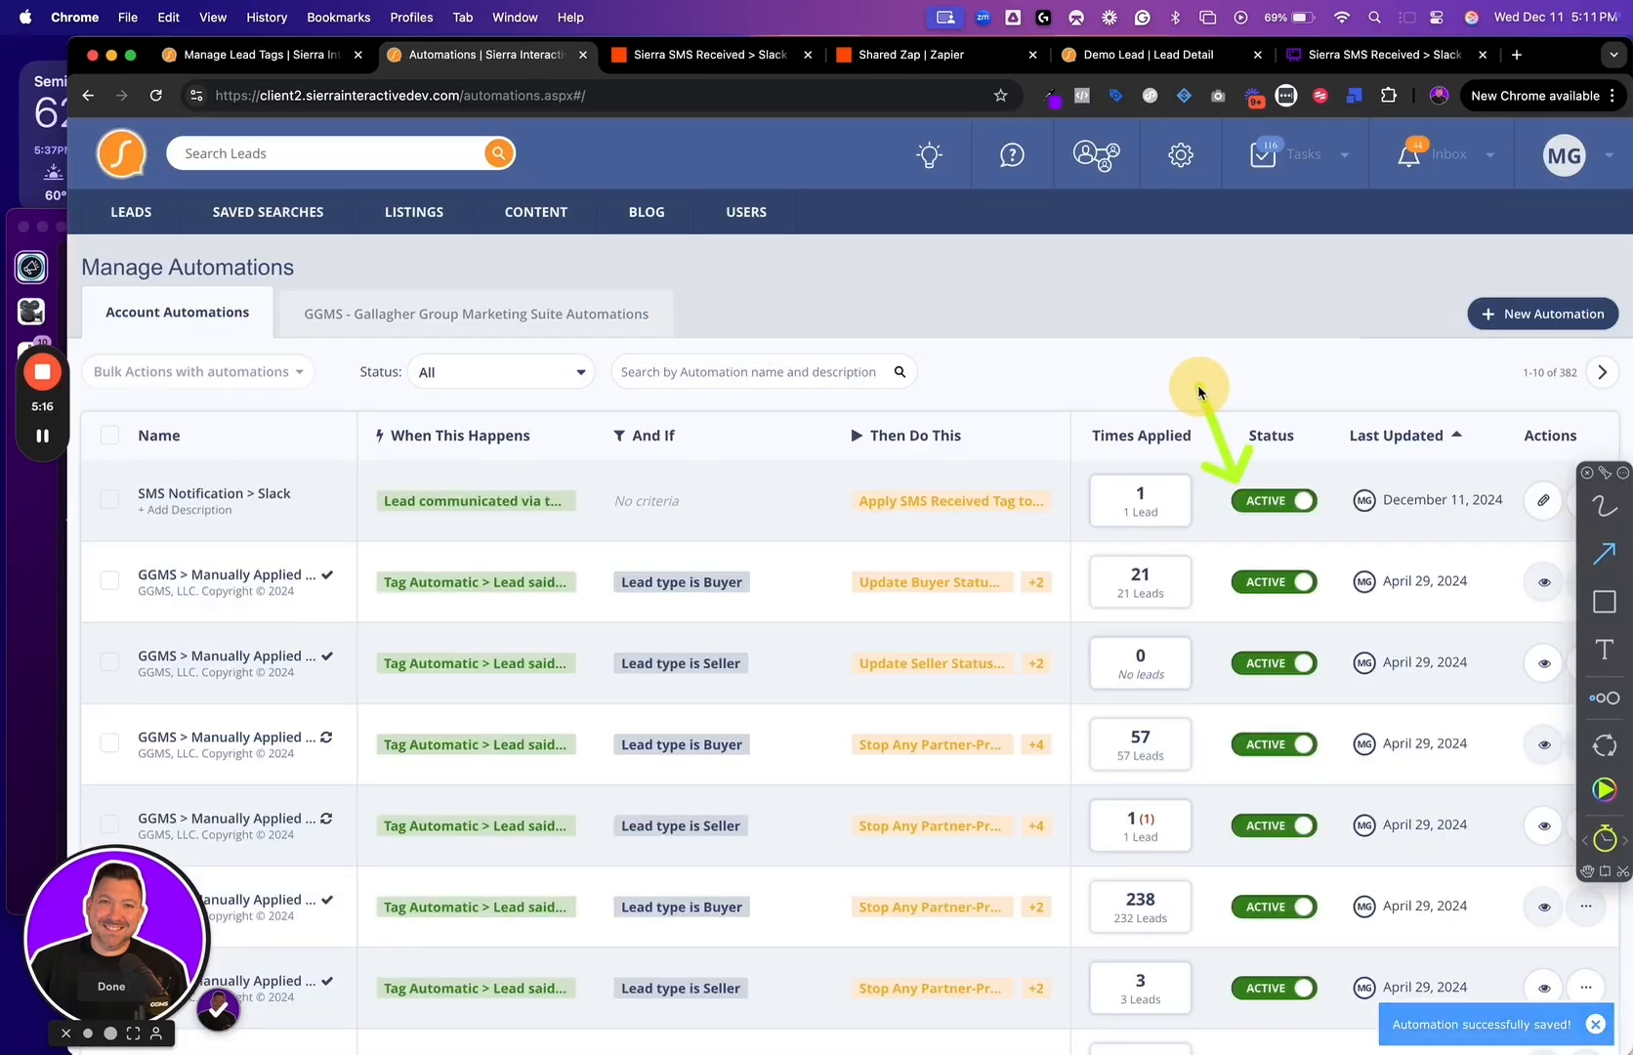
left_click_drag(1313, 479, 1359, 437)
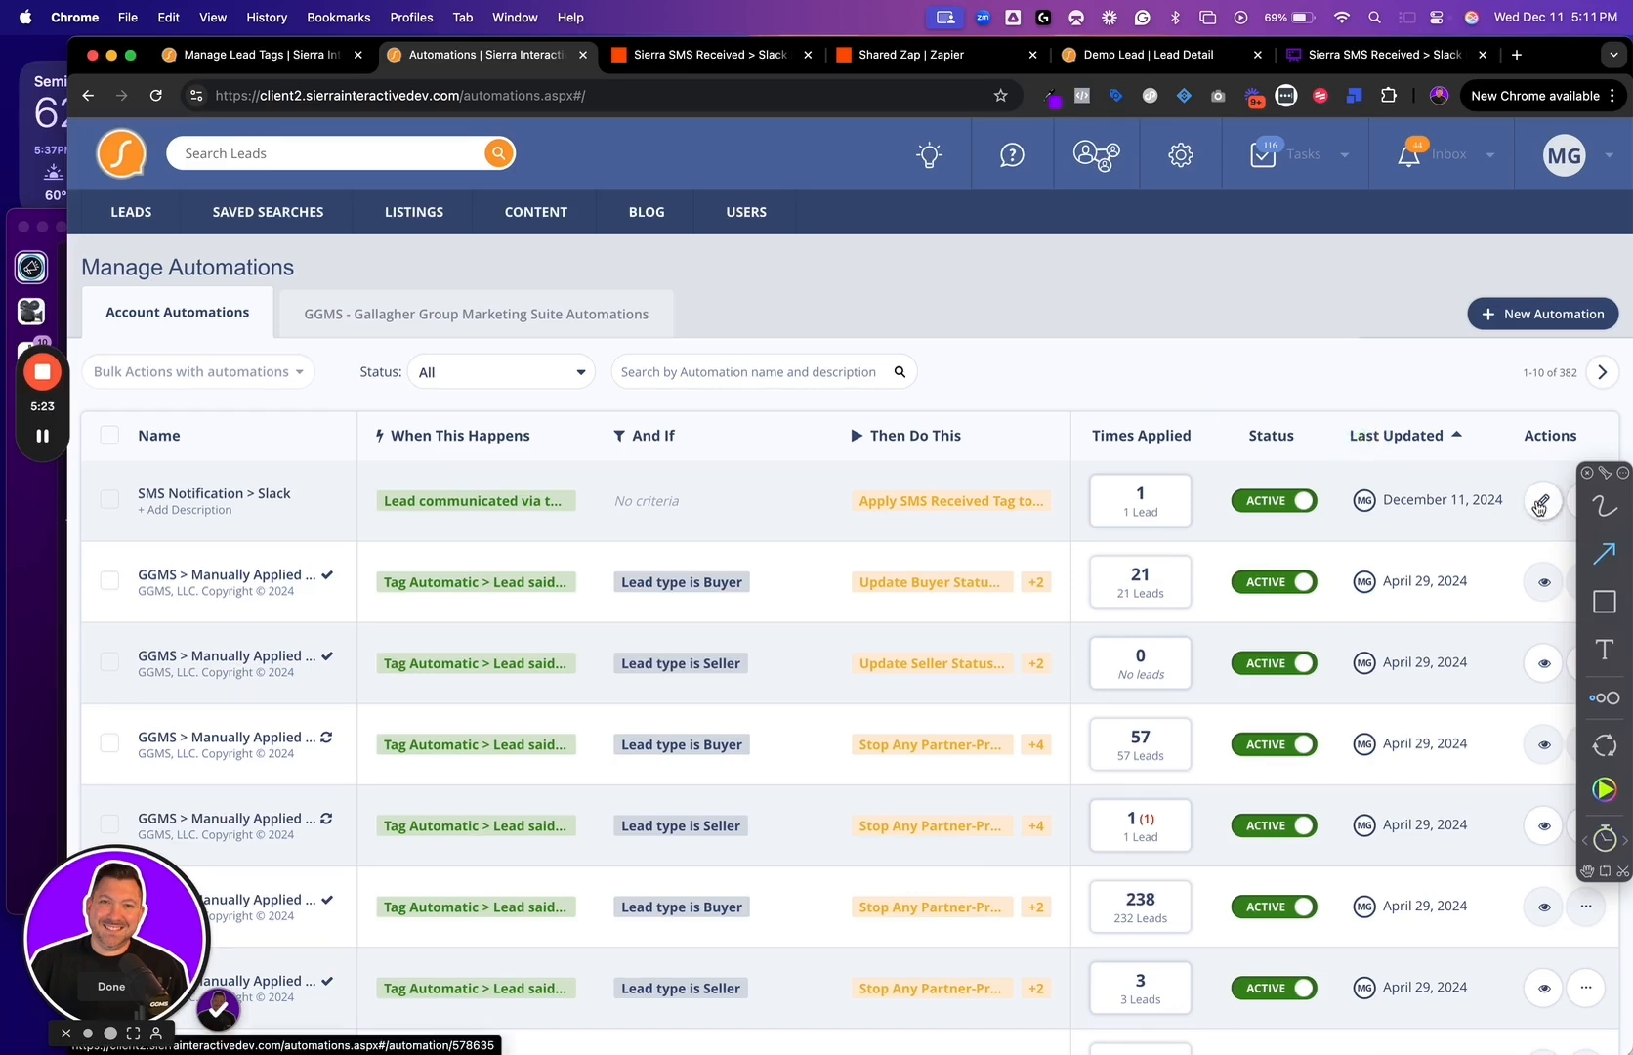
left_click(1543, 500)
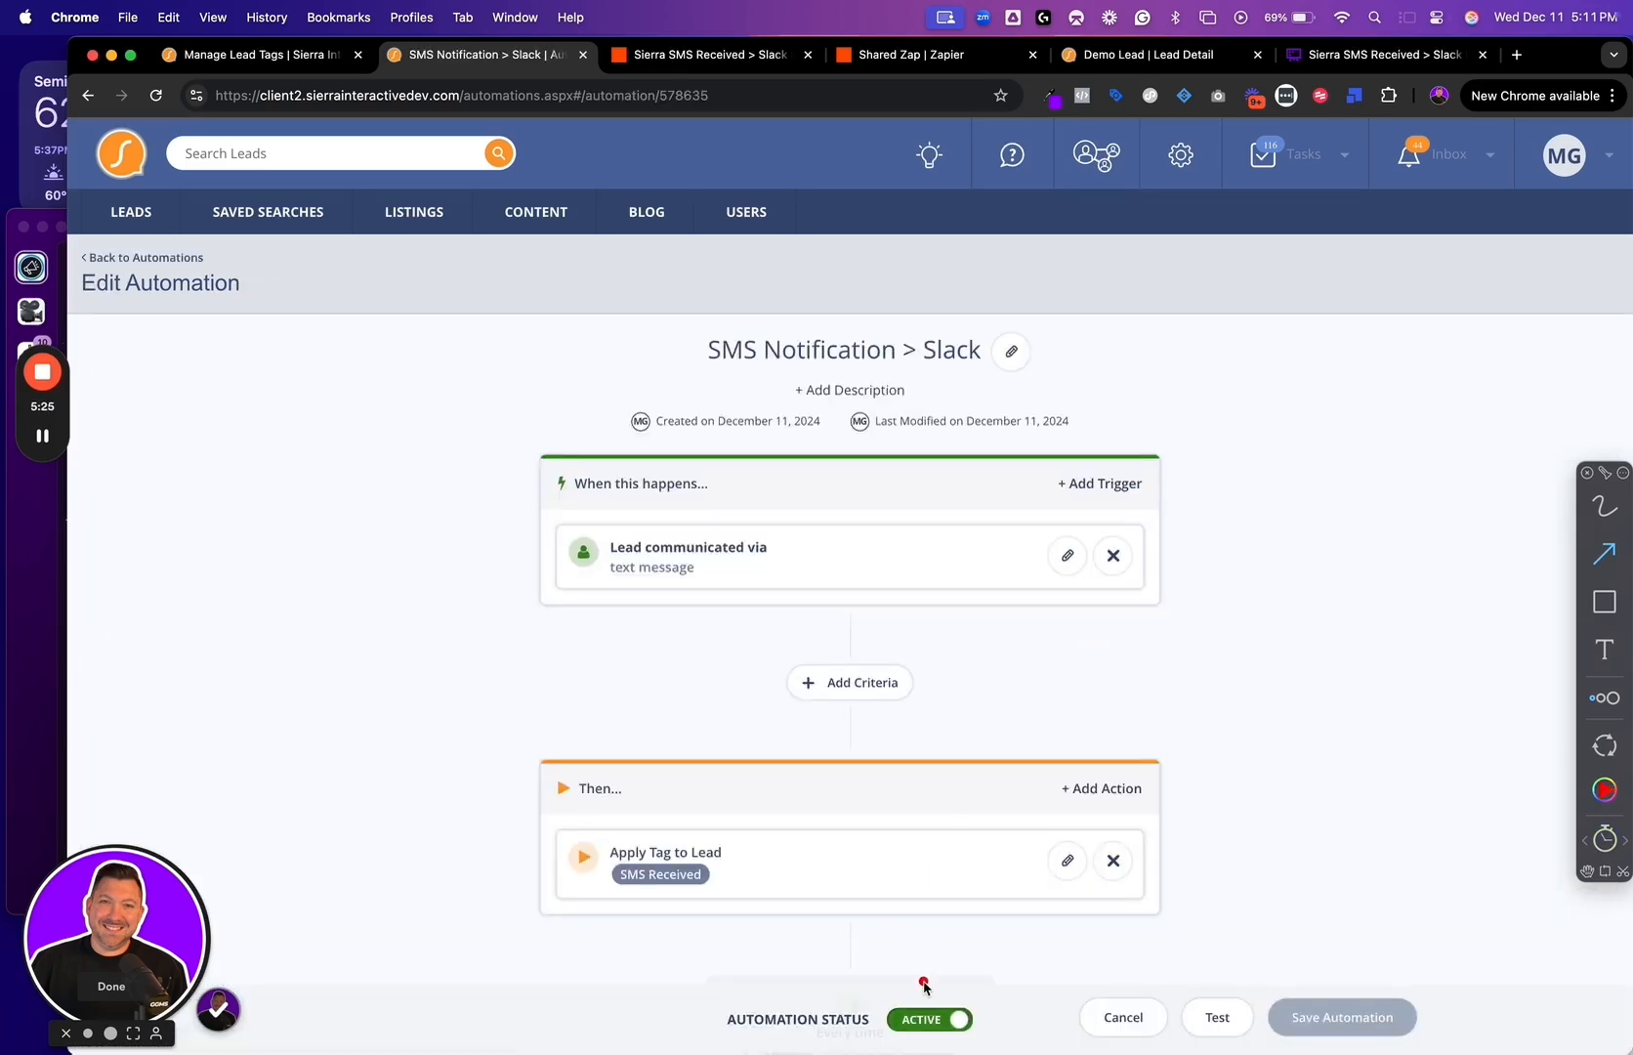
left_click_drag(923, 984, 915, 911)
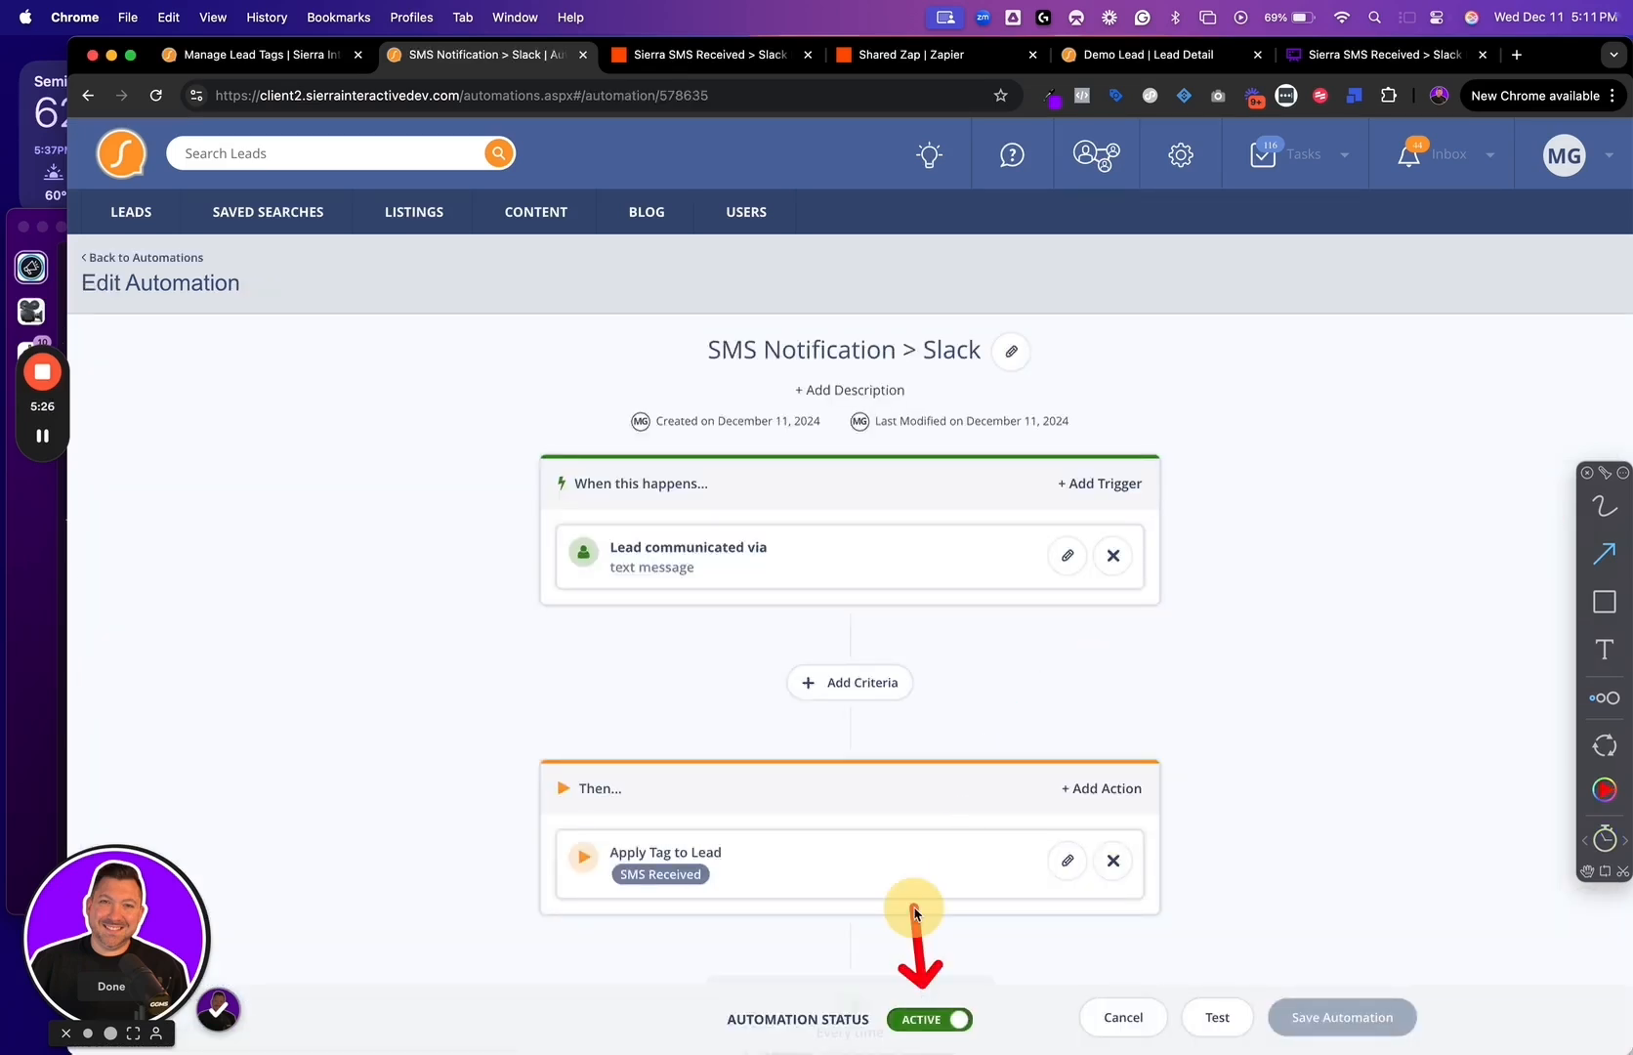
left_click(1123, 1014)
mouse_move(1294, 473)
left_mouse_down()
mouse_move(1377, 376)
mouse_move(1367, 396)
left_mouse_up()
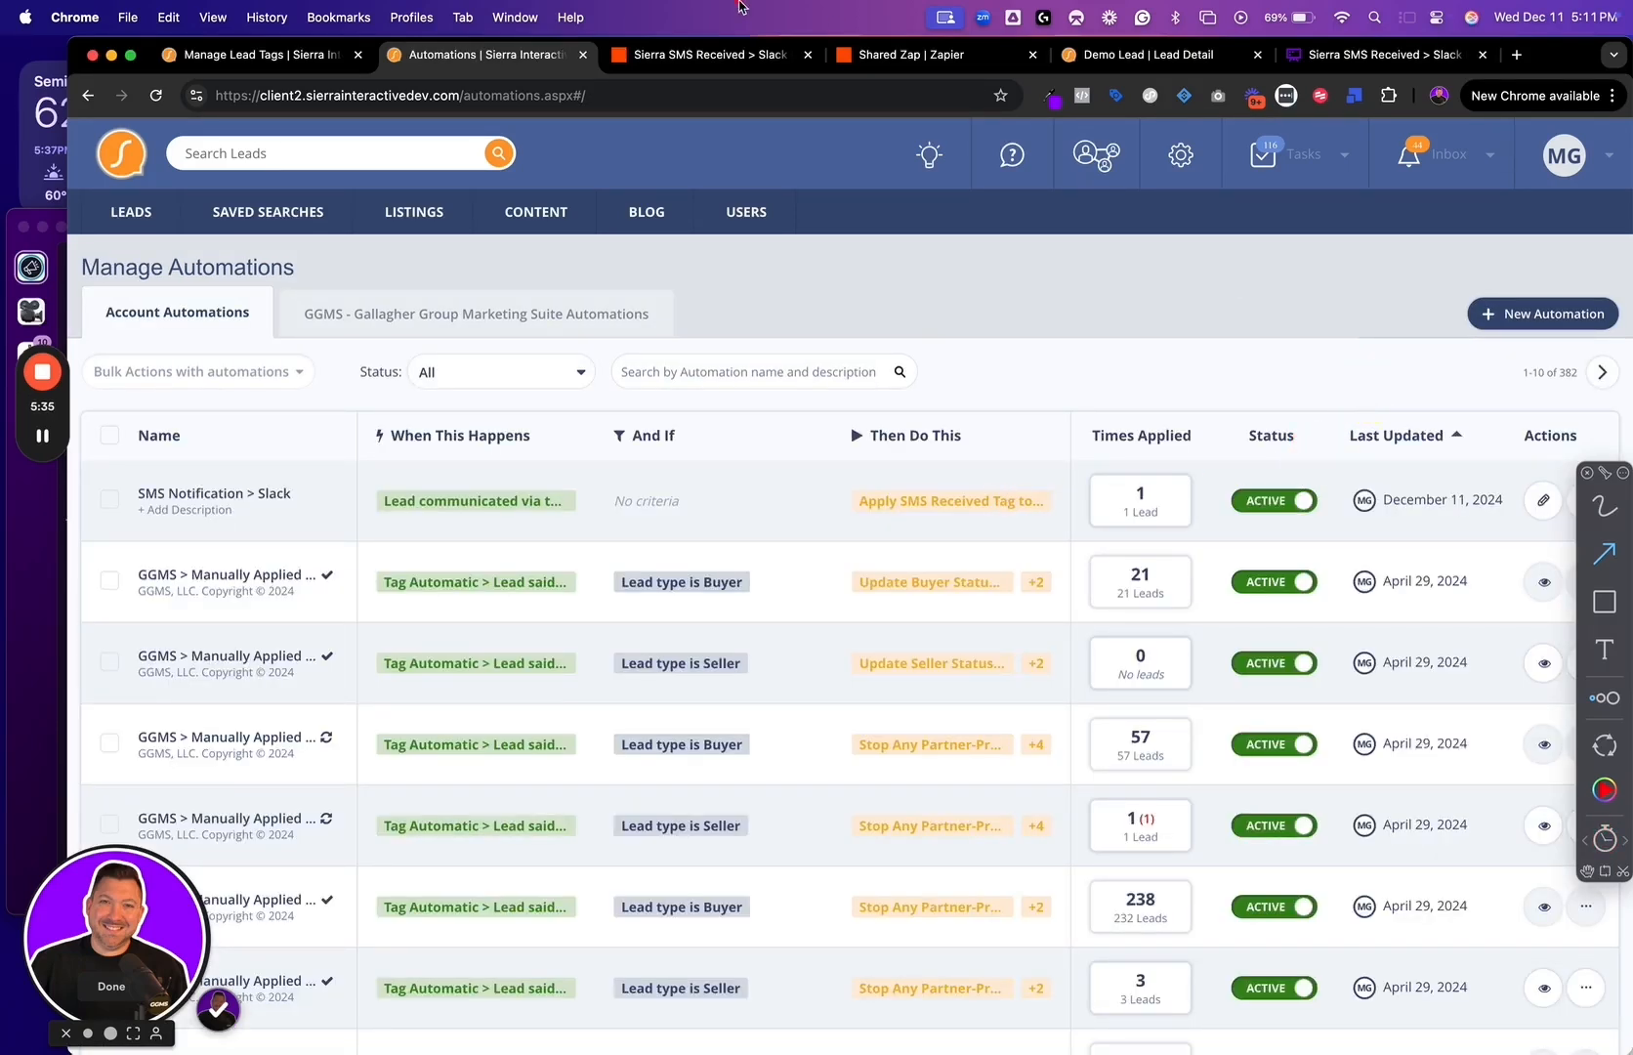
Switch to the Sierra SMS Received > Slack Notification Zap in Zapier and review its trigger, Slack, delay and tag removal steps
left_click(659, 54)
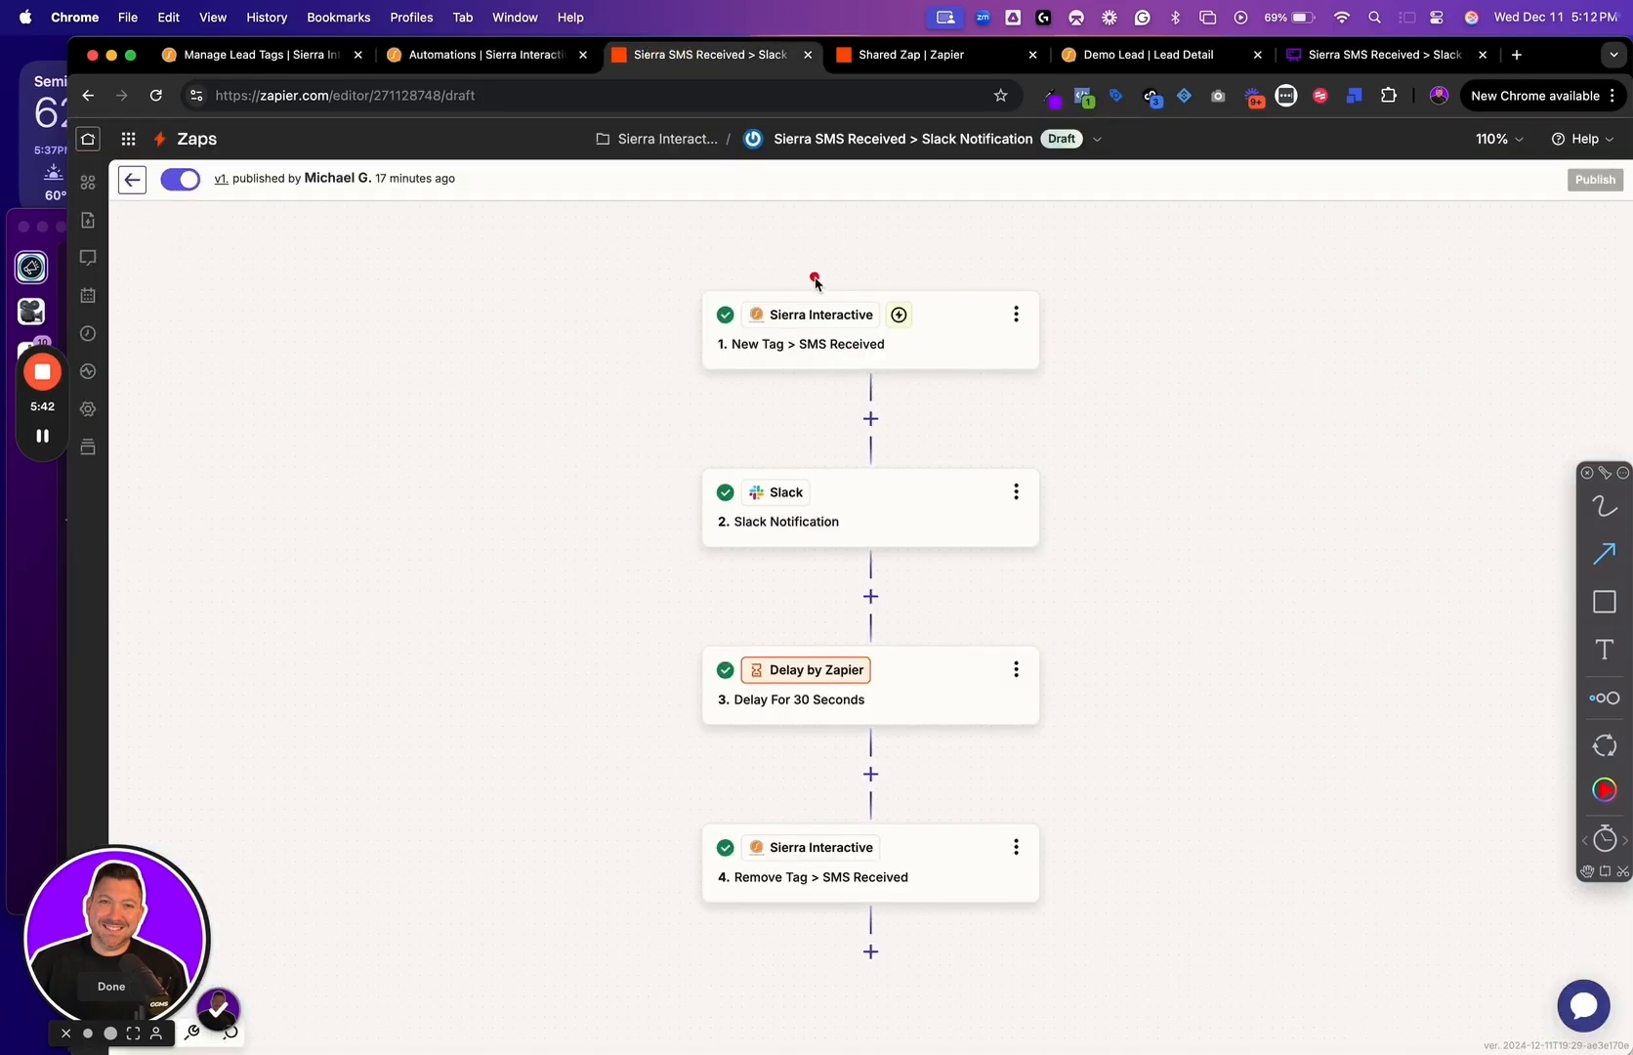
left_click_drag(814, 277, 876, 230)
left_click_drag(840, 298, 909, 259)
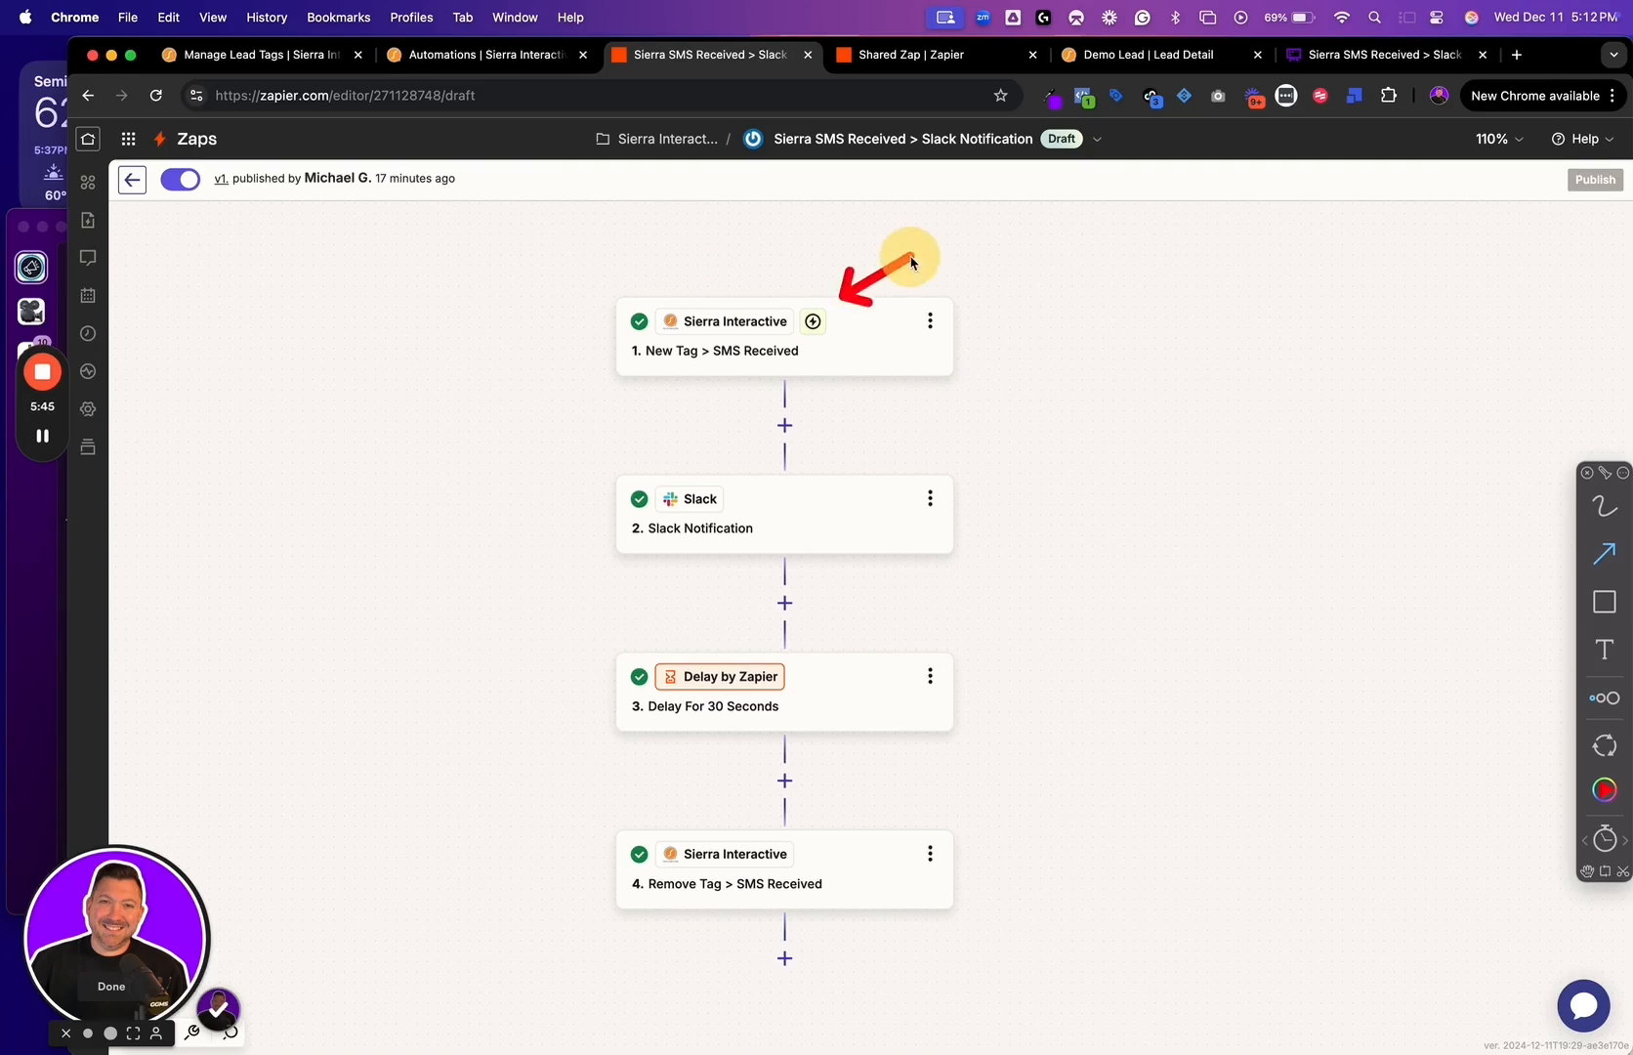
left_click_drag(818, 511, 900, 464)
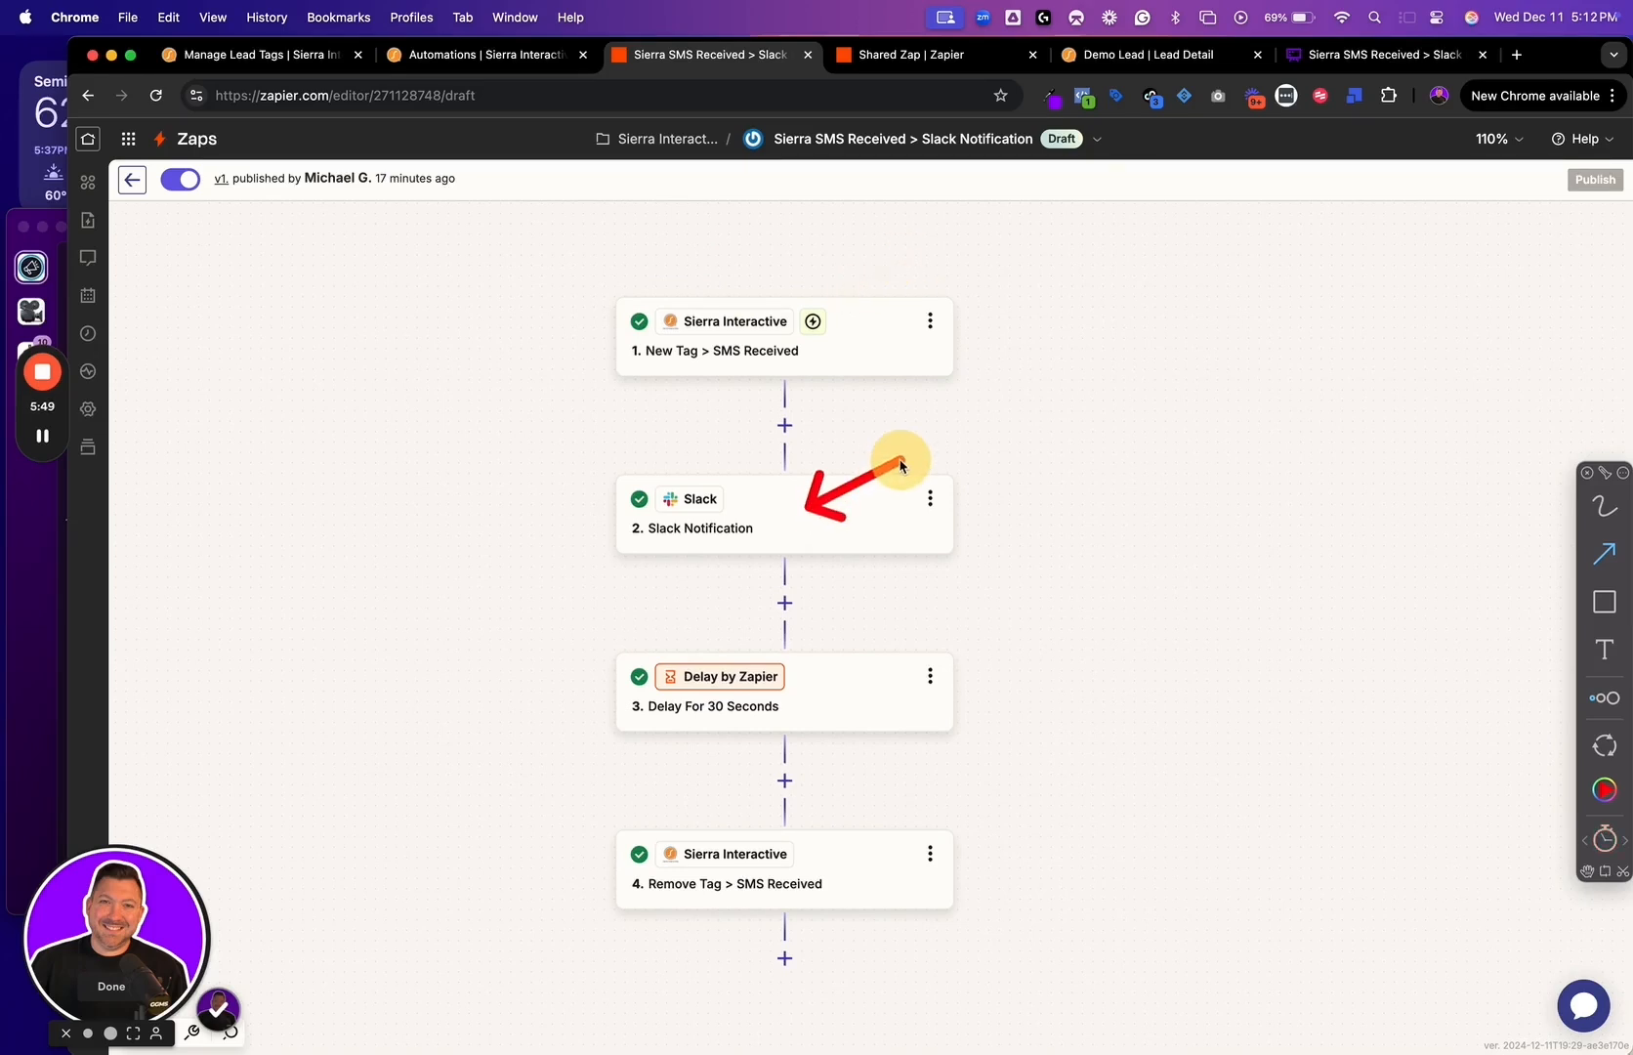
left_click_drag(817, 699, 879, 647)
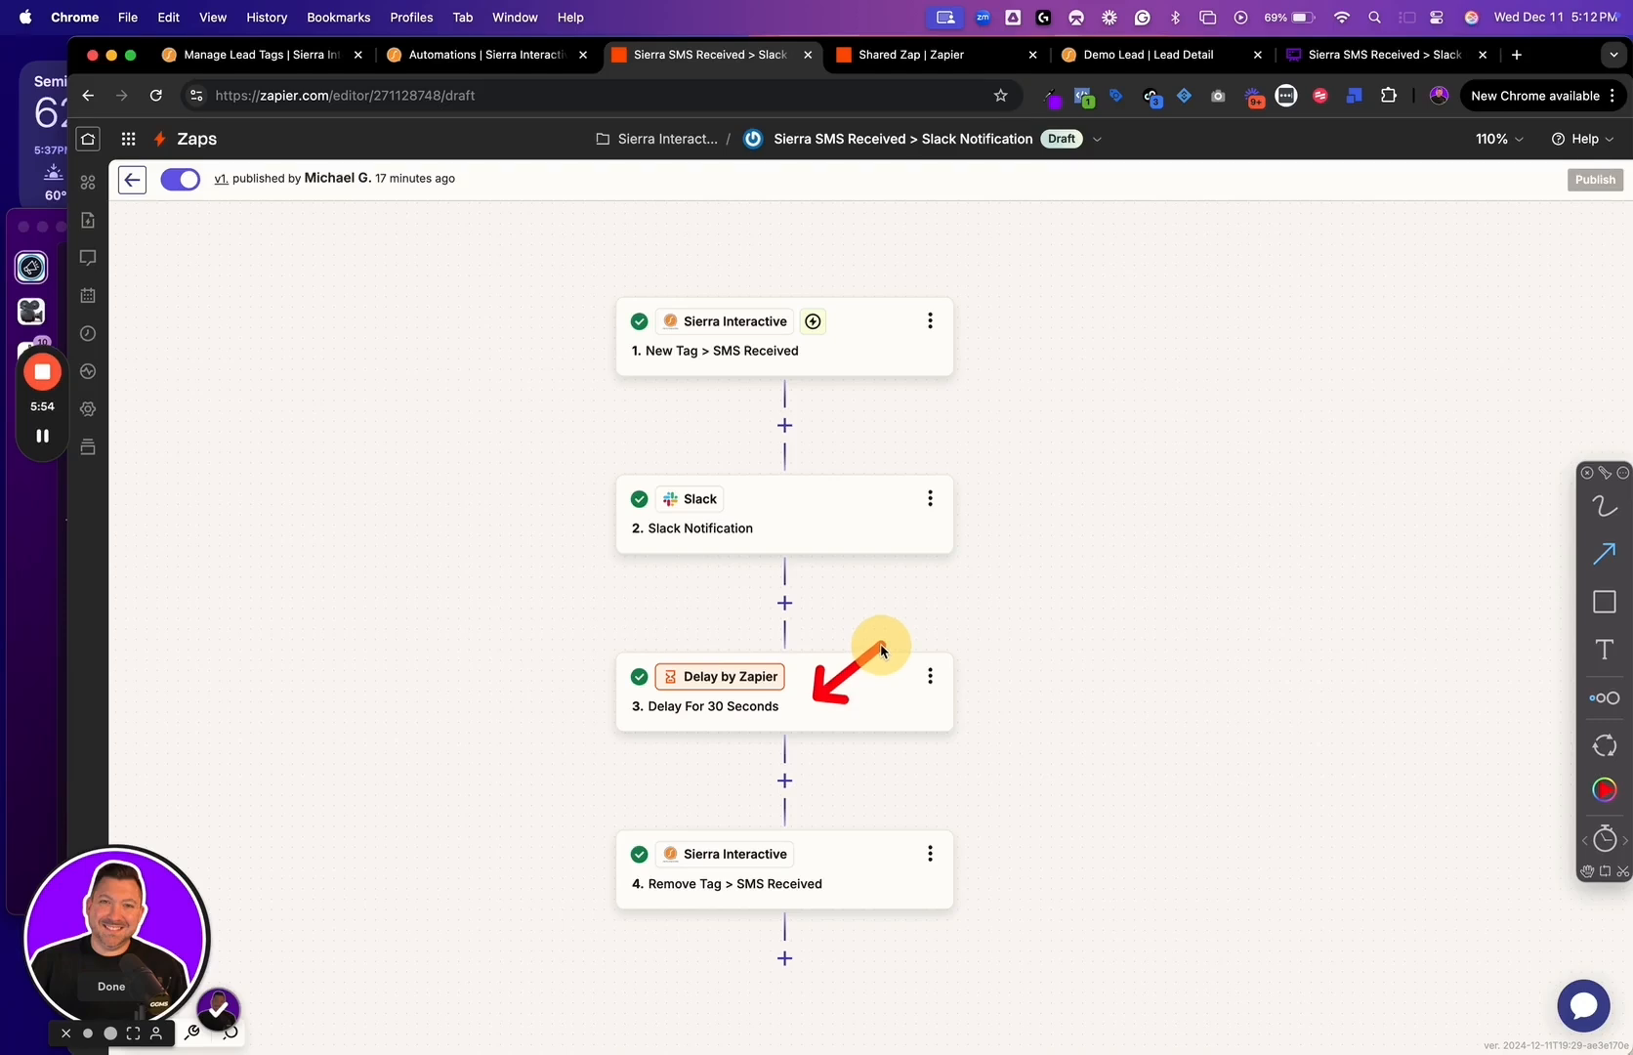
left_click_drag(820, 855, 908, 786)
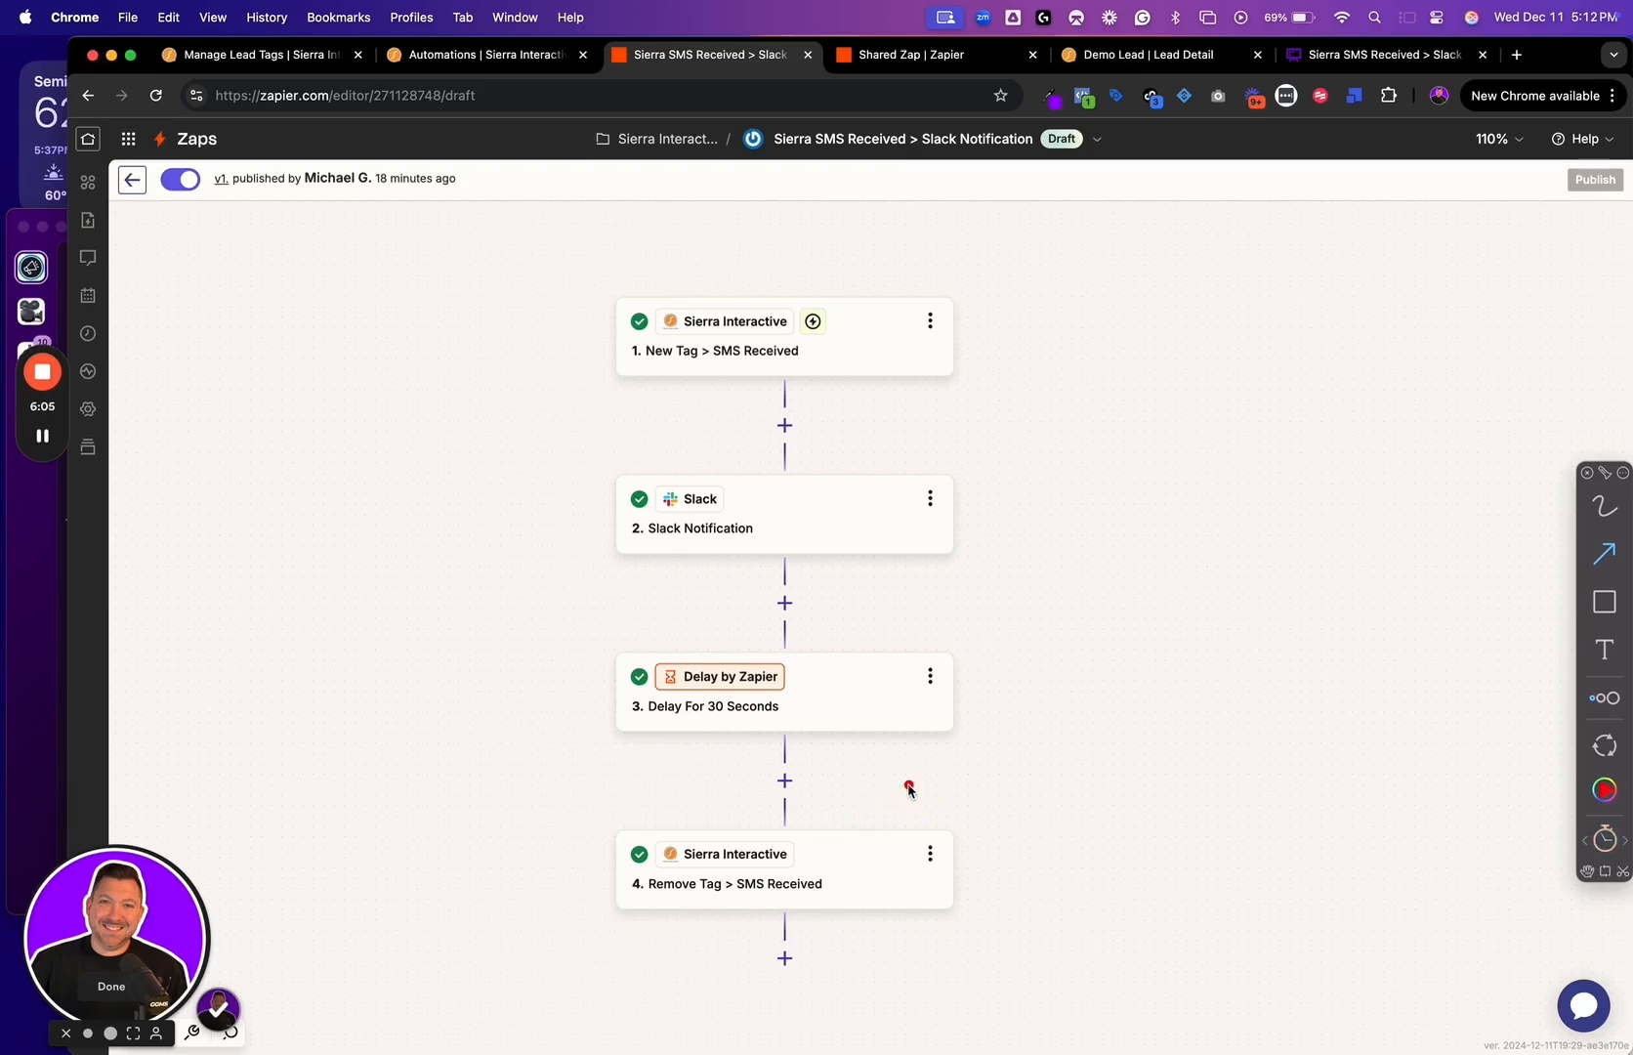
View the shared Zap template's link and its public page in the incognito window, and return to the template window
left_click(889, 61)
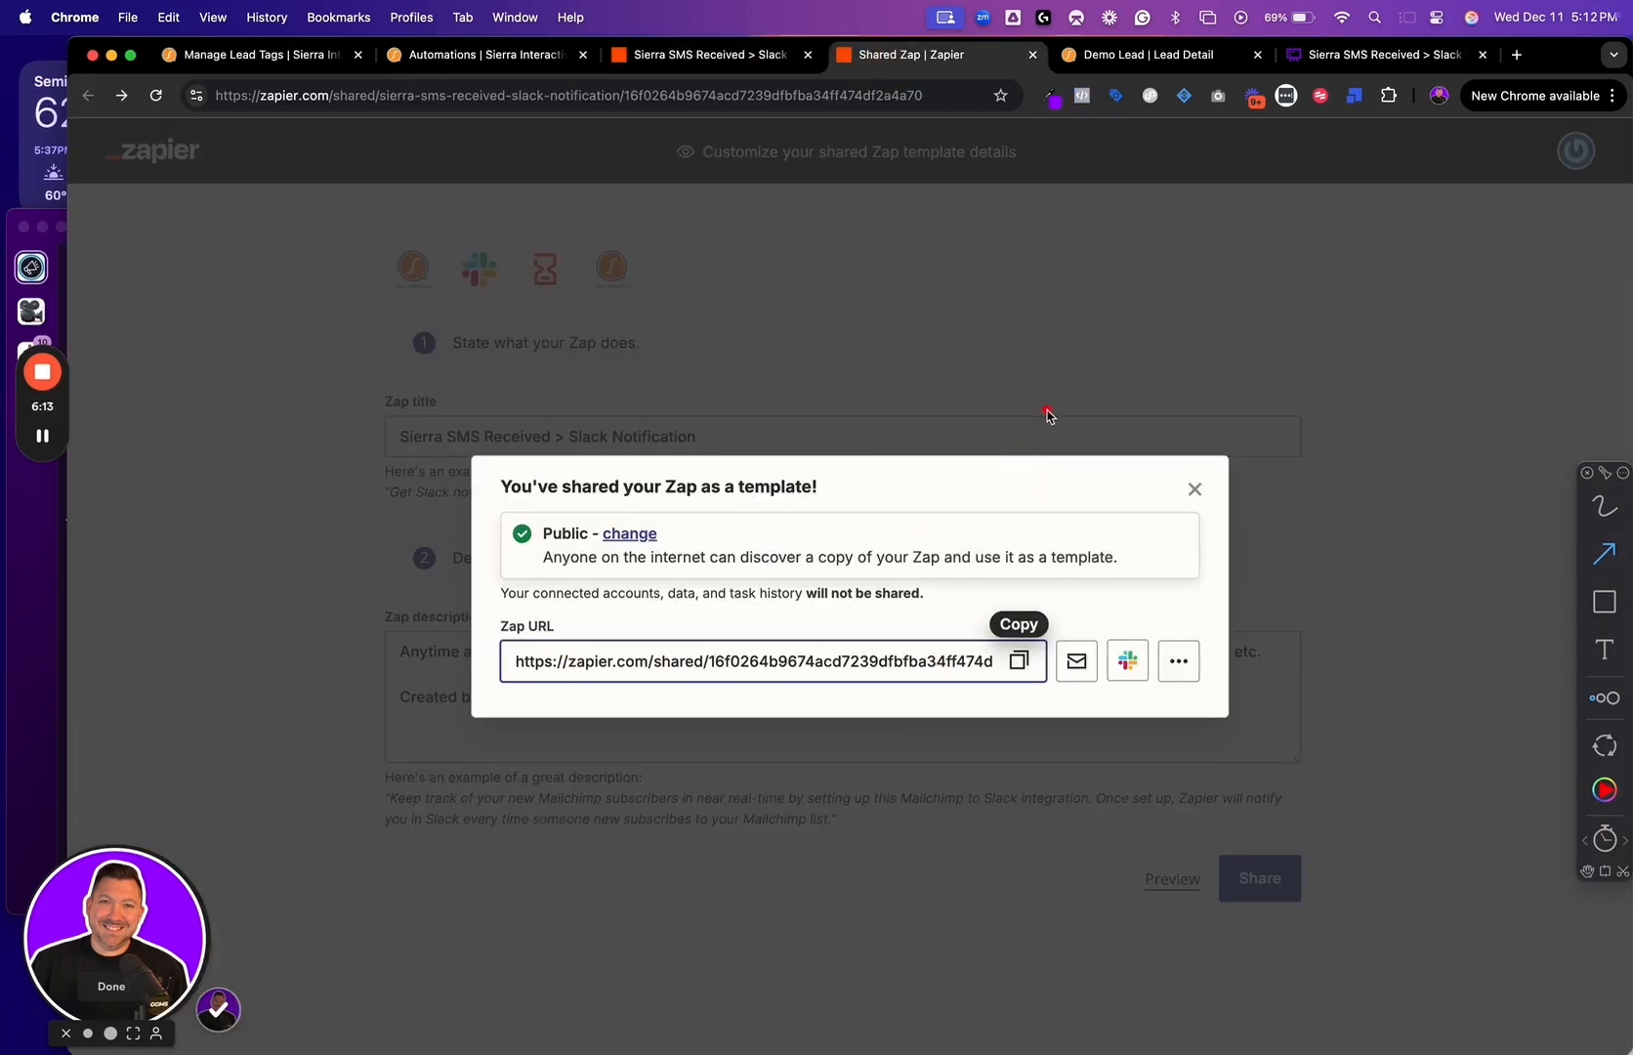
key("ctrl+Up")
left_click(1245, 437)
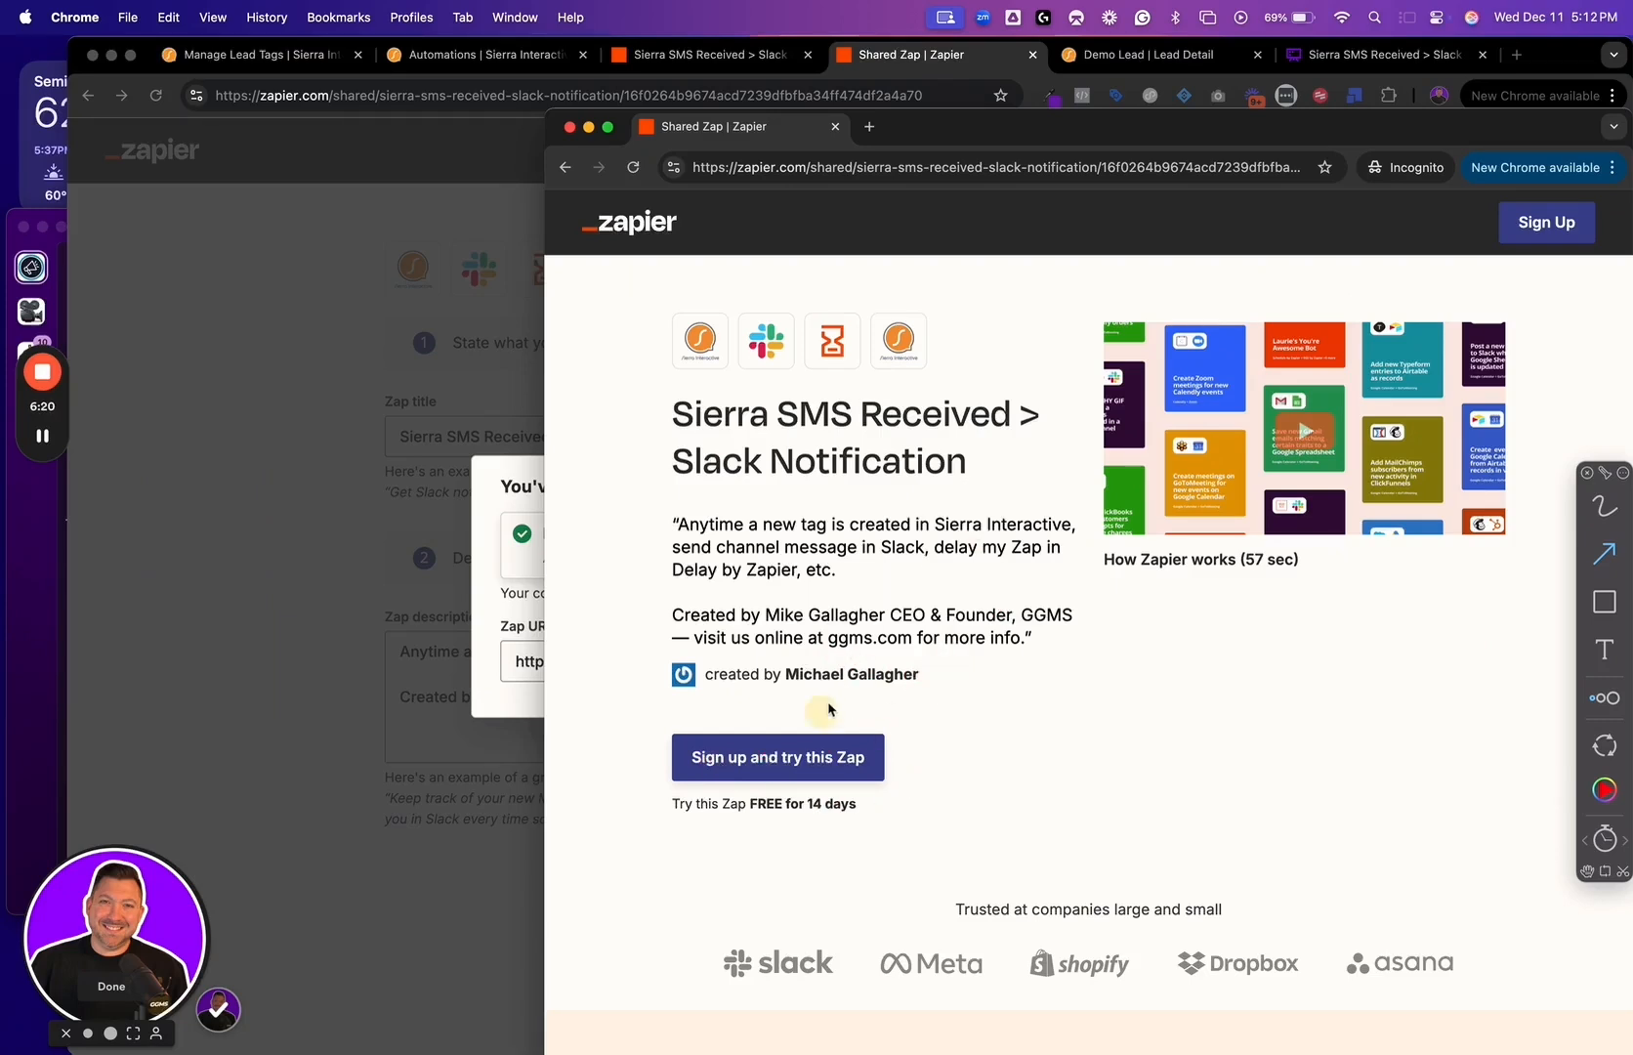
mouse_move(918, 674)
left_mouse_down()
mouse_move(850, 684)
mouse_move(952, 647)
mouse_move(874, 628)
mouse_move(881, 642)
left_mouse_up()
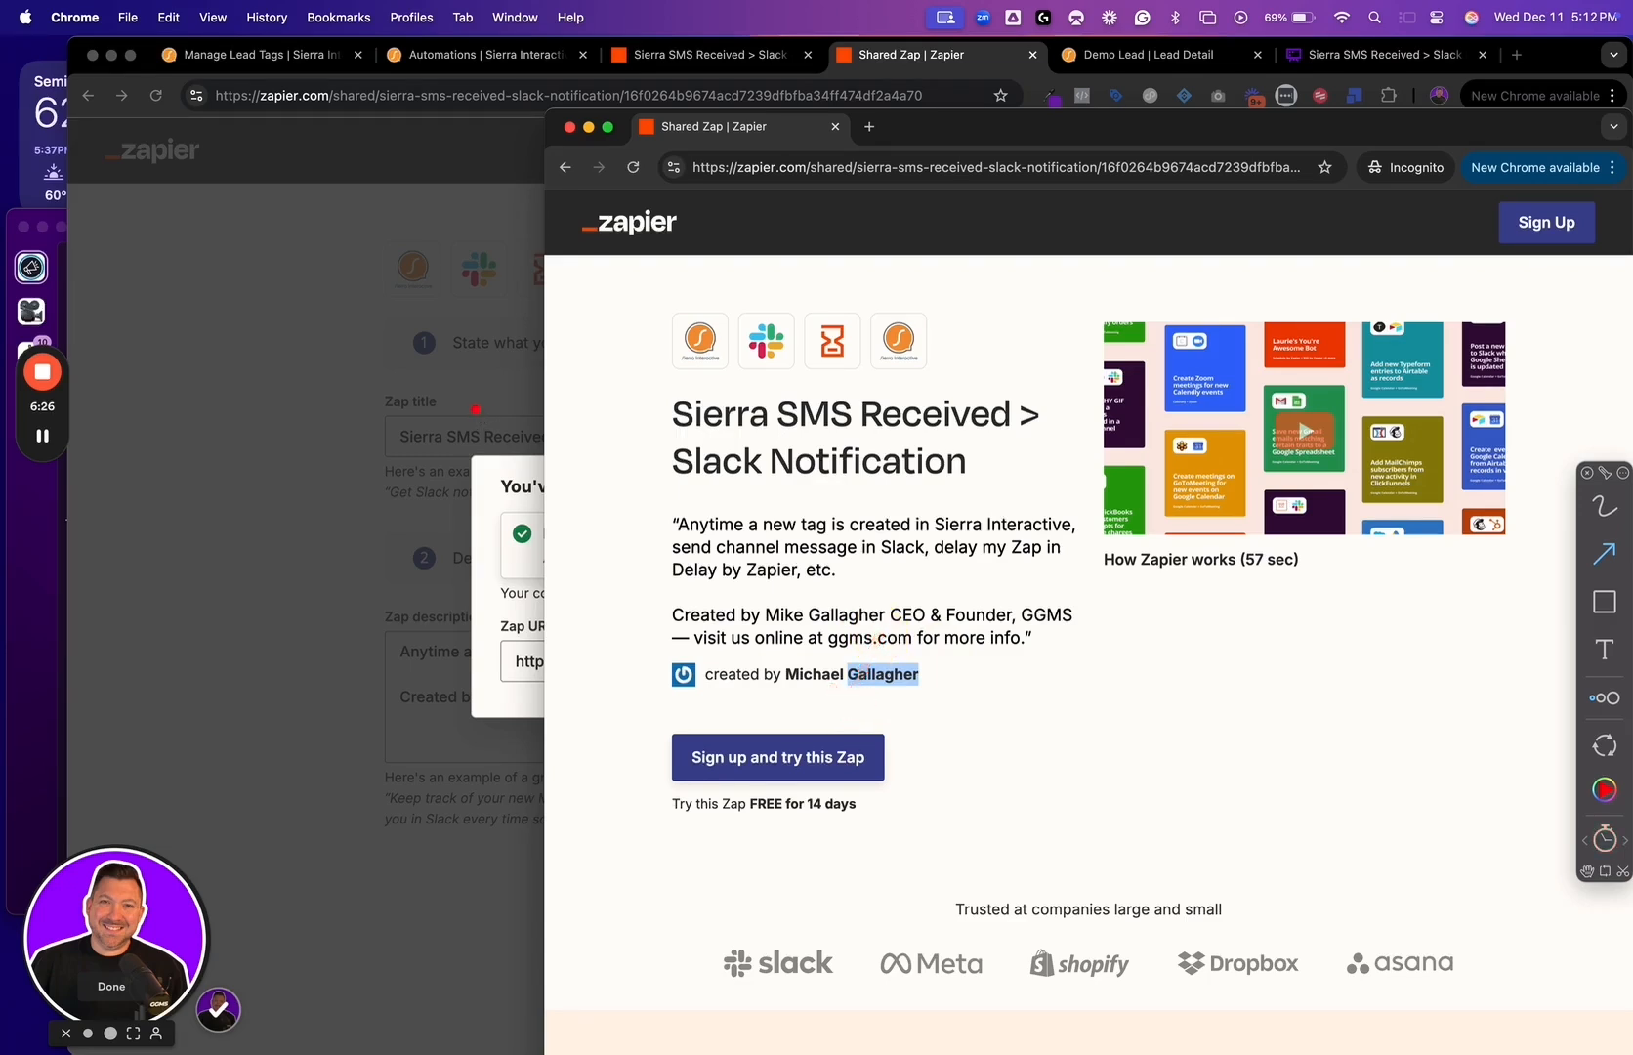
left_click(476, 408)
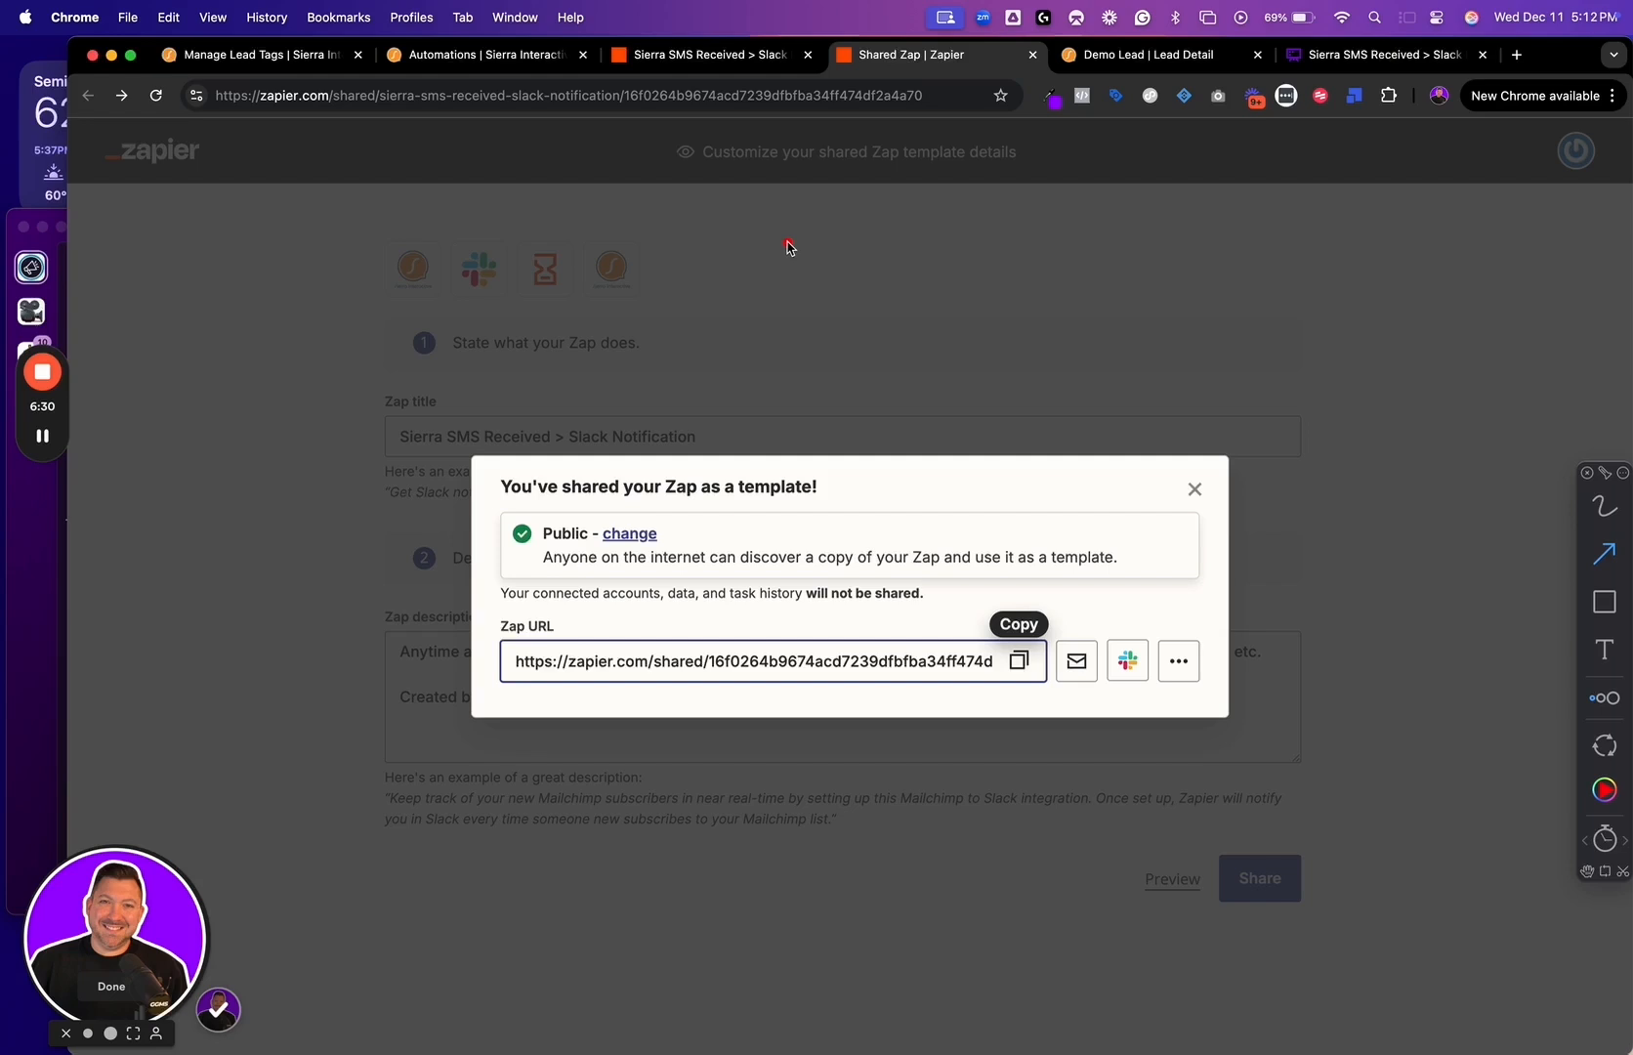
Return to the Zap editor, open the New Tag > SMS Received trigger and examine its trigger event among the available Sierra Interactive events
left_click(725, 54)
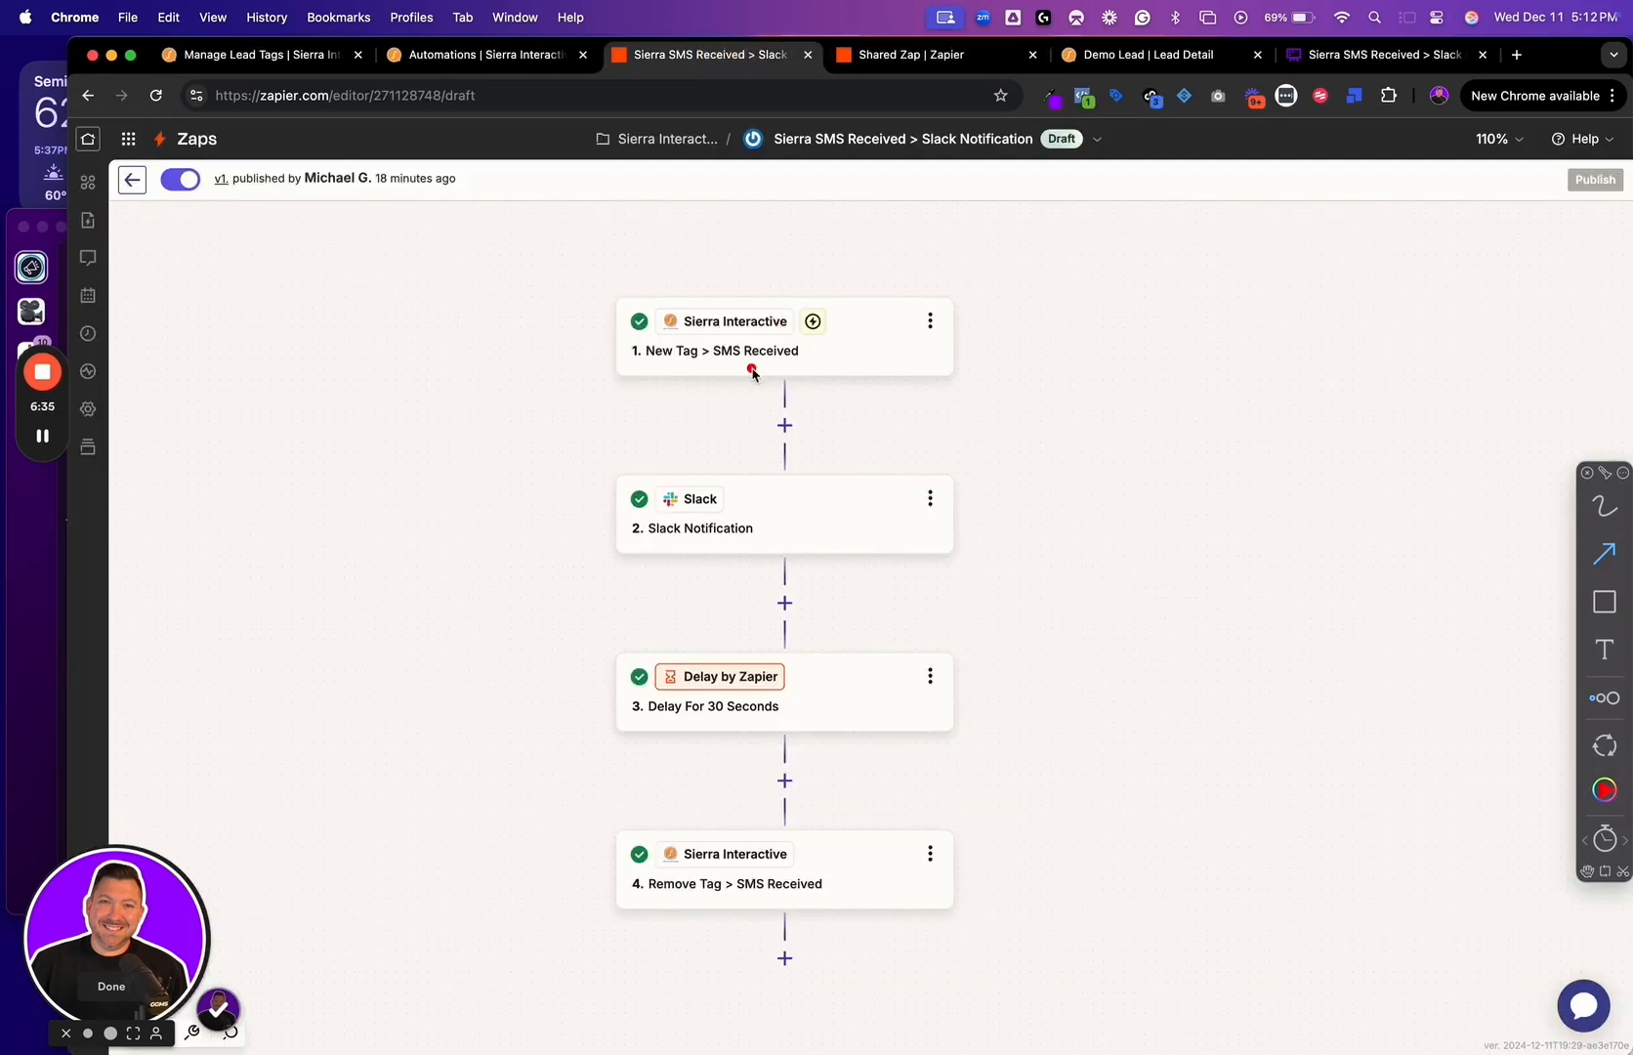
left_click(859, 352)
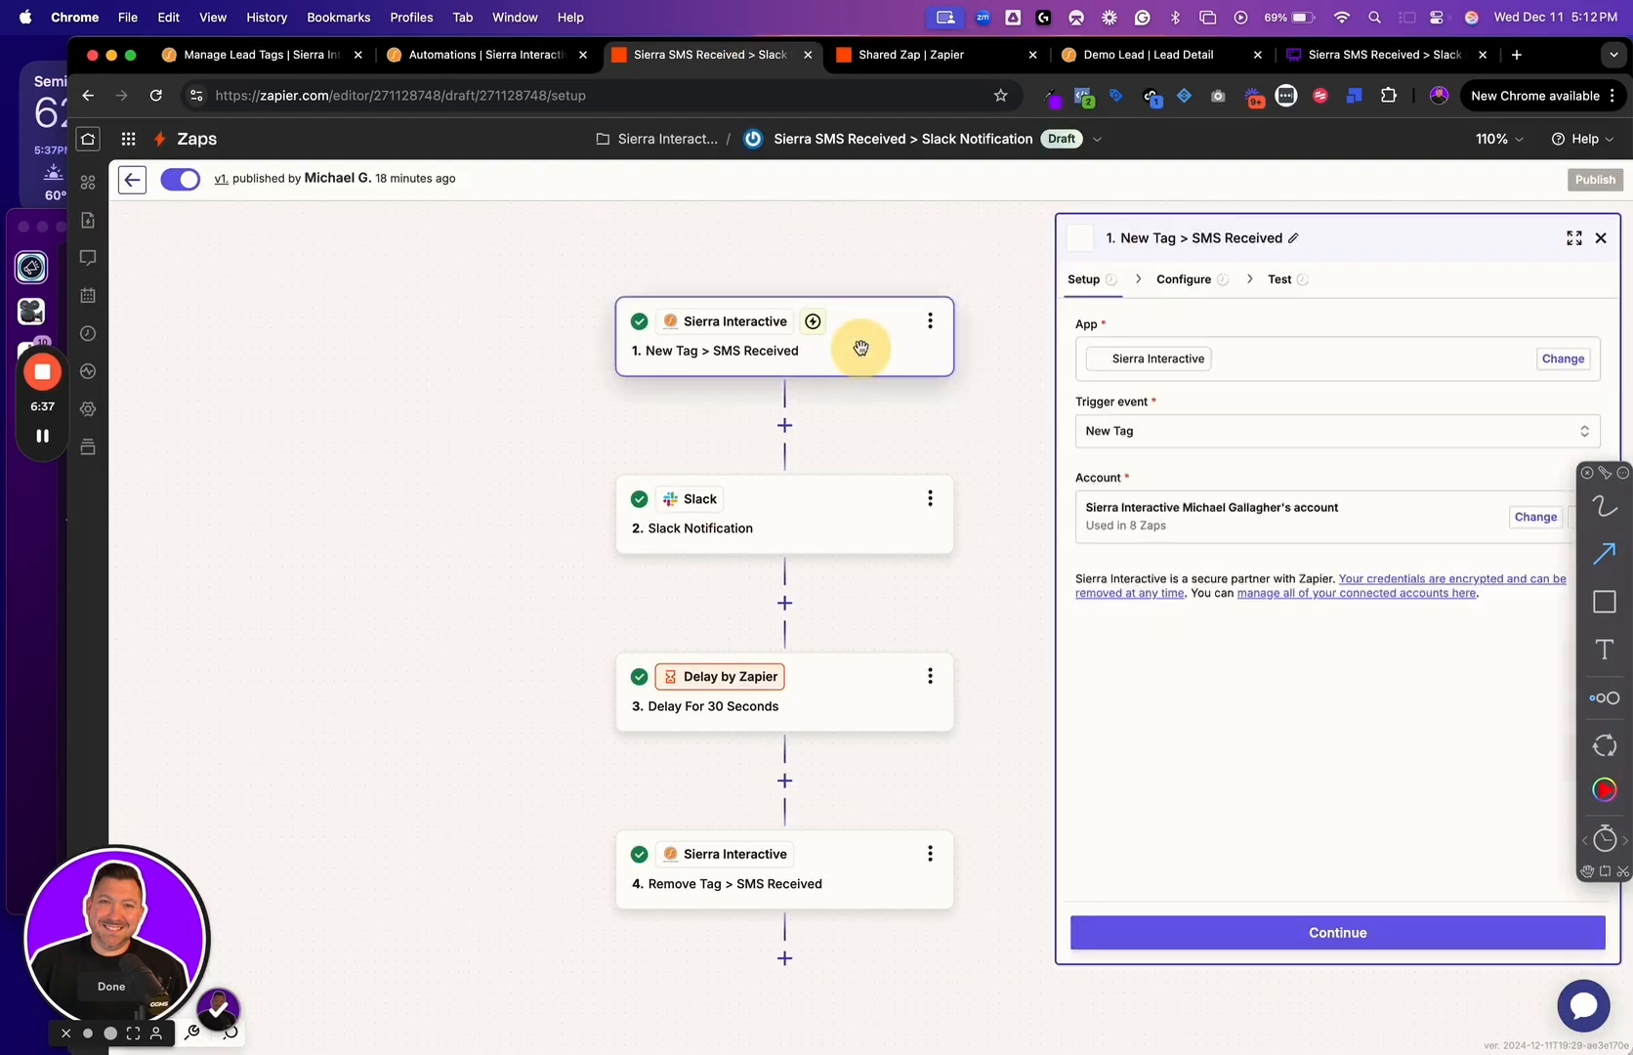
left_click_drag(1170, 407, 1219, 391)
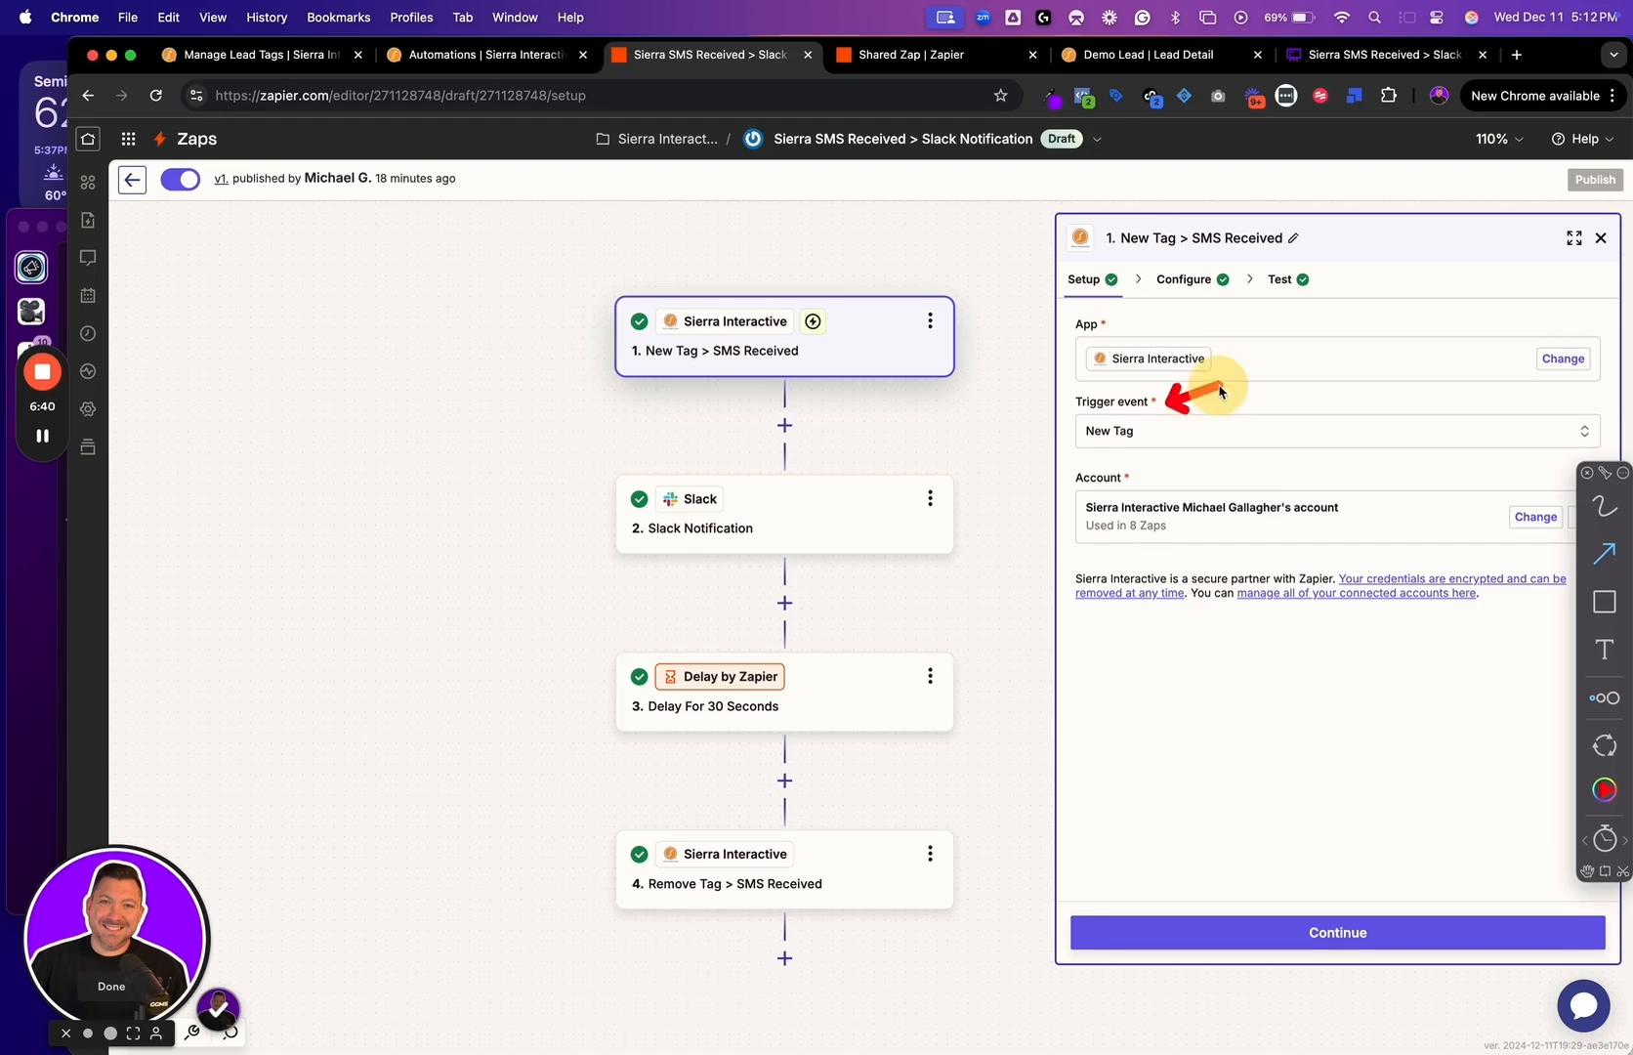
left_click(1157, 433)
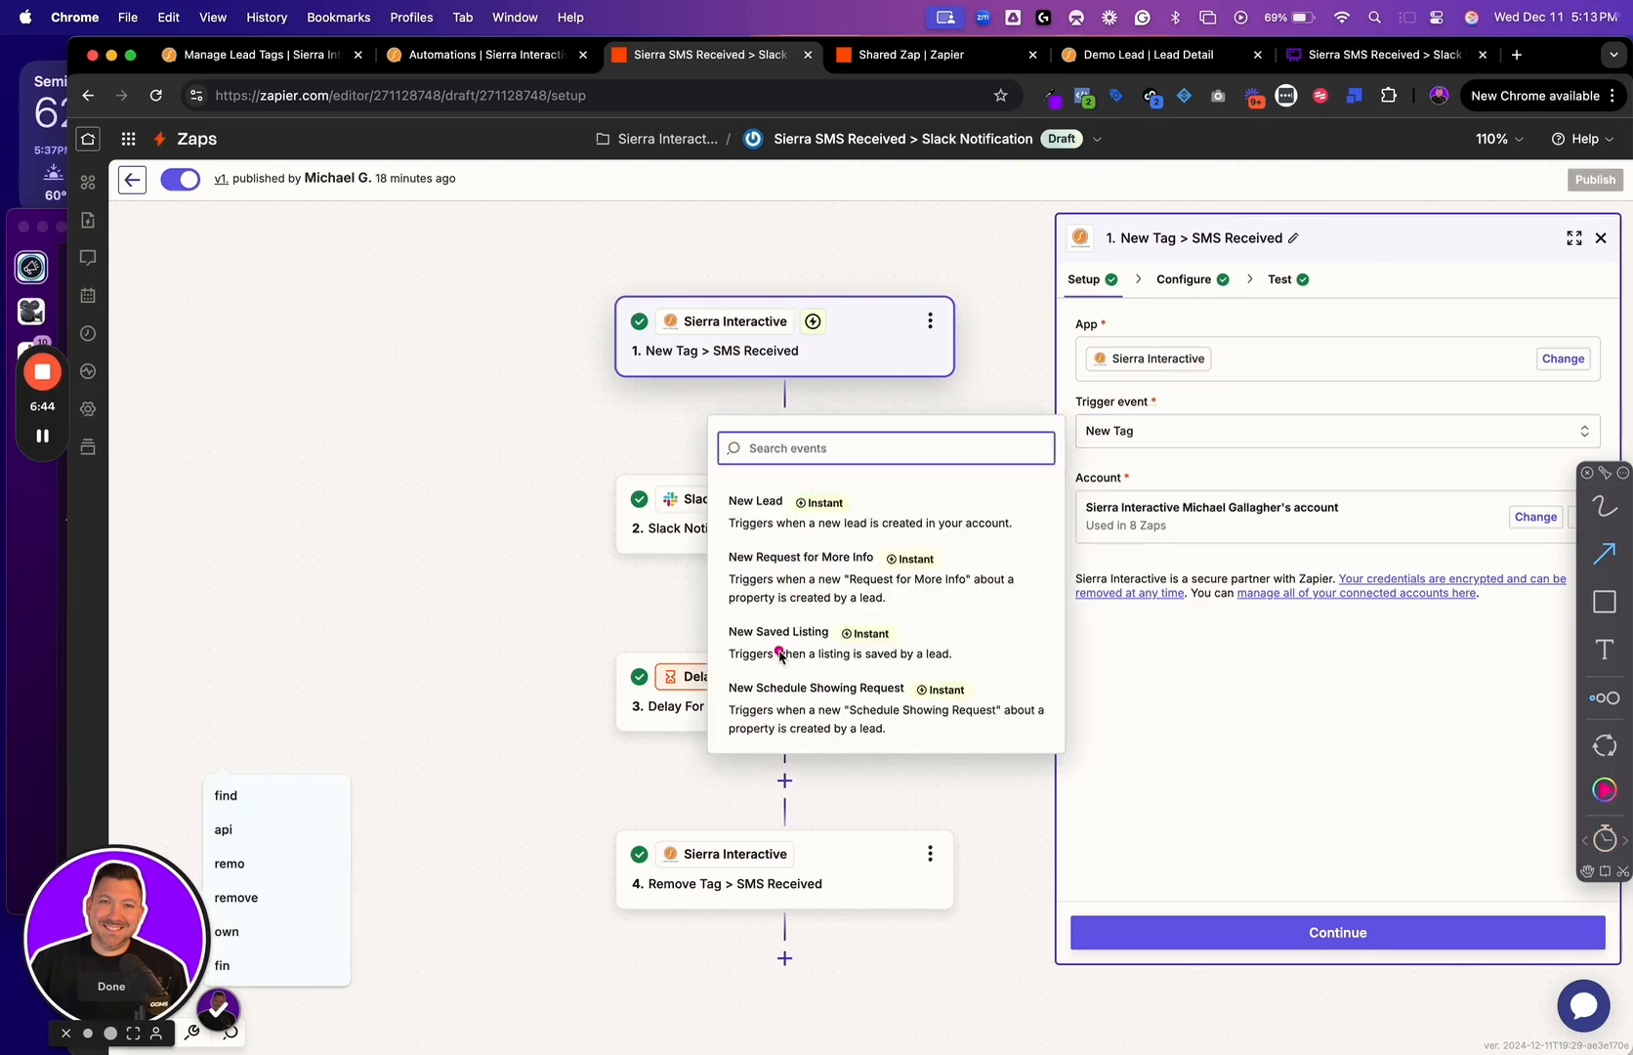
scroll(779, 654, "down", 3)
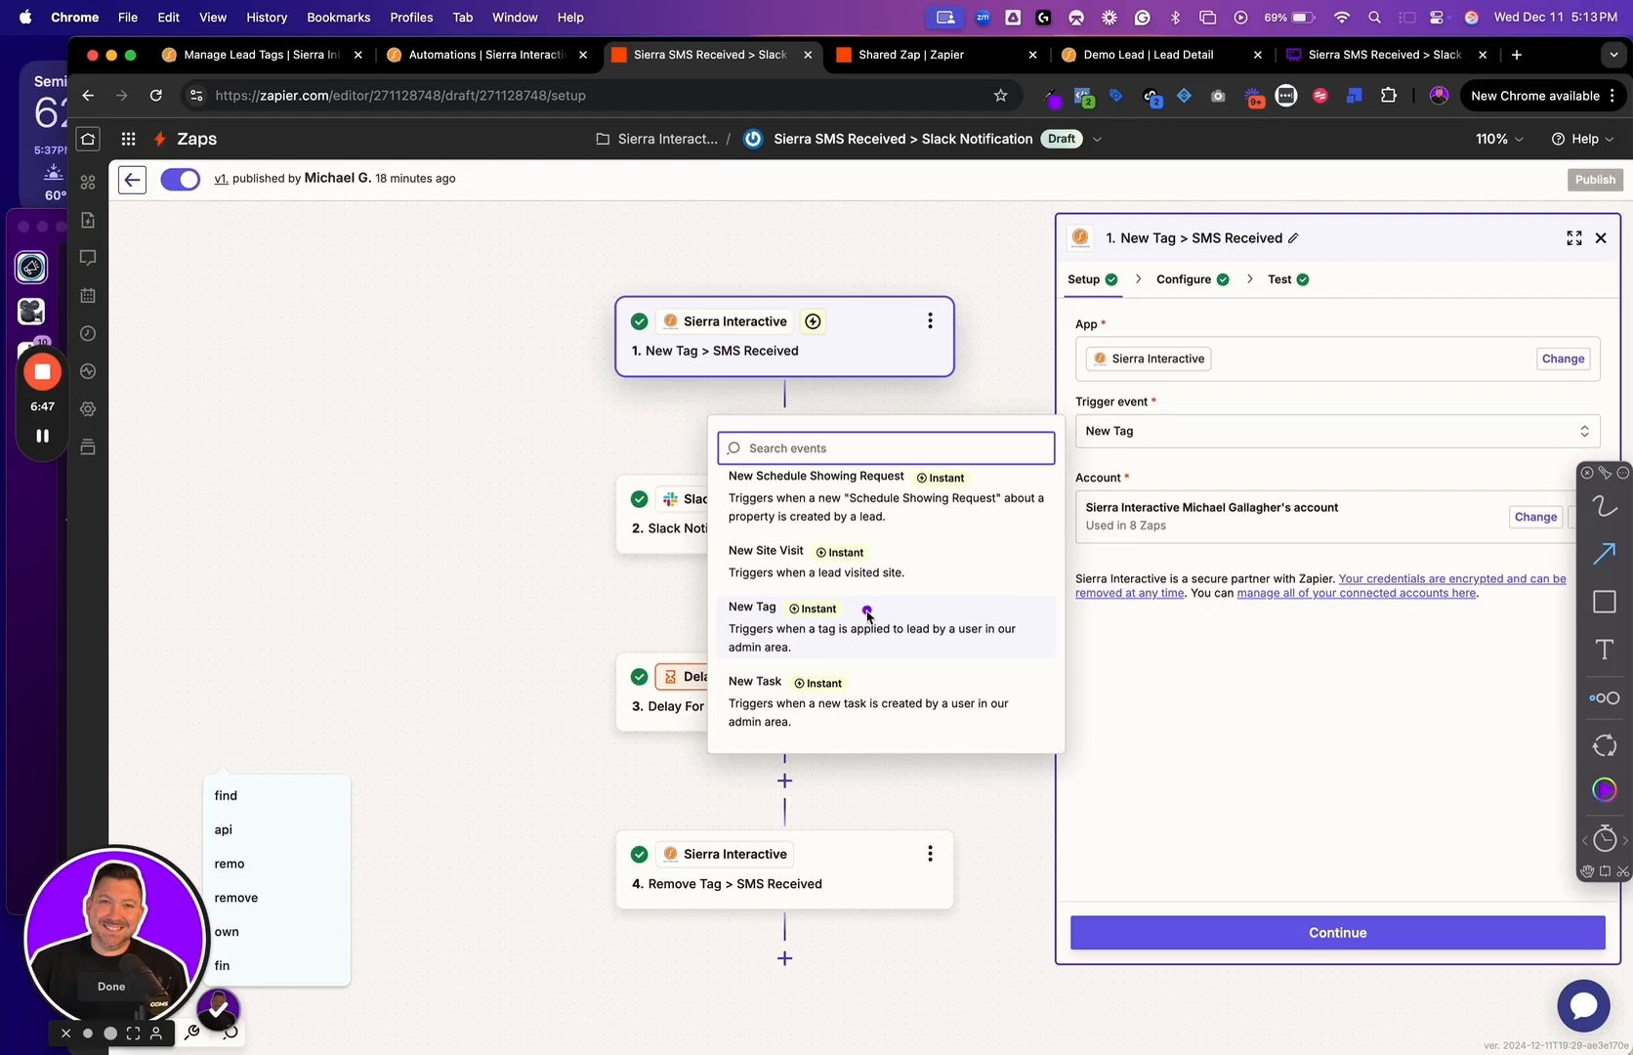
left_click_drag(864, 613, 965, 570)
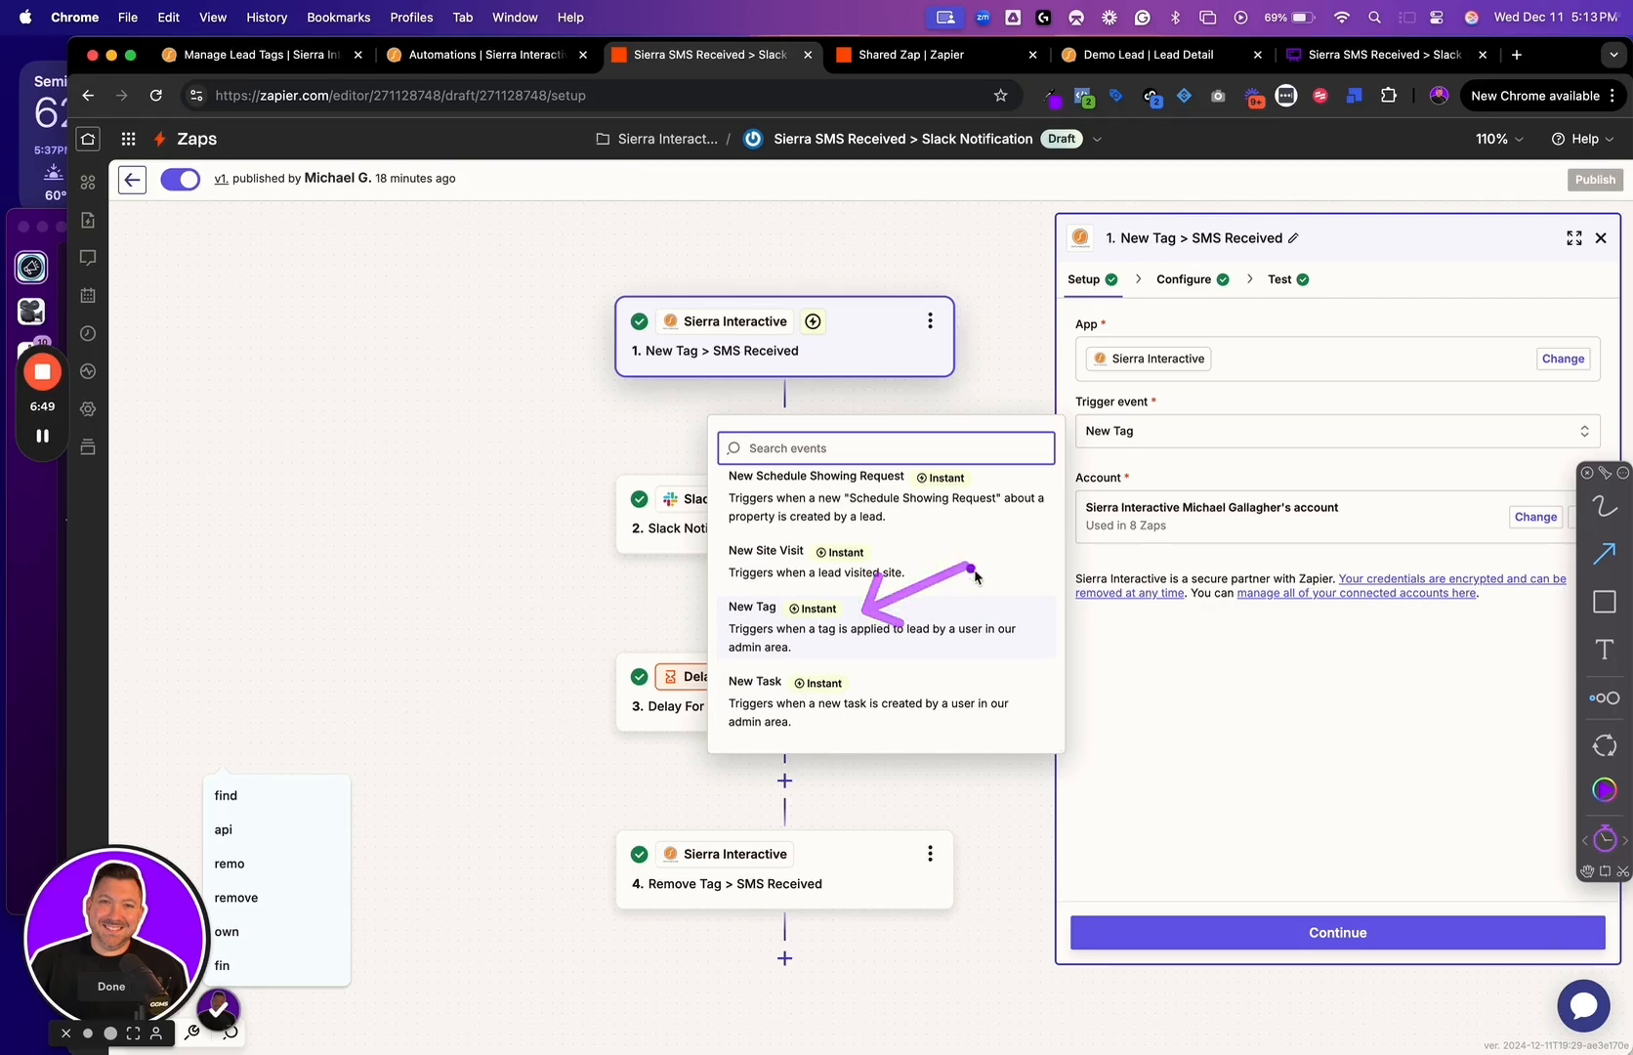
left_click(1112, 617)
Review the trigger's Agent, New Tag and Sites configuration and its sample test data
left_click(1217, 931)
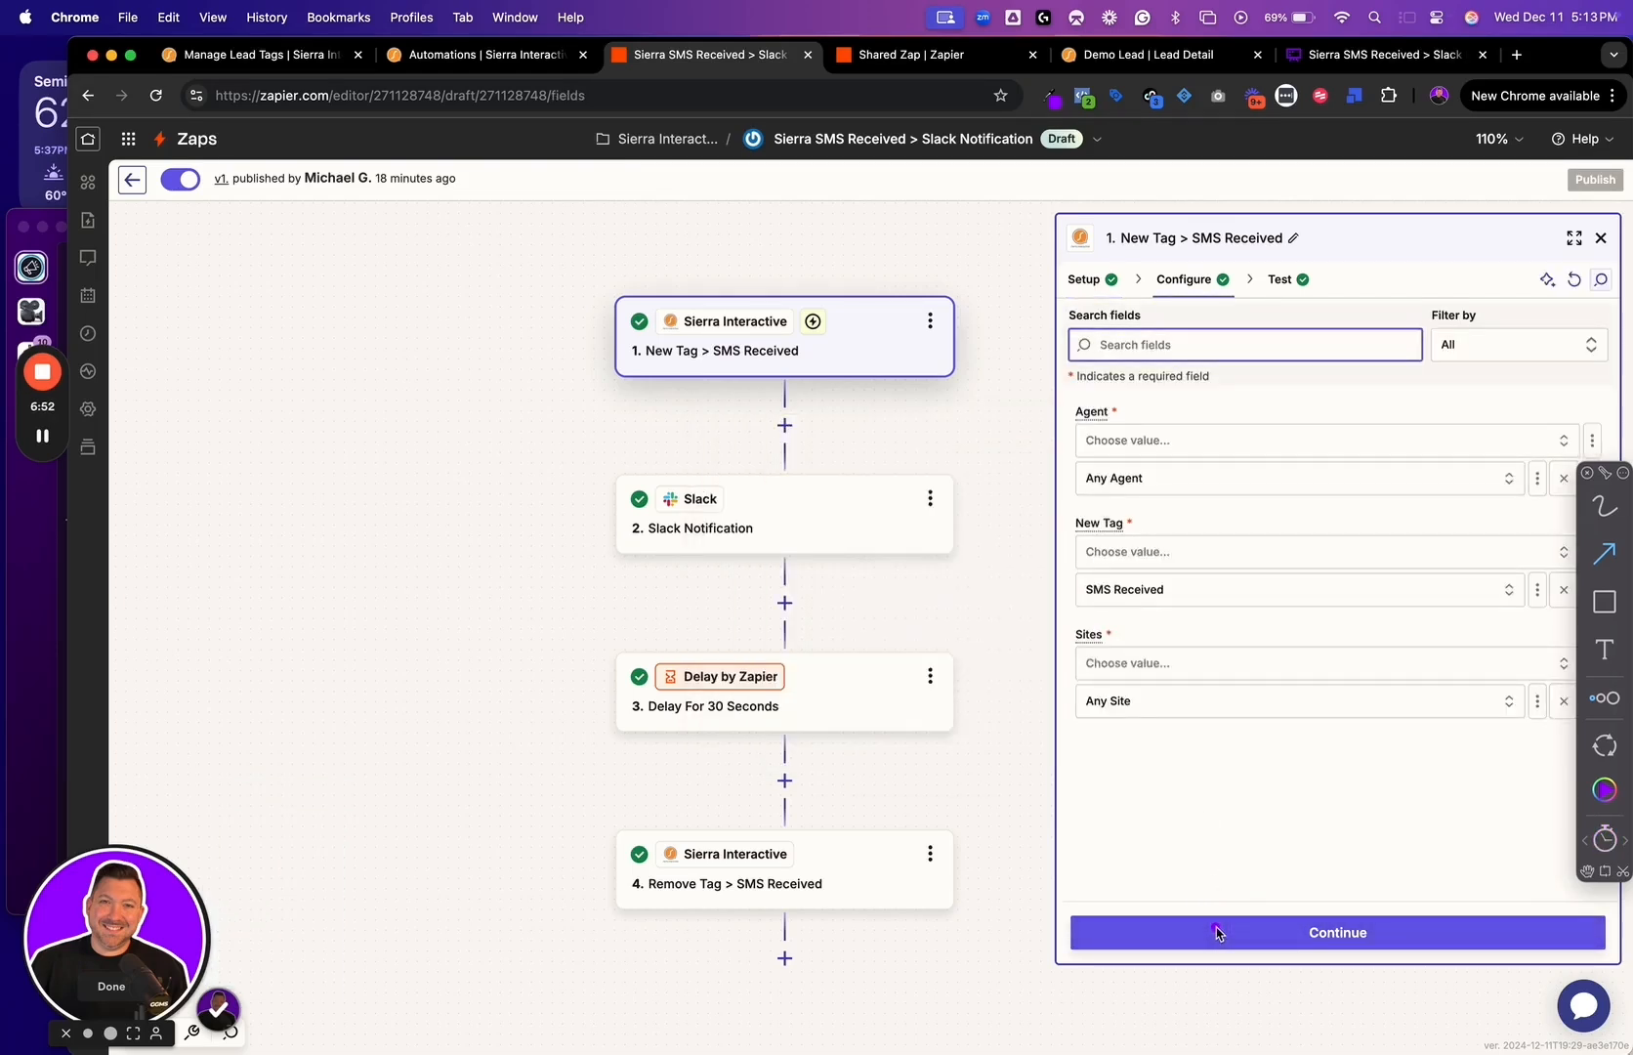
left_click_drag(1131, 410, 1236, 398)
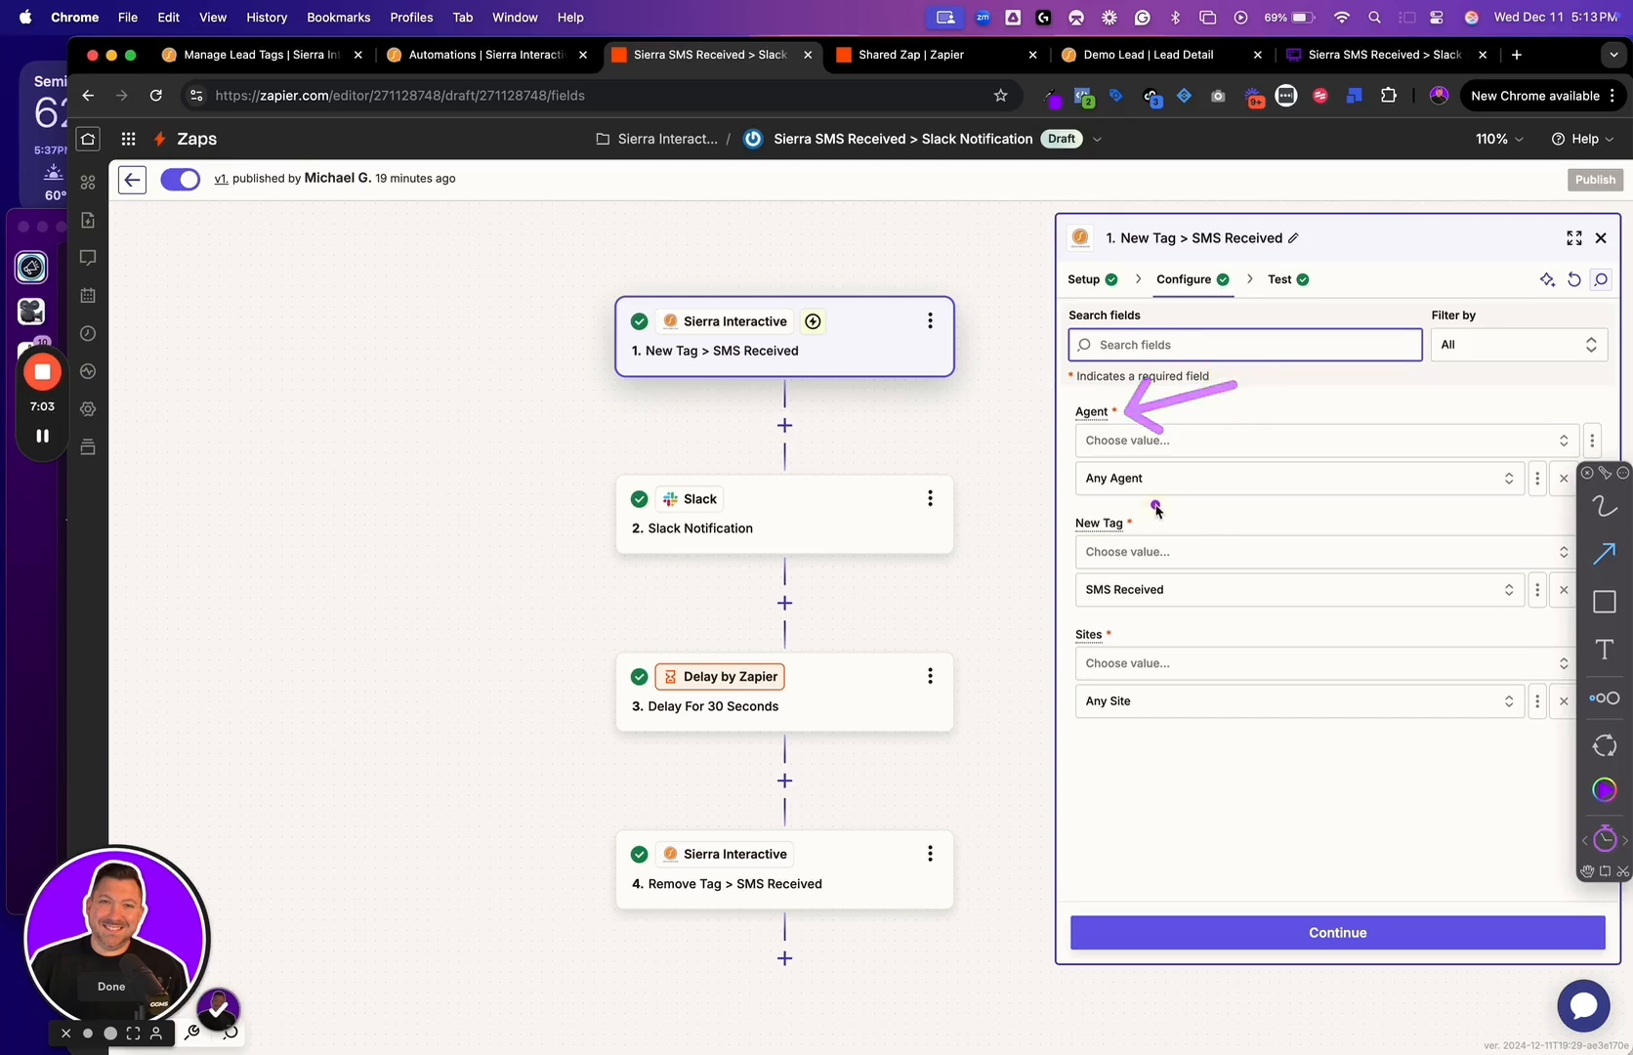
left_click_drag(1160, 502, 1211, 527)
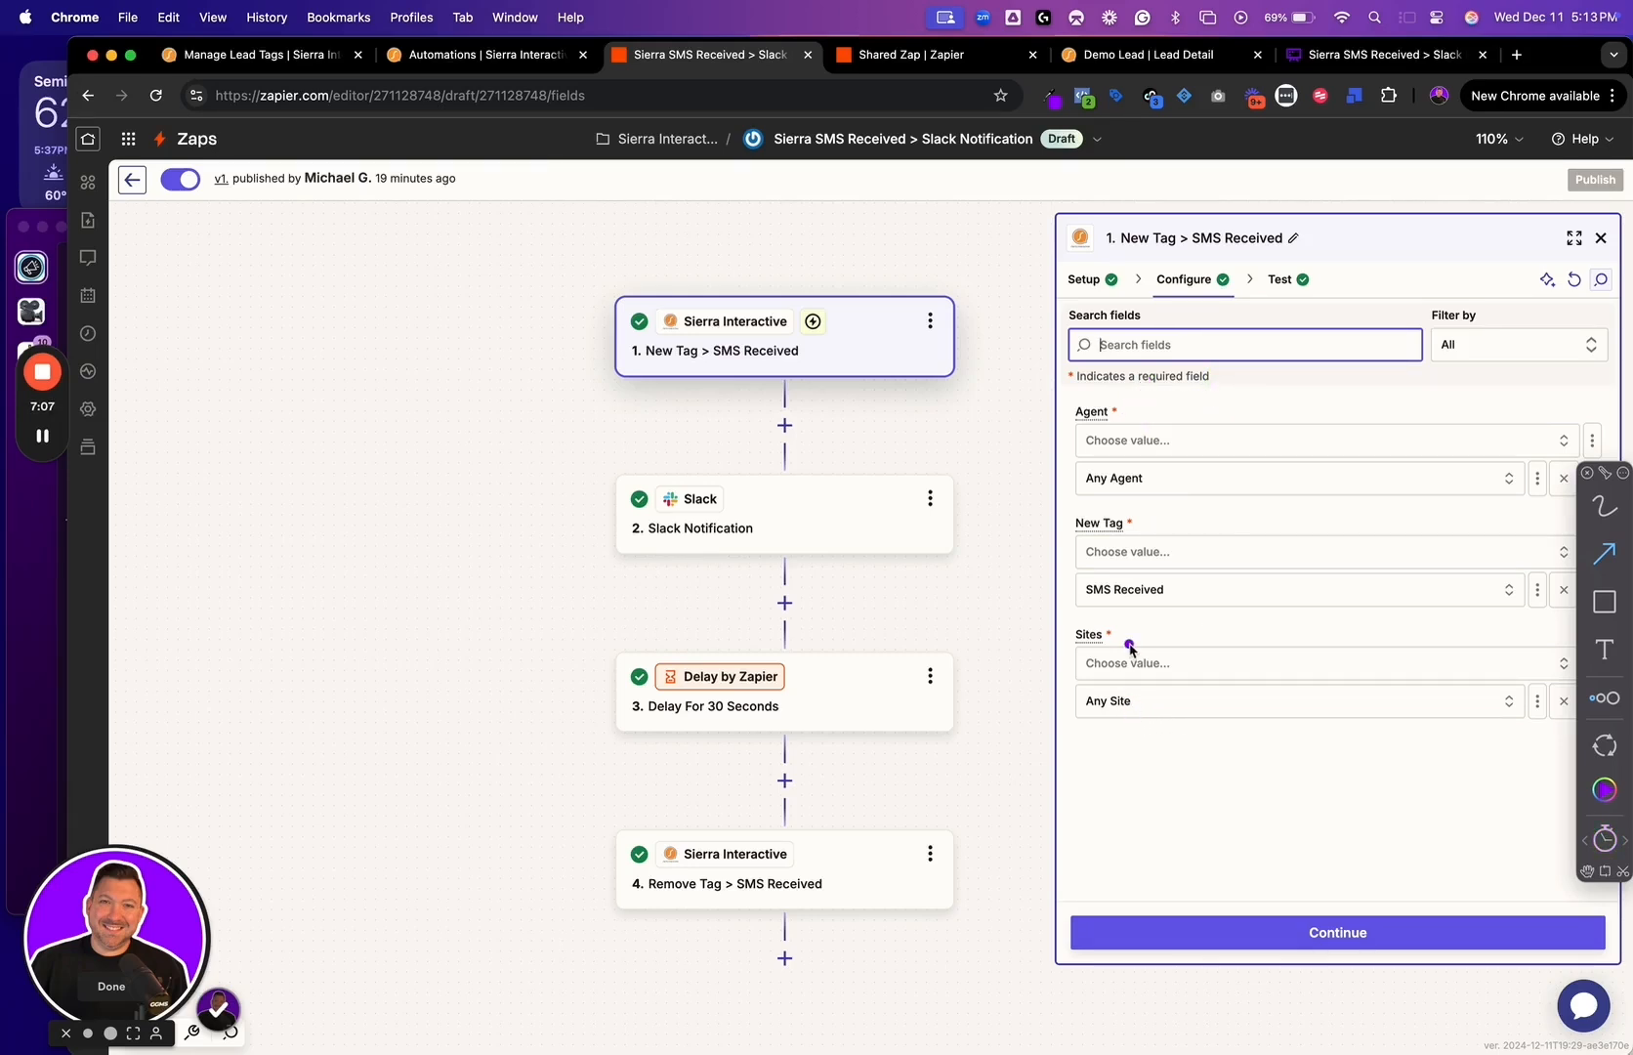
left_click_drag(1130, 643, 1177, 632)
left_click_drag(1118, 727, 1168, 760)
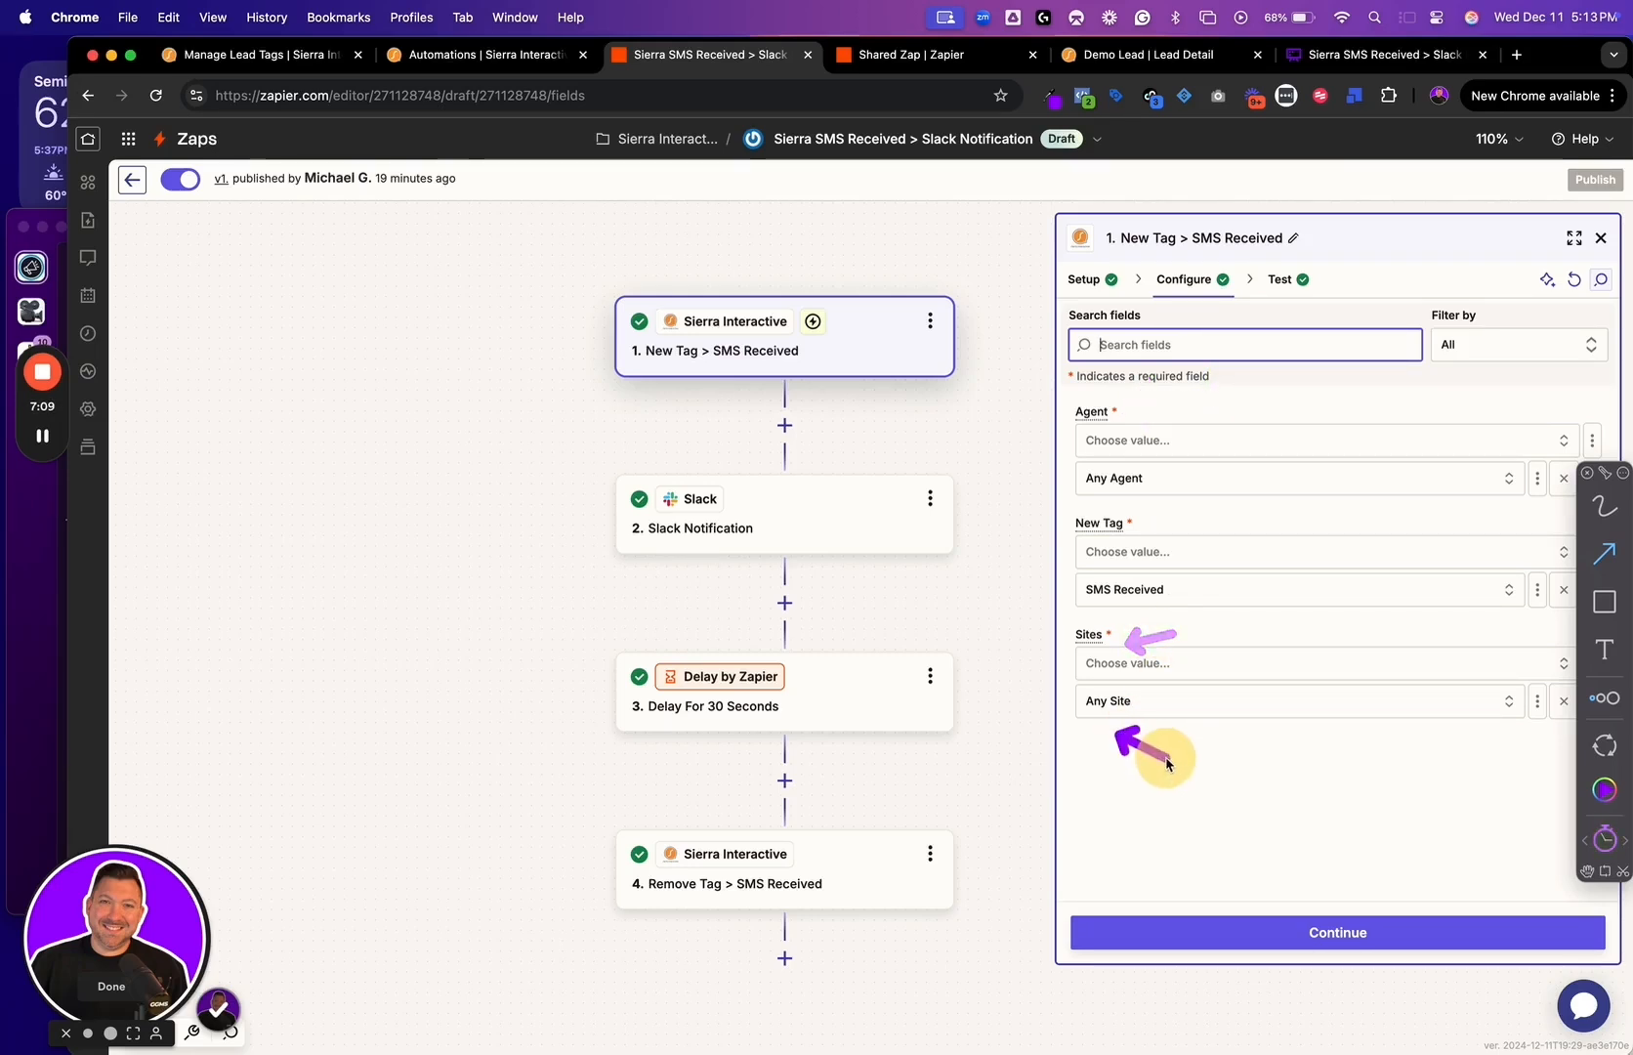
left_click_drag(1146, 521, 1187, 515)
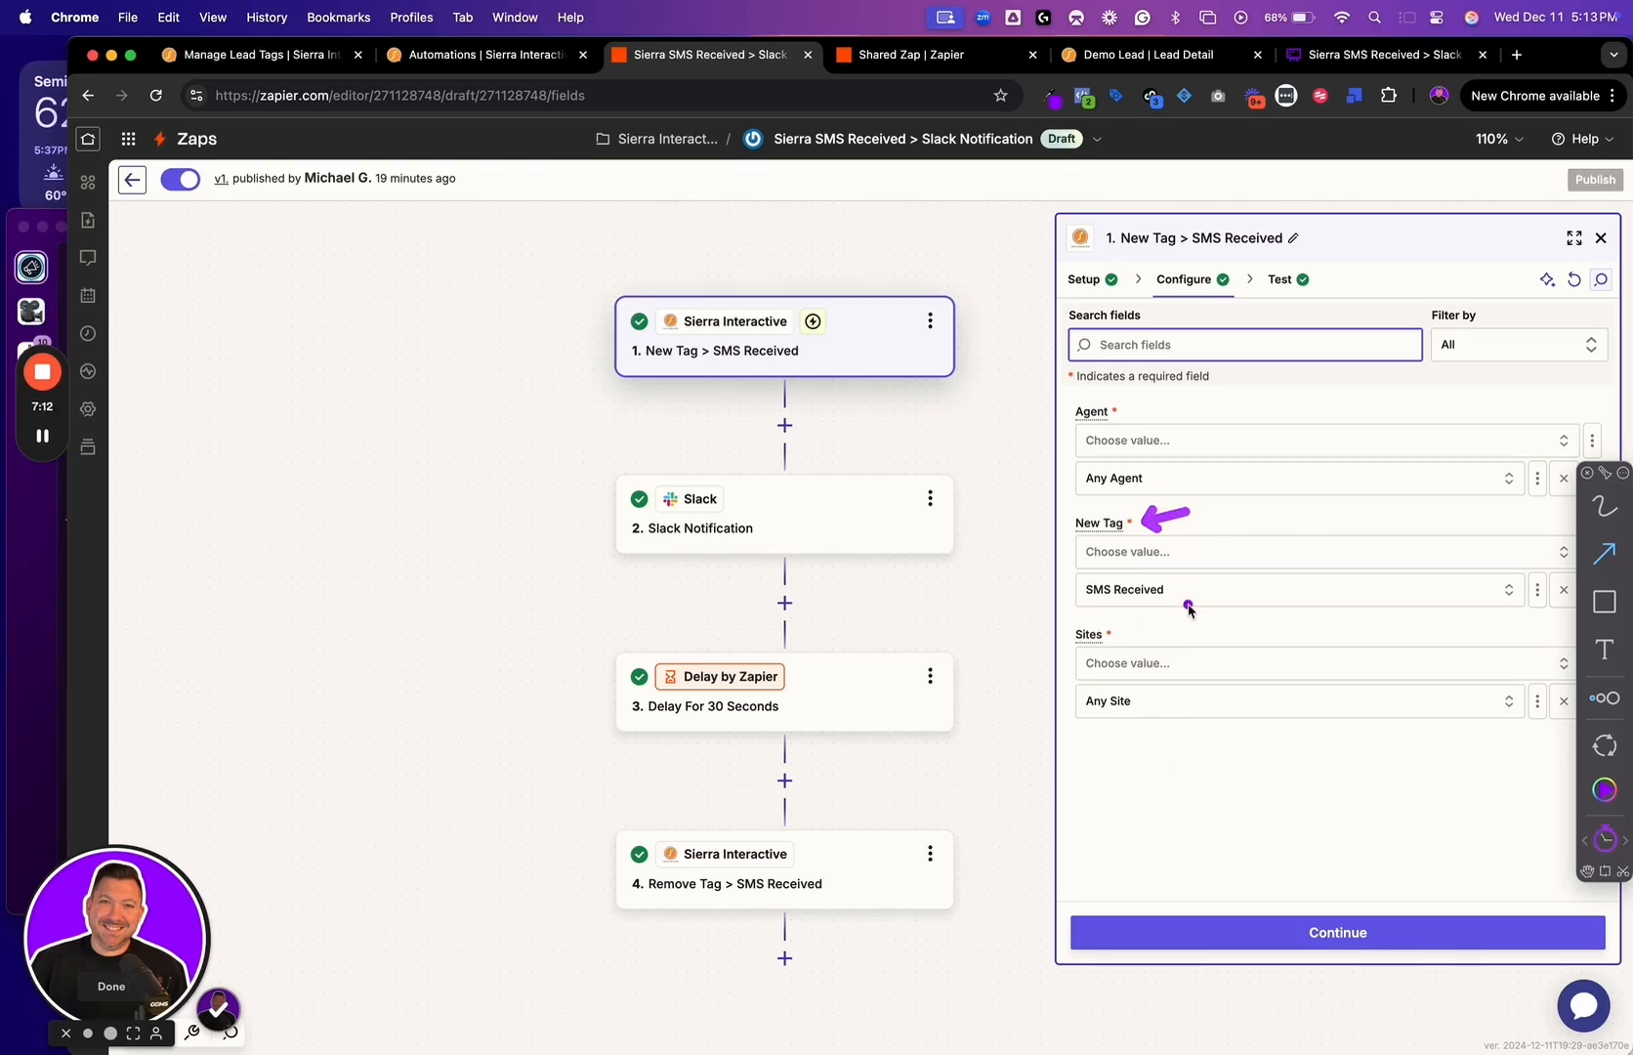
left_click_drag(1178, 592, 1279, 569)
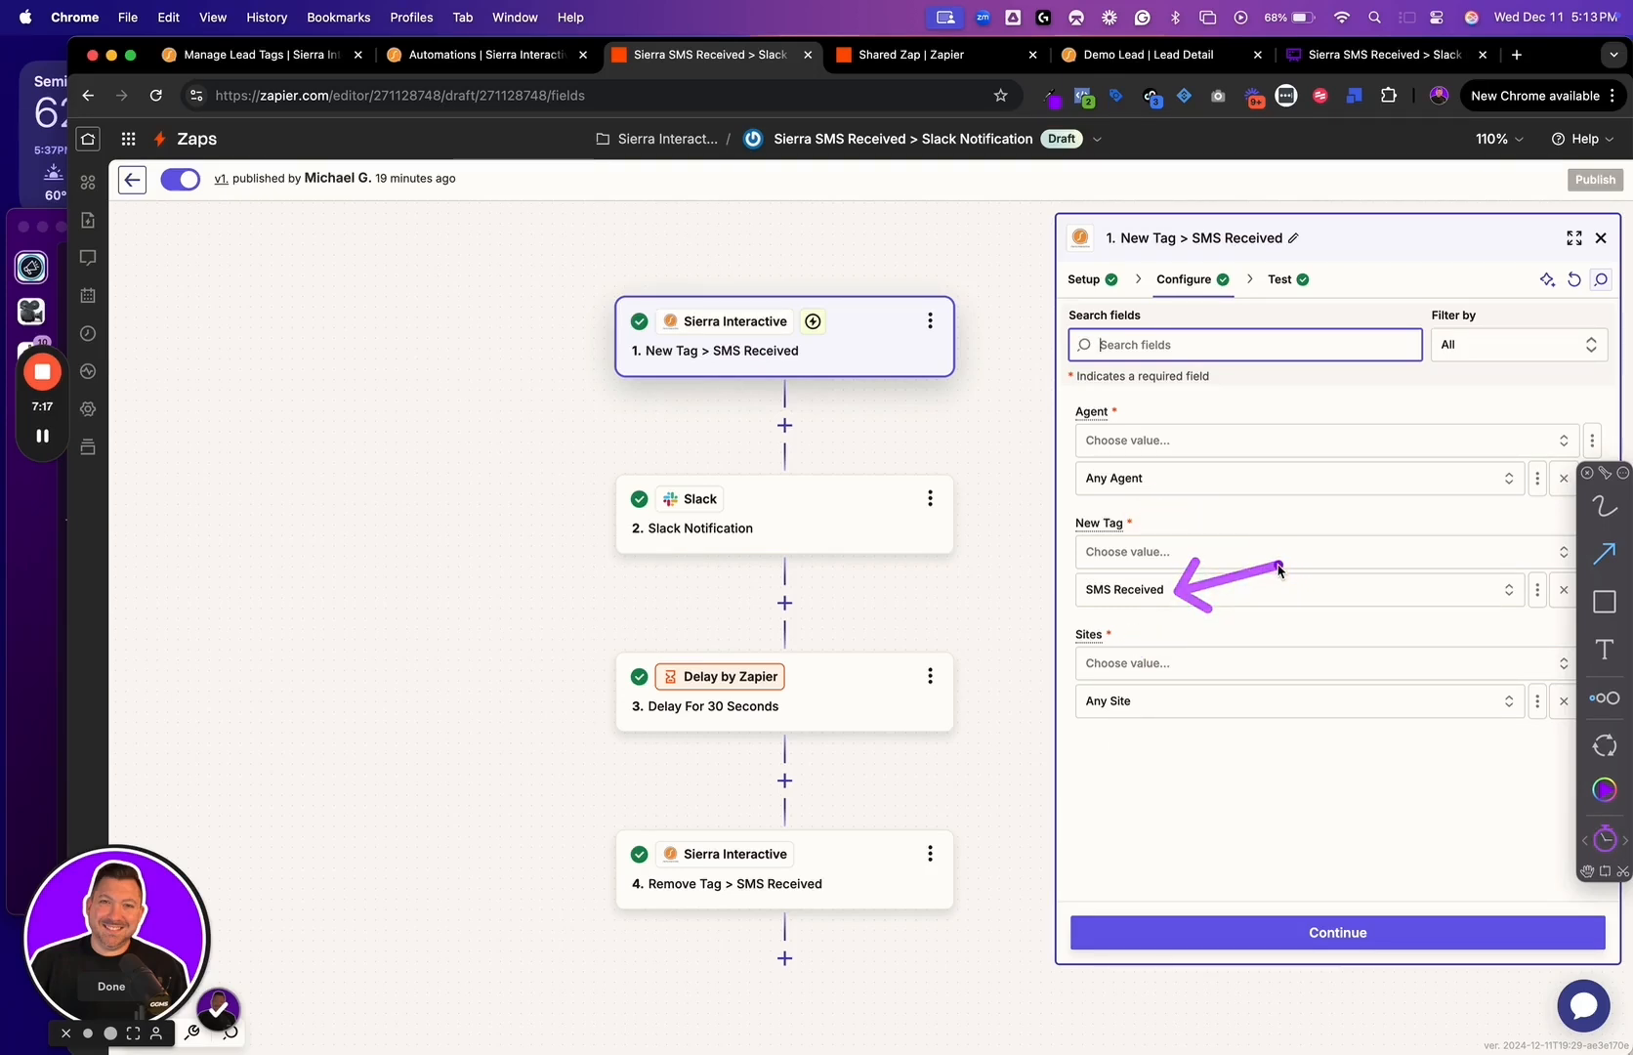
left_click(1308, 934)
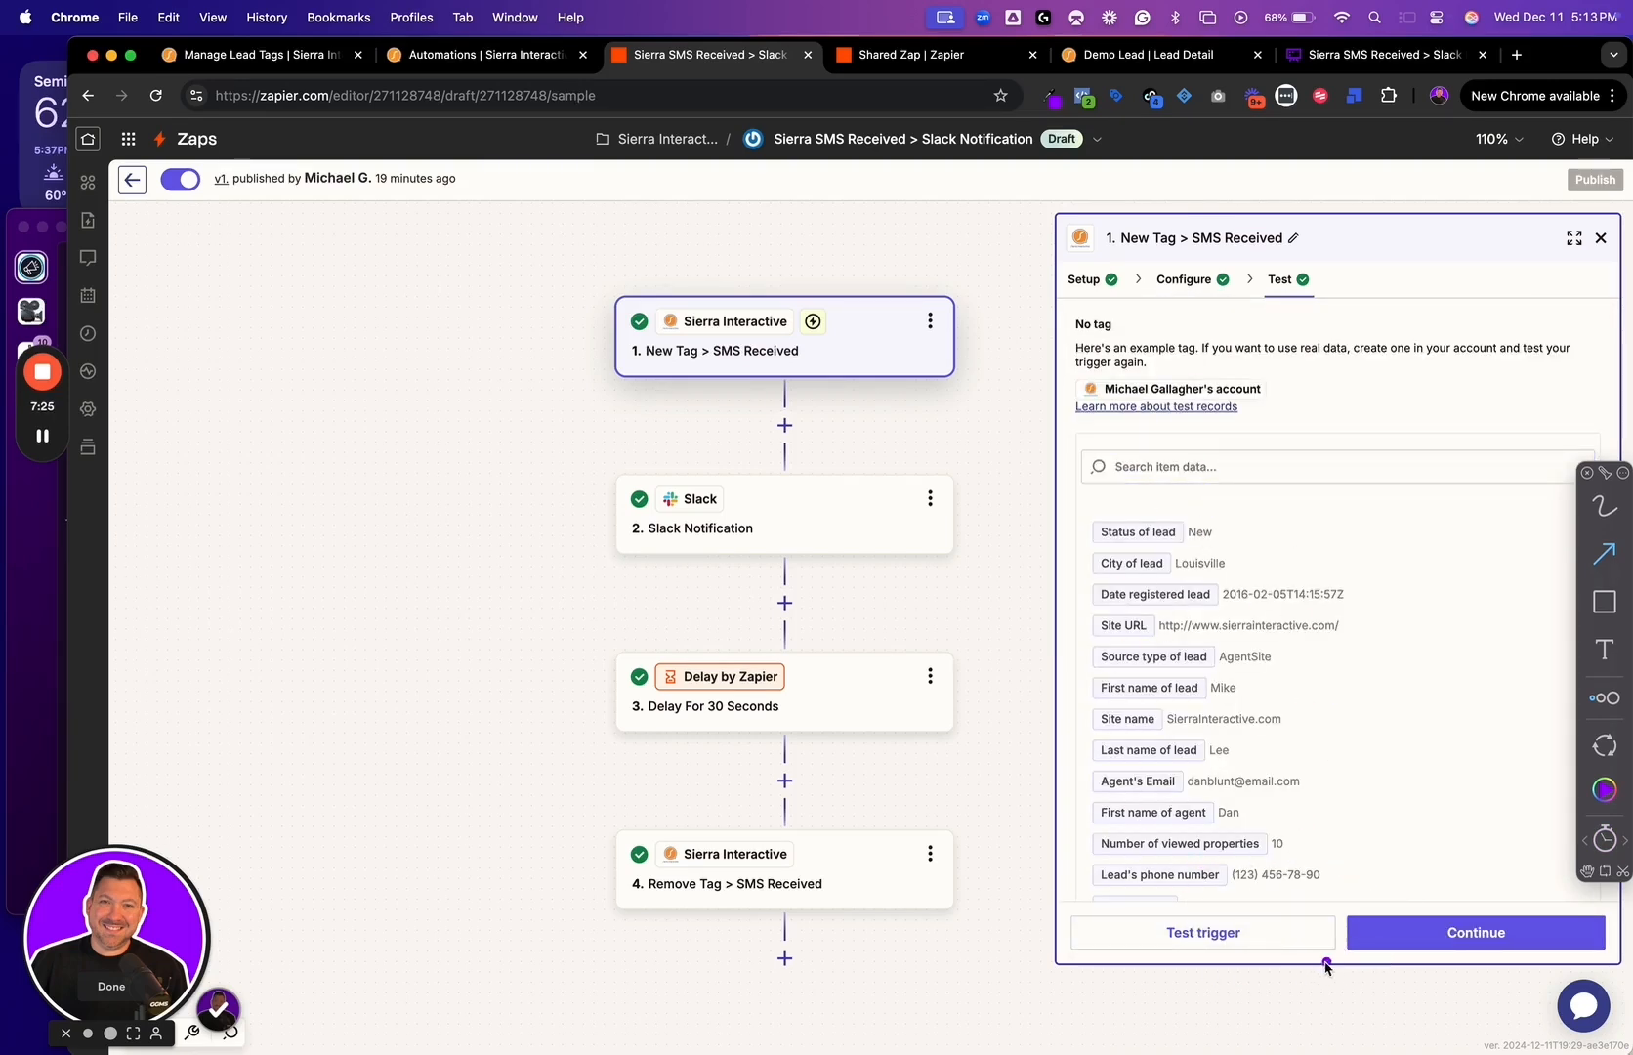
Proceed to the Slack Notification step and review its app and action event setup
left_click(1452, 944)
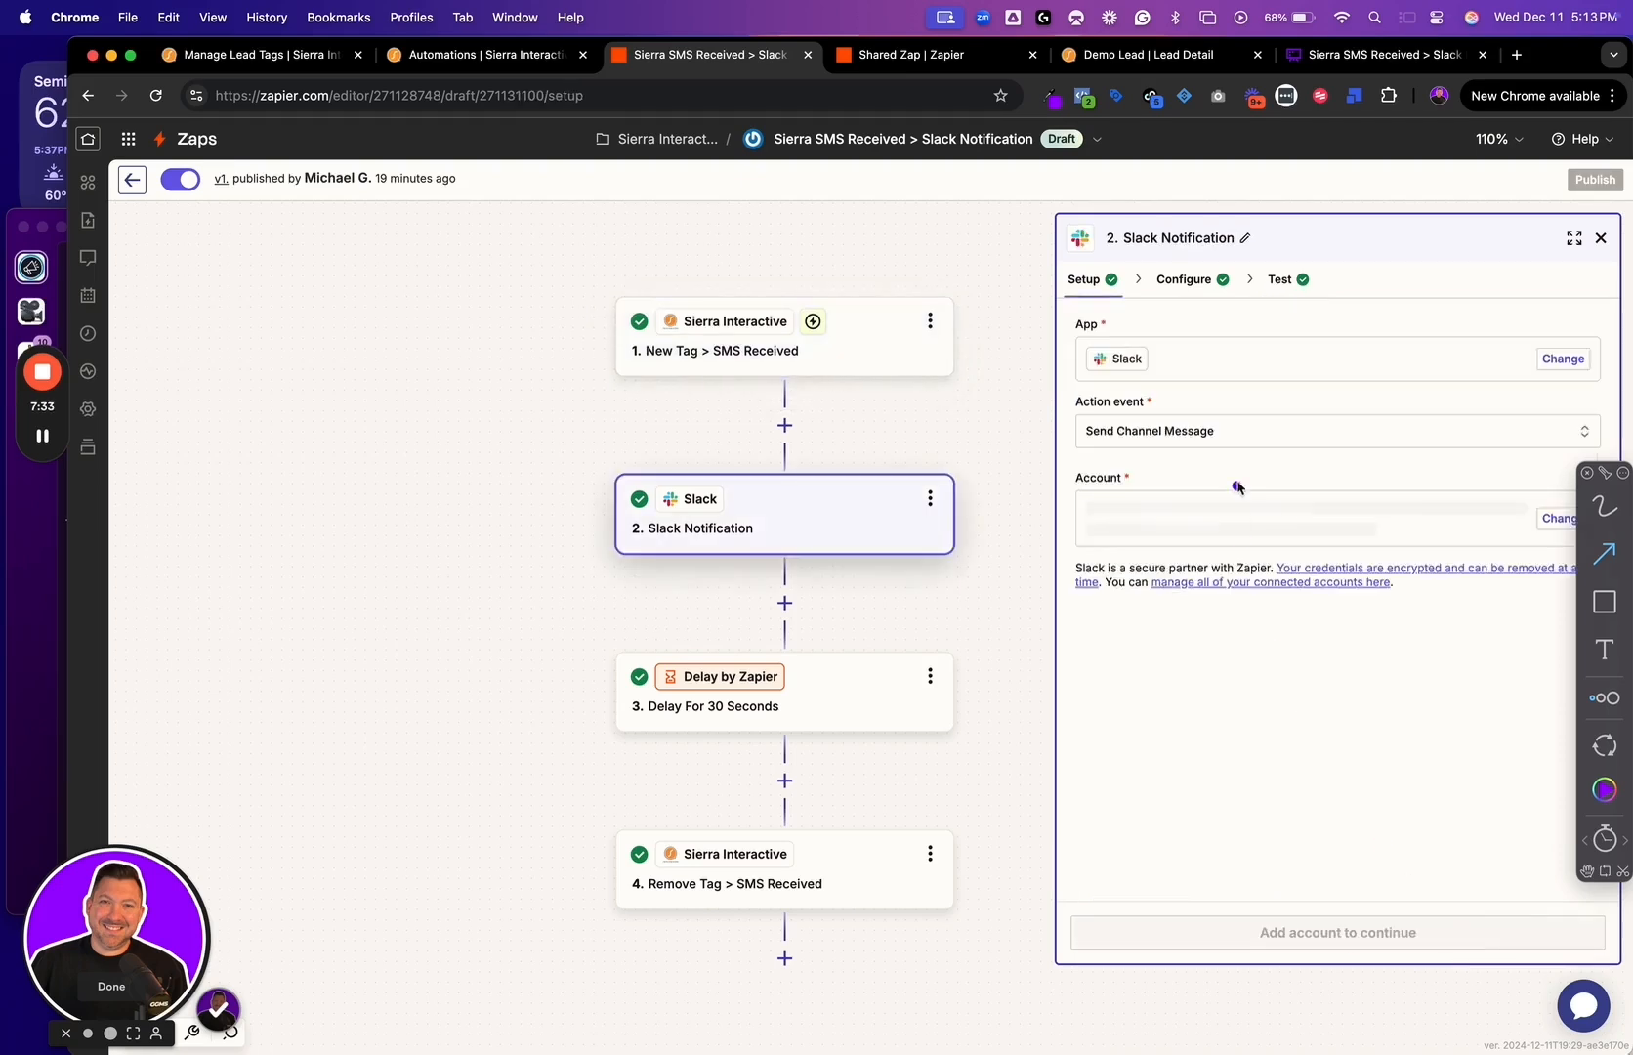
mouse_move(778, 501)
left_mouse_down()
mouse_move(846, 467)
mouse_move(892, 477)
left_mouse_up()
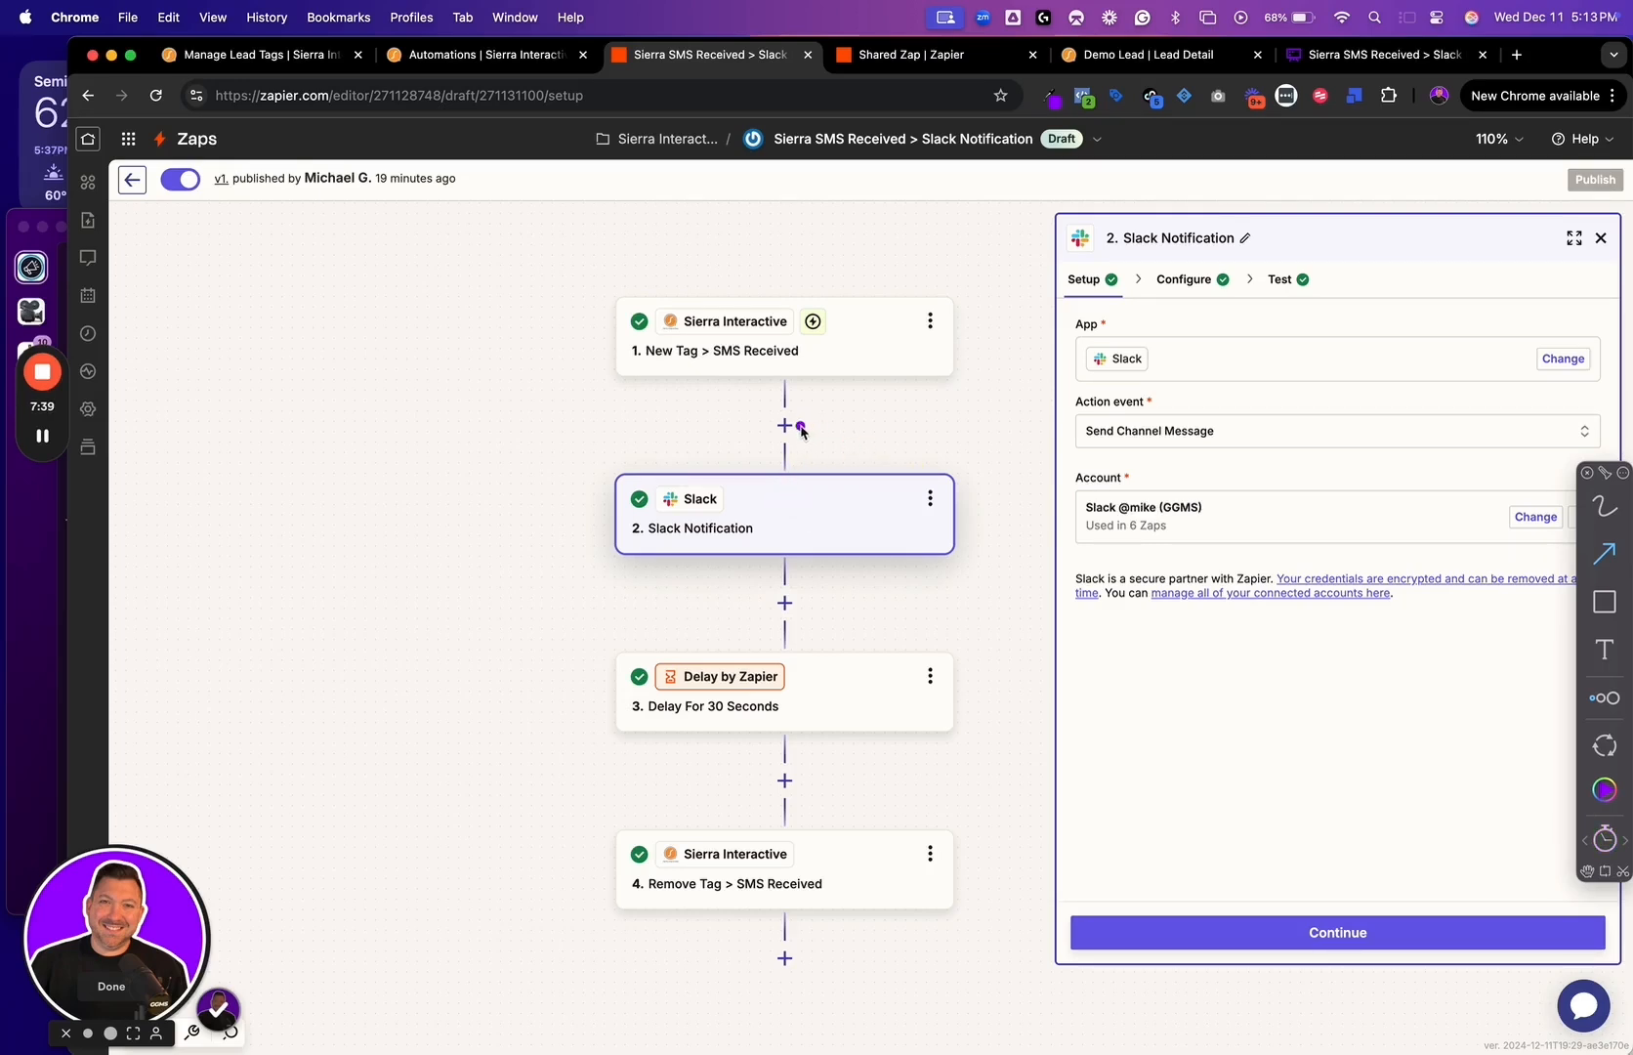
left_click_drag(801, 430, 880, 427)
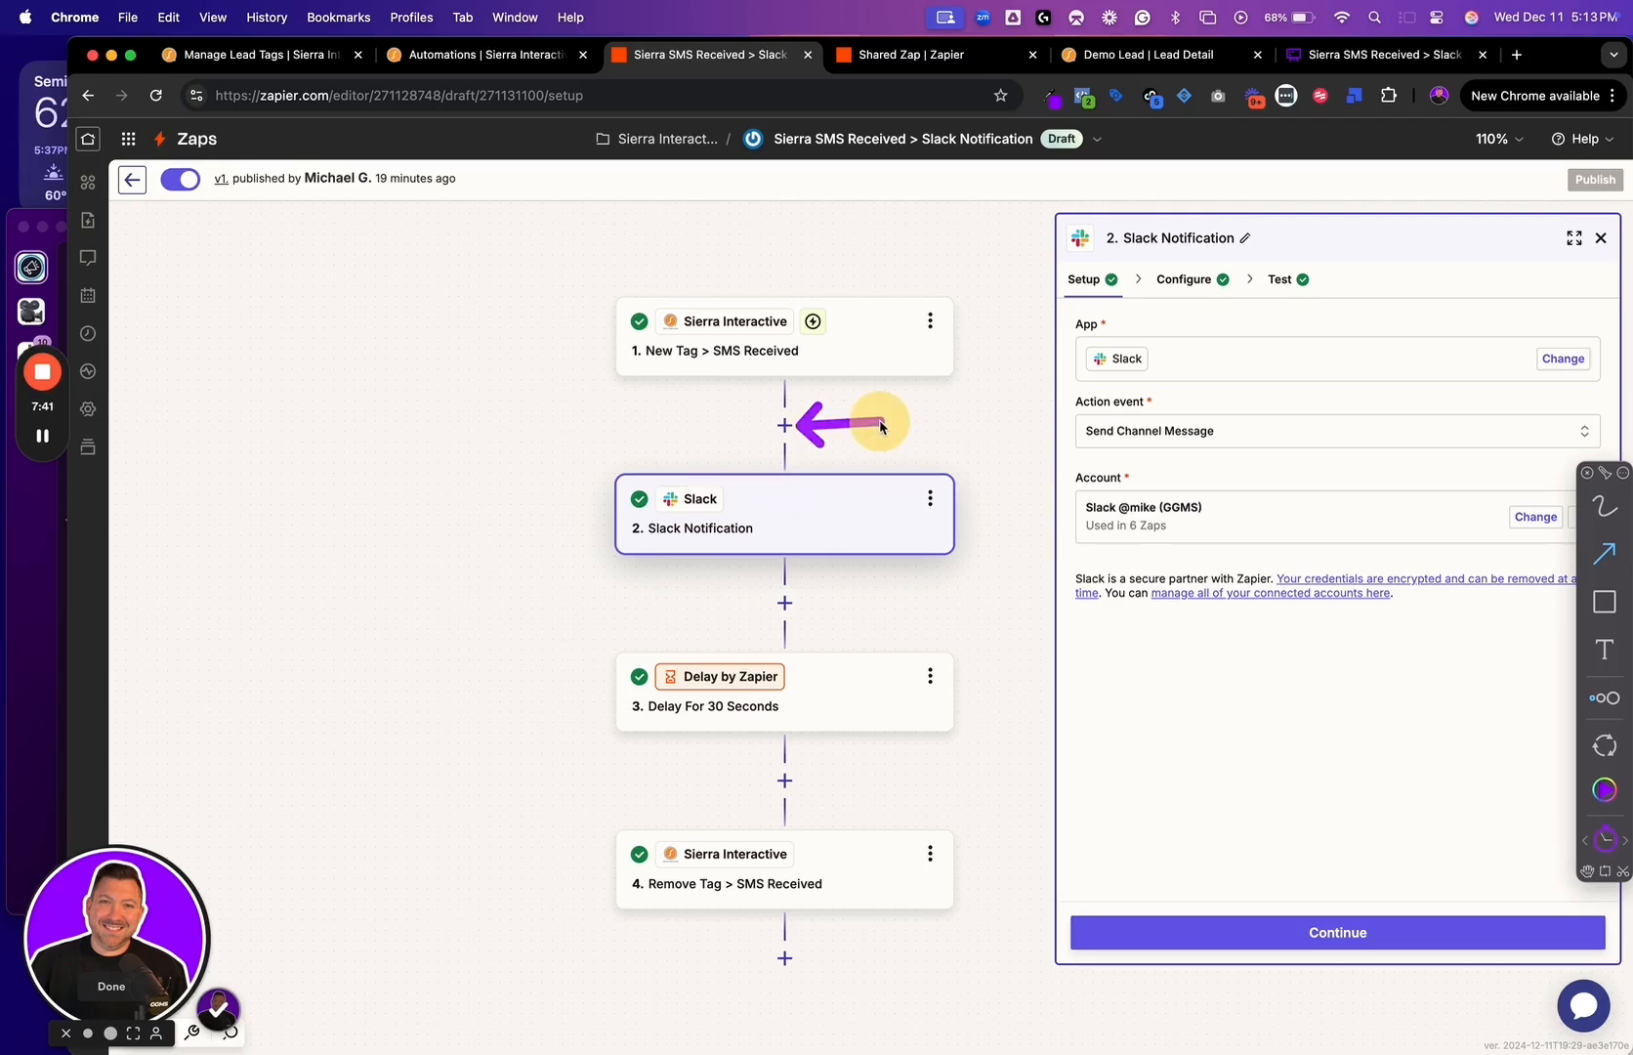
left_click_drag(1160, 353, 1227, 319)
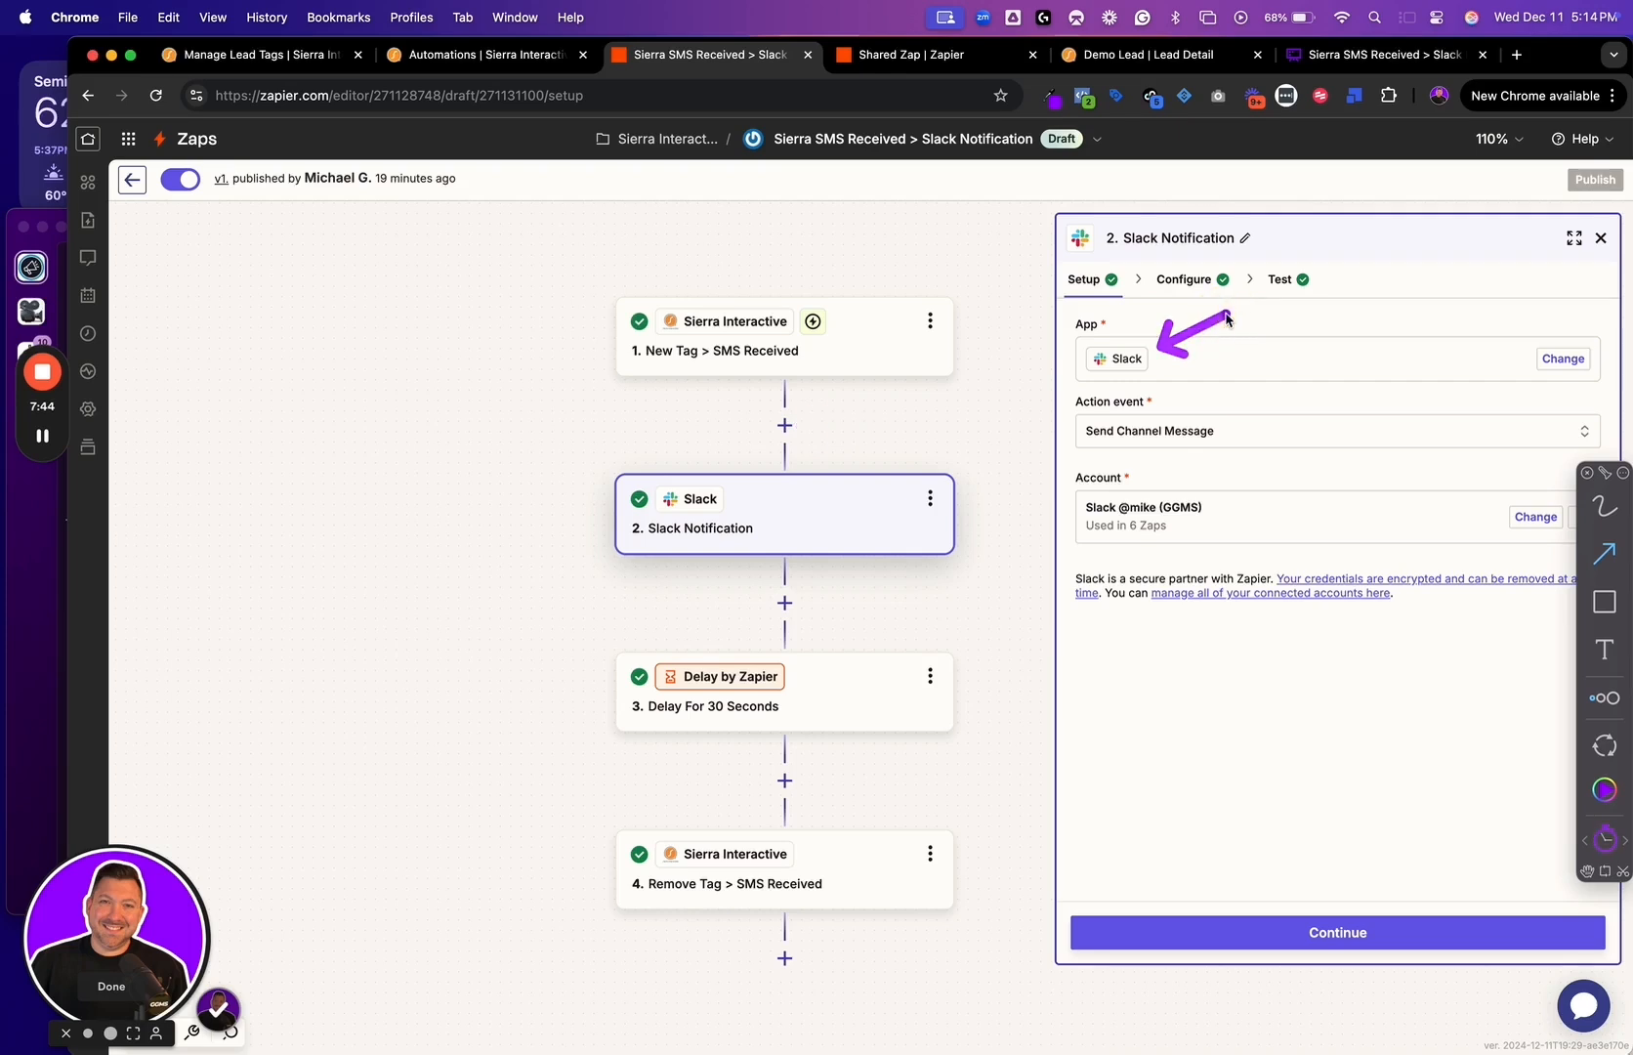
left_click_drag(1176, 420, 1261, 377)
Browse the available Slack action events, find Send Channel Message, and close the list without changing the selection
left_click(1251, 437)
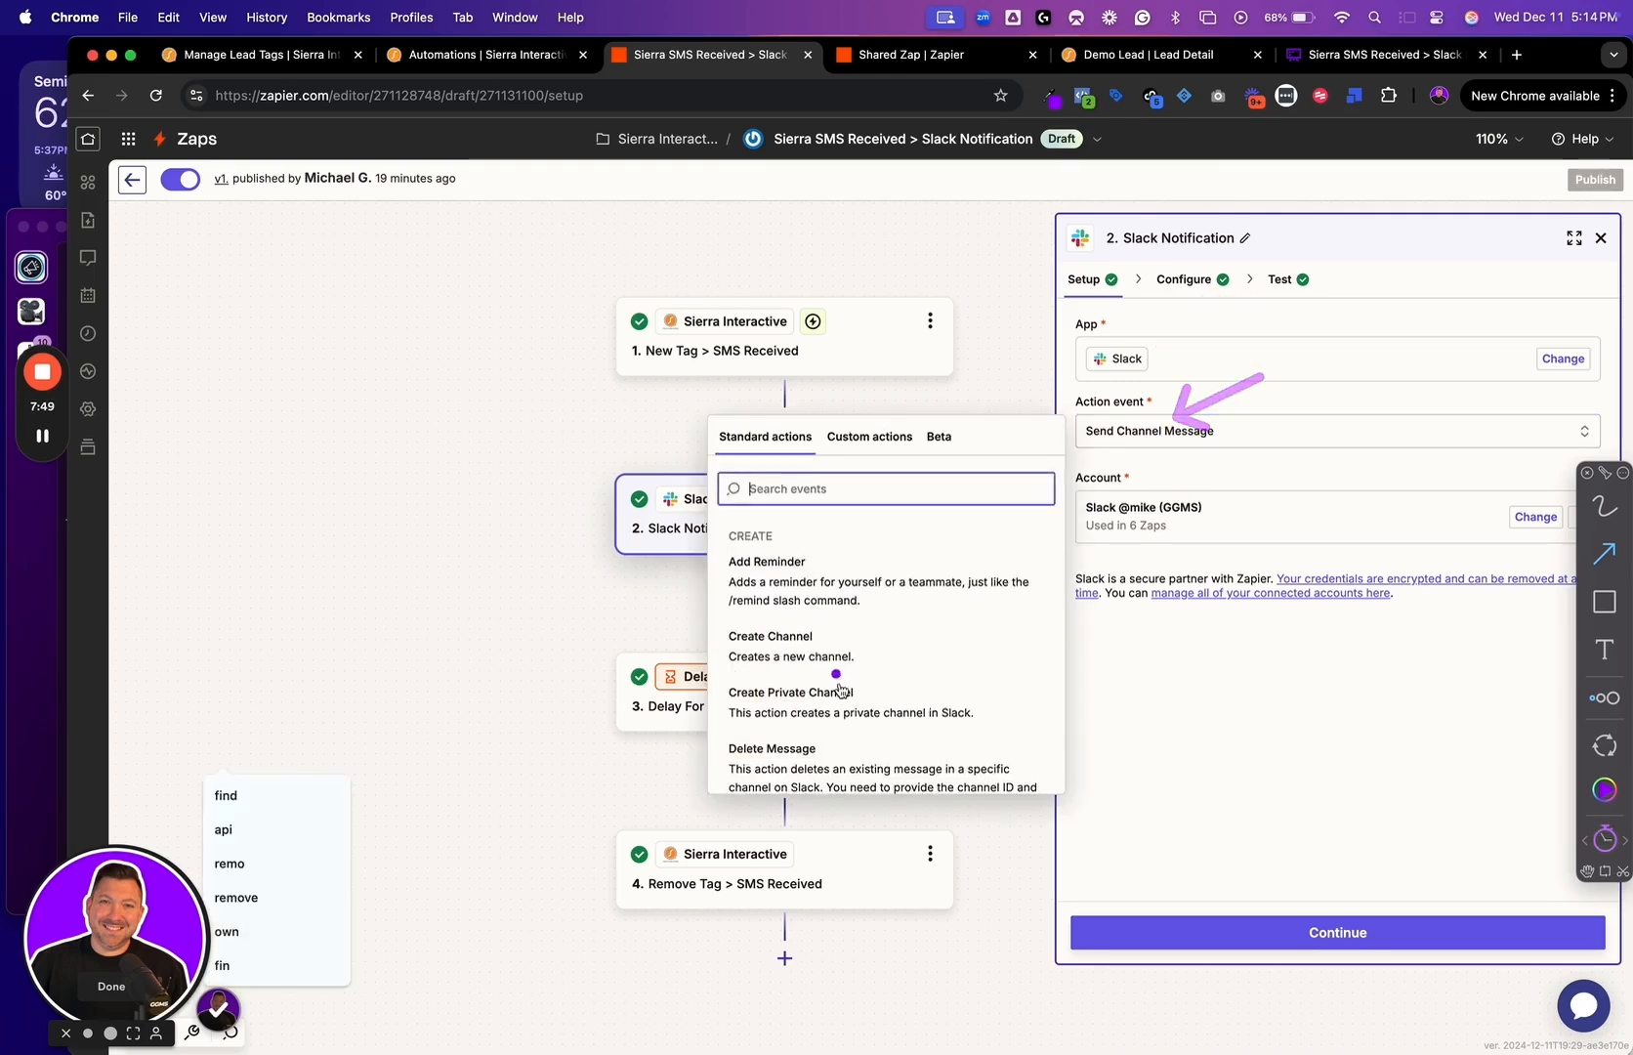
scroll(838, 688, "down", 2)
scroll(837, 689, "down", 5)
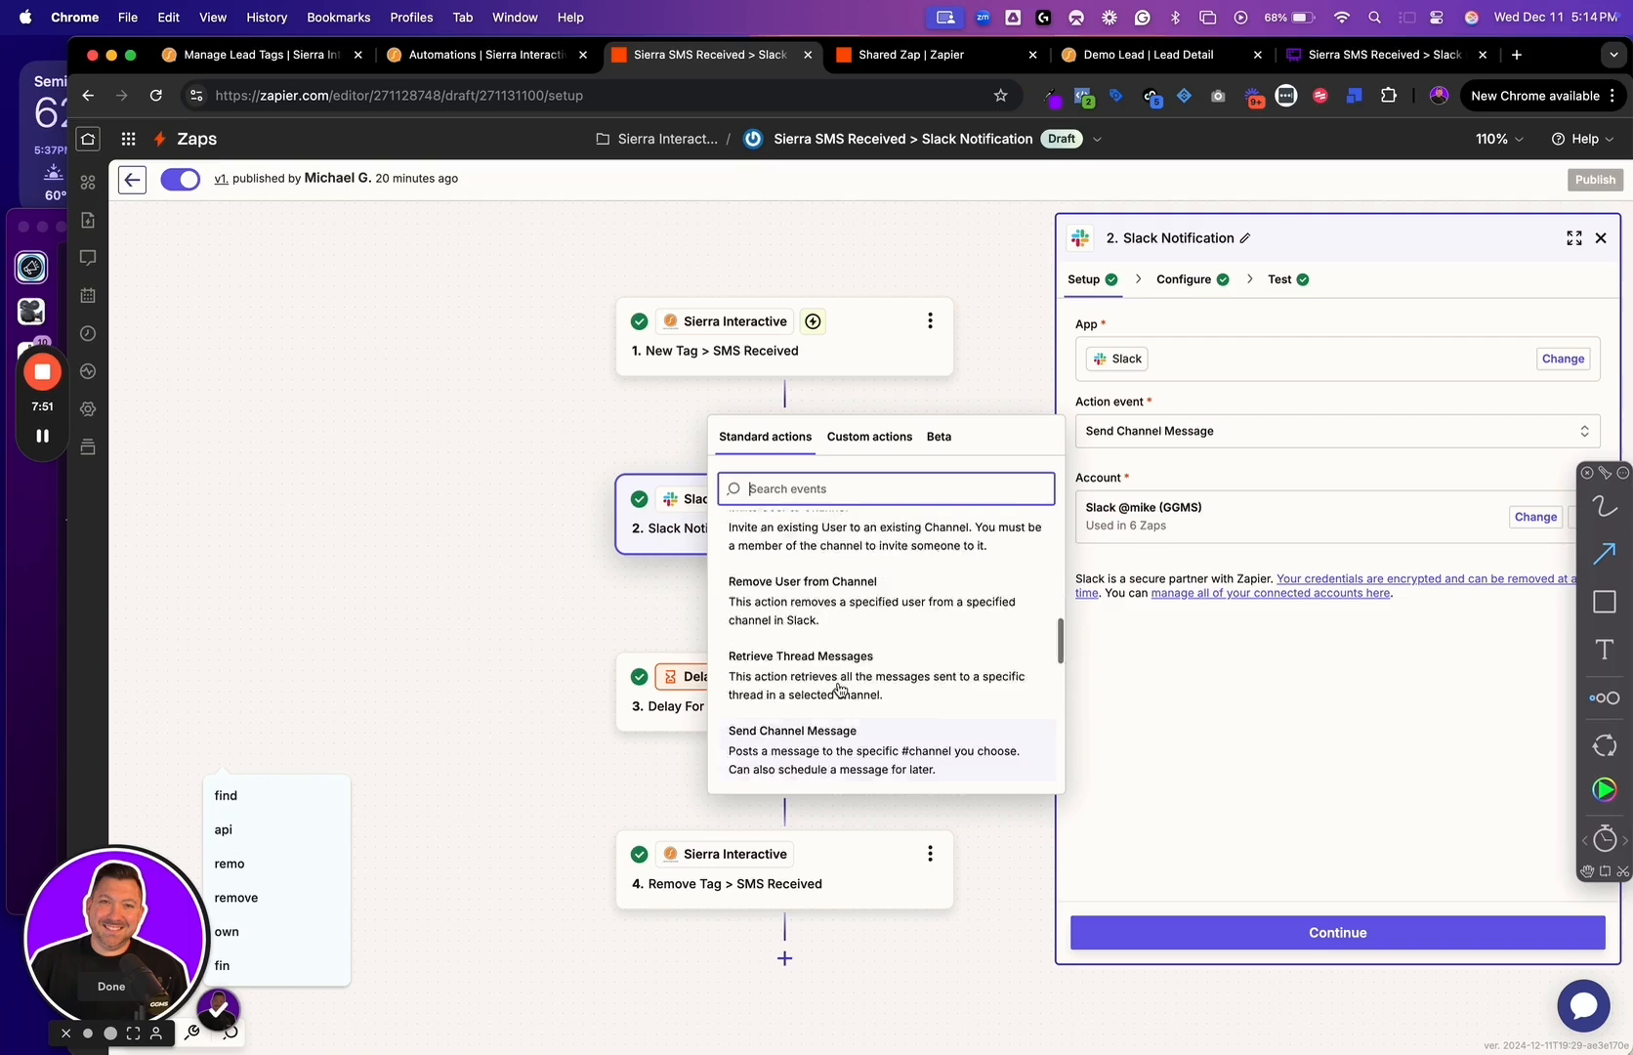
scroll(855, 679, "up", 10)
scroll(860, 674, "down", 10)
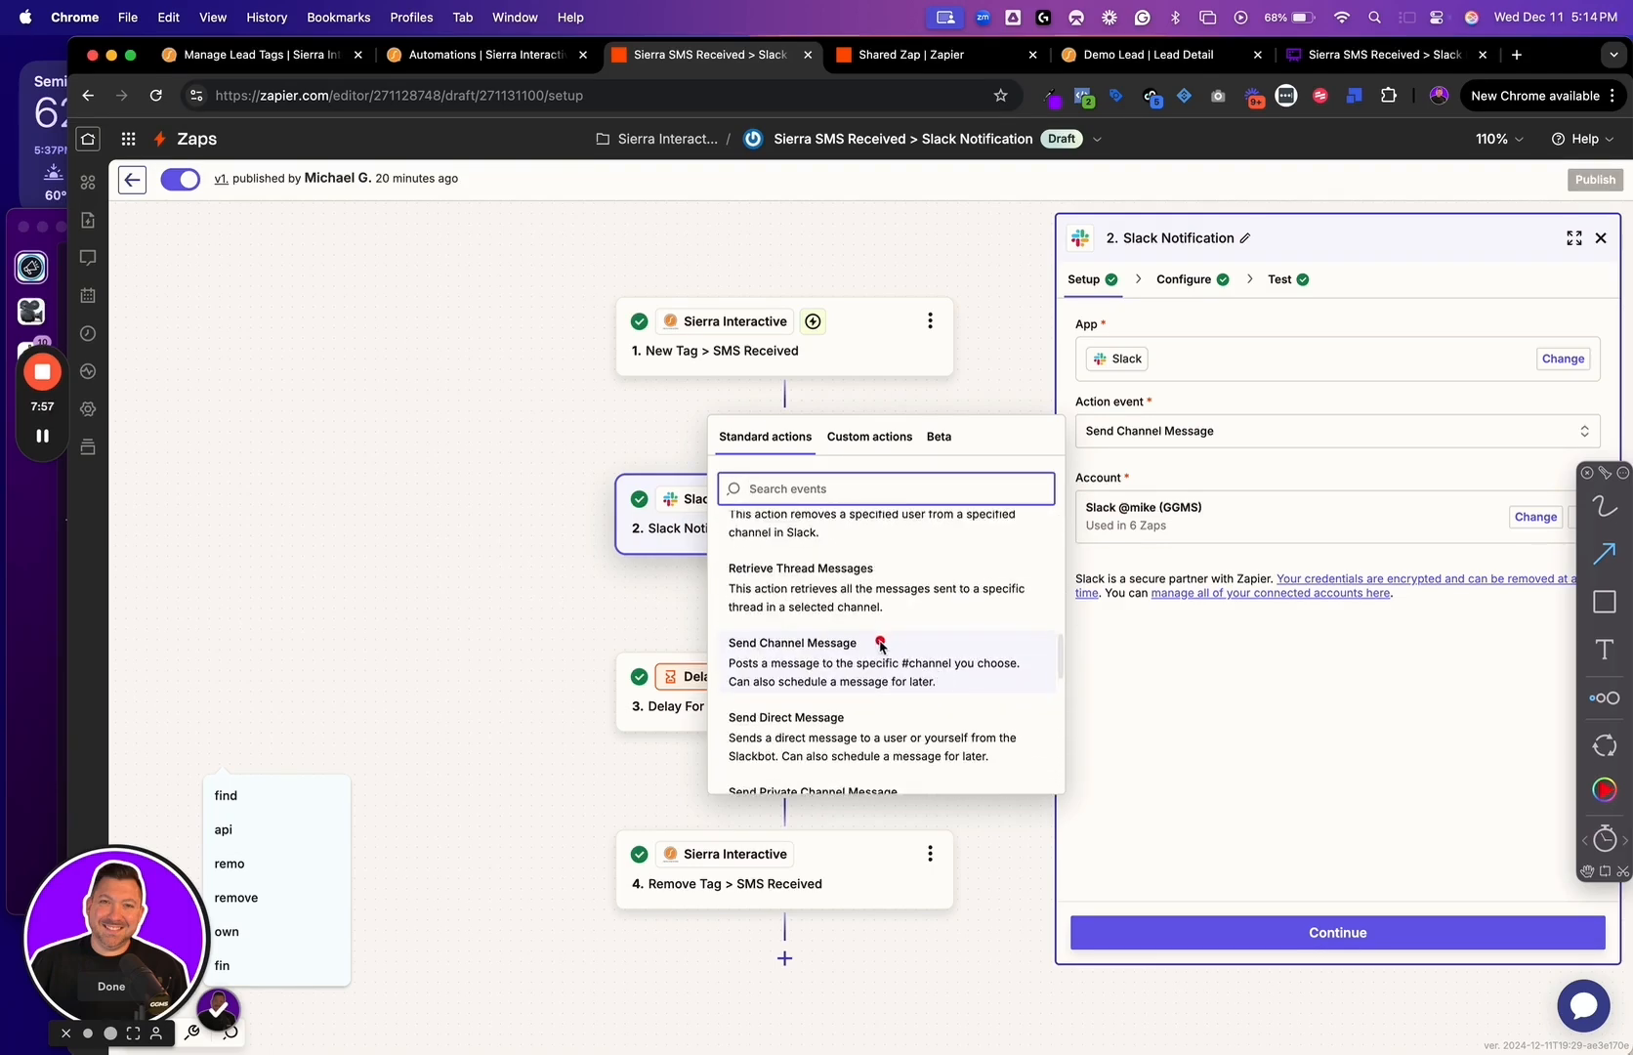
left_click_drag(871, 645, 963, 601)
key("ctrl+super+space")
key("ctrl+super+space")
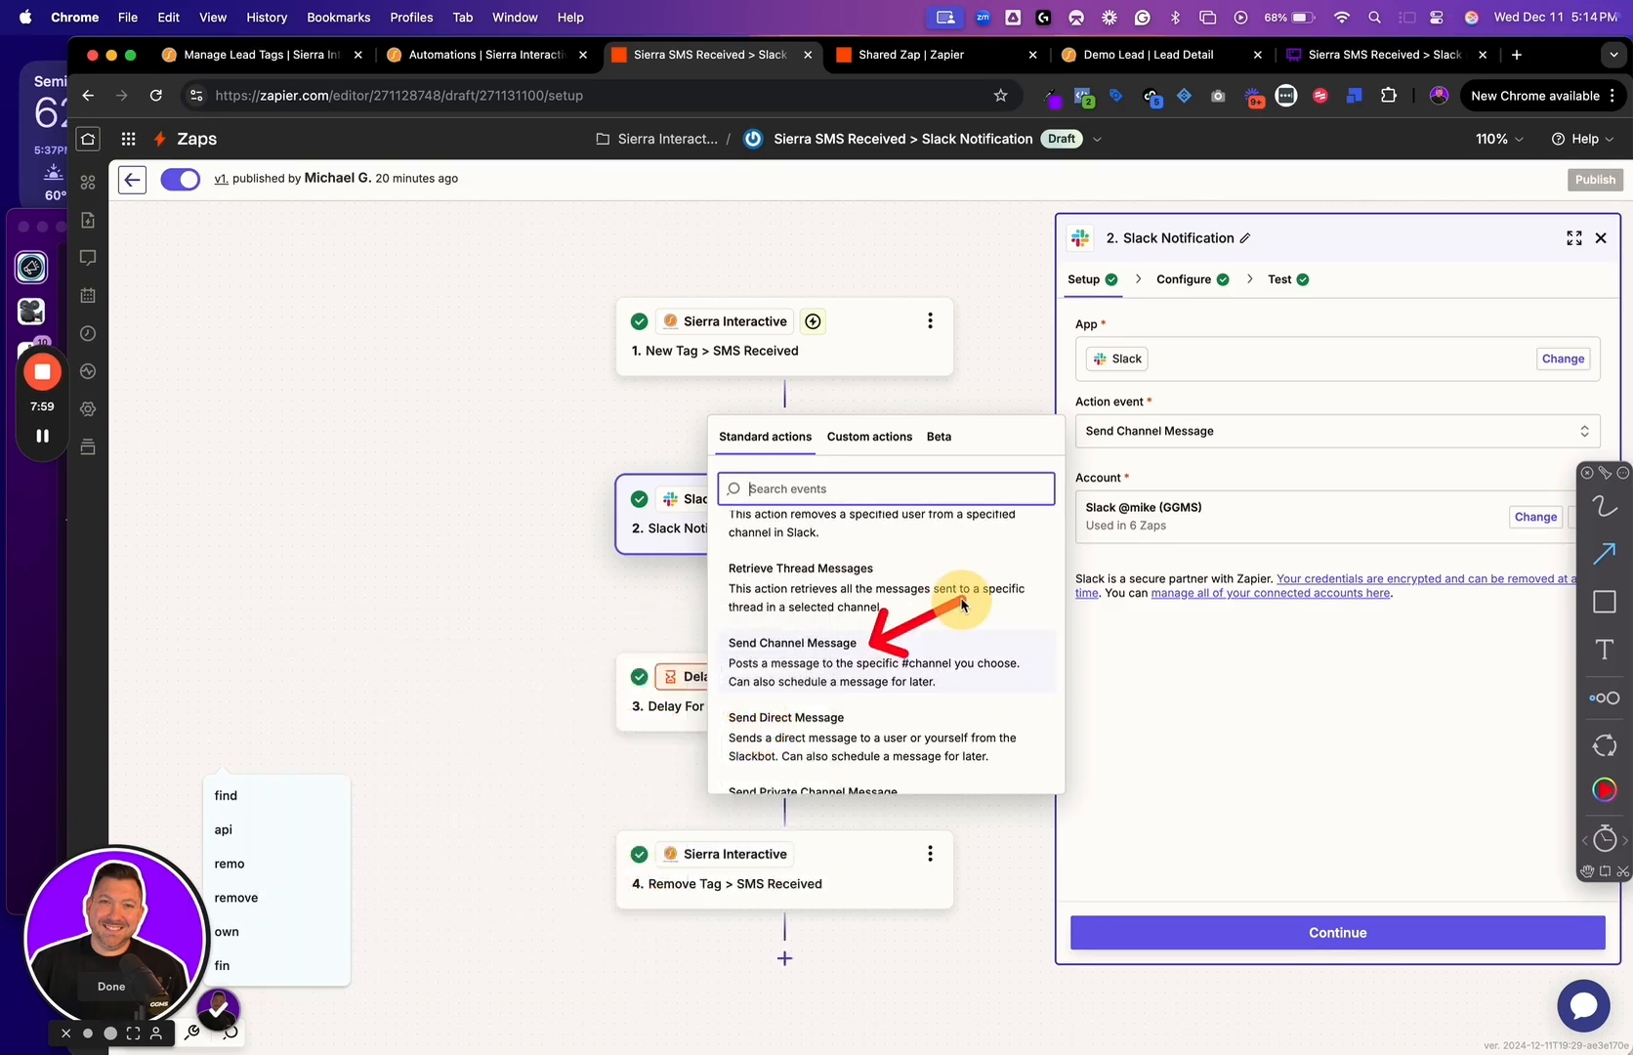
left_click(1136, 672)
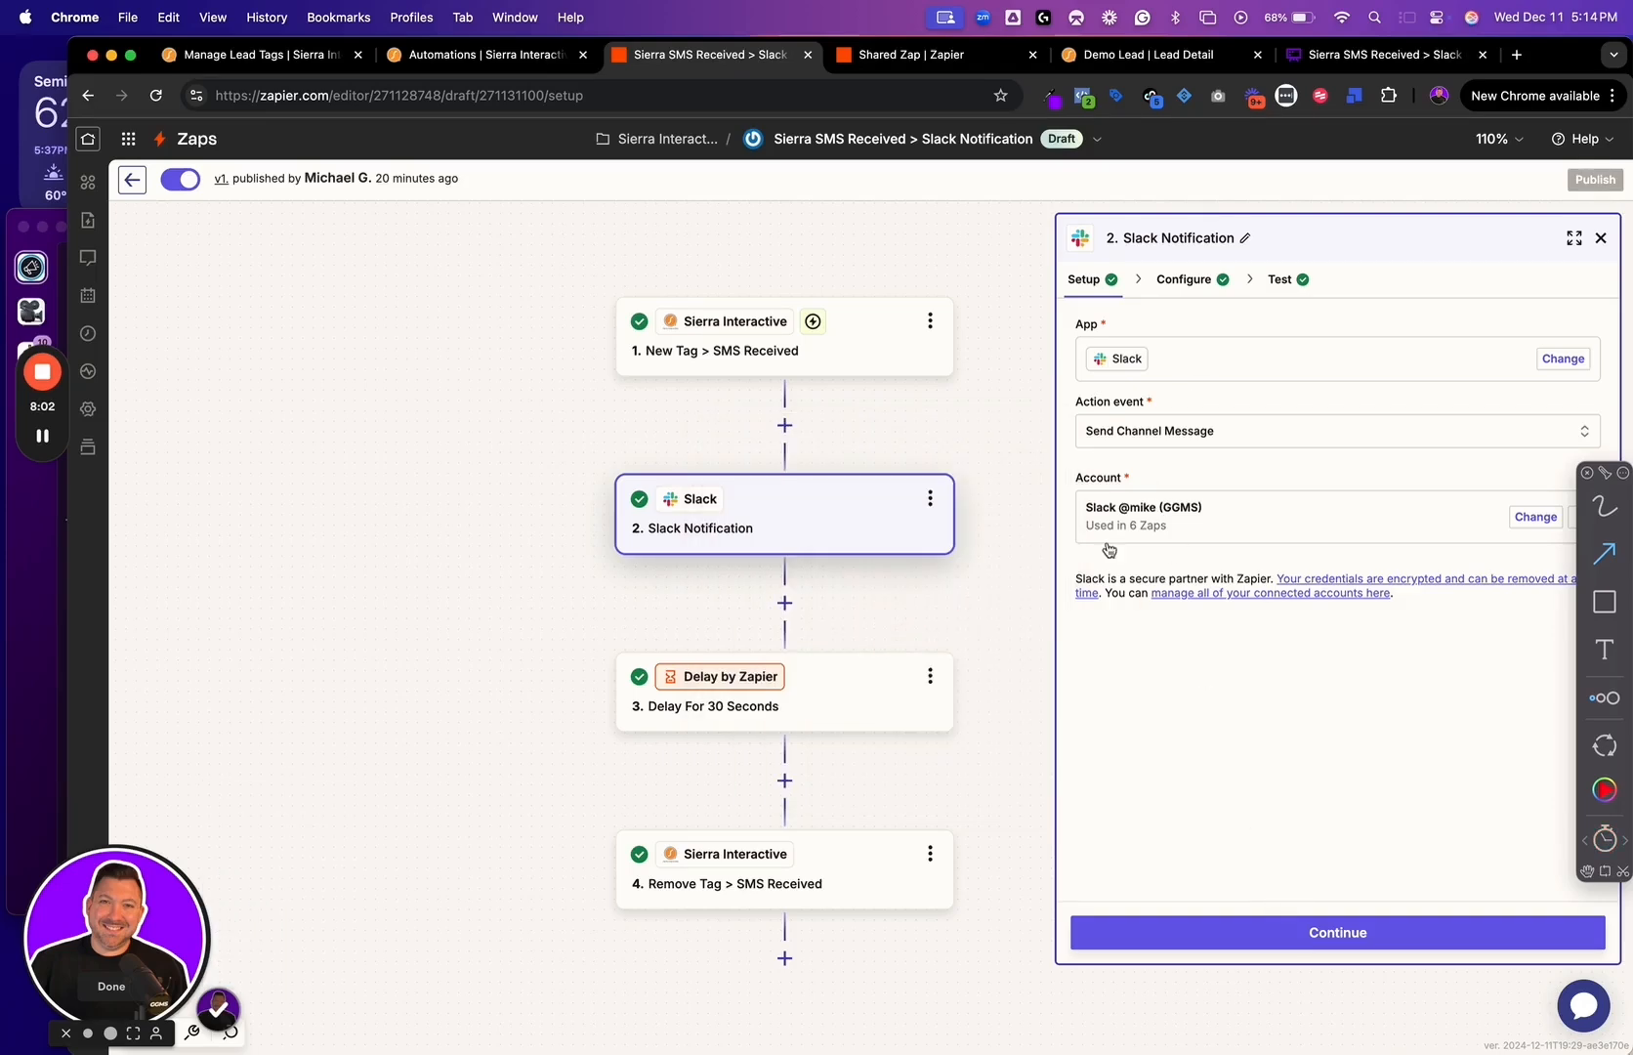
Open the Slack step's configuration, view the alert-sierra-interactive channel in Slack, and return to the Zap editor
left_click(1287, 938)
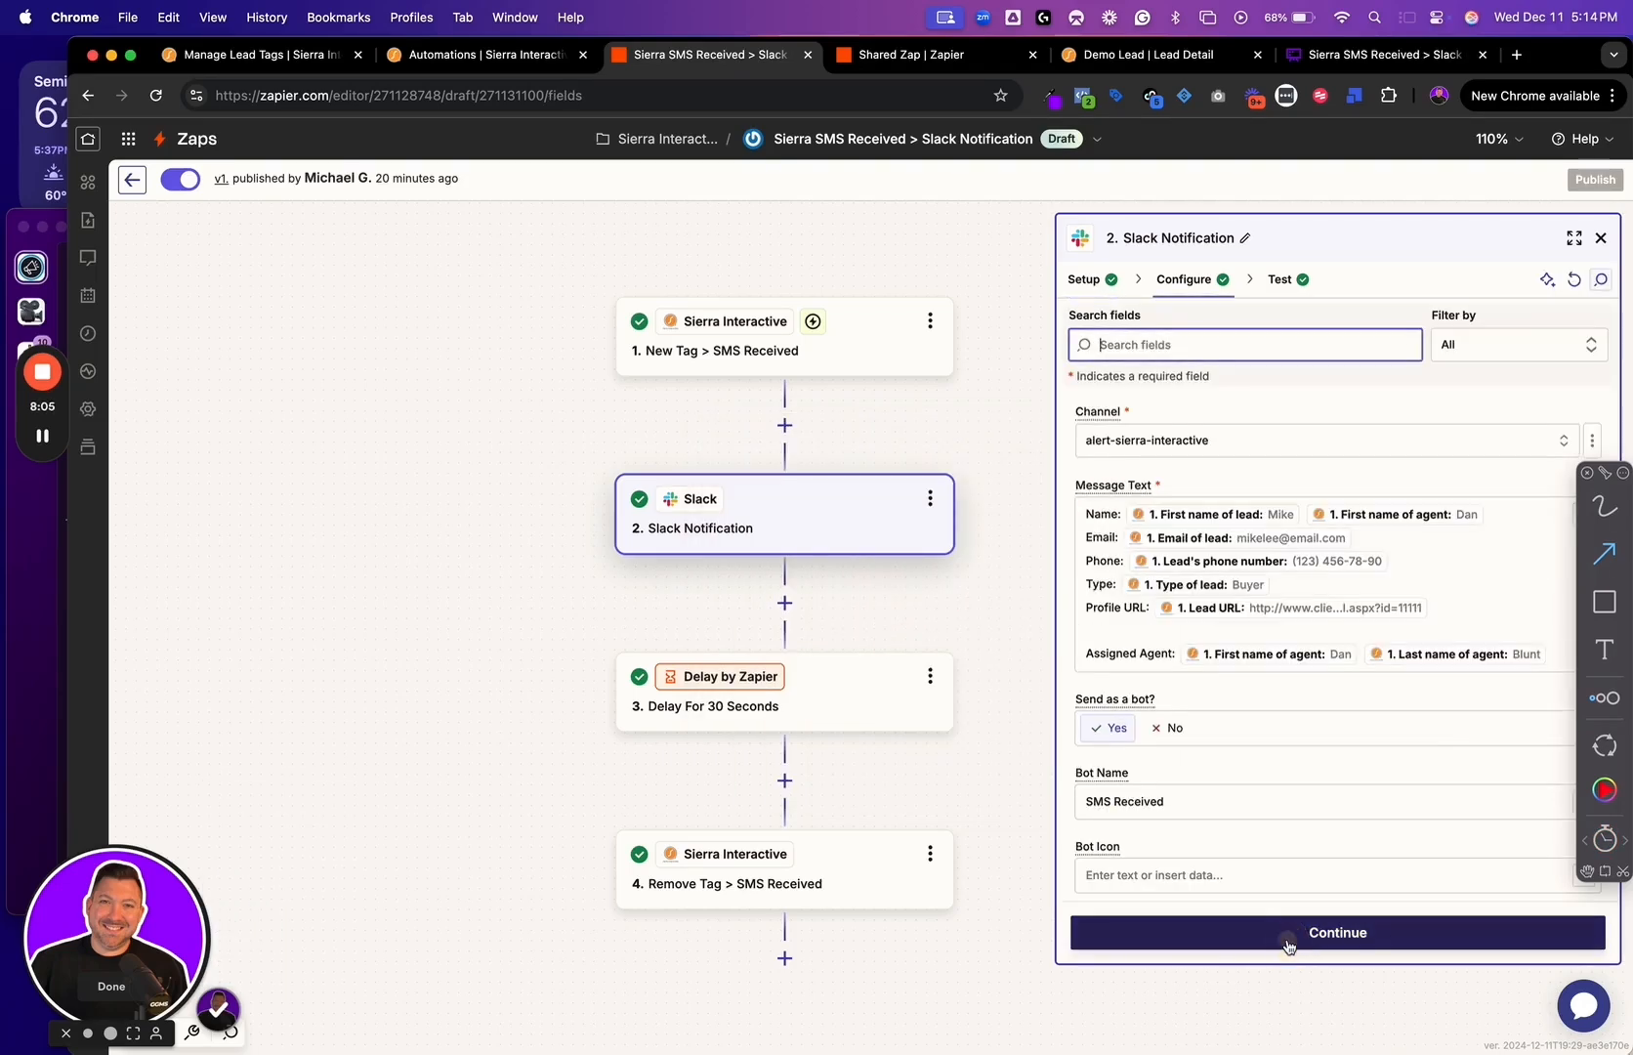
left_click(20, 655)
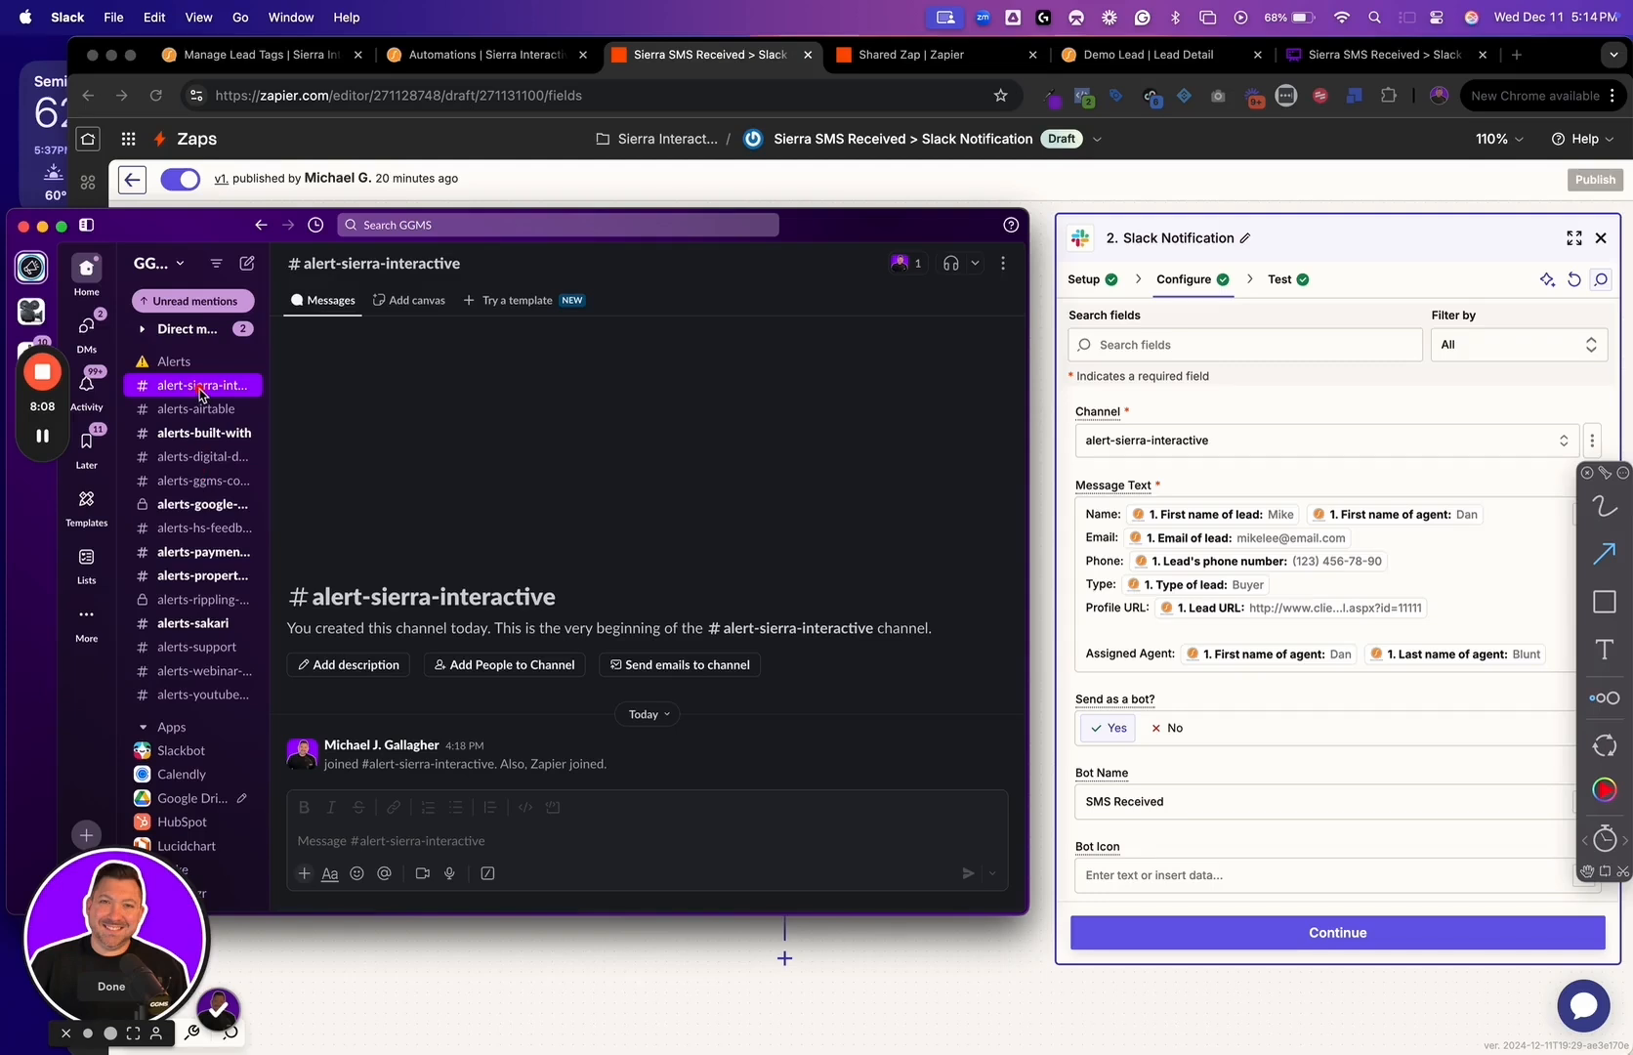
left_click_drag(270, 395, 363, 401)
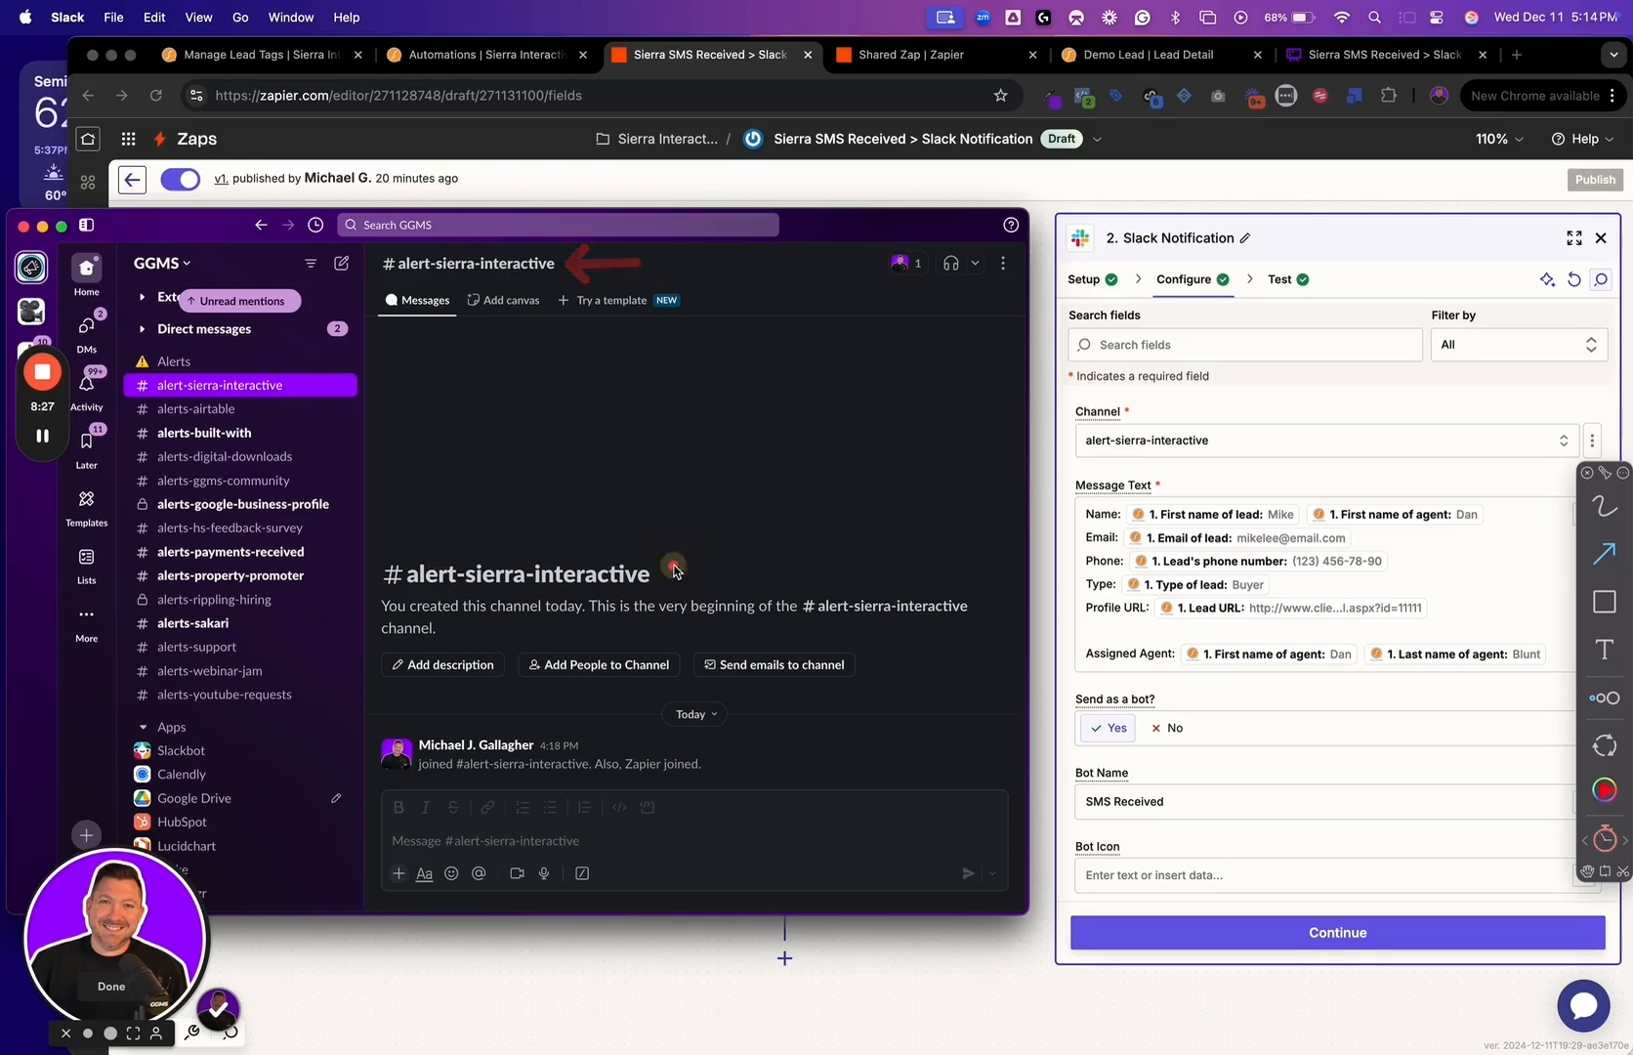
left_click_drag(672, 574, 723, 538)
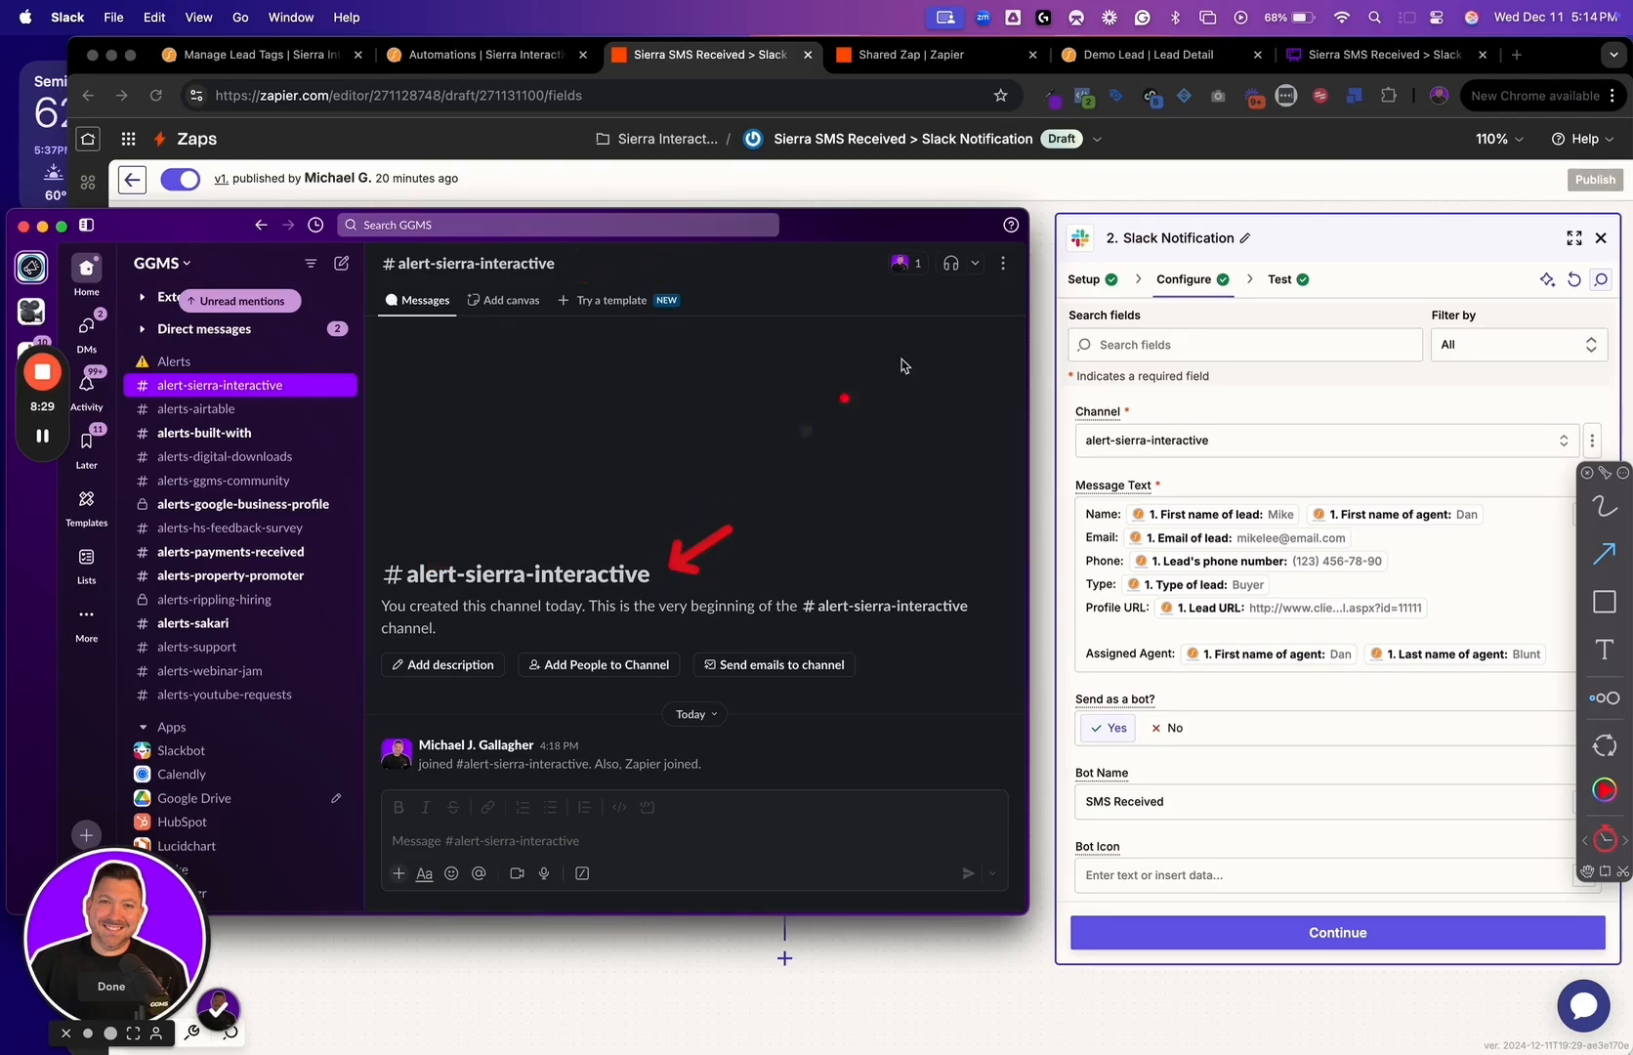
left_click(1300, 344)
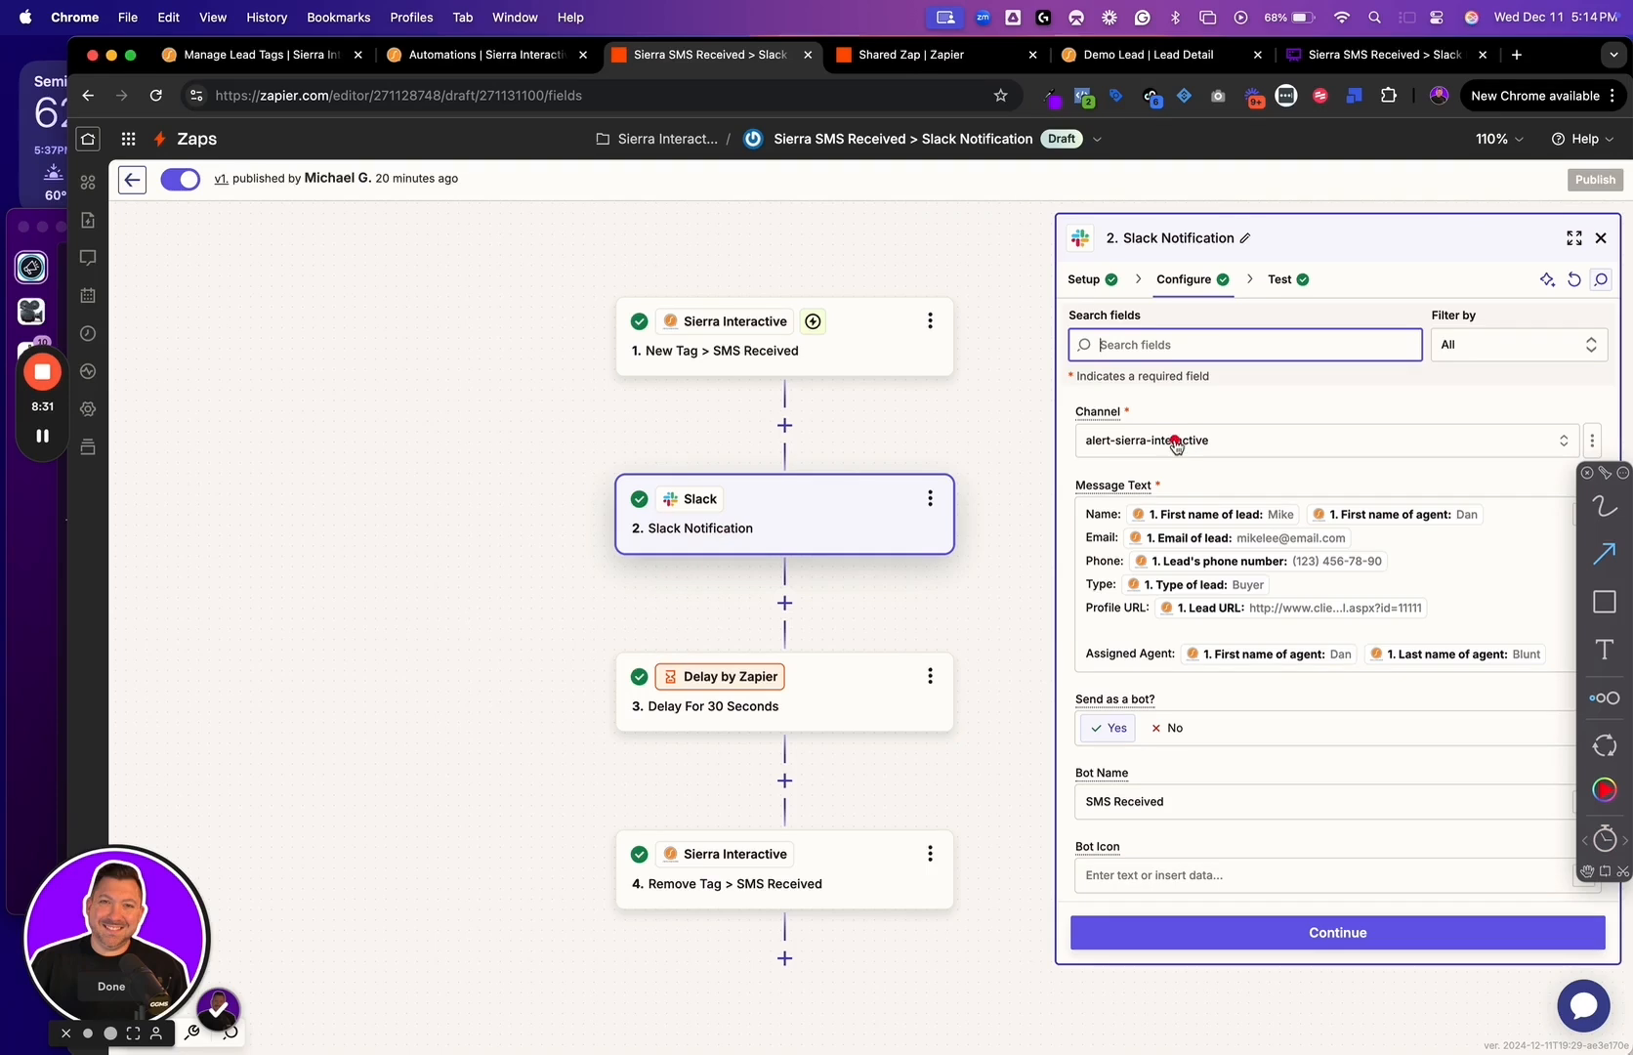
Review the Slack step's channel, message text fields, assigned agent line and bot name, and open its test data
left_click_drag(1152, 404, 1219, 410)
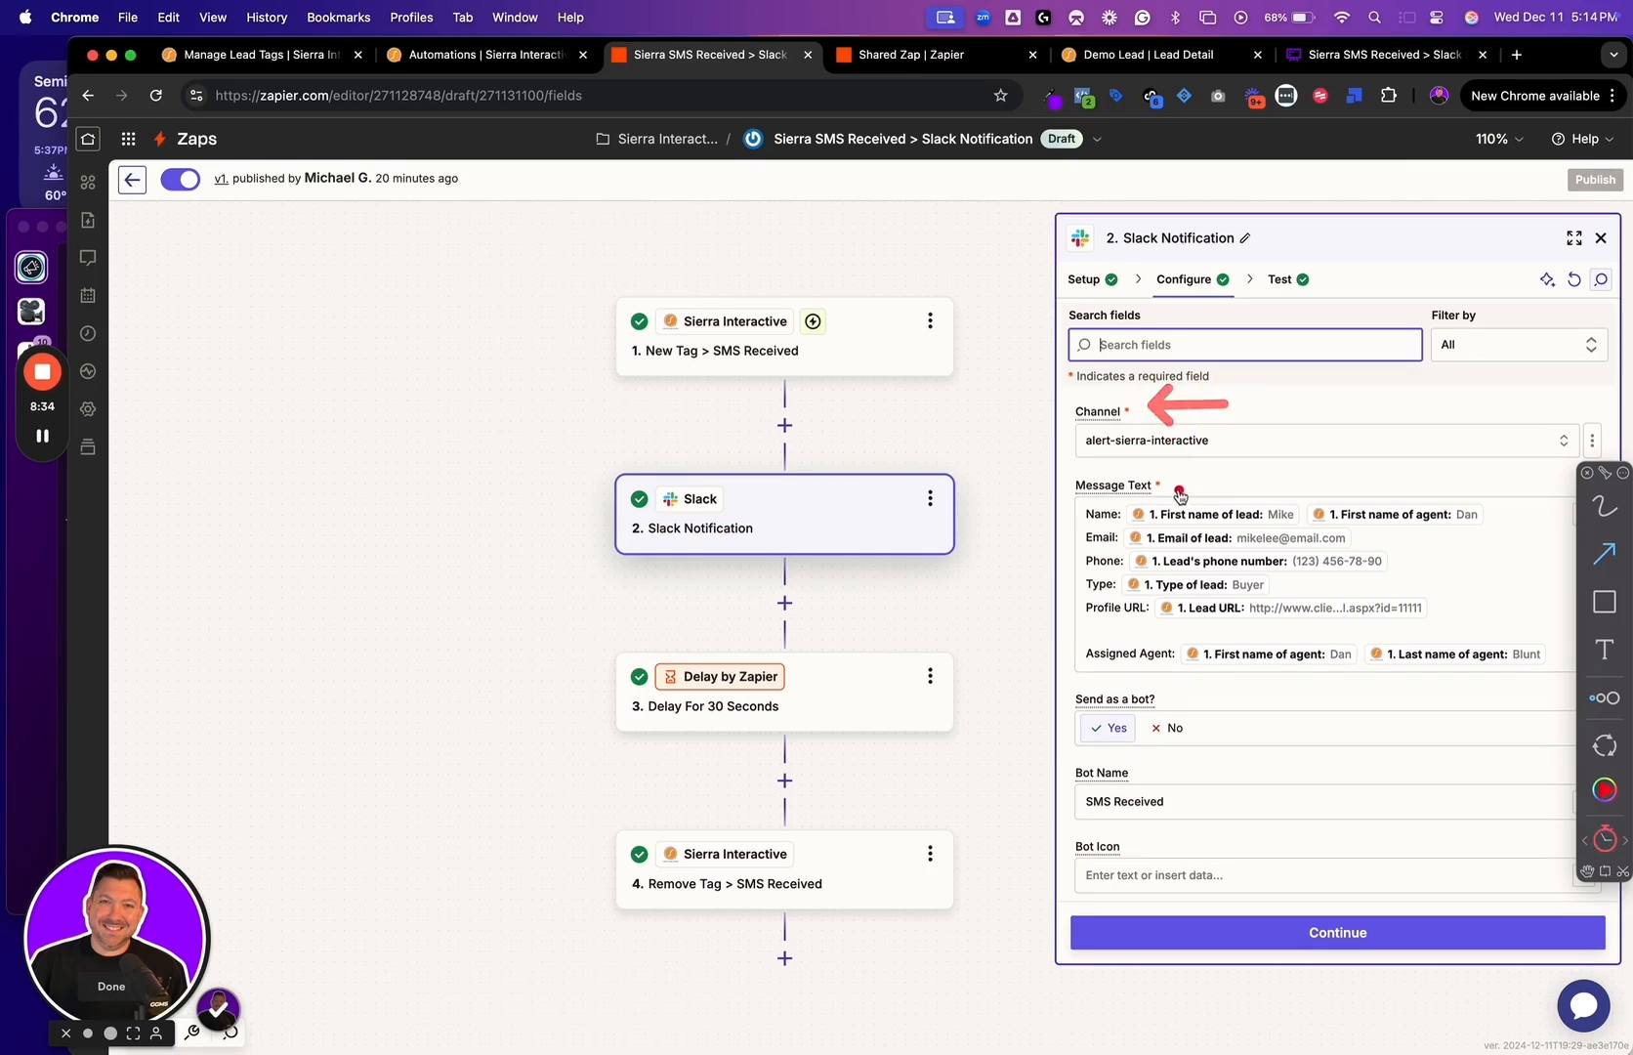
left_click_drag(1176, 484, 1301, 478)
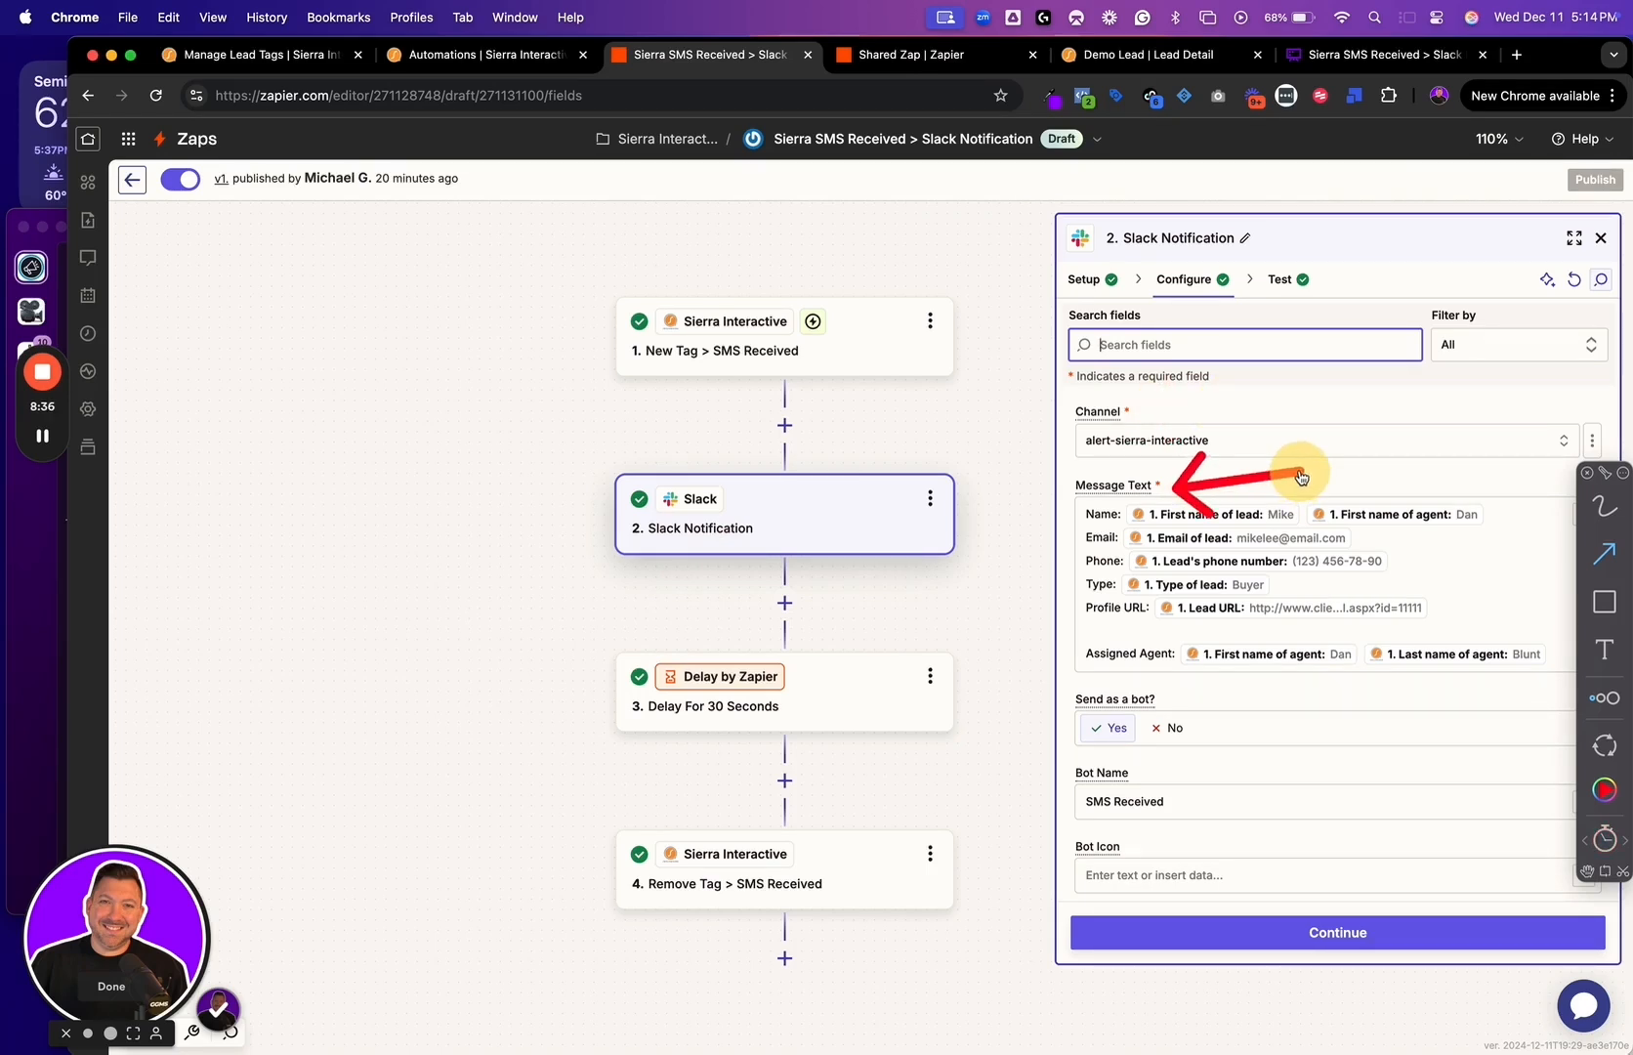
left_click_drag(1060, 526, 955, 503)
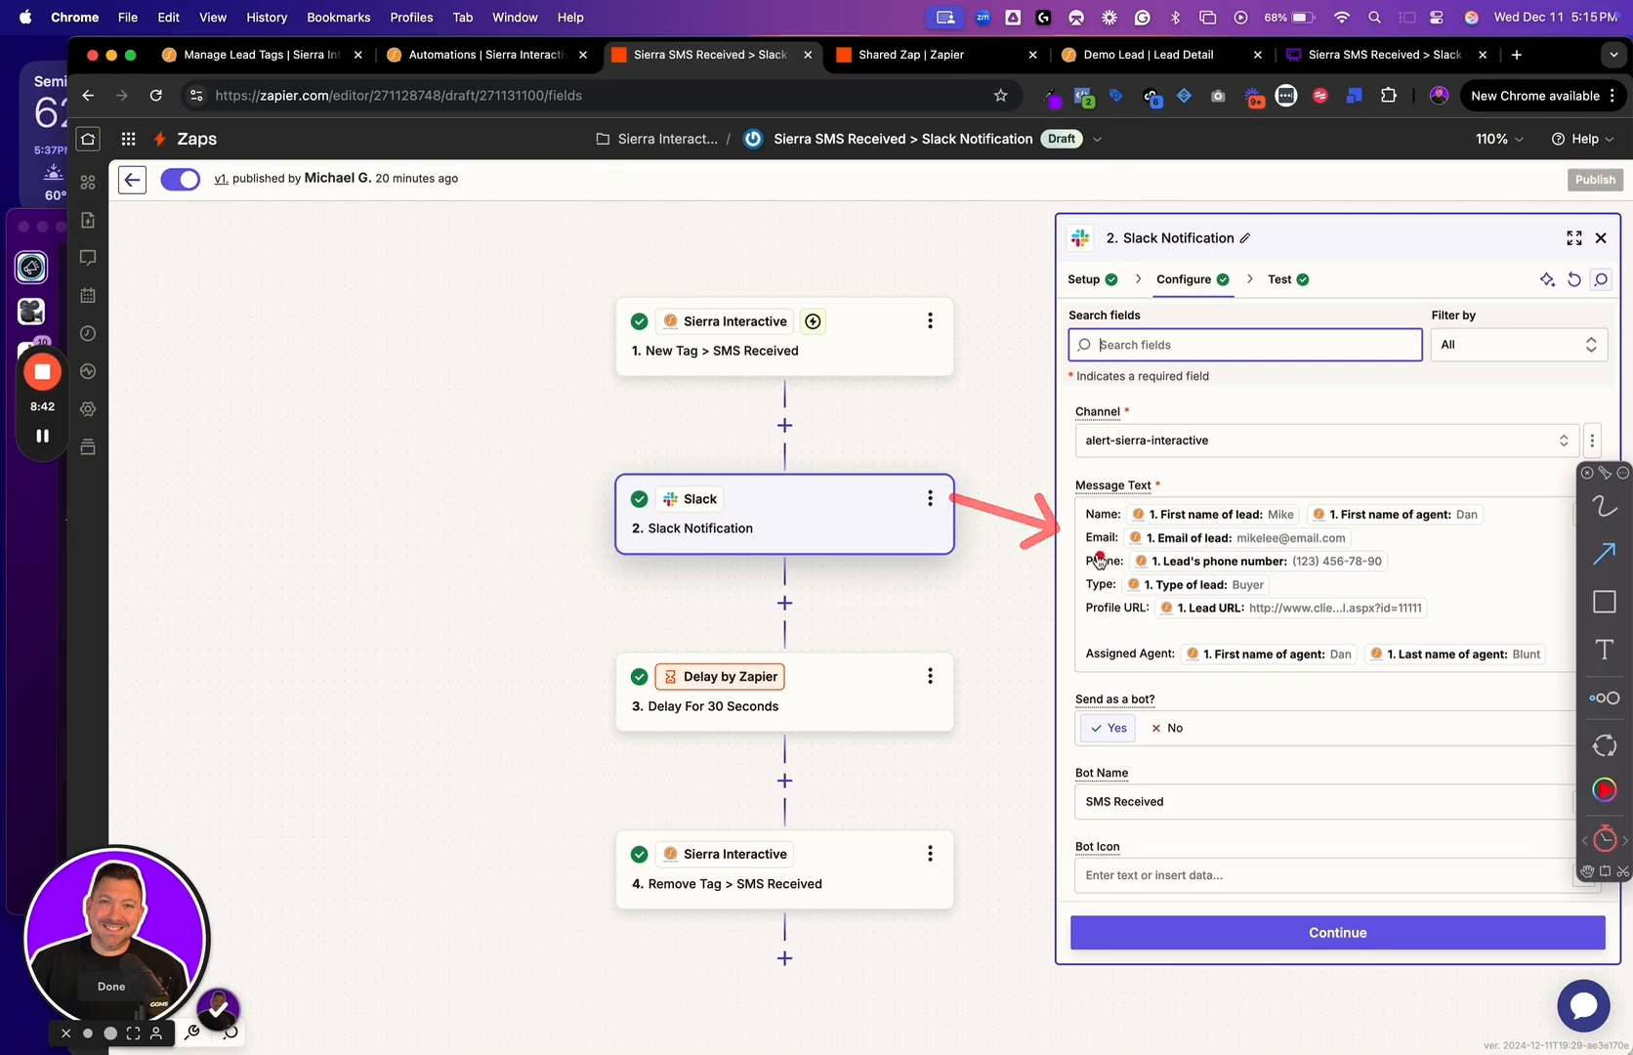
mouse_move(1082, 550)
left_mouse_down()
mouse_move(1045, 555)
mouse_move(1041, 573)
mouse_move(1017, 516)
left_mouse_up()
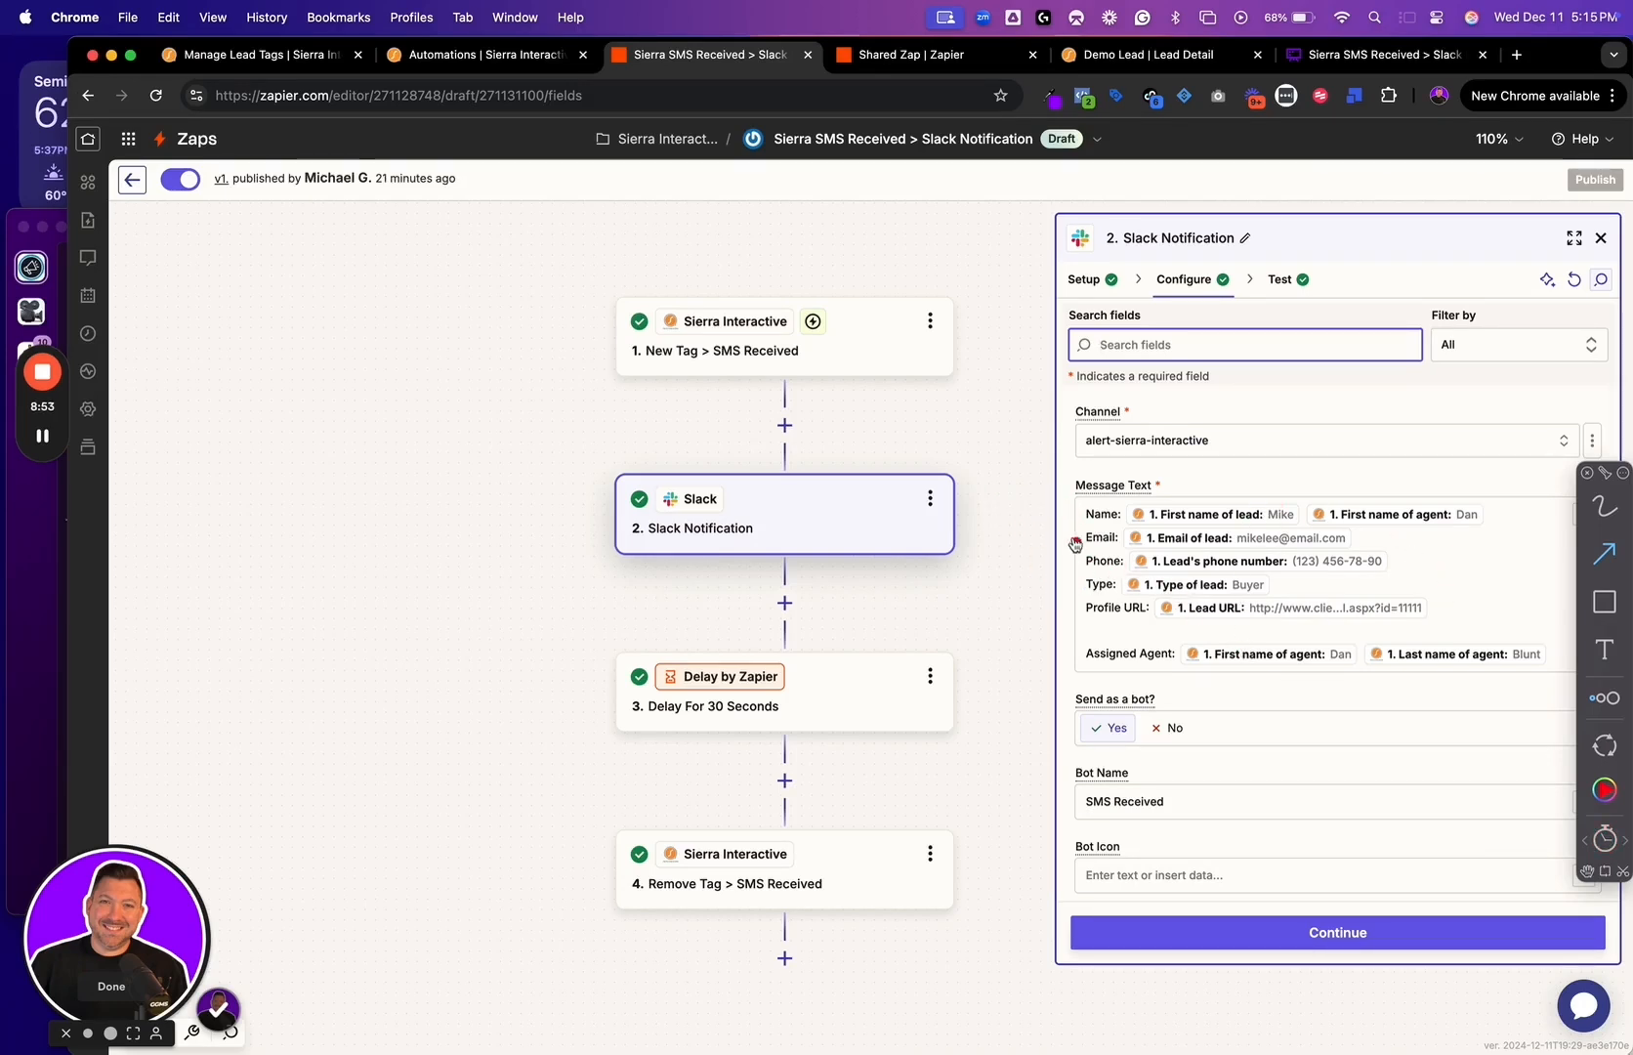
mouse_move(1076, 536)
left_mouse_down()
mouse_move(1025, 535)
mouse_move(1038, 593)
left_mouse_up()
left_click_drag(1082, 512, 997, 488)
left_click_drag(1079, 609, 982, 613)
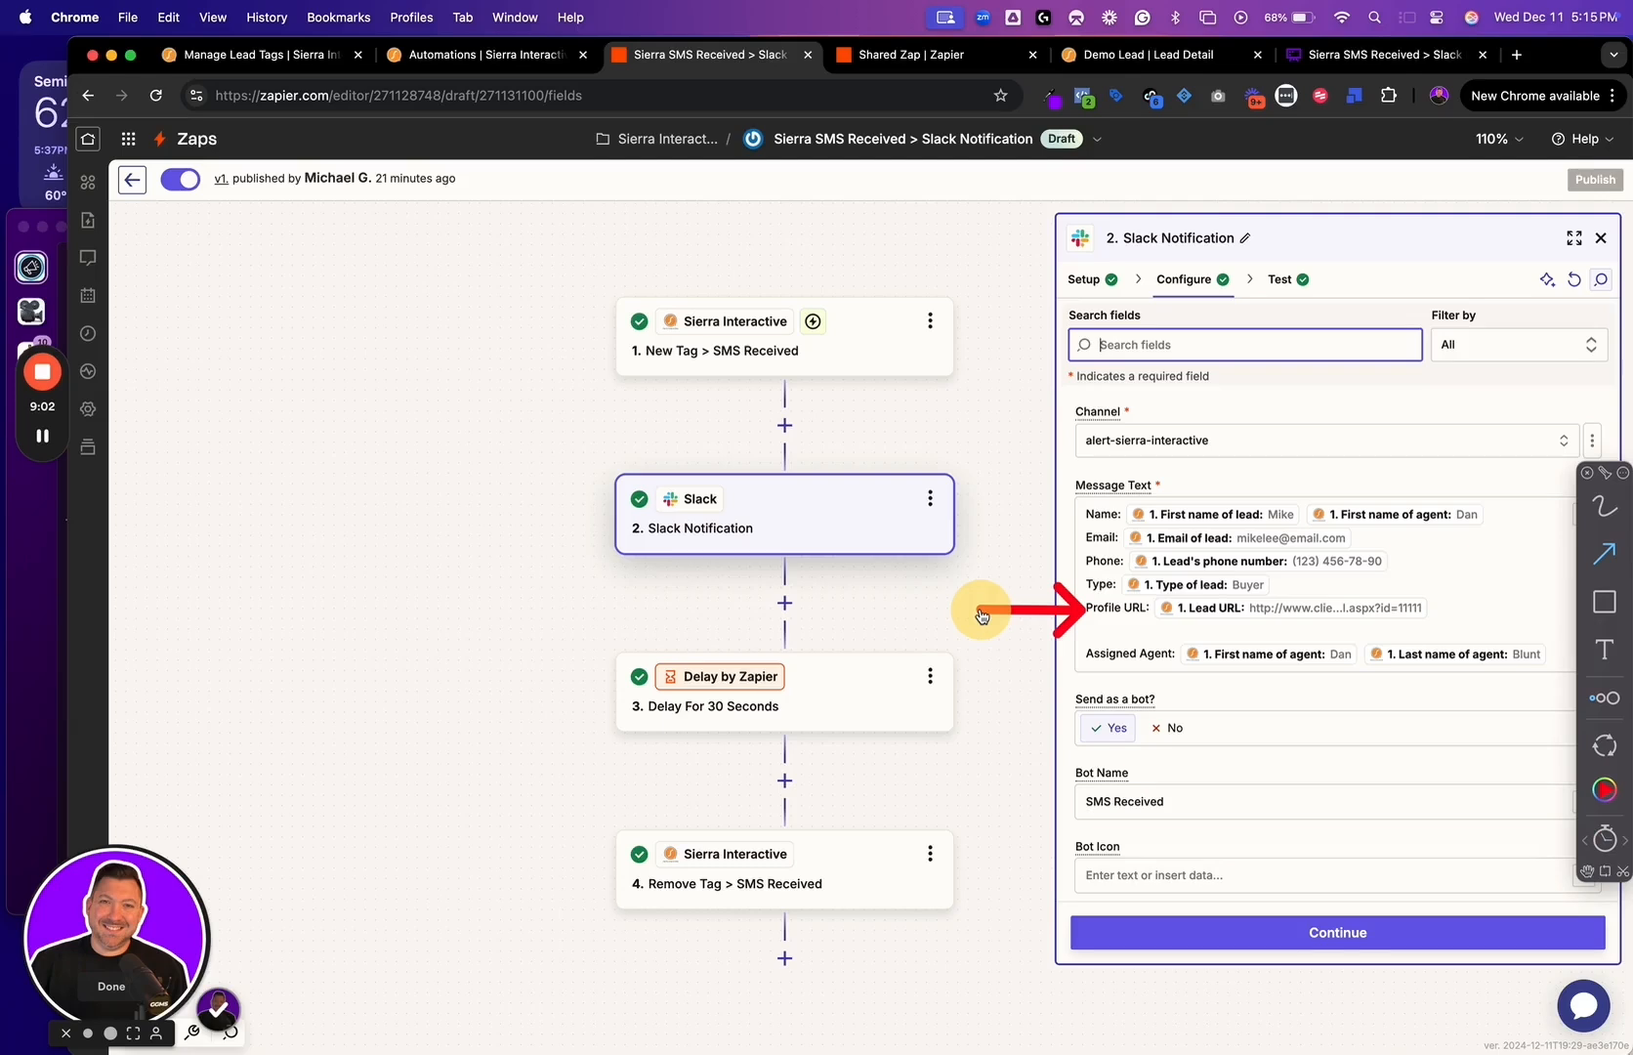
left_click_drag(1077, 656, 1005, 663)
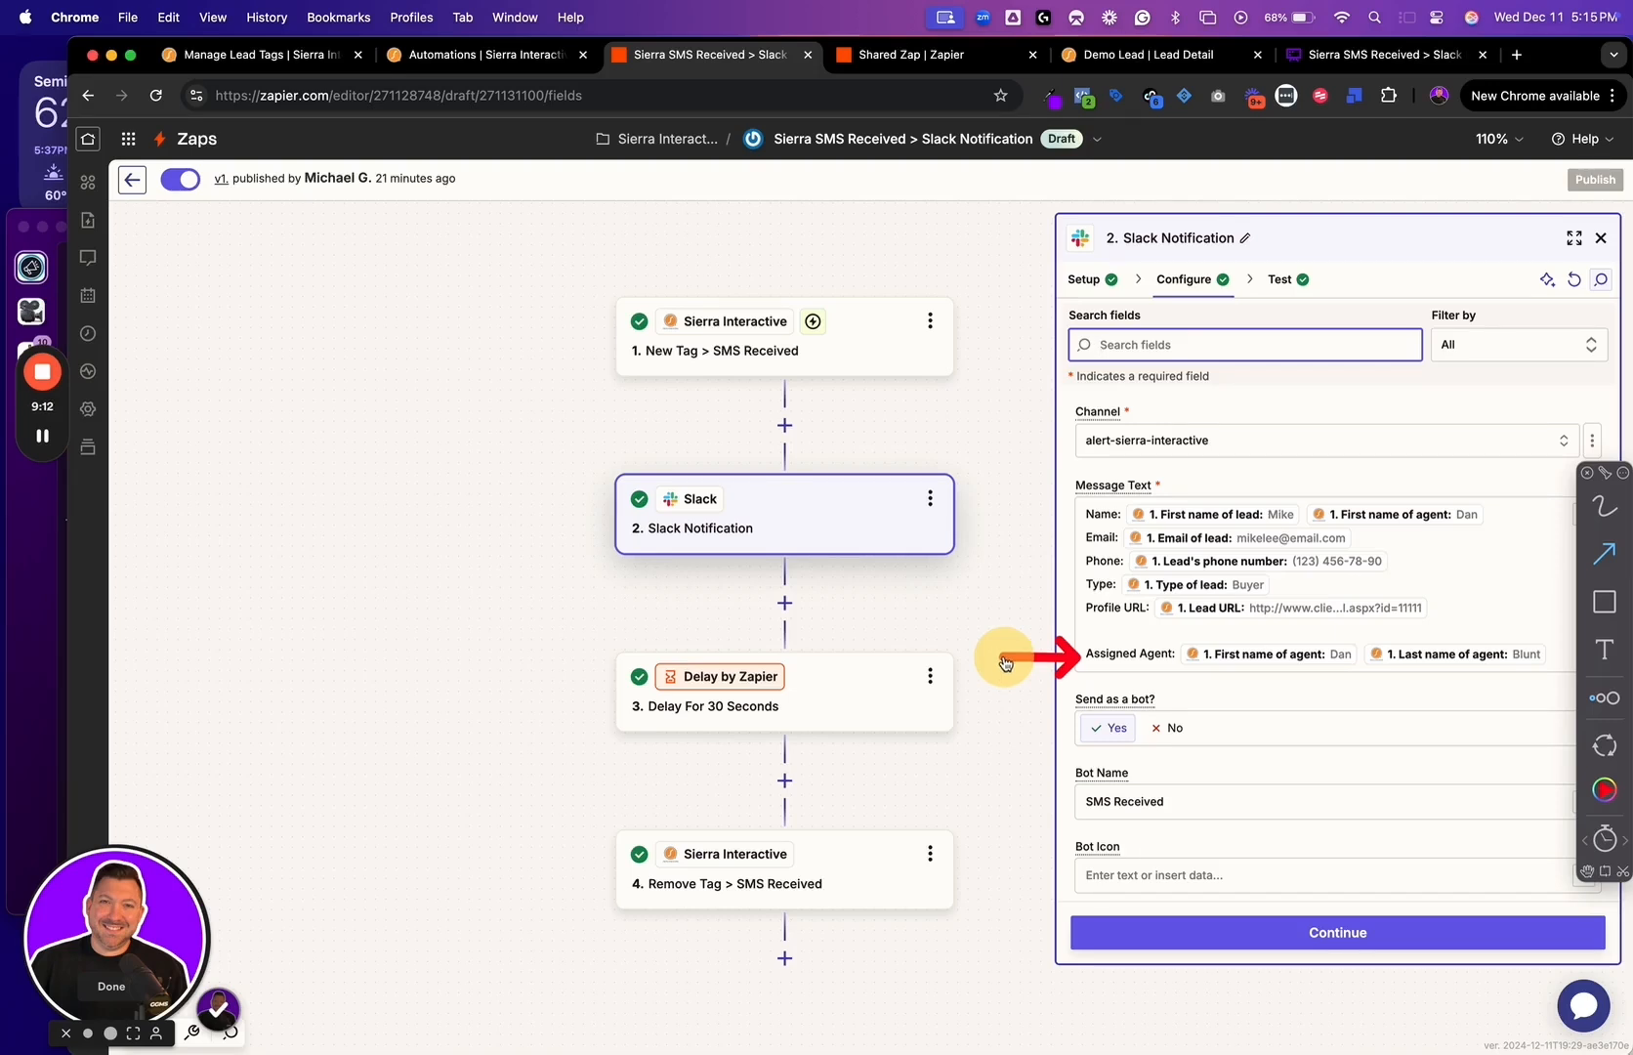
left_click_drag(1005, 663, 1002, 660)
left_click_drag(1064, 782, 963, 749)
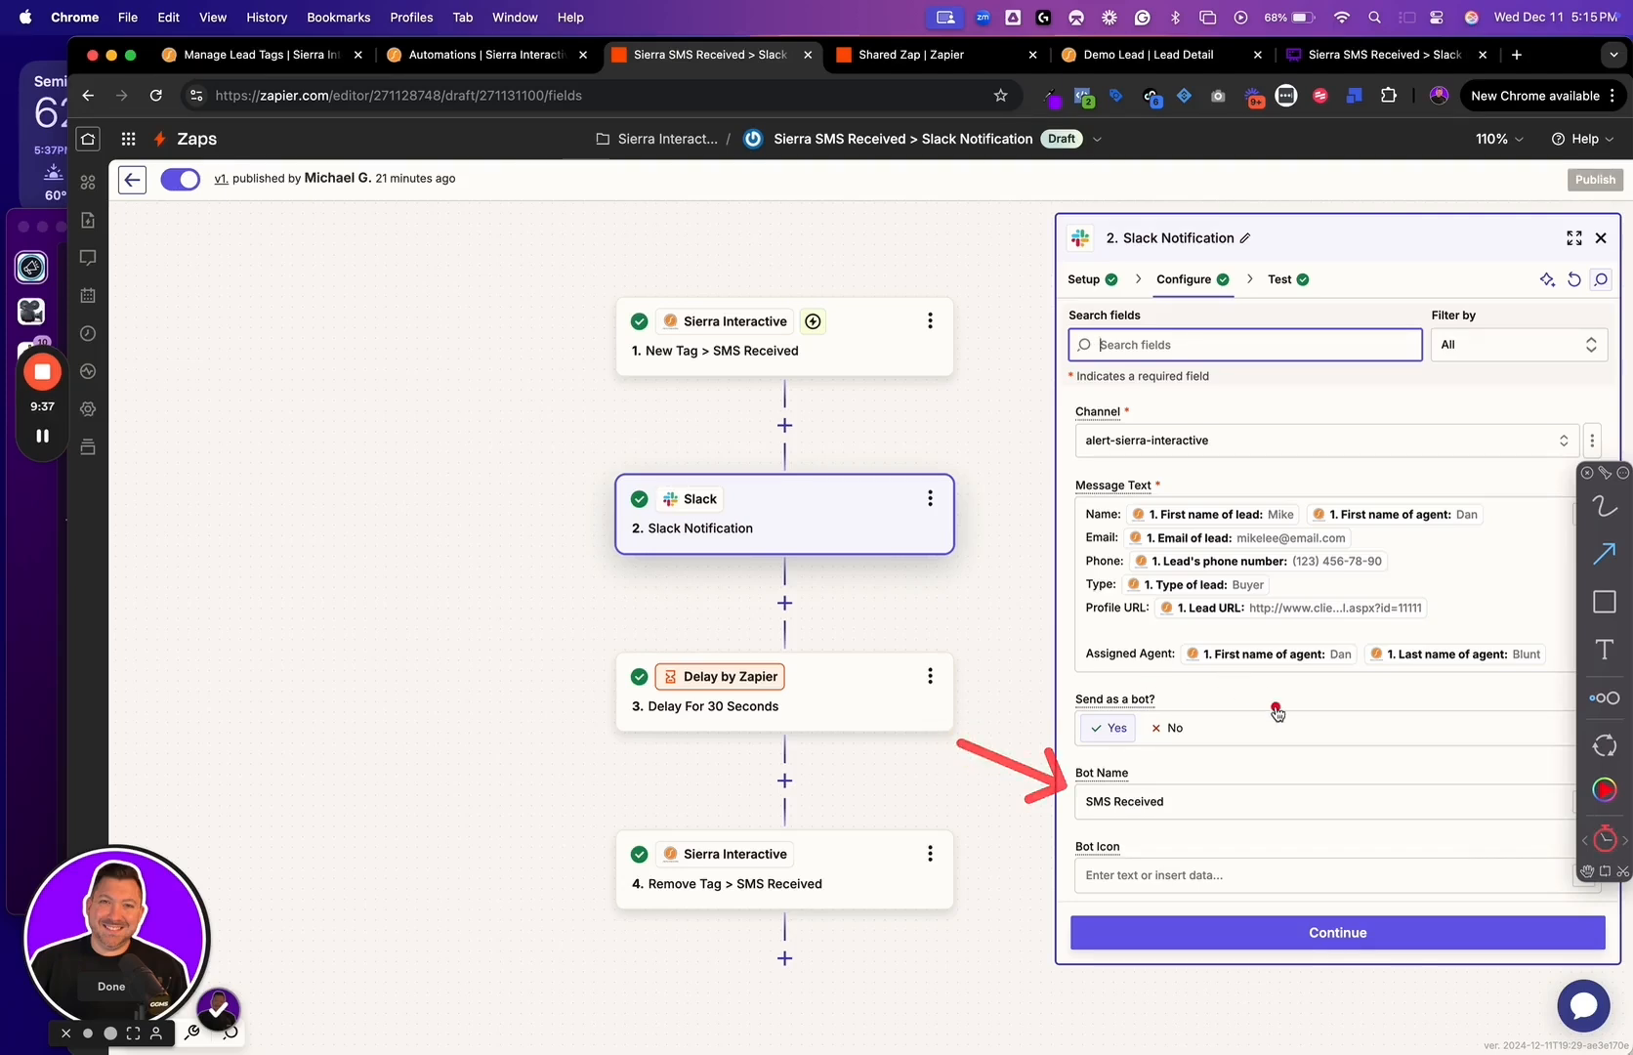
left_click(1265, 935)
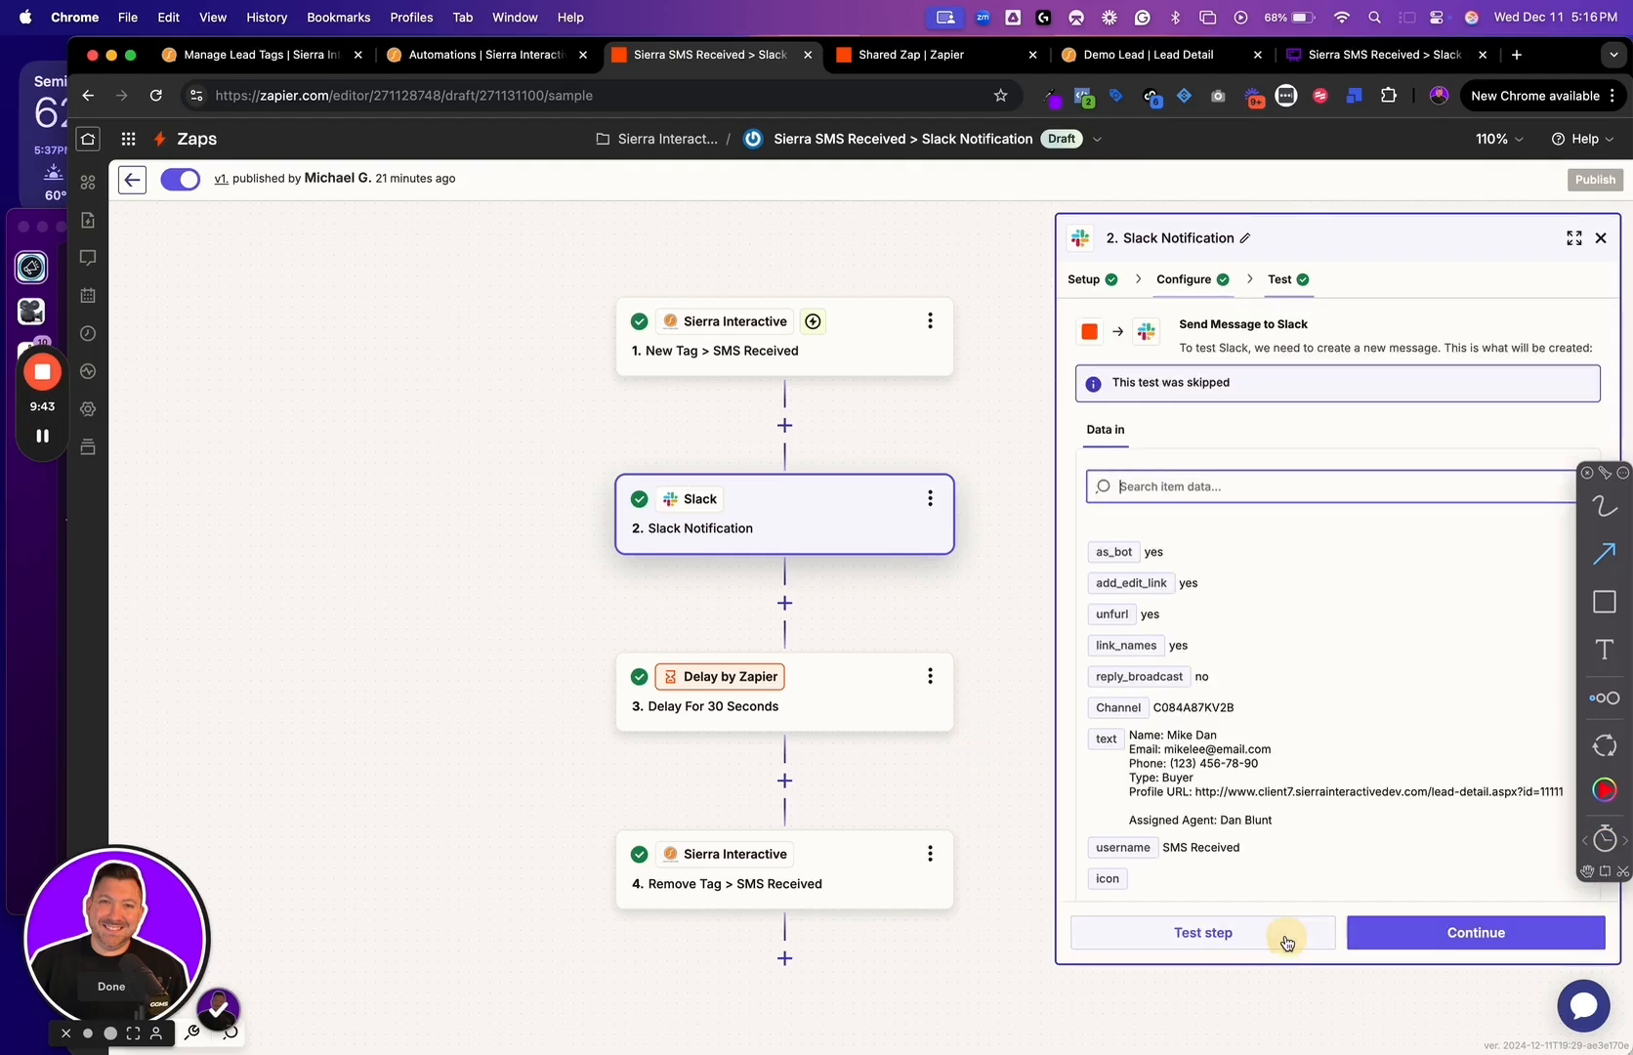
Return to the Slack step's configuration and add an empty line below Profile URL in the message text
left_click(1197, 285)
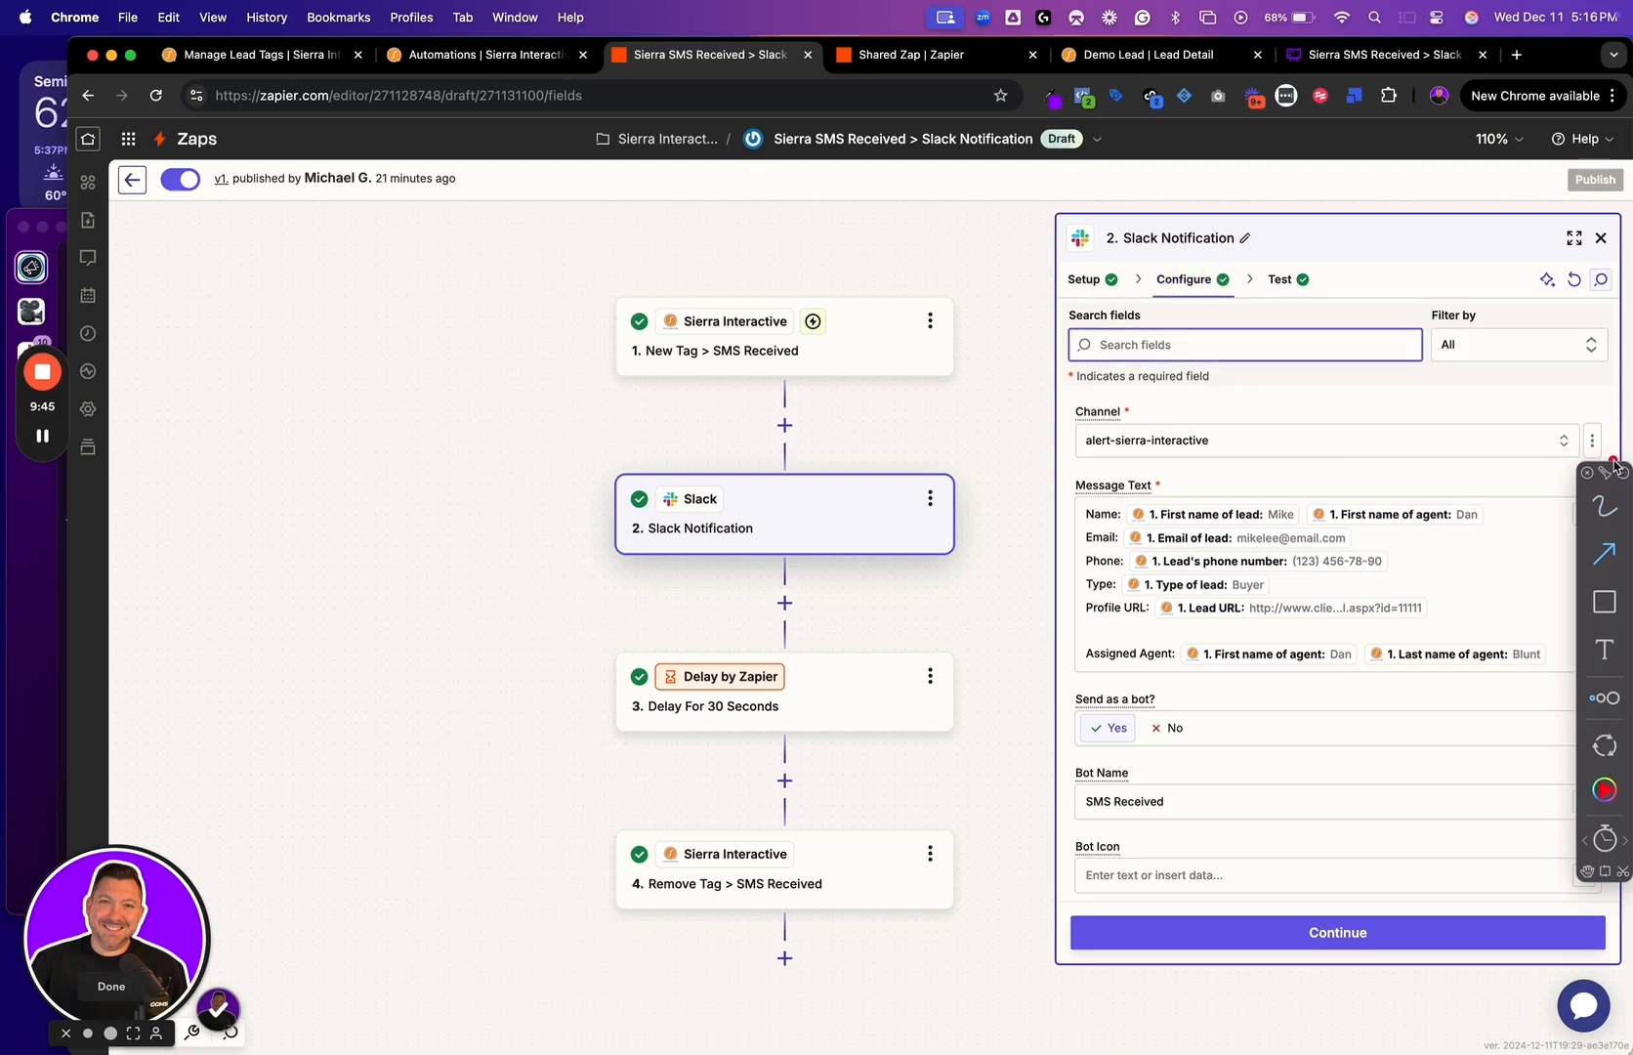
left_click(1458, 608)
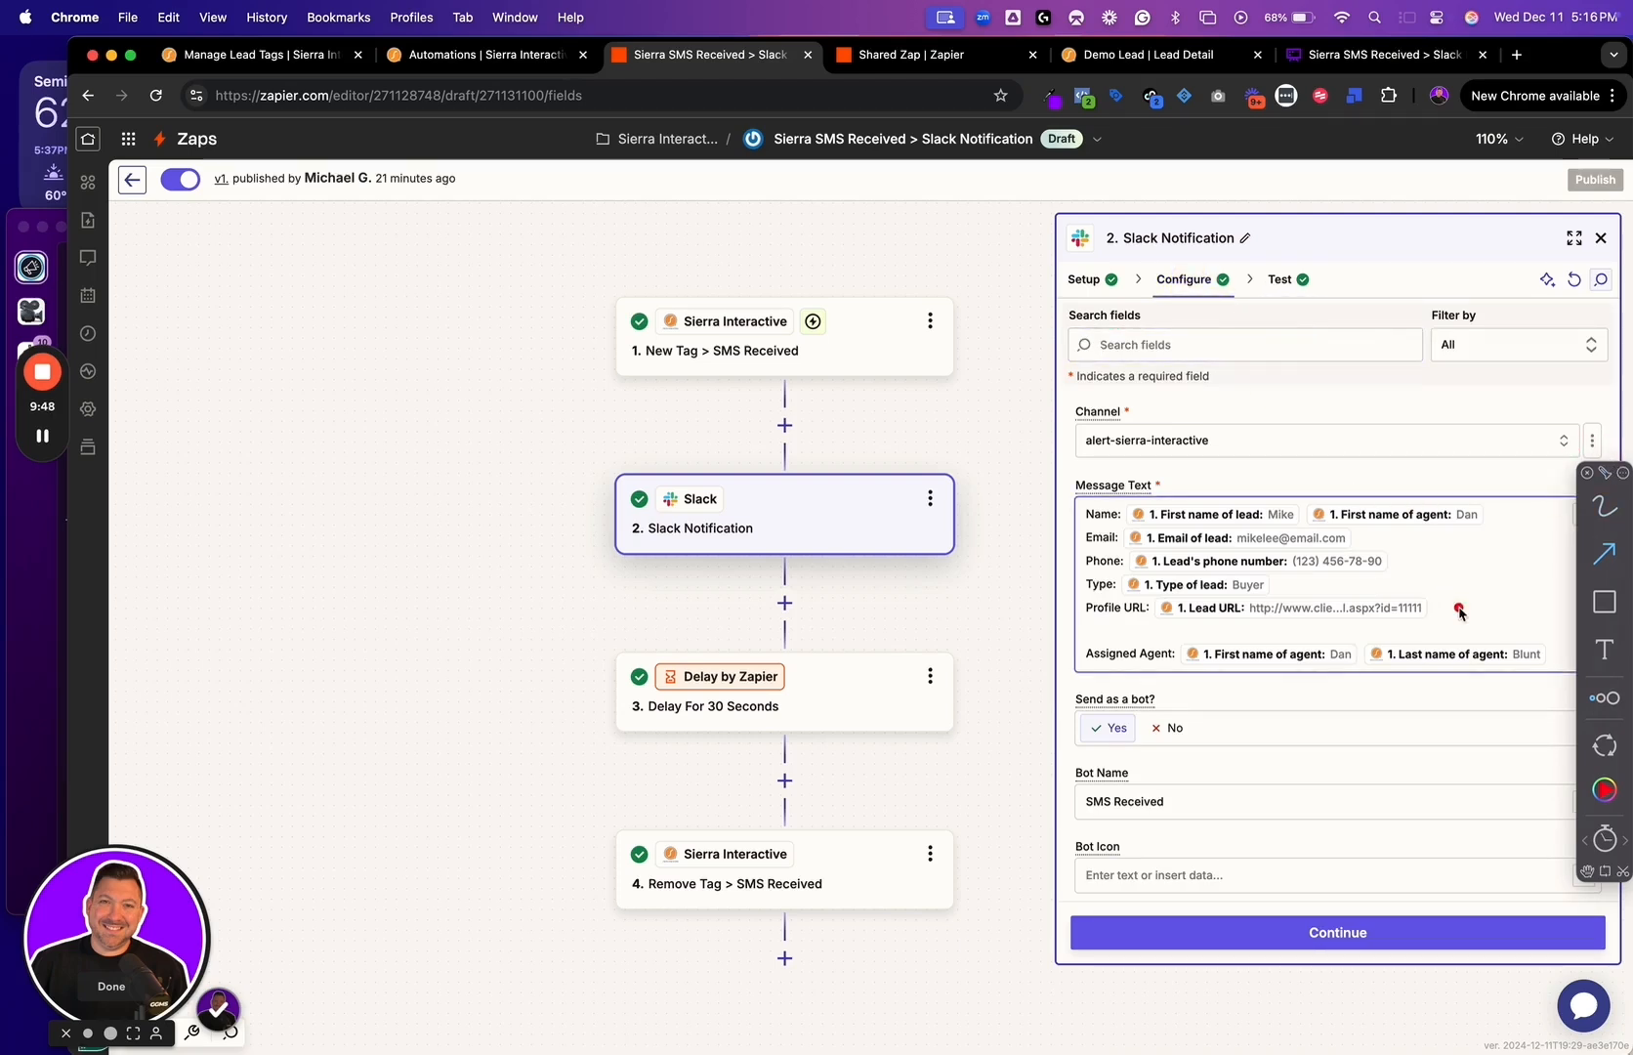
key("Return")
left_click(1623, 475)
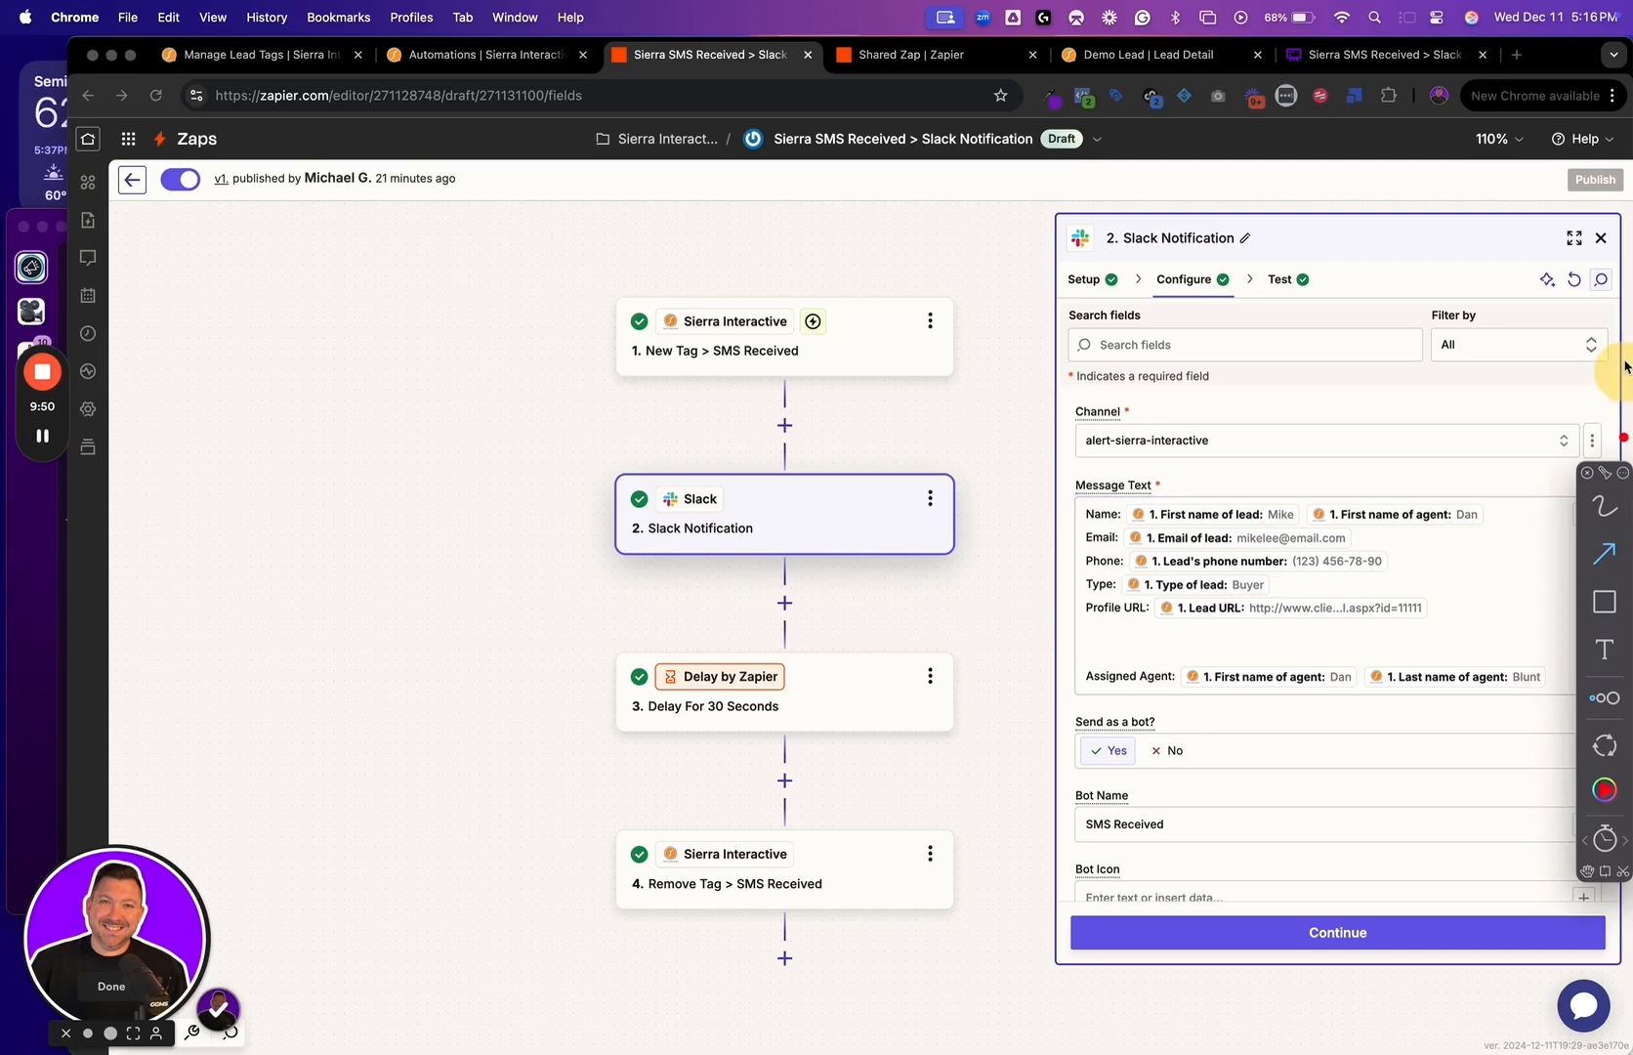
left_click_drag(1590, 474, 1592, 95)
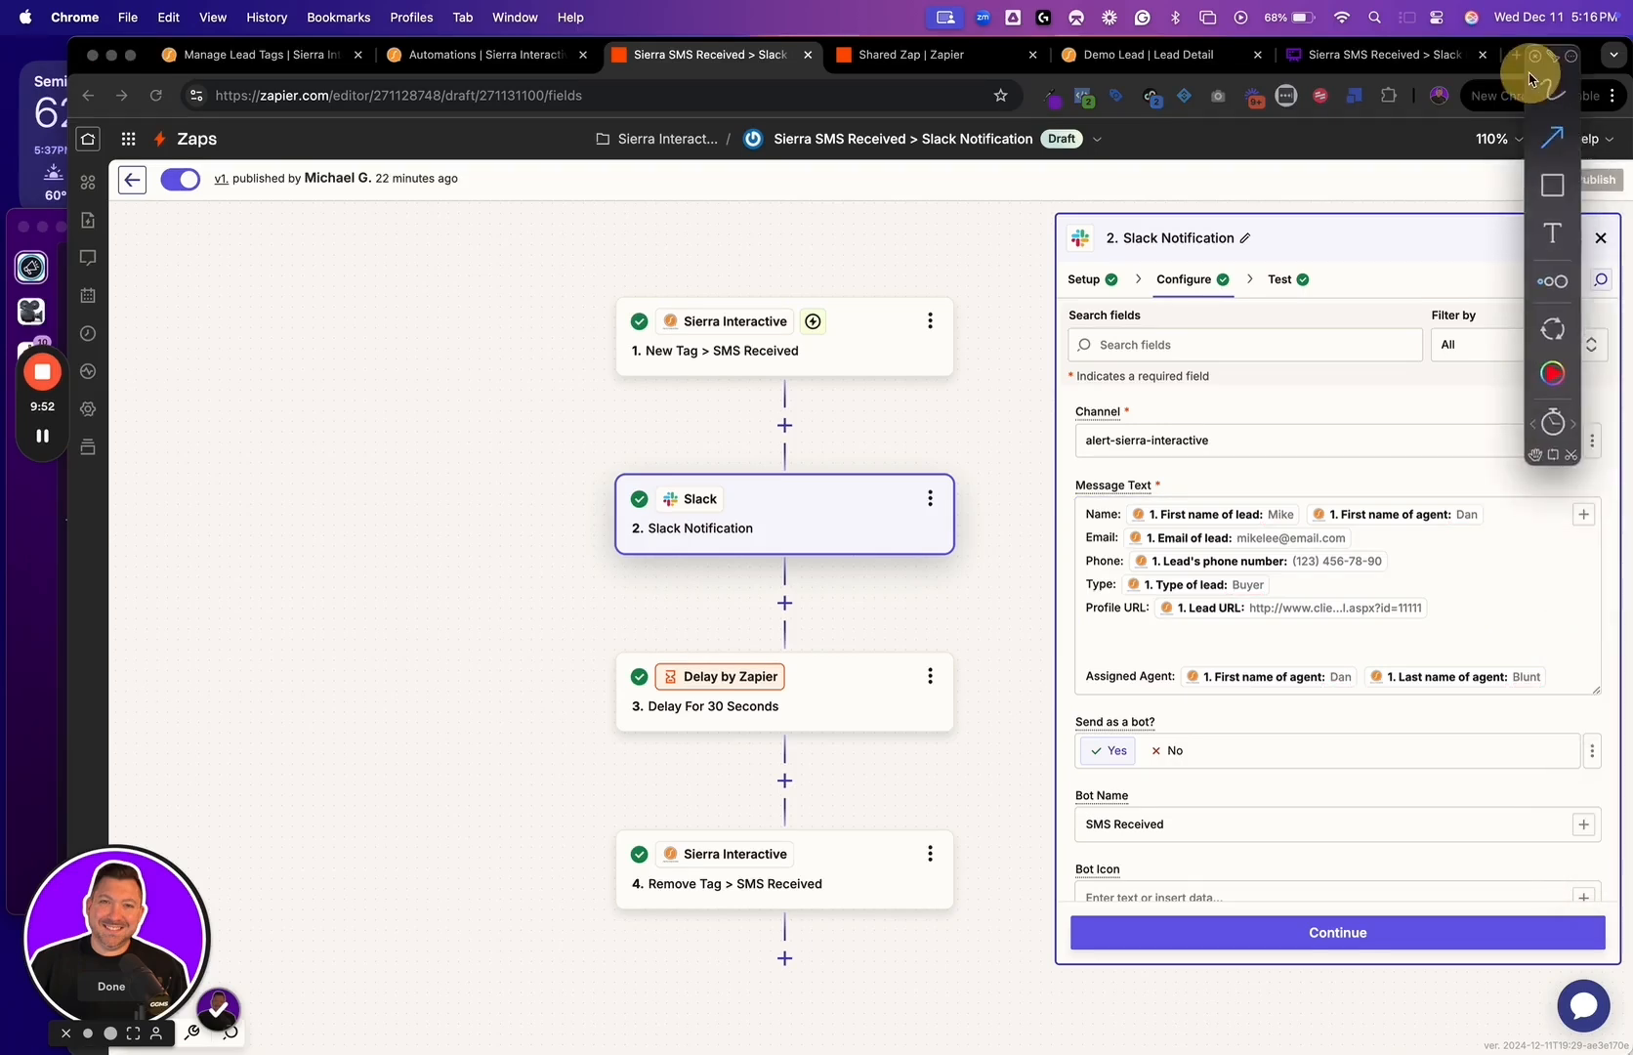
Add a "Status:" line below Type in the message text and insert the trigger's Status of lead field
left_click(1283, 633)
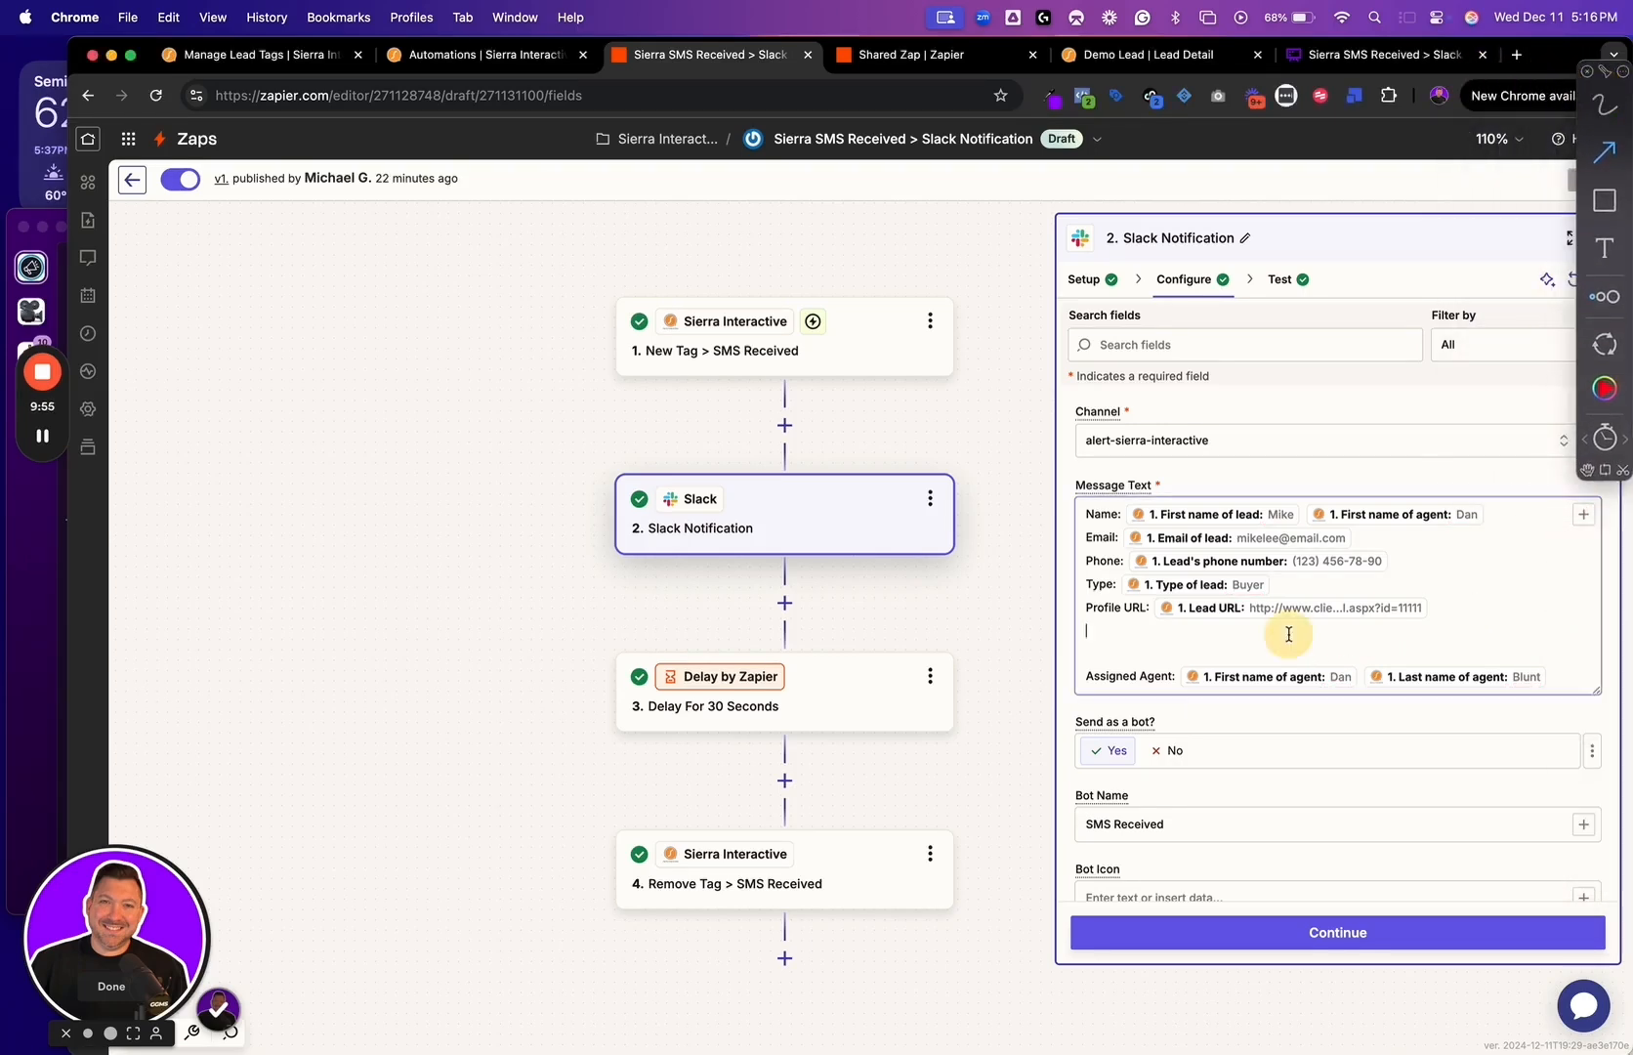
left_click(1583, 514)
scroll(764, 812, "down", 10)
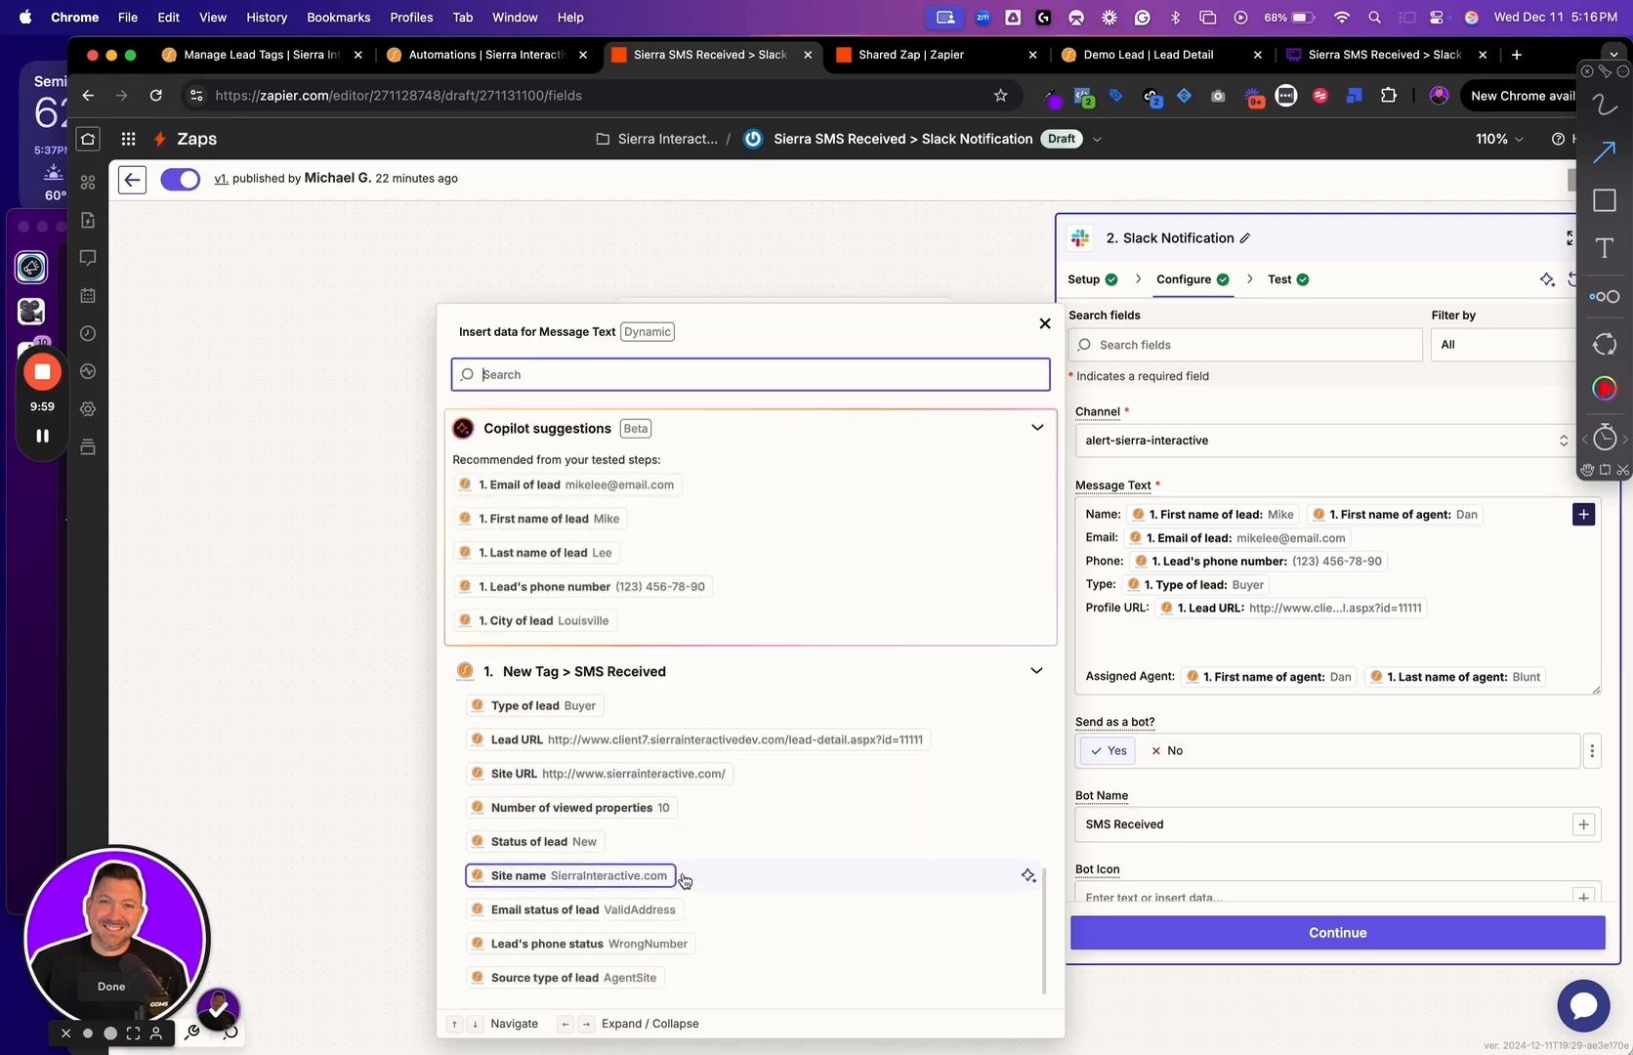
key("ctrl+a")
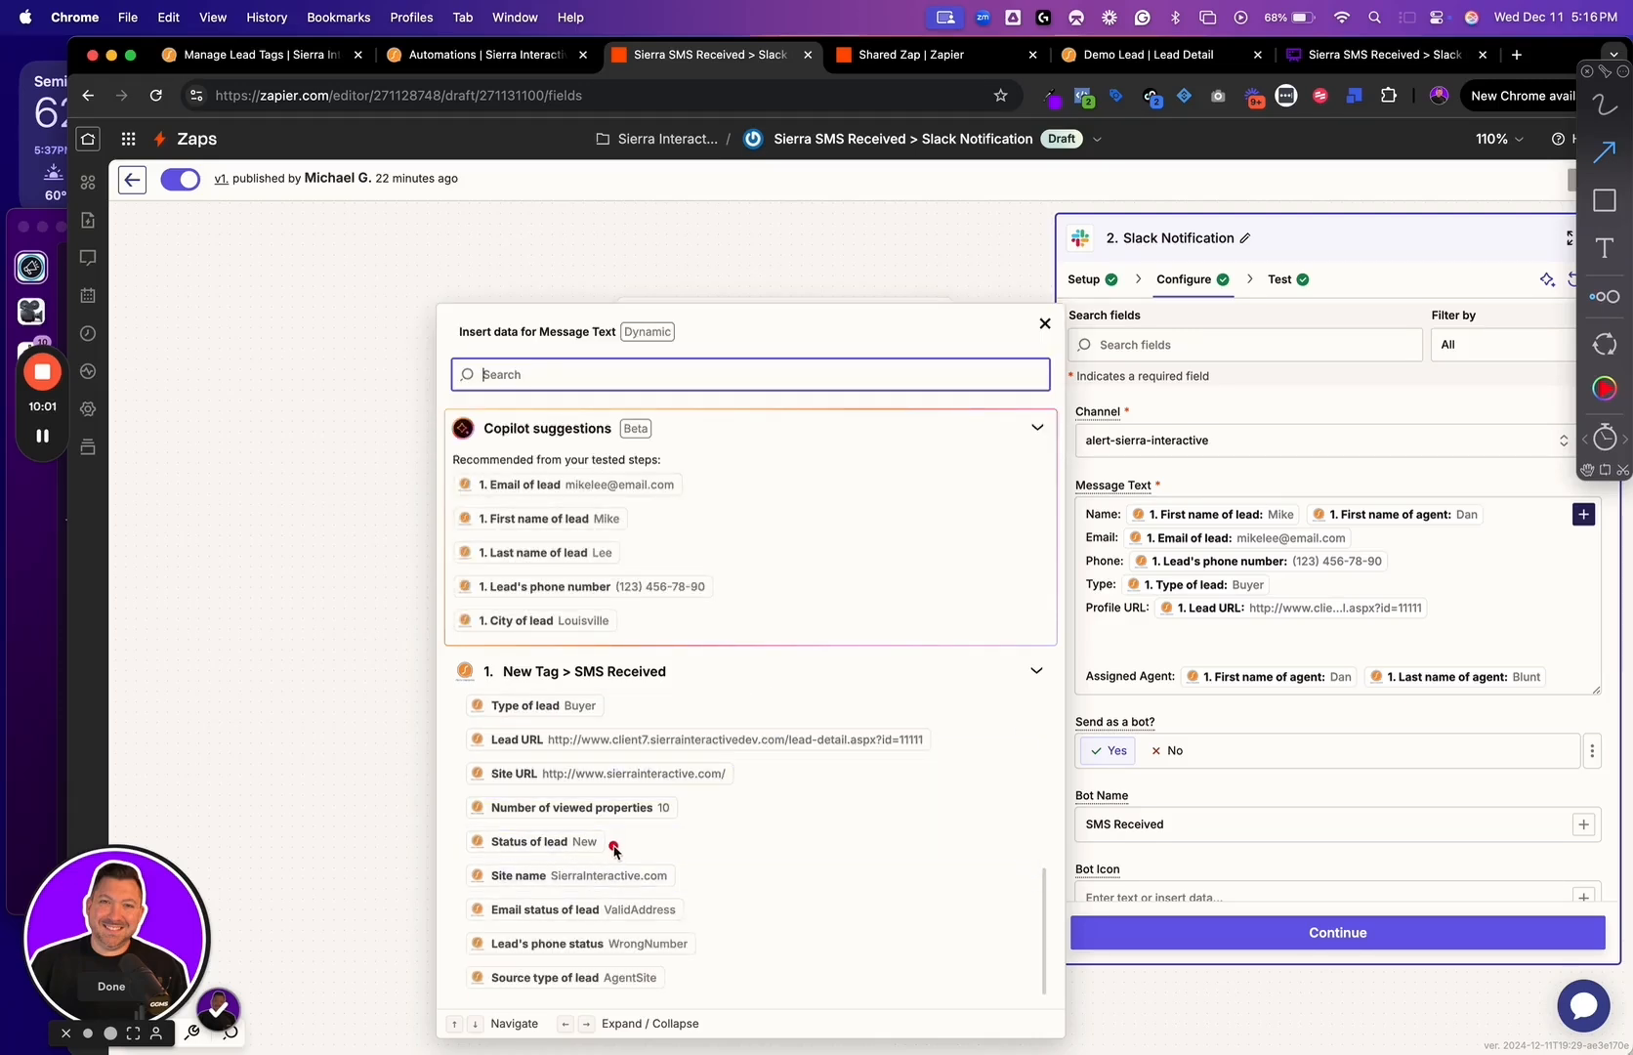
left_click(1358, 586)
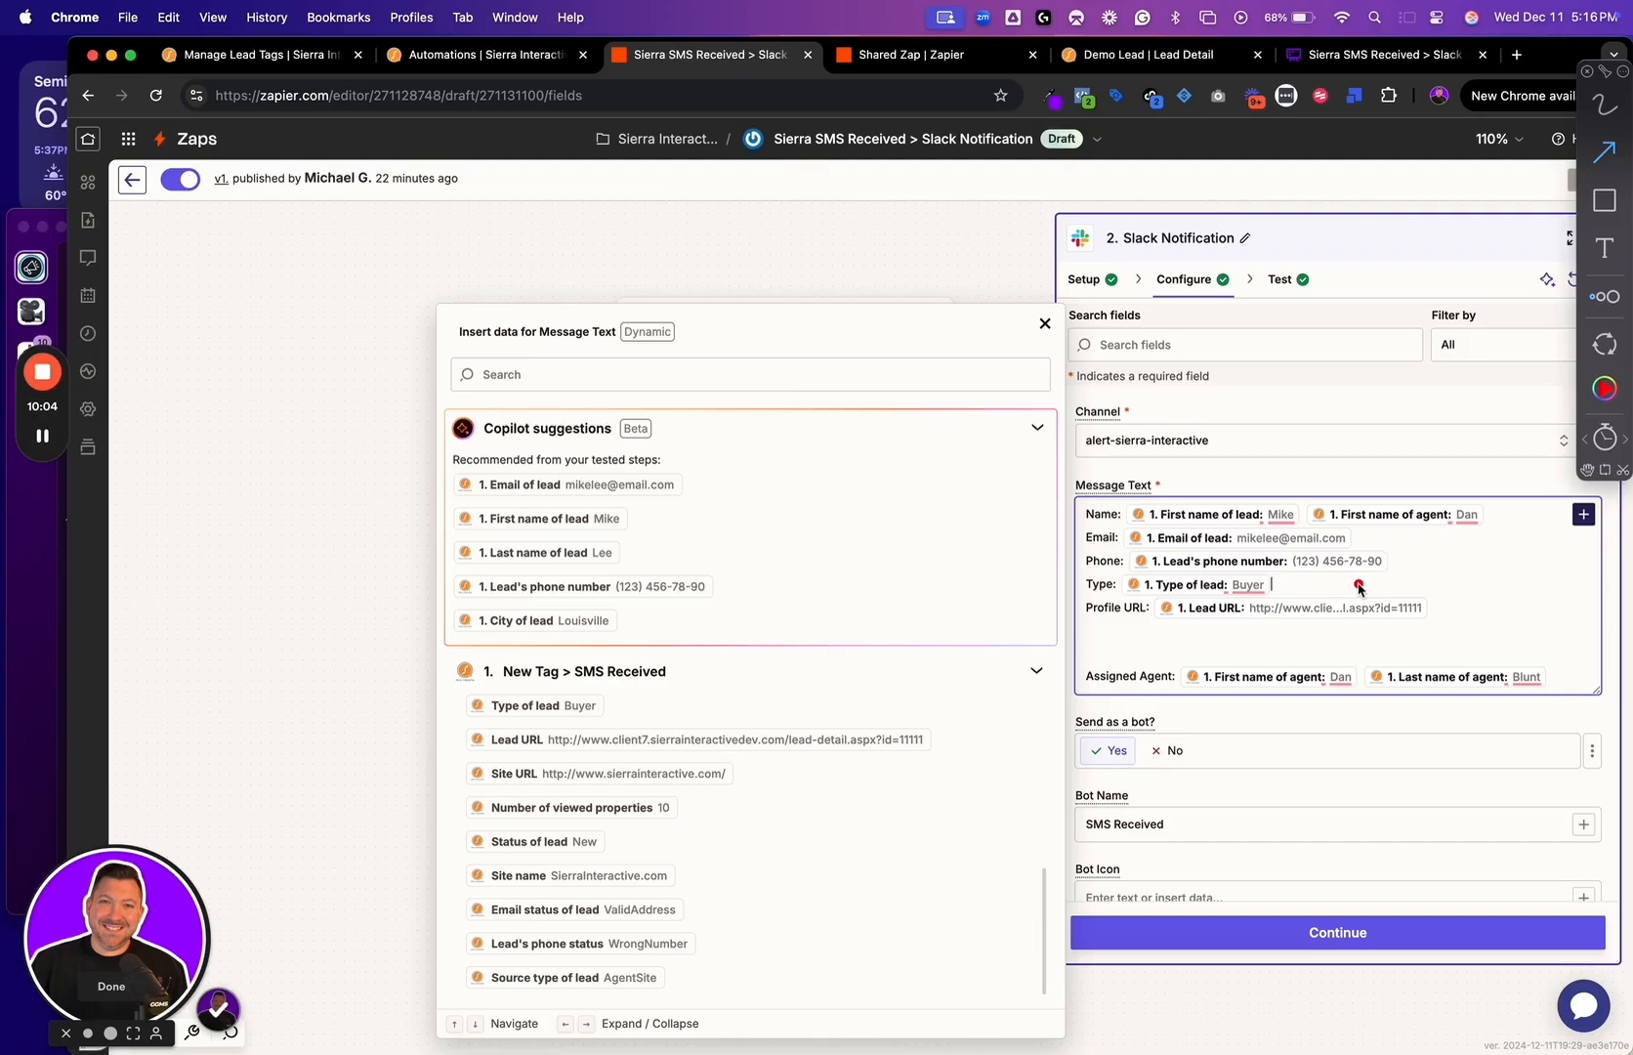
key("Return")
type("St")
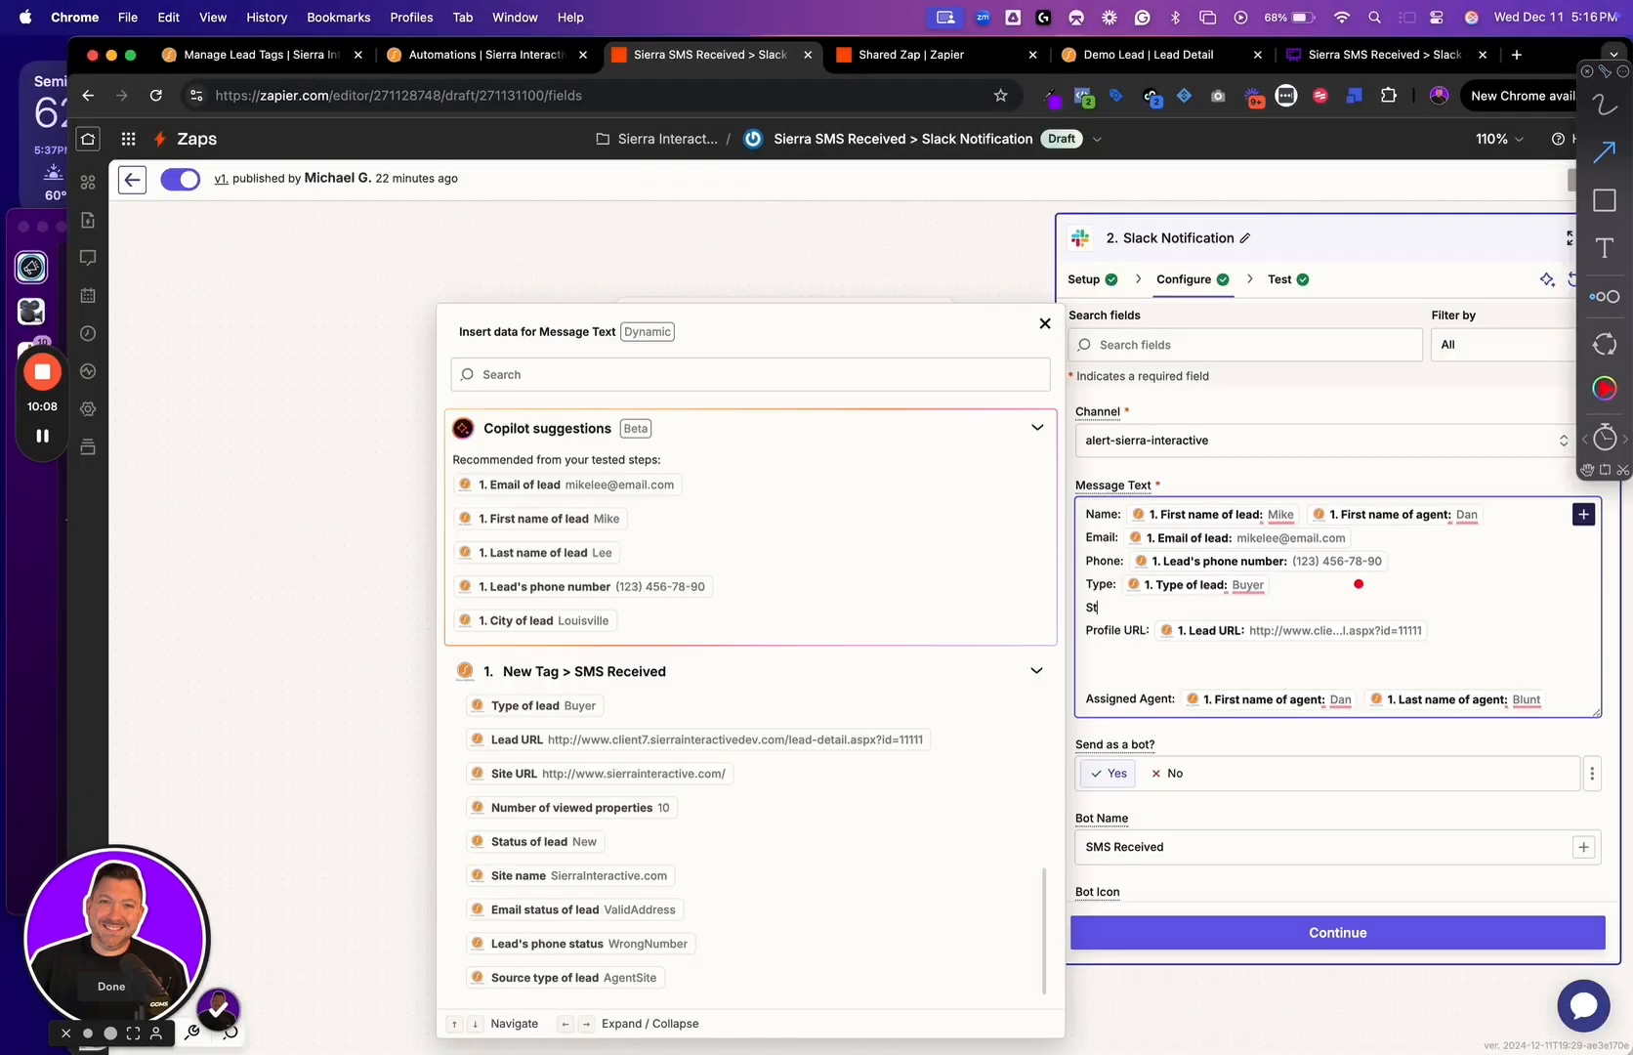
type("yatatus:")
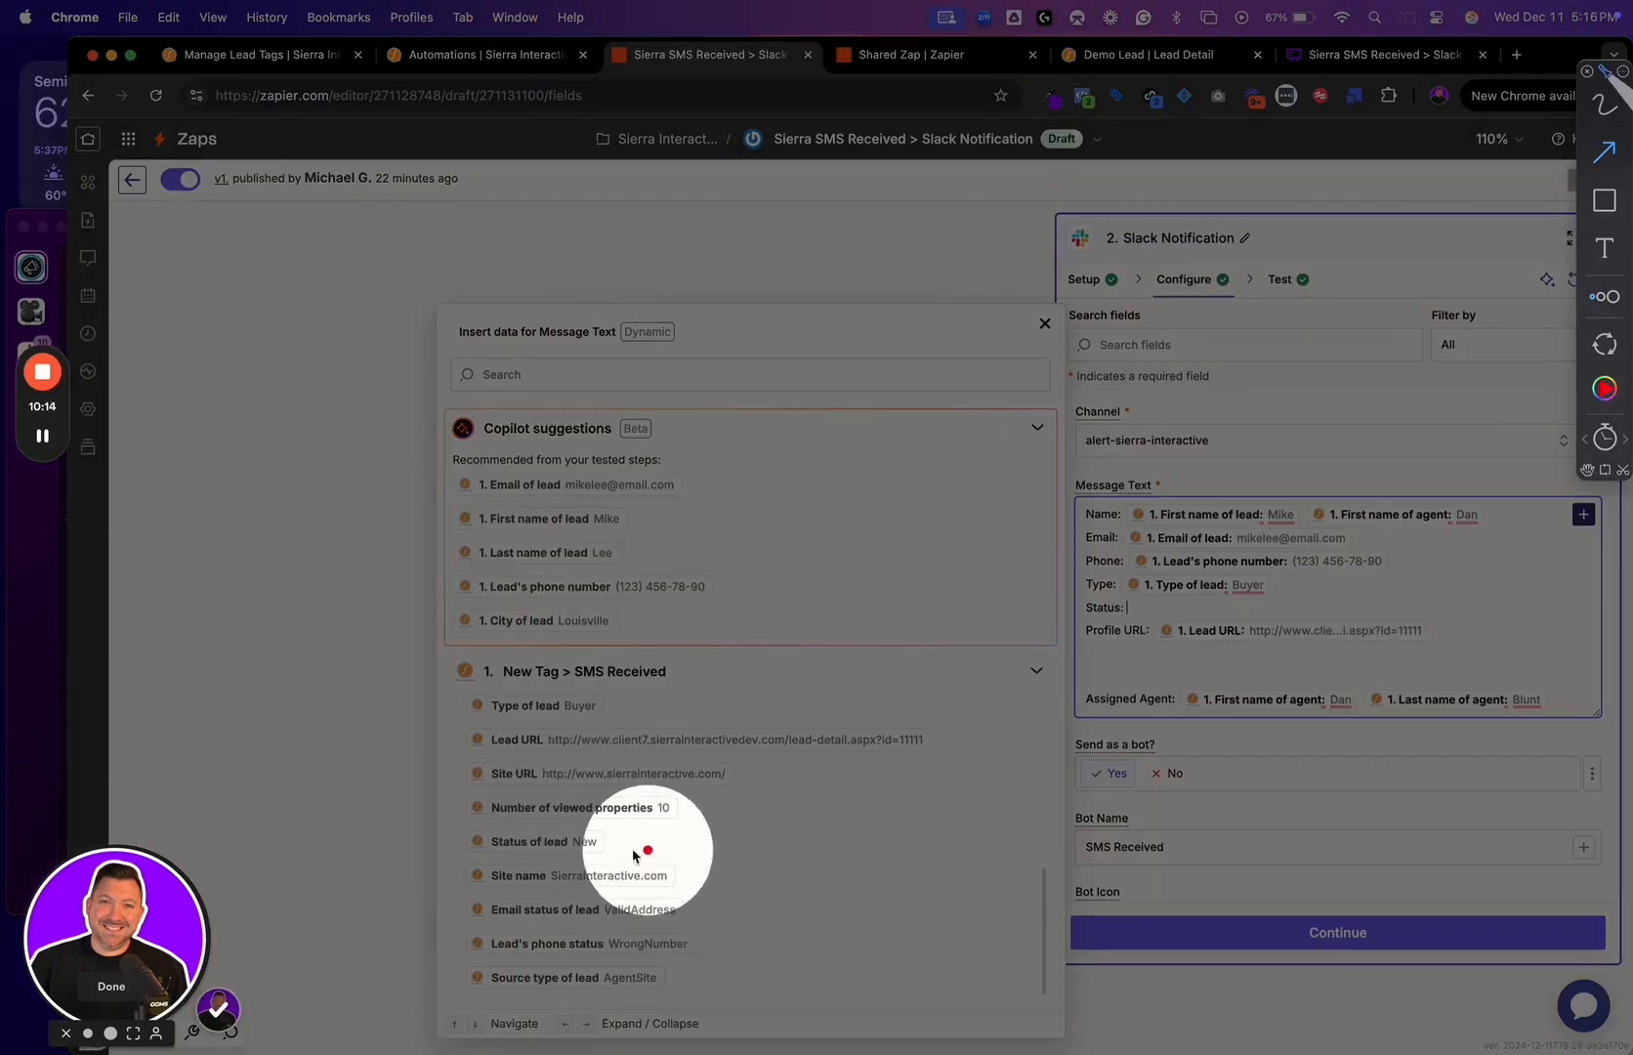
left_click(544, 850)
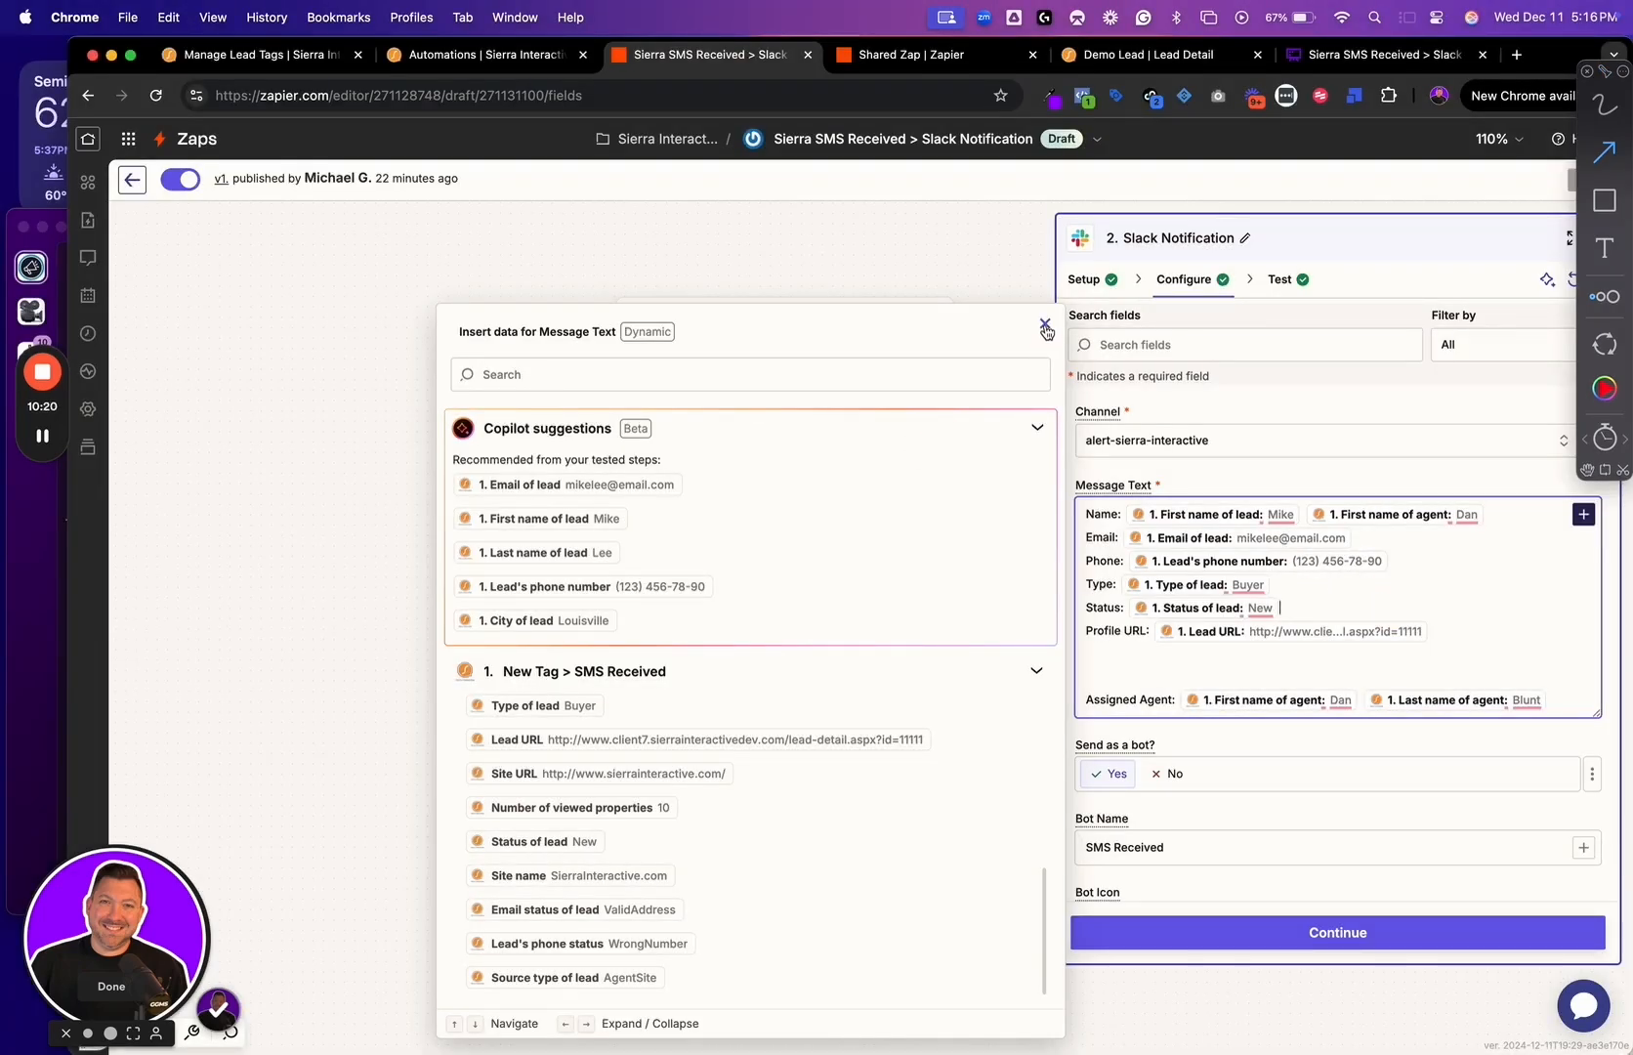
Close the data list and delete the extra blank line above Assigned Agent in the message text
left_click(1045, 326)
left_click(1136, 649)
key("BackSpace")
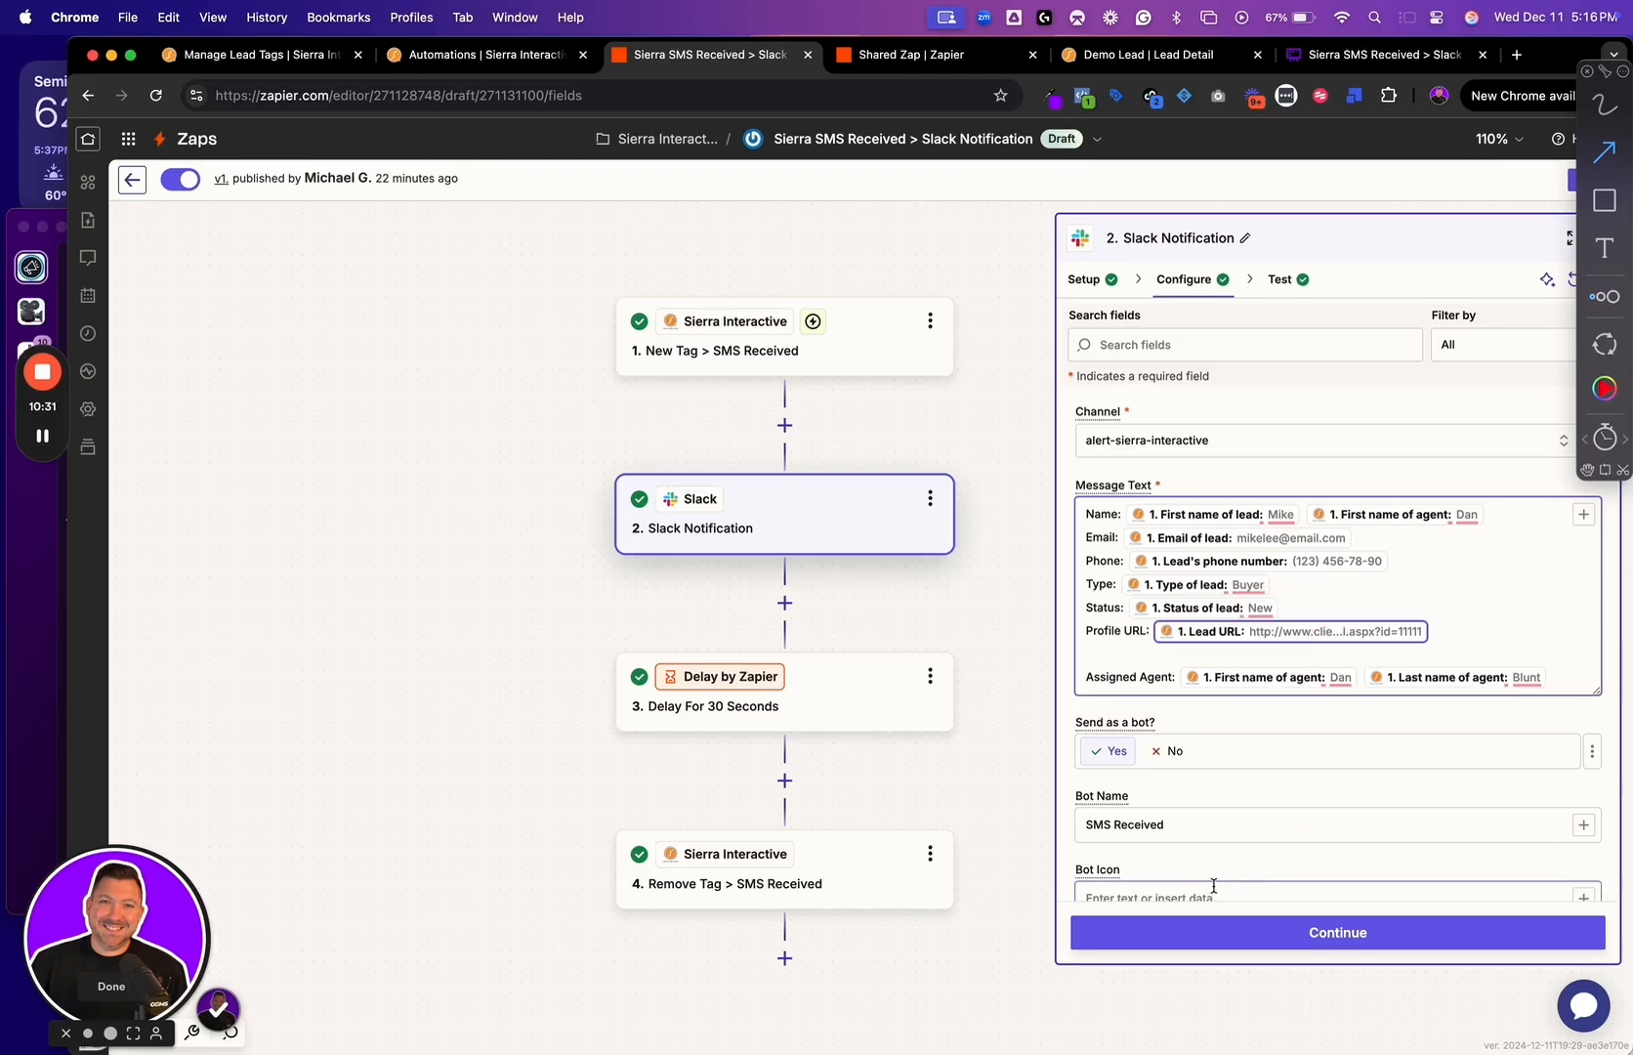
Test the Slack step and review the message posted in Slack's alert-sierra-interactive channel, including its bot name and profile URL
left_click(1203, 931)
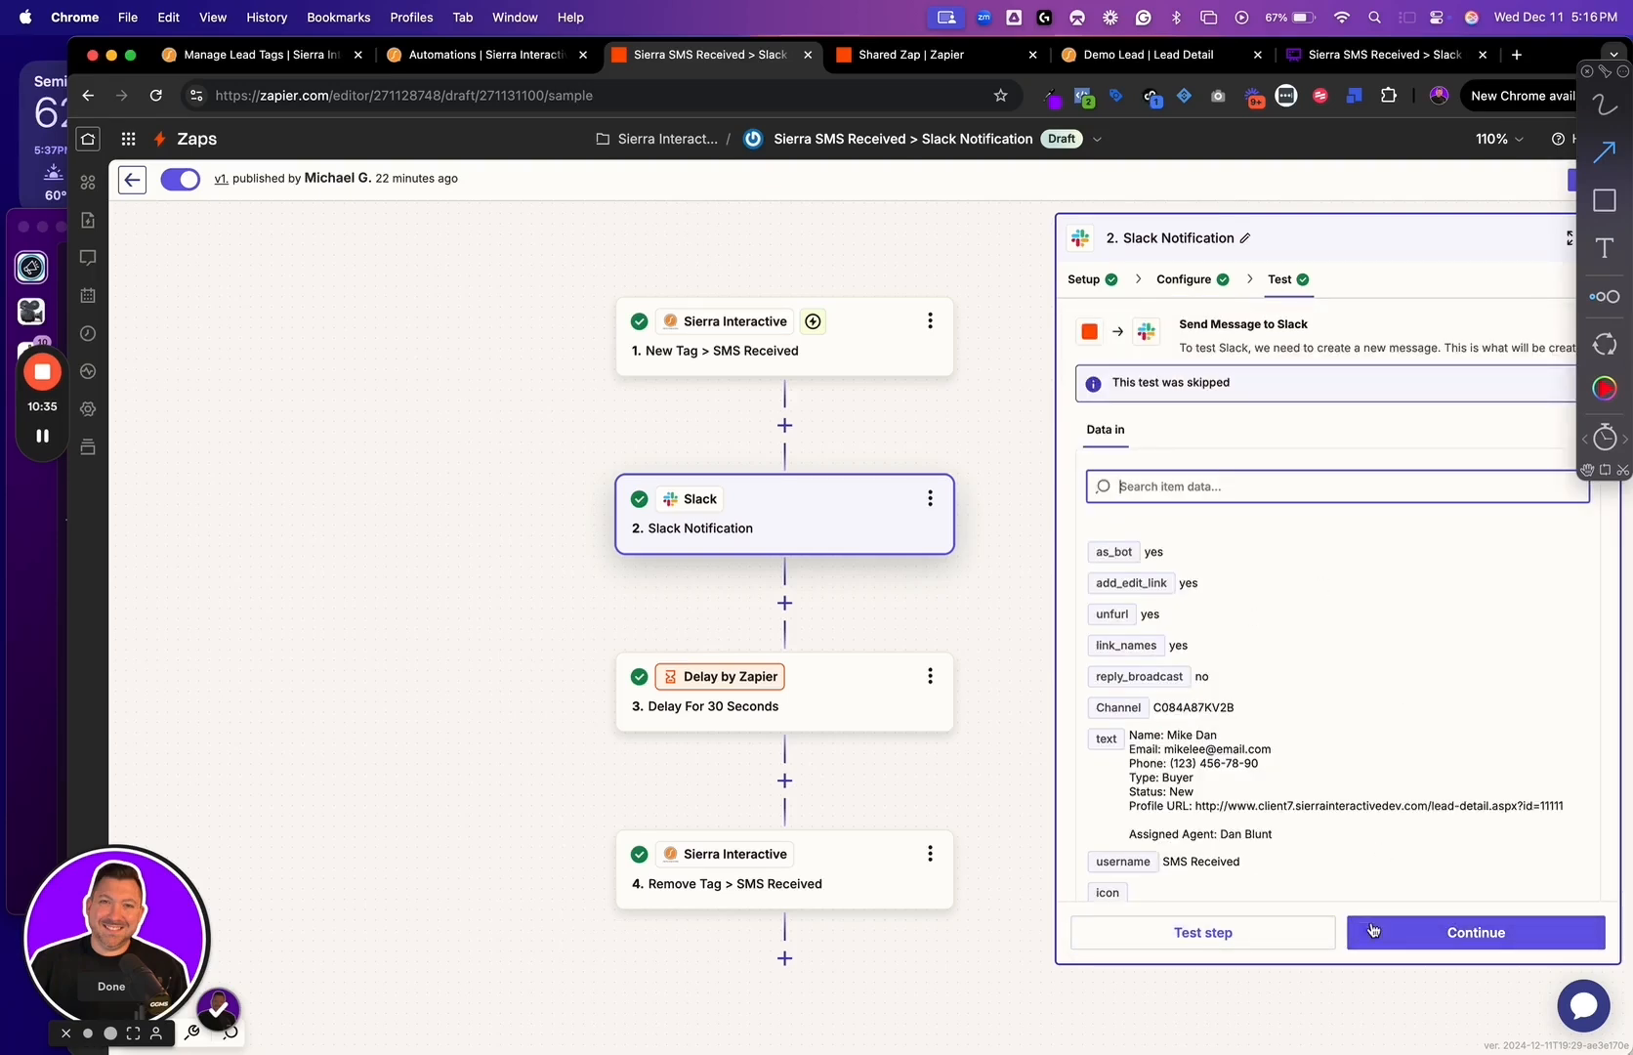
left_click(1255, 935)
left_click(15, 621)
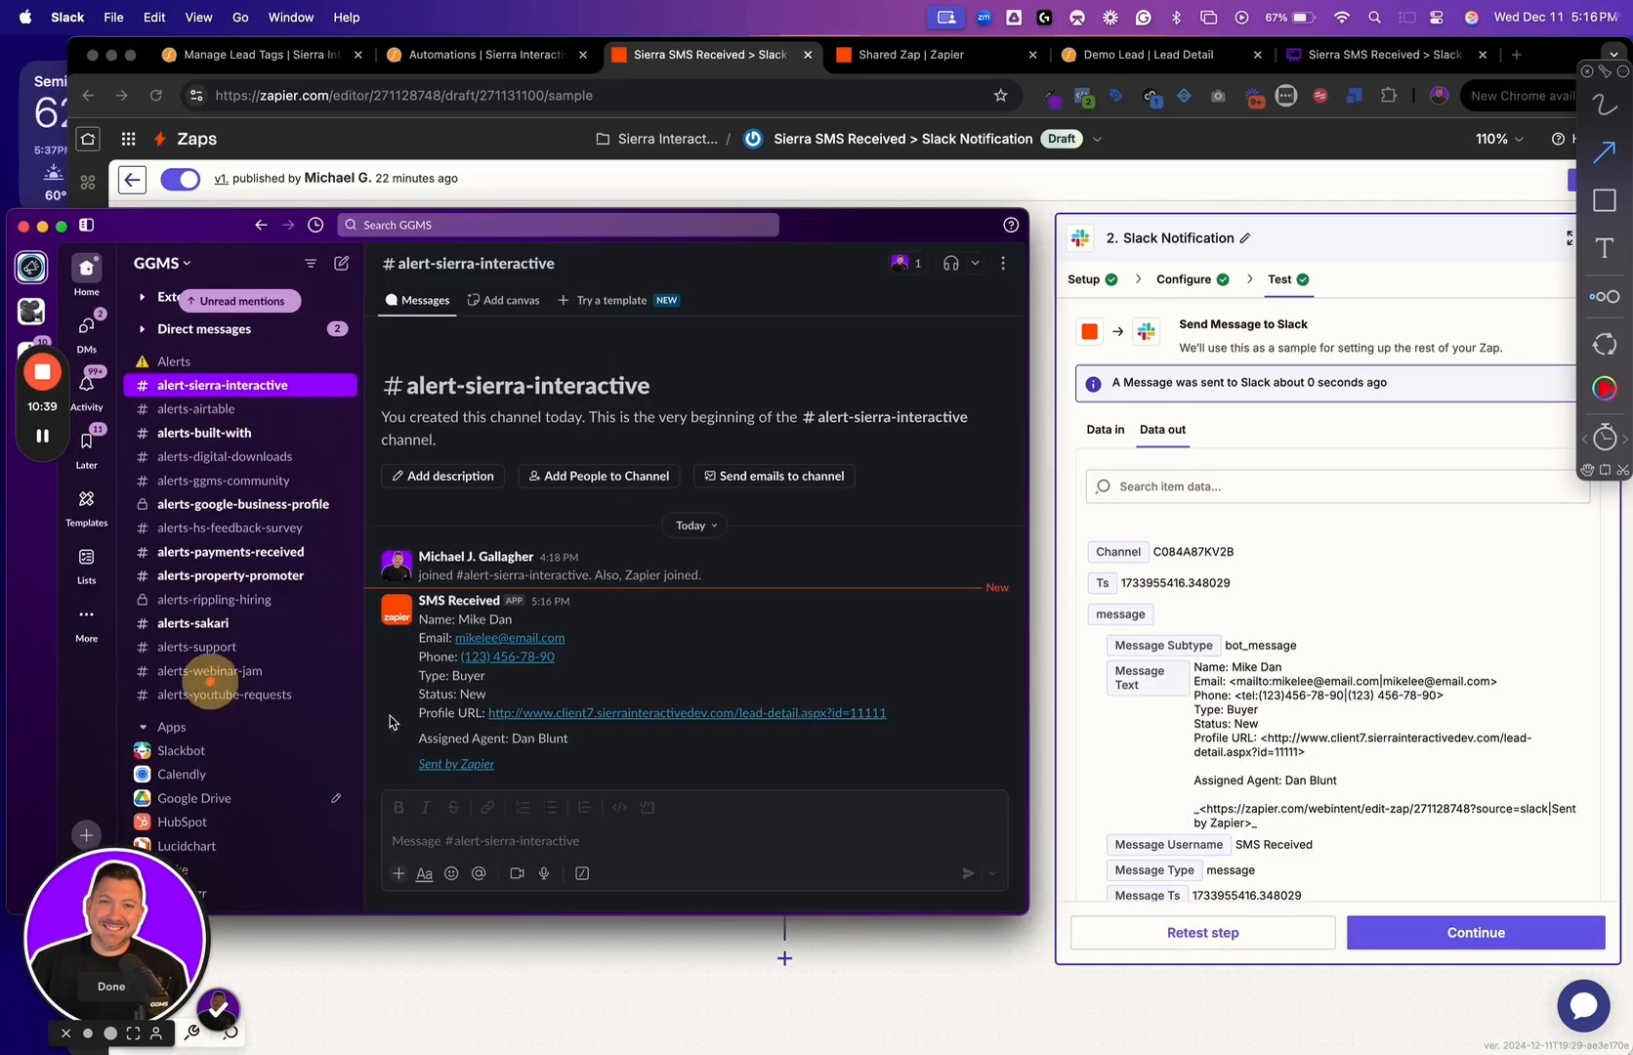
left_click_drag(559, 615, 661, 600)
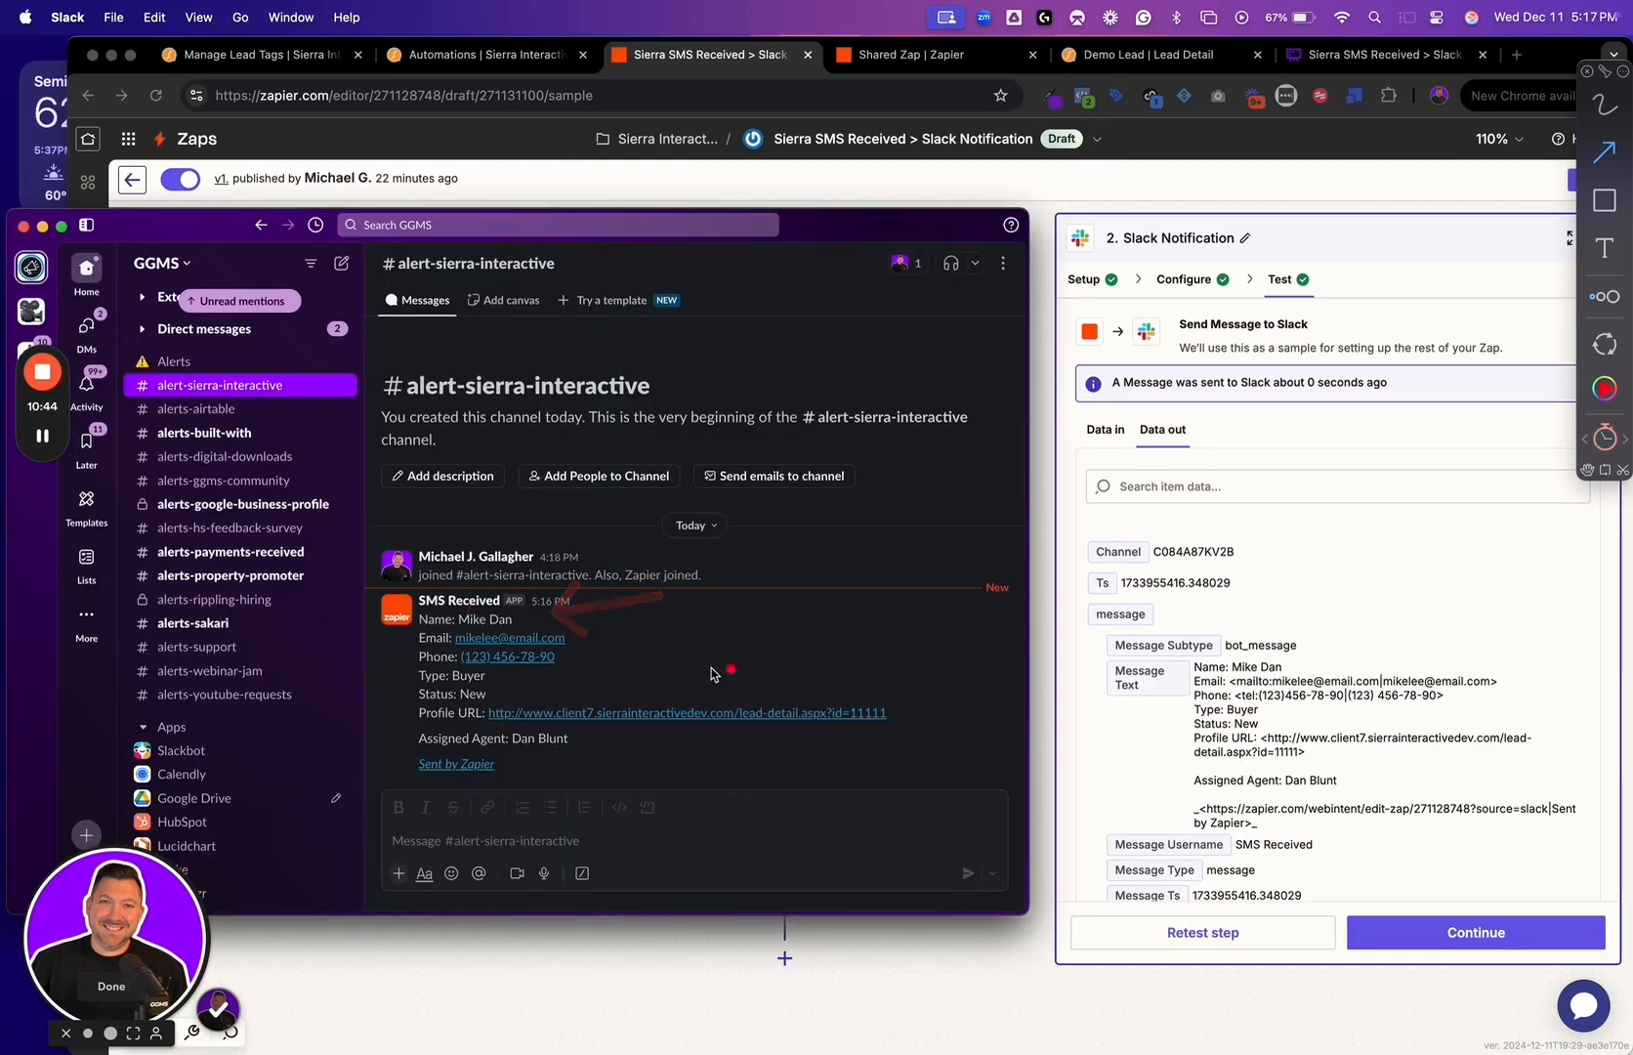
mouse_move(457, 592)
left_mouse_down()
mouse_move(564, 584)
mouse_move(636, 605)
left_mouse_up()
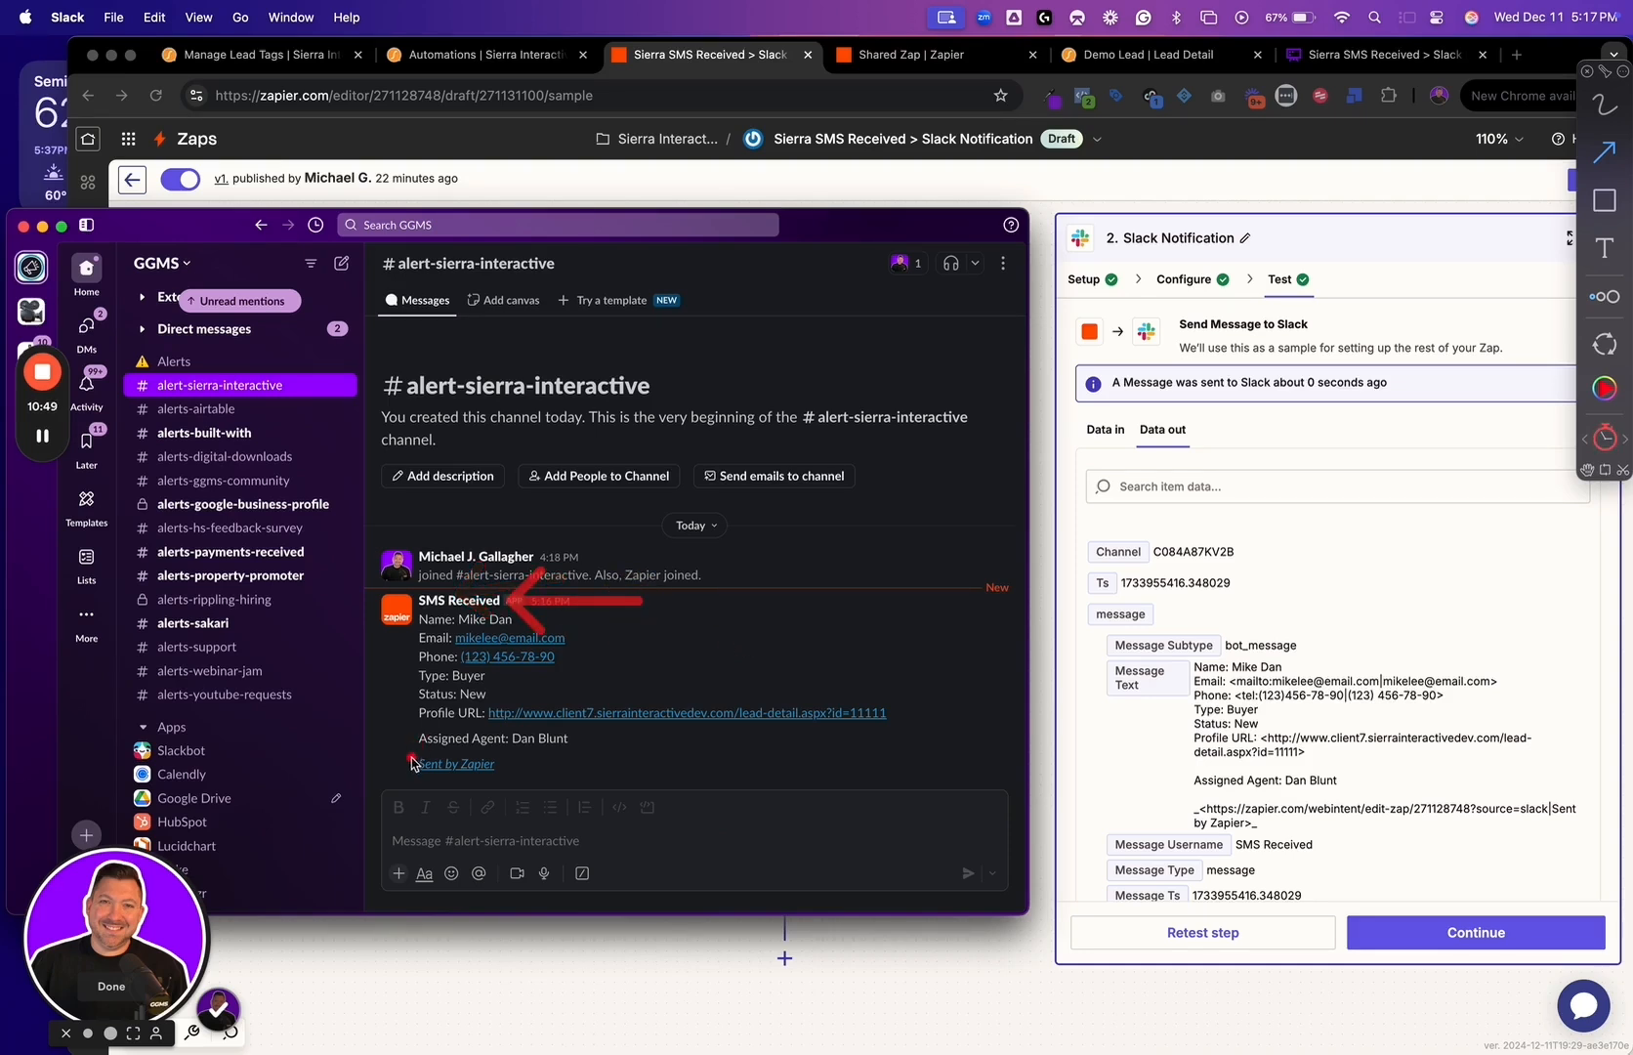
mouse_move(412, 739)
left_mouse_down()
mouse_move(347, 747)
mouse_move(392, 710)
mouse_move(339, 701)
left_mouse_up()
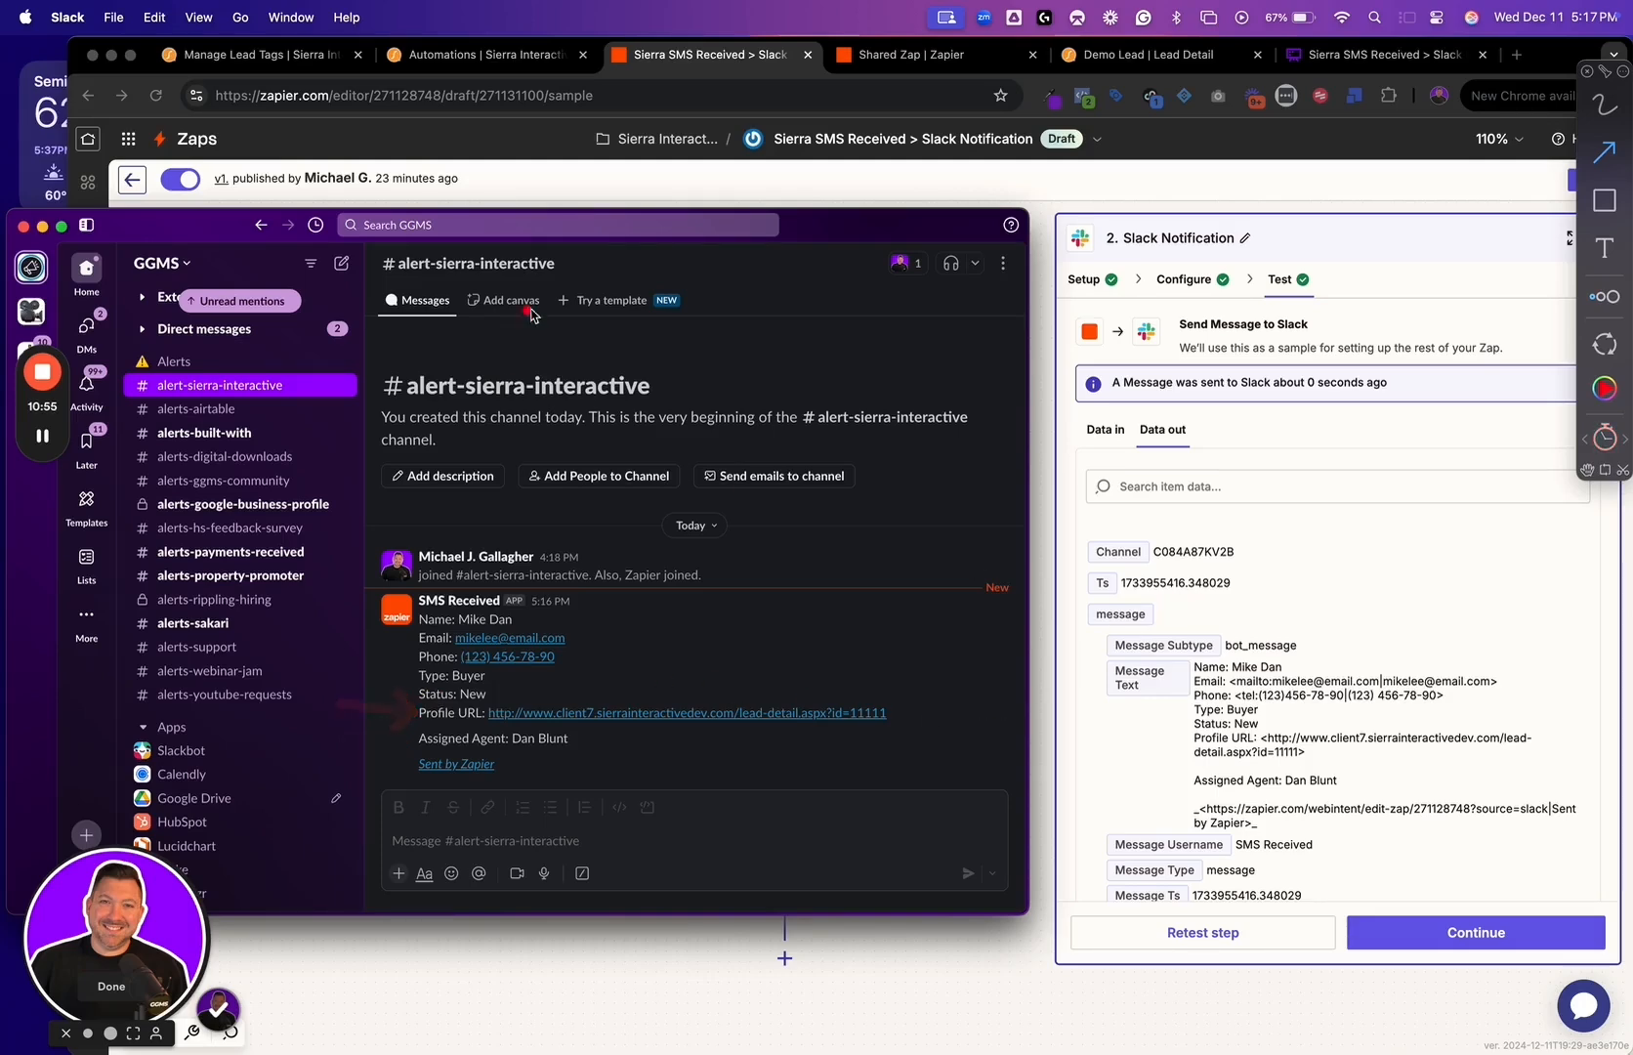
left_click(1189, 617)
Open the Delay For 30 Seconds step and review its app and action event
left_click(834, 664)
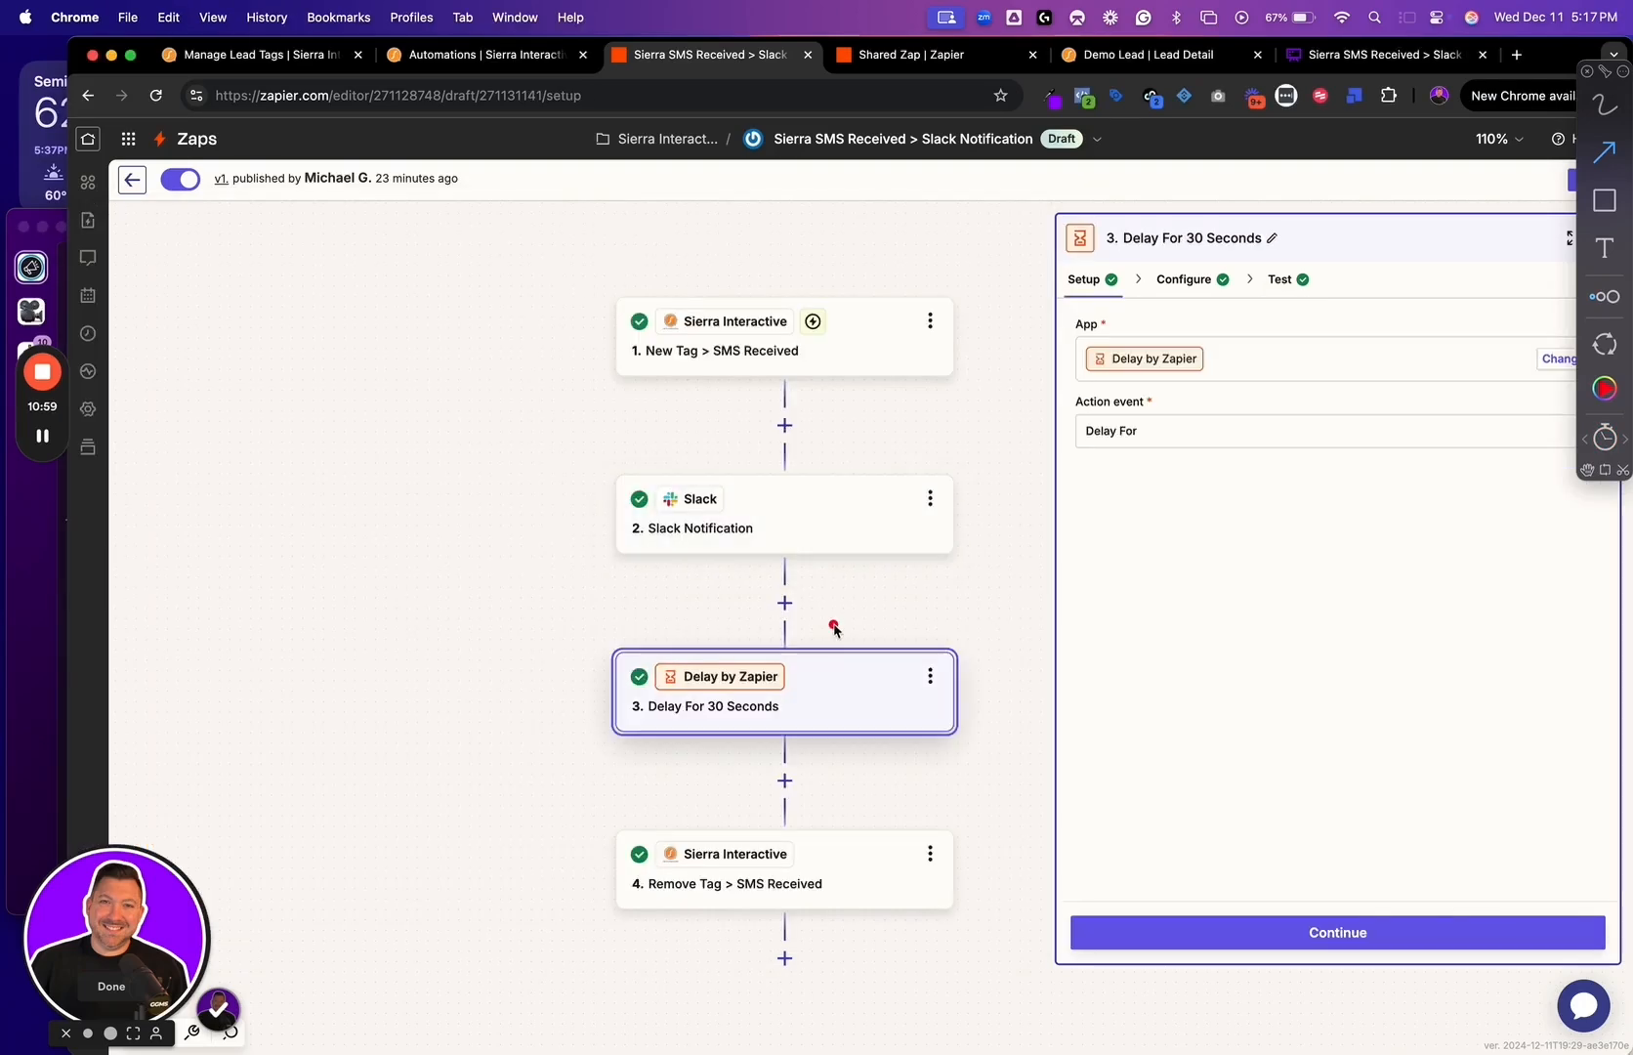
left_click_drag(848, 613, 868, 601)
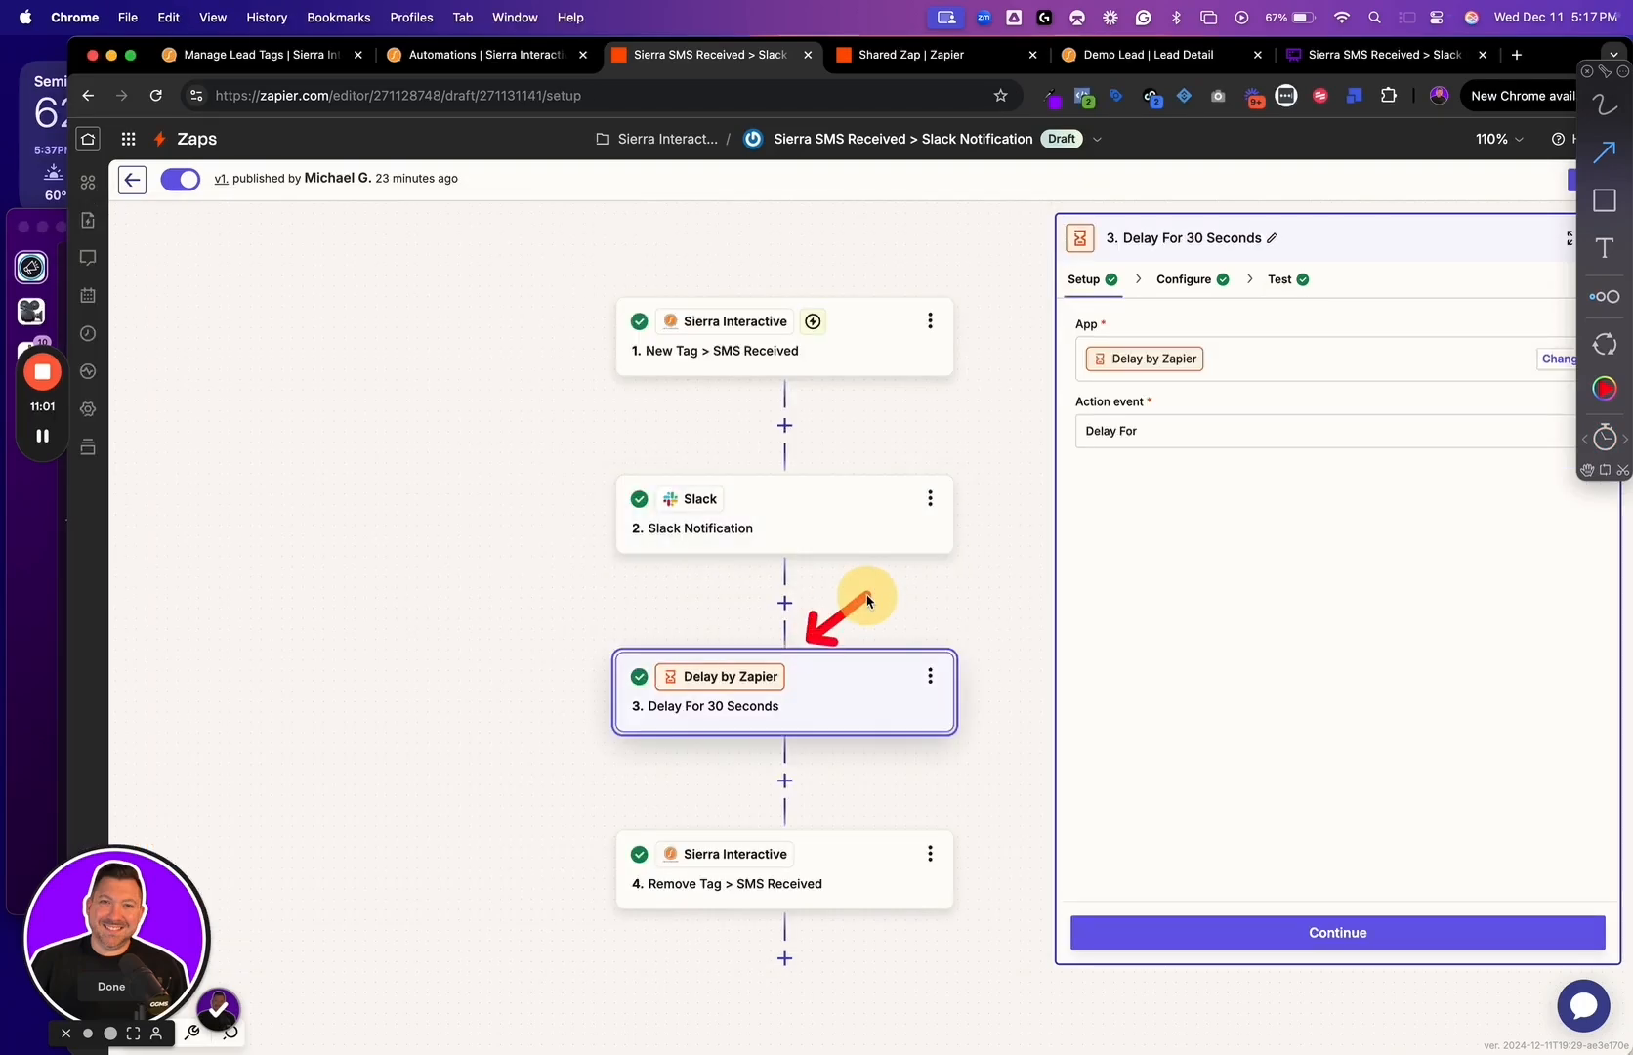
left_click_drag(1222, 355, 1282, 330)
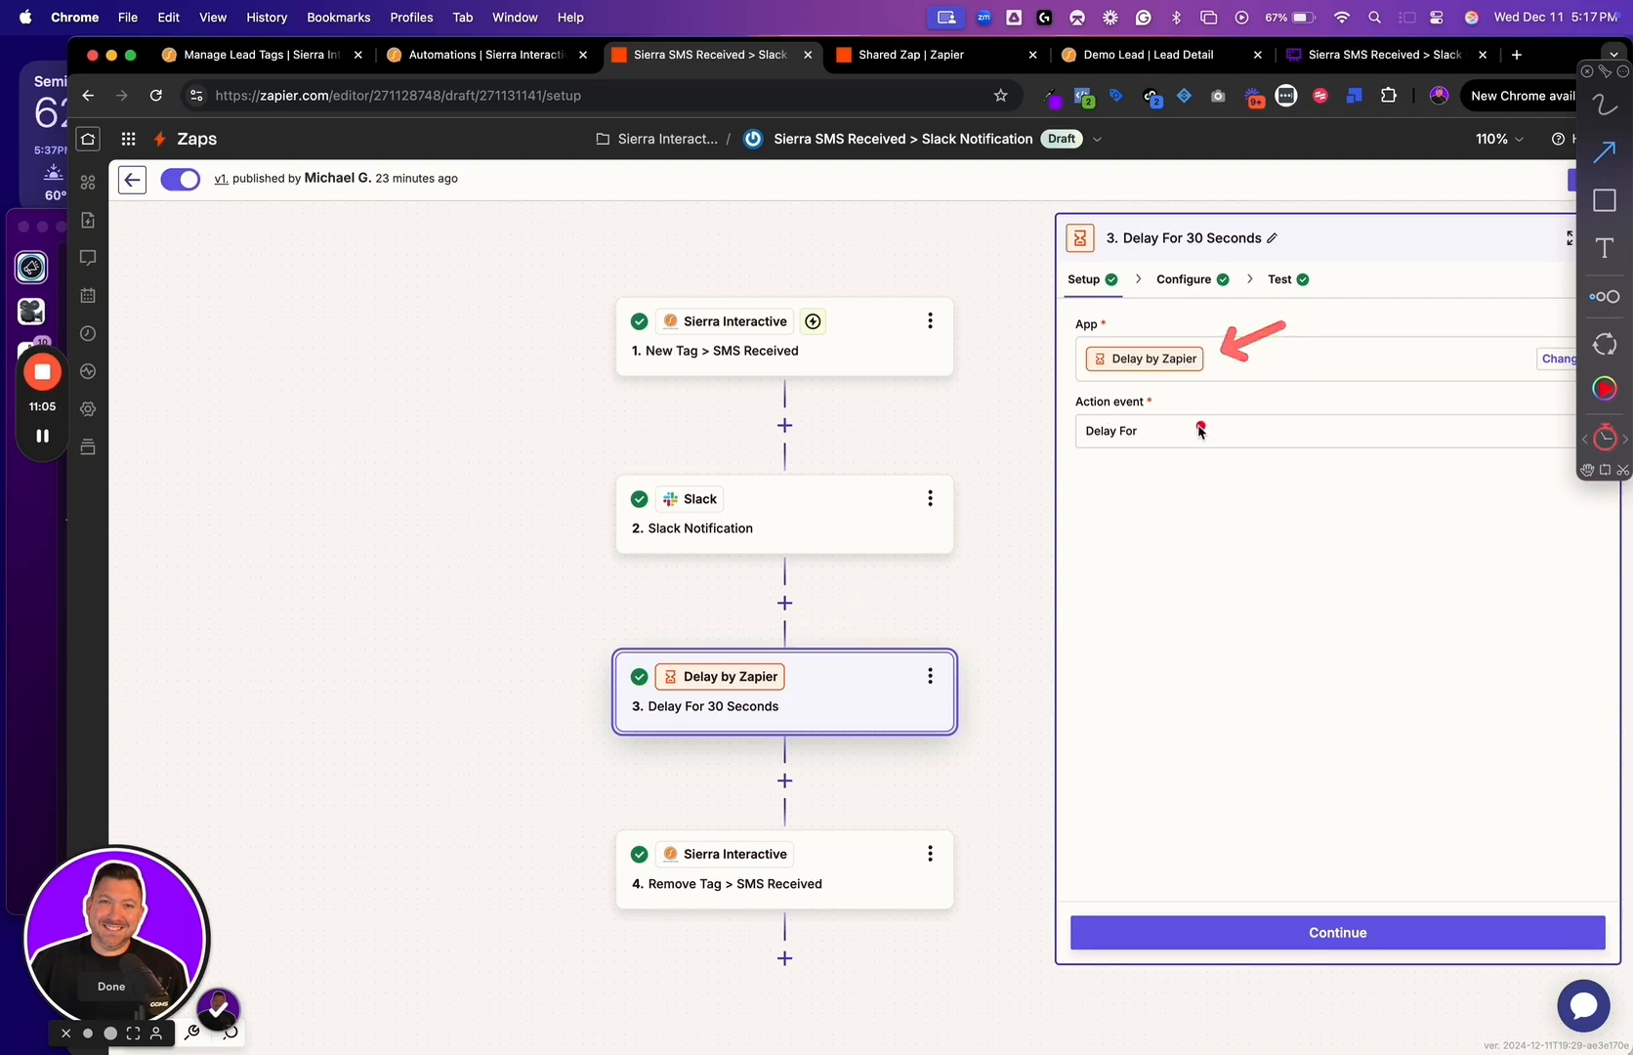
left_click_drag(1147, 449, 1231, 526)
Open the delay step's configuration and review the delay time value and unit
left_click(1293, 930)
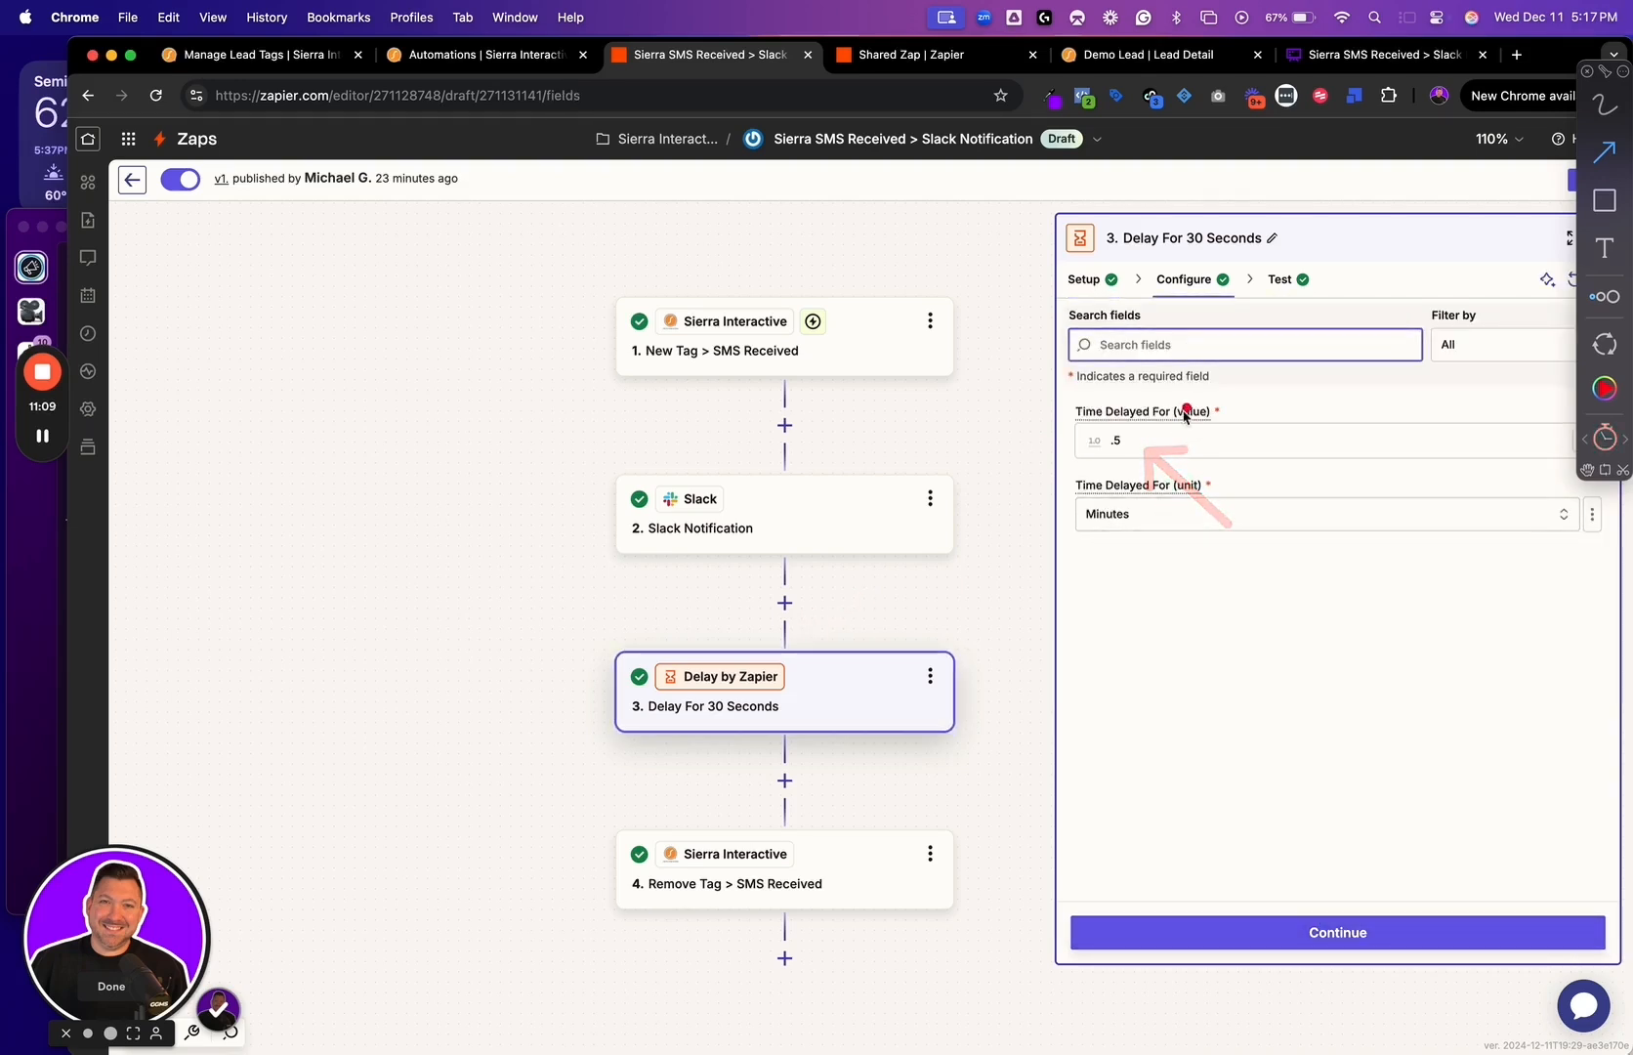
left_click(1144, 437)
left_click_drag(1170, 432, 1208, 424)
left_click_drag(1153, 532, 1211, 500)
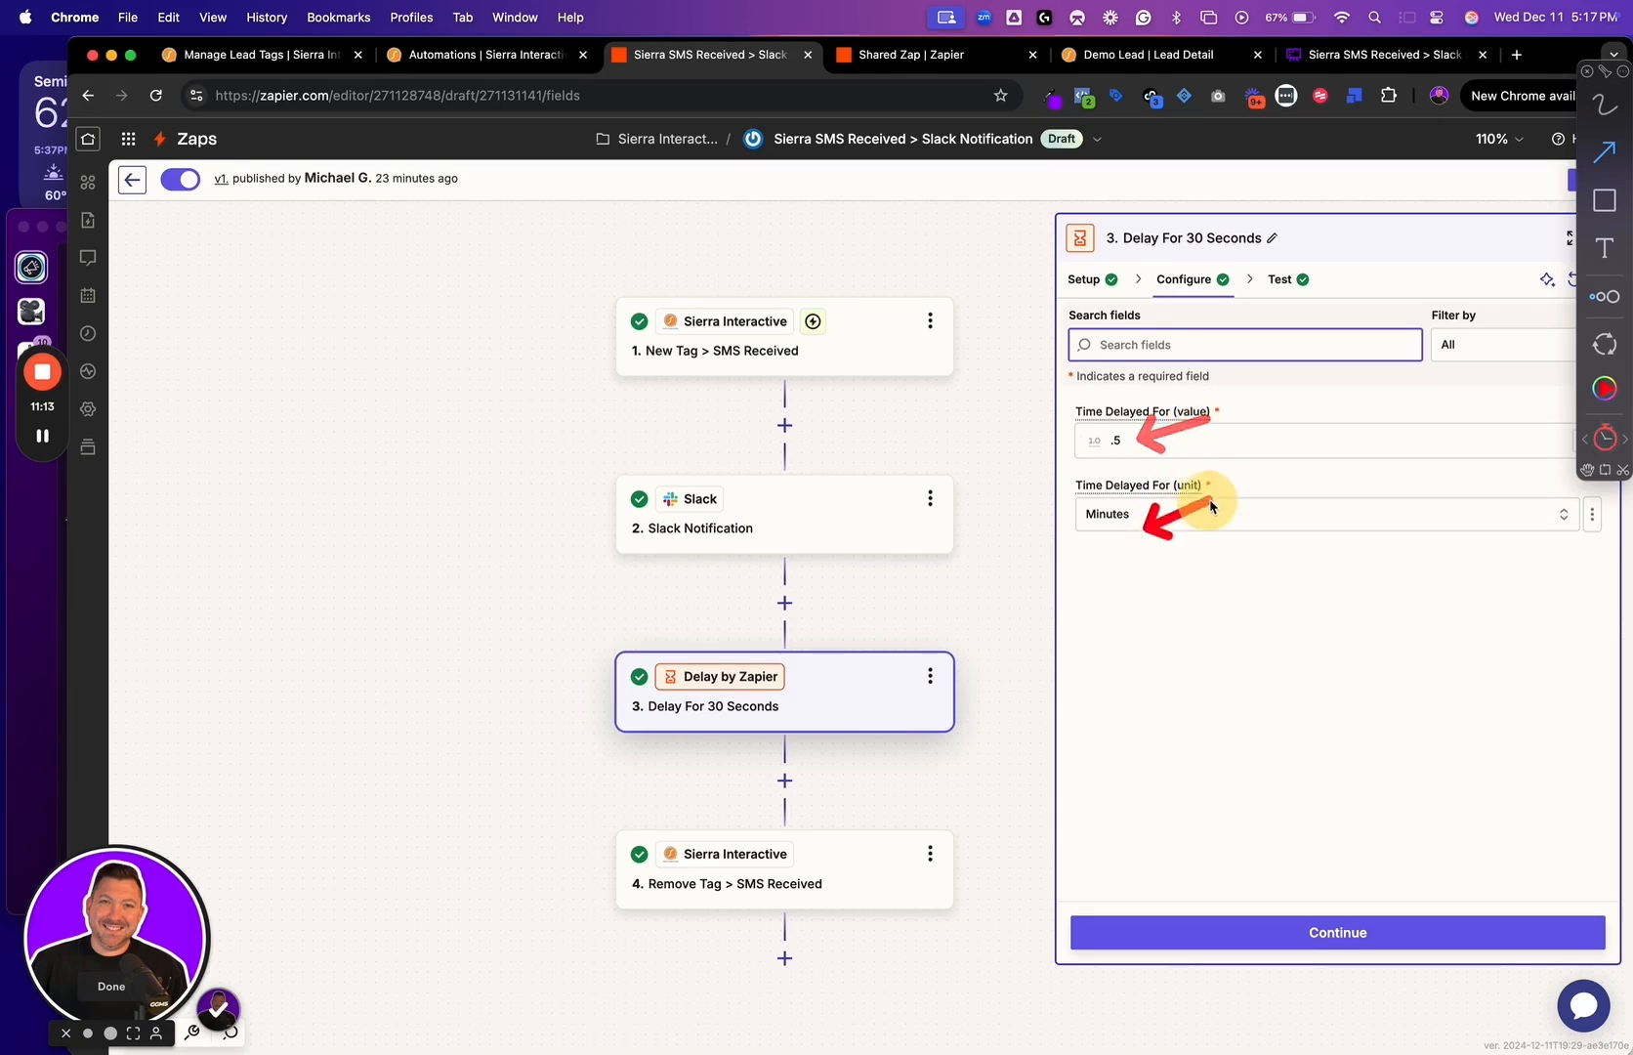
Proceed to the Remove Tag > SMS Received step and review its place in the Zap and its app
left_click(1240, 935)
left_click(1239, 939)
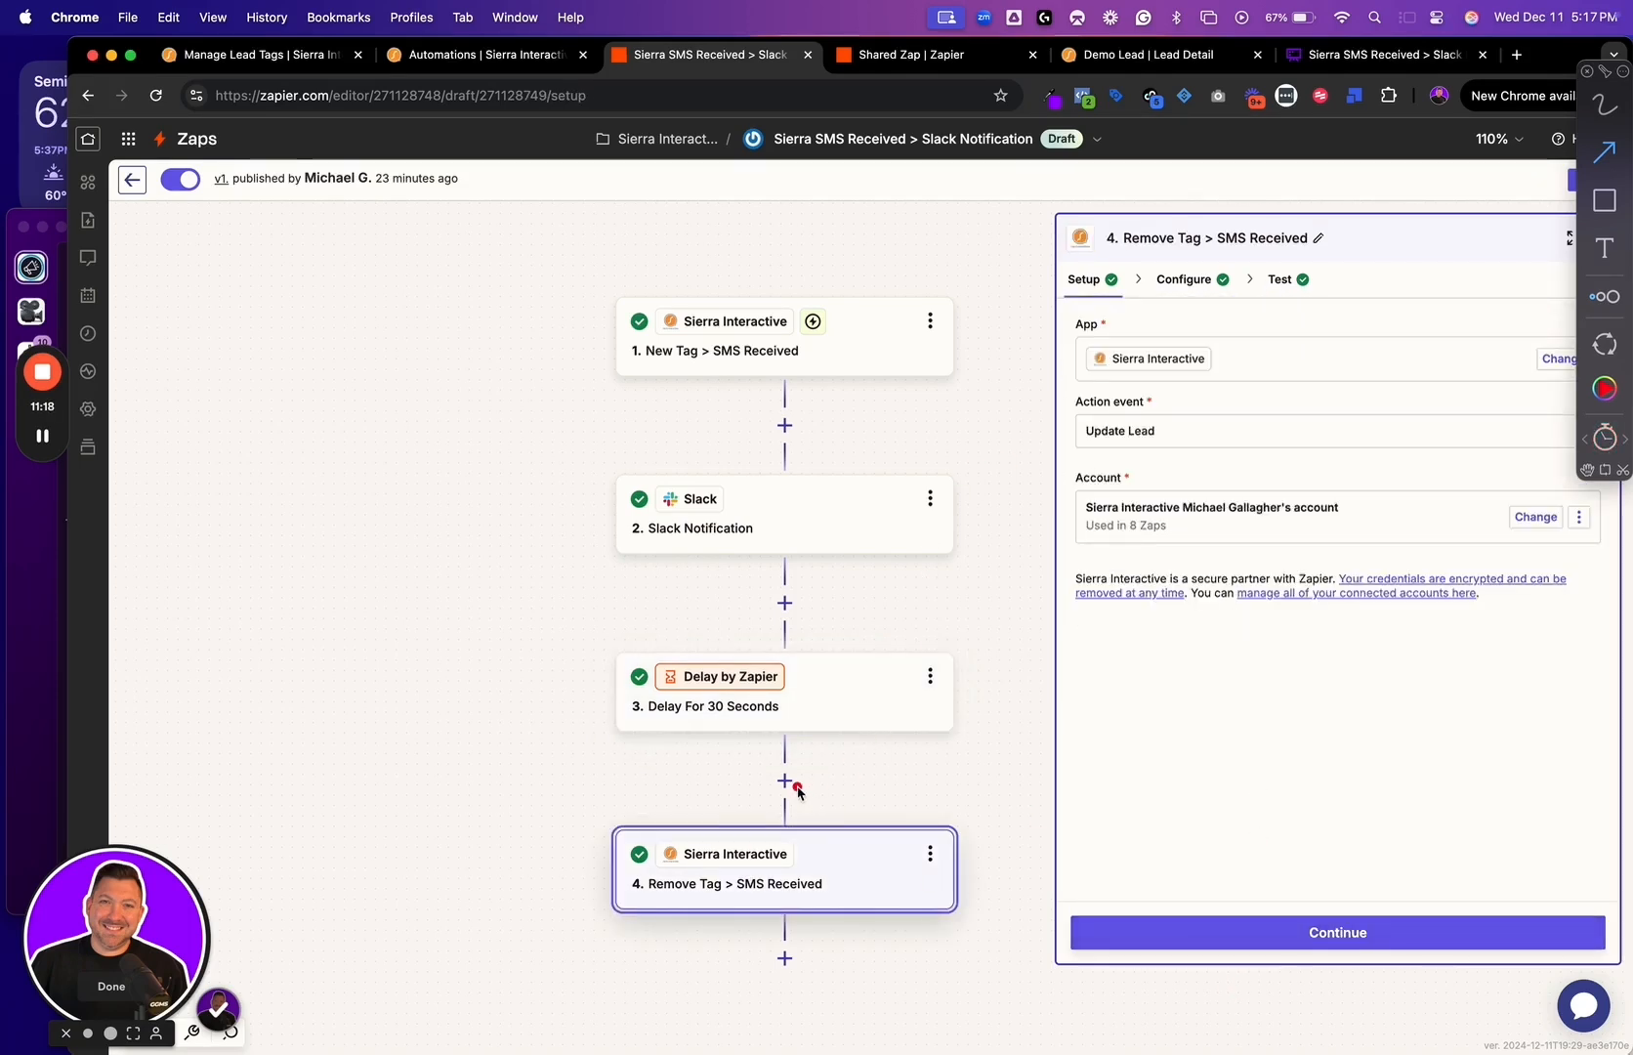
left_click_drag(791, 781, 904, 764)
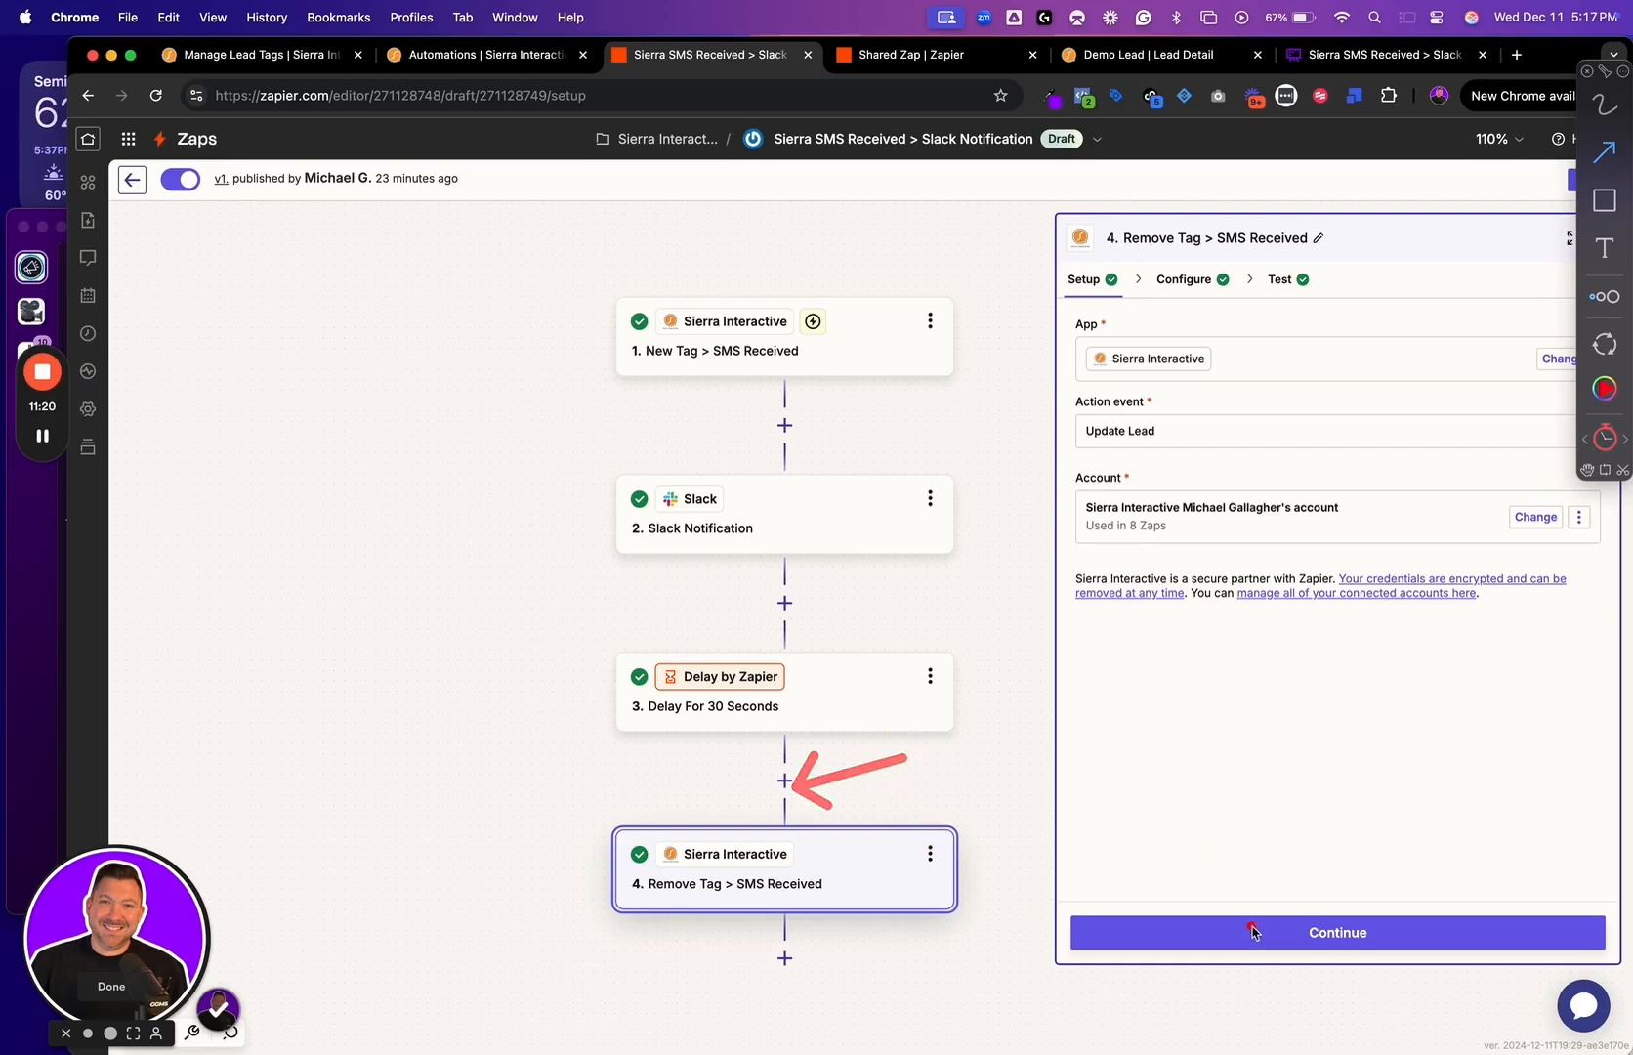
left_click(1226, 354)
left_click(1148, 284)
left_click_drag(1220, 366, 1297, 339)
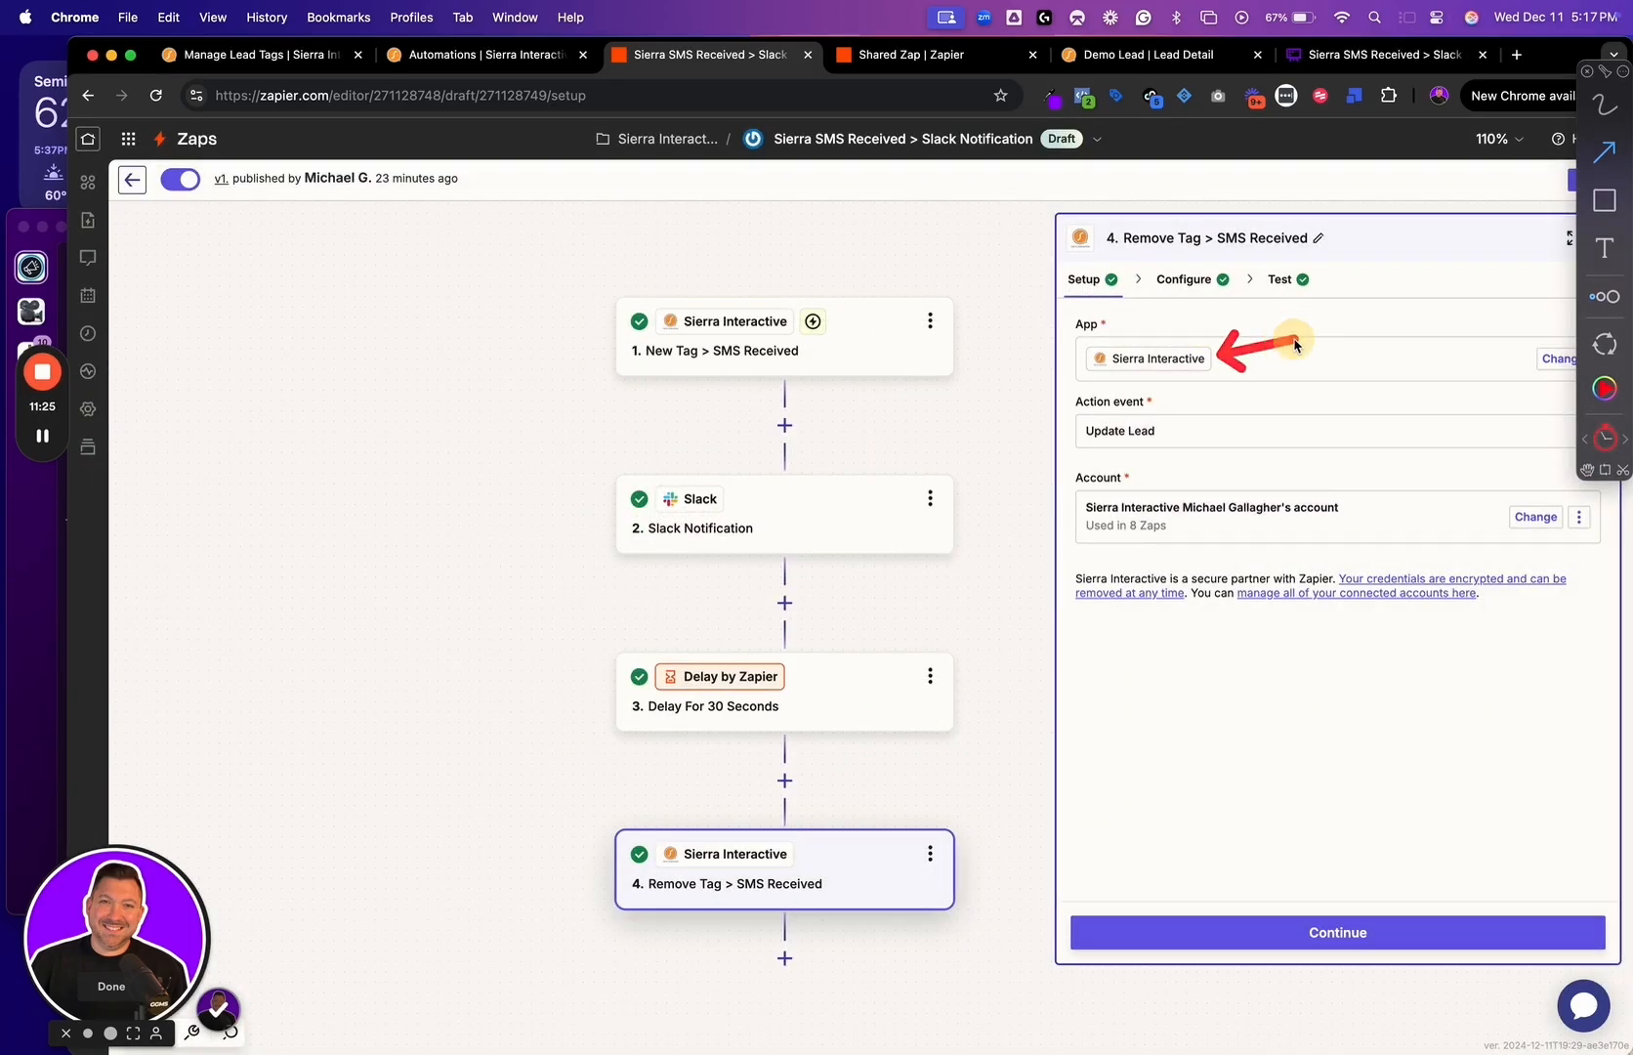
Browse the Sierra Interactive action events and locate Update Lead
left_click(1174, 435)
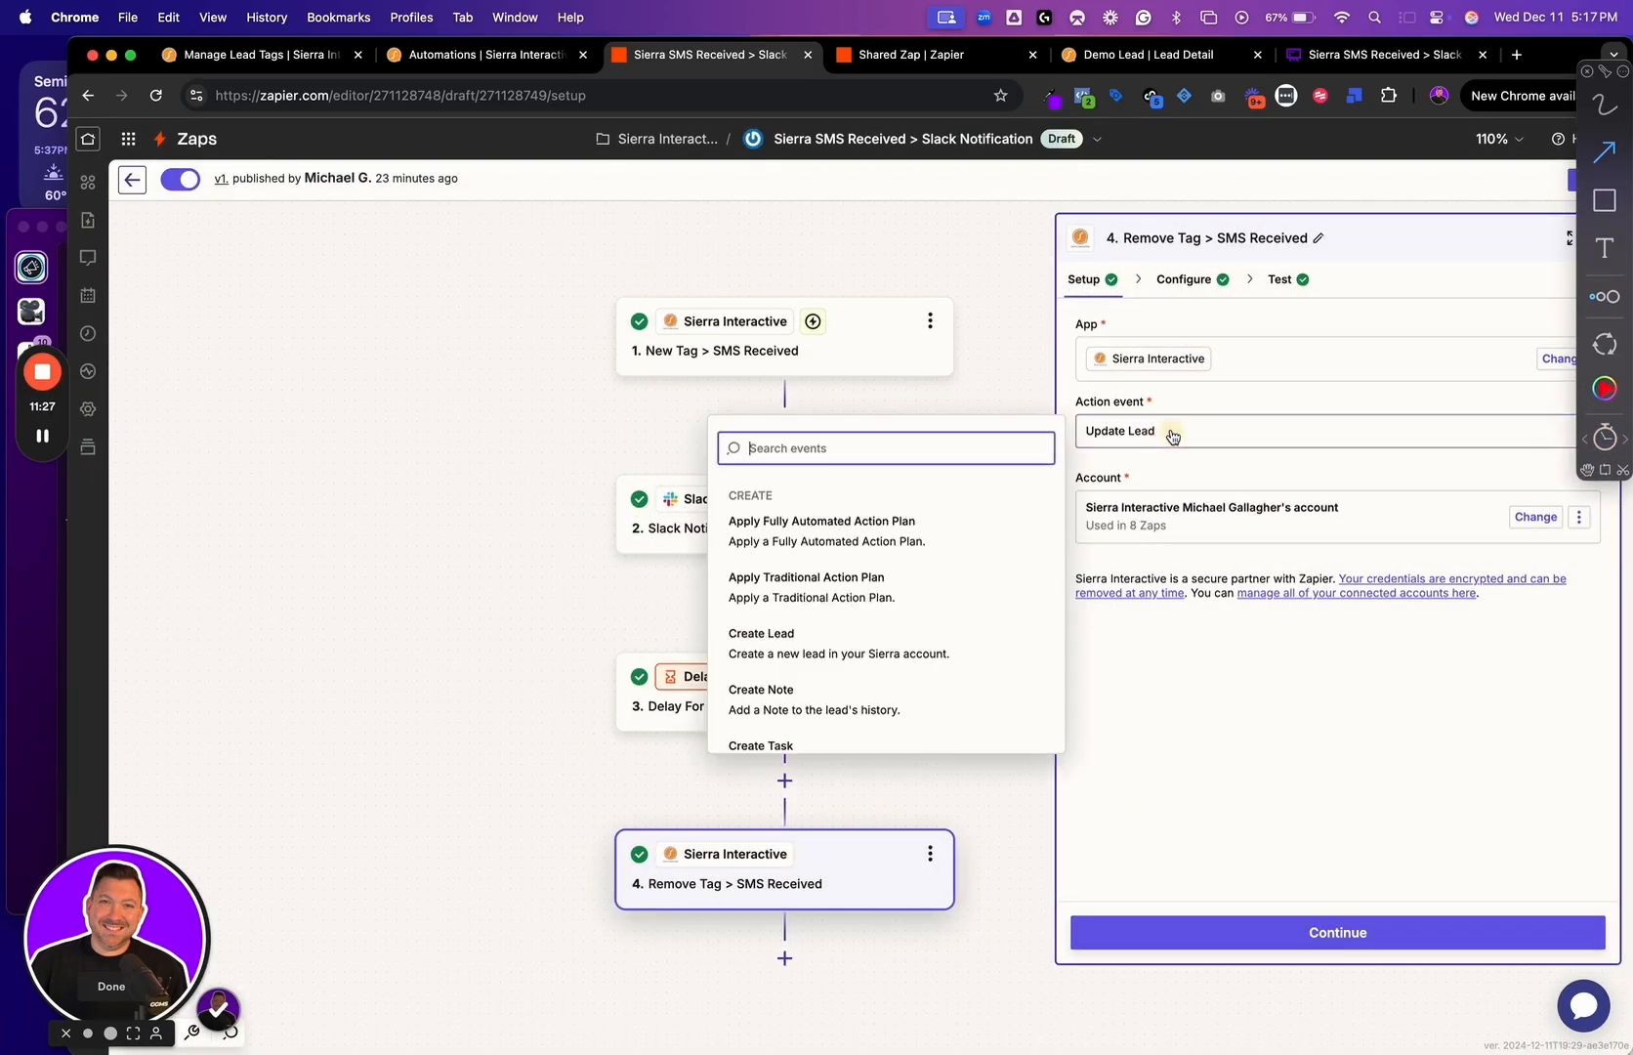
scroll(916, 673, "down", 10)
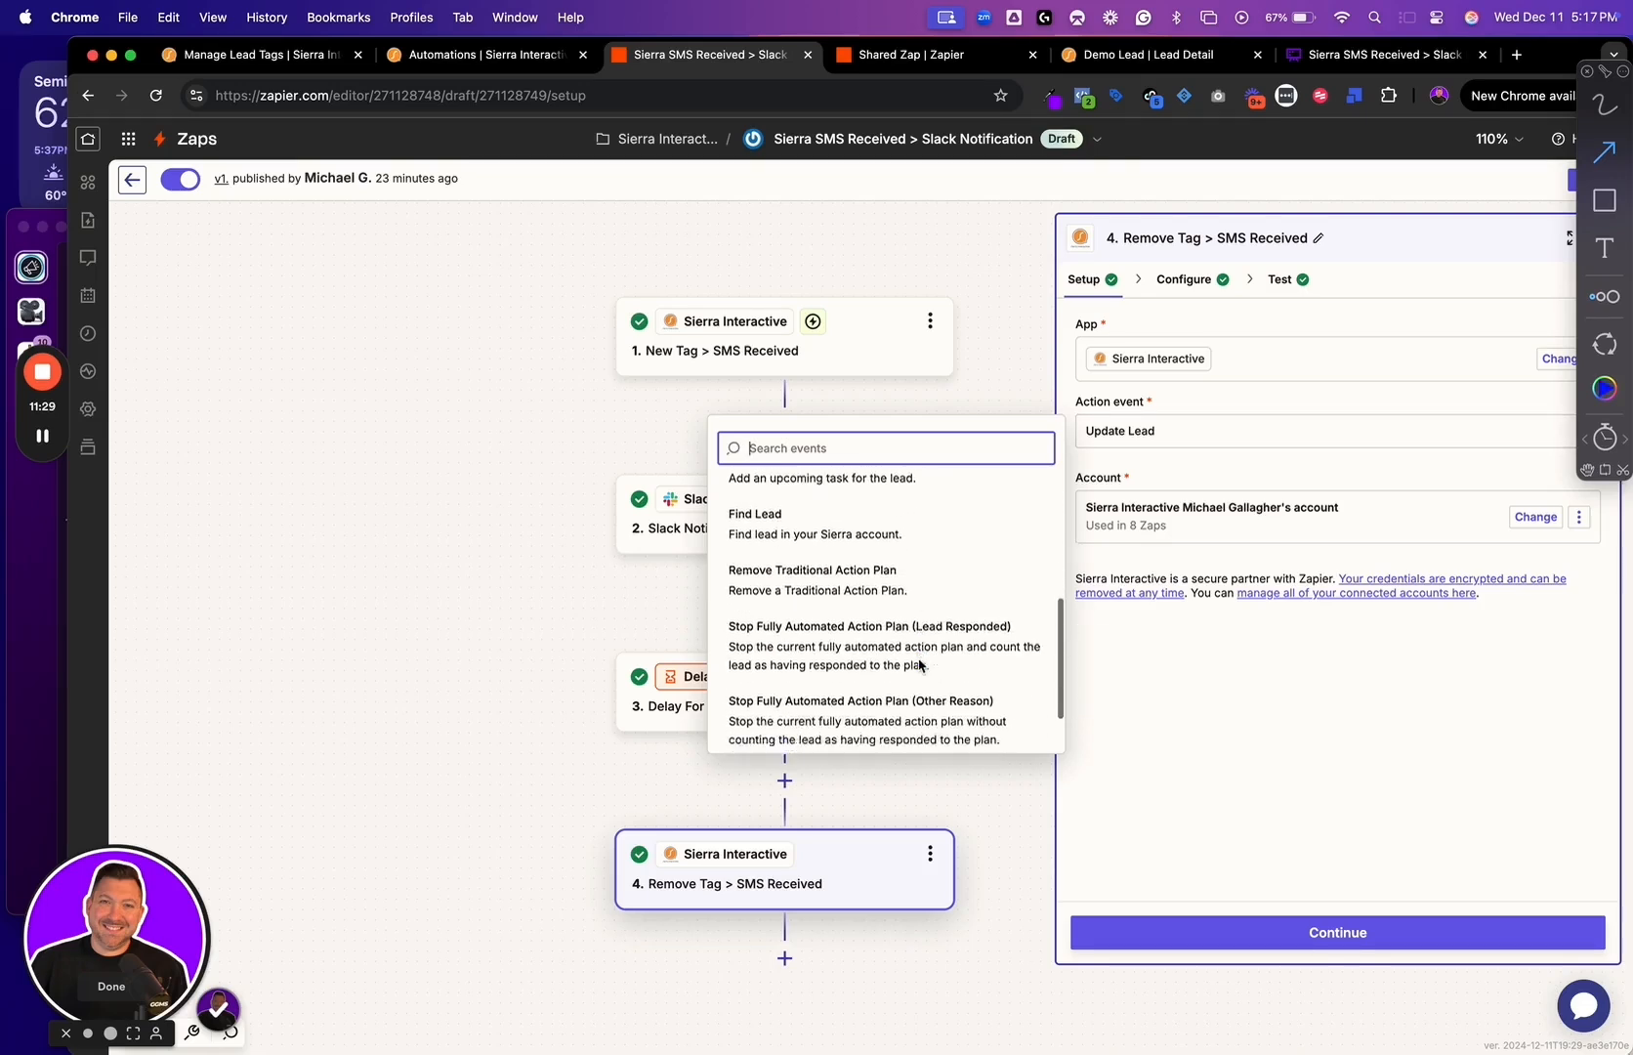
left_click_drag(992, 607, 903, 711)
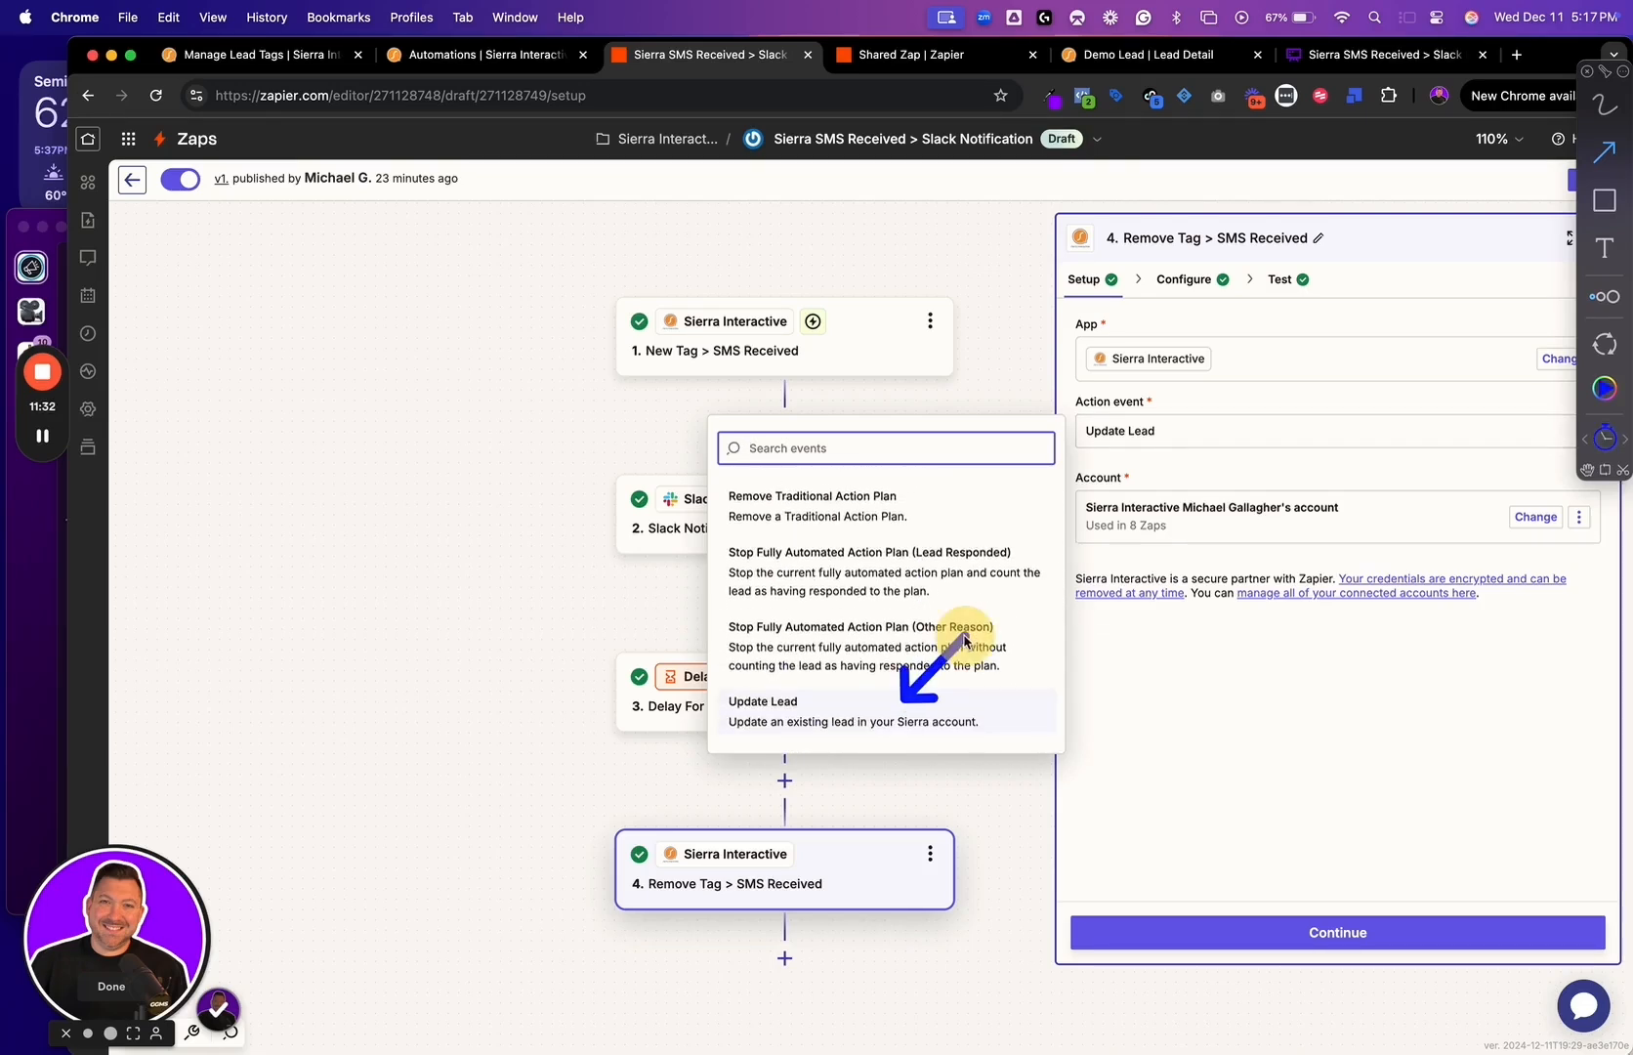
Close the event list, open the configuration, and review the lead identifier and the Remove Tags field
left_click(1222, 721)
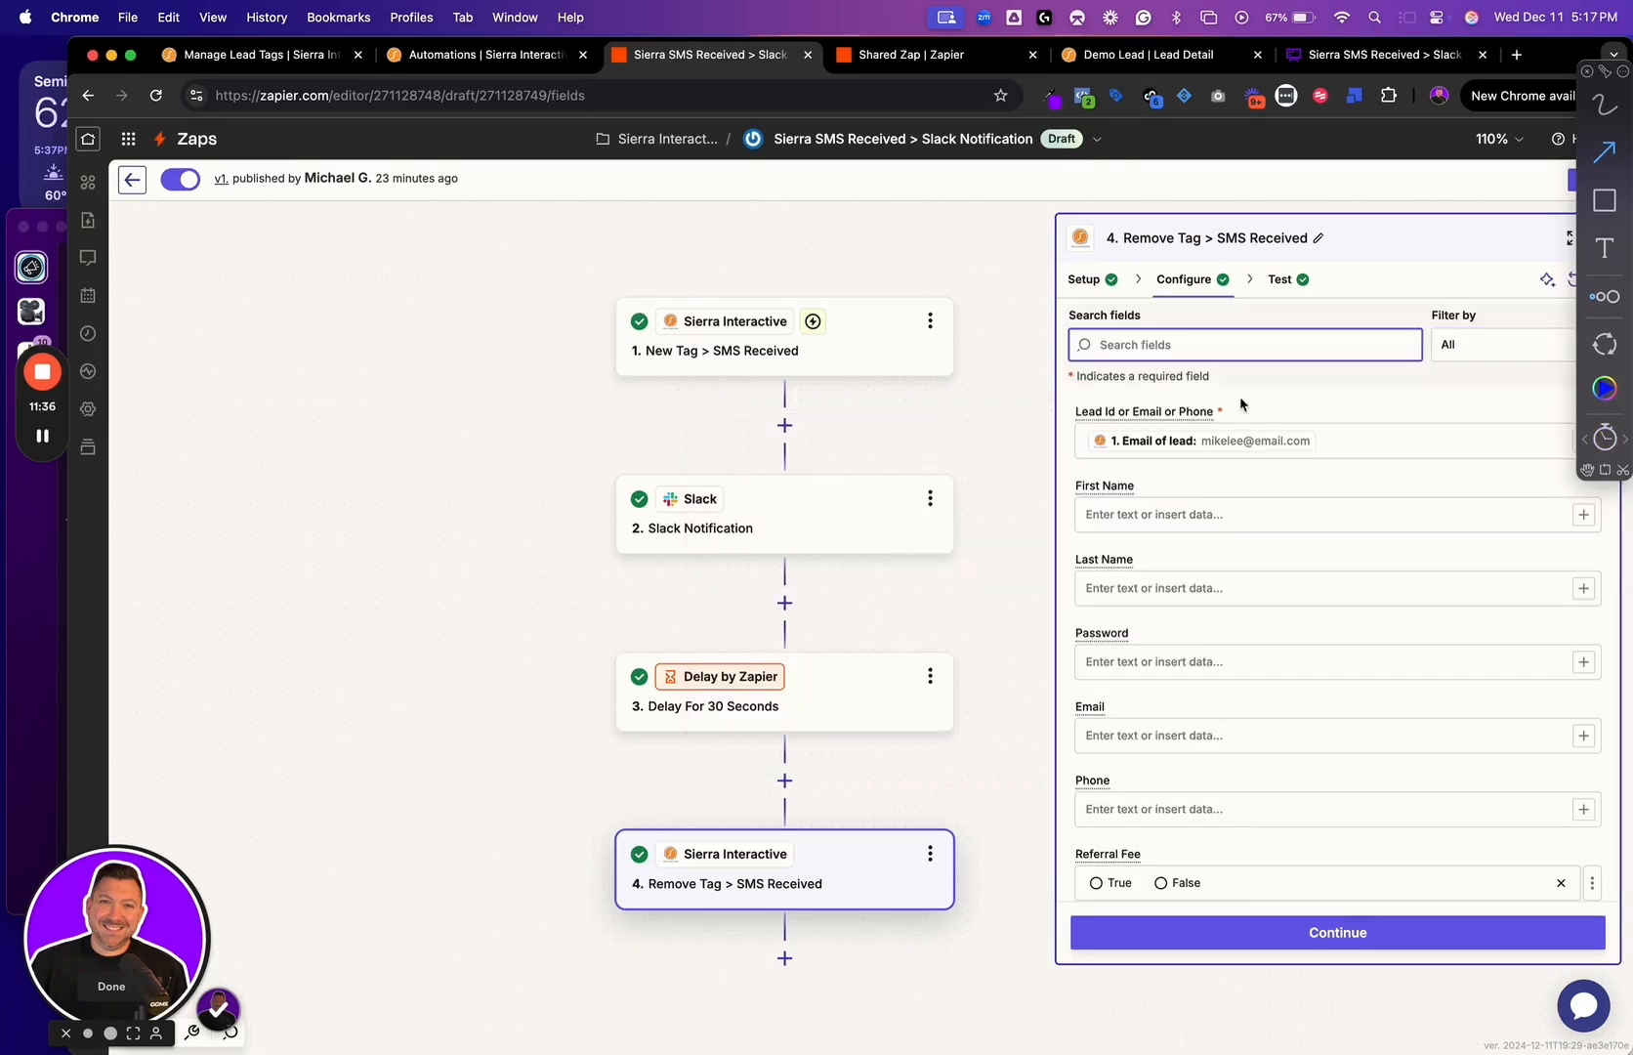
left_click_drag(1236, 414, 1303, 386)
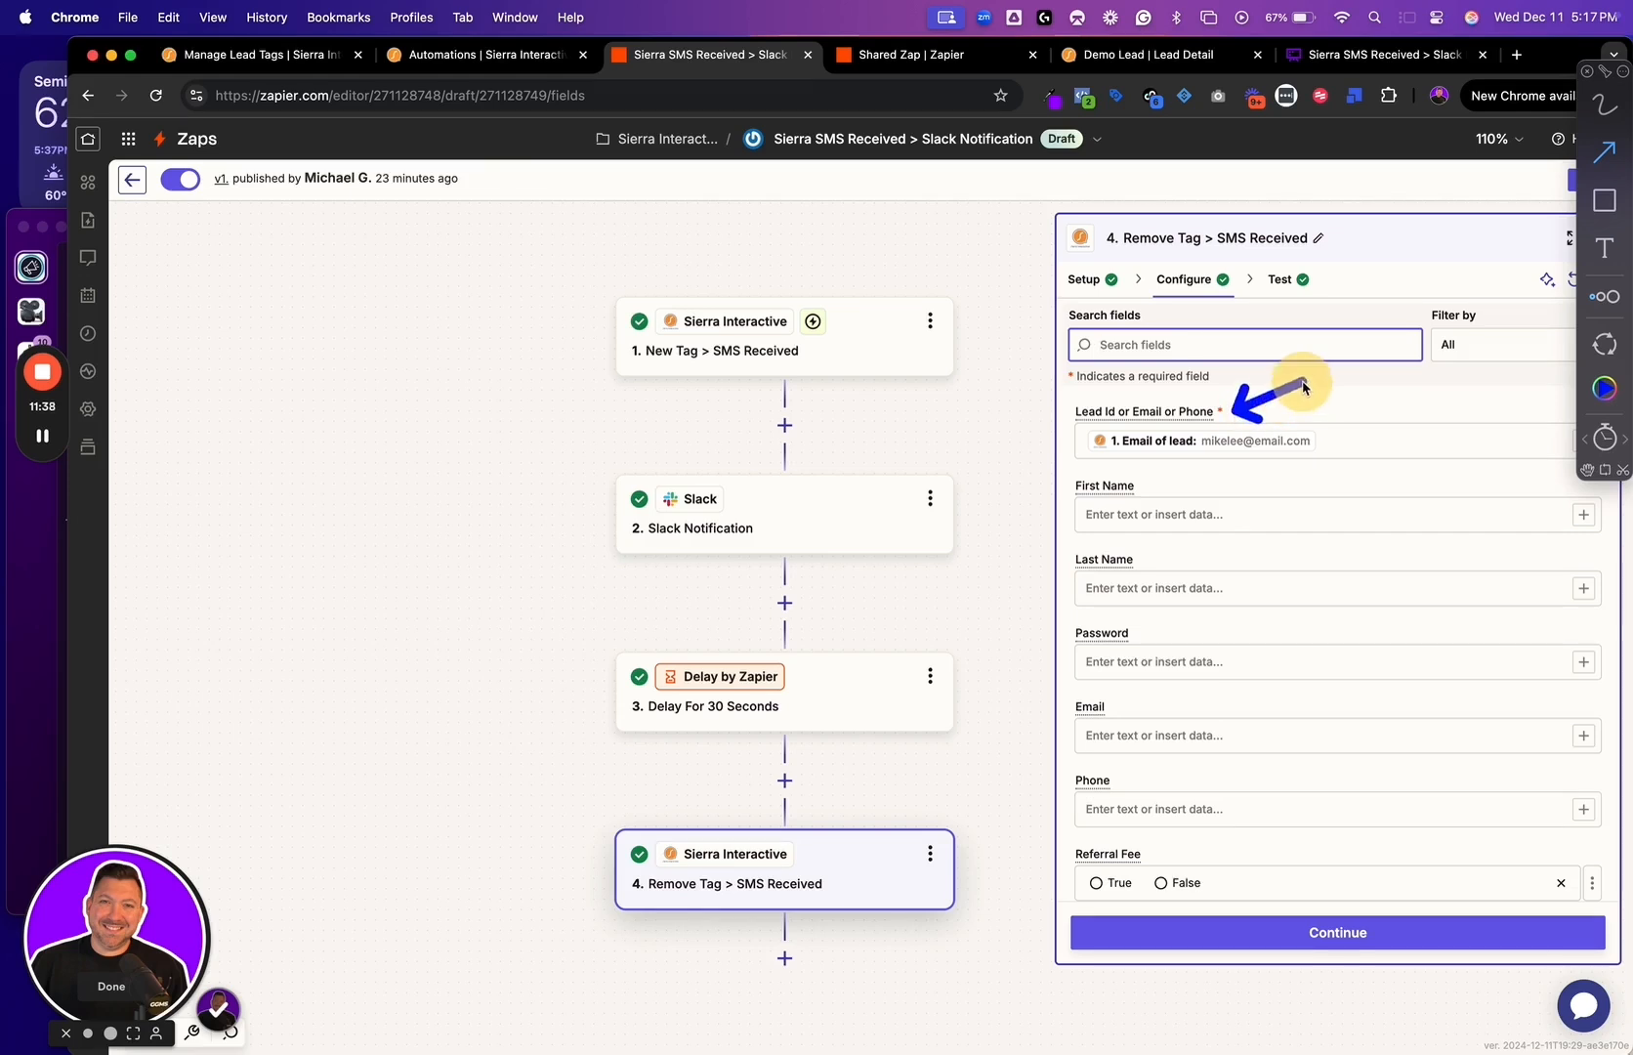
left_click_drag(810, 291, 911, 211)
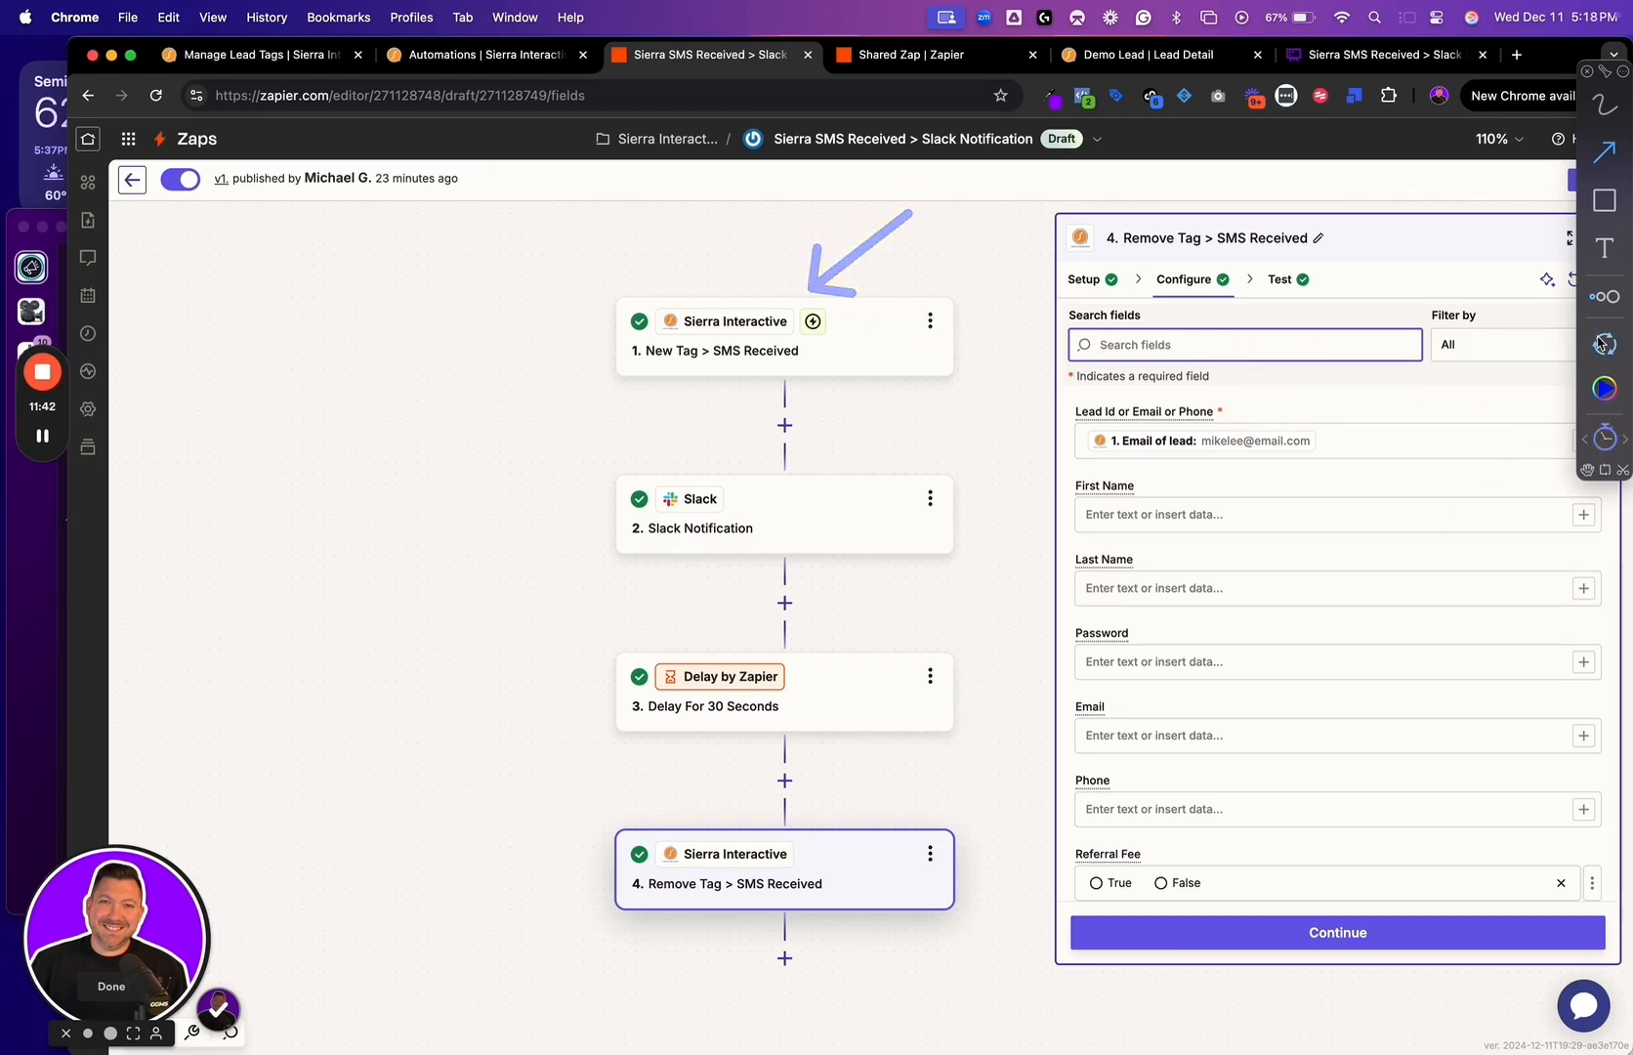
scroll(1291, 649, "down", 10)
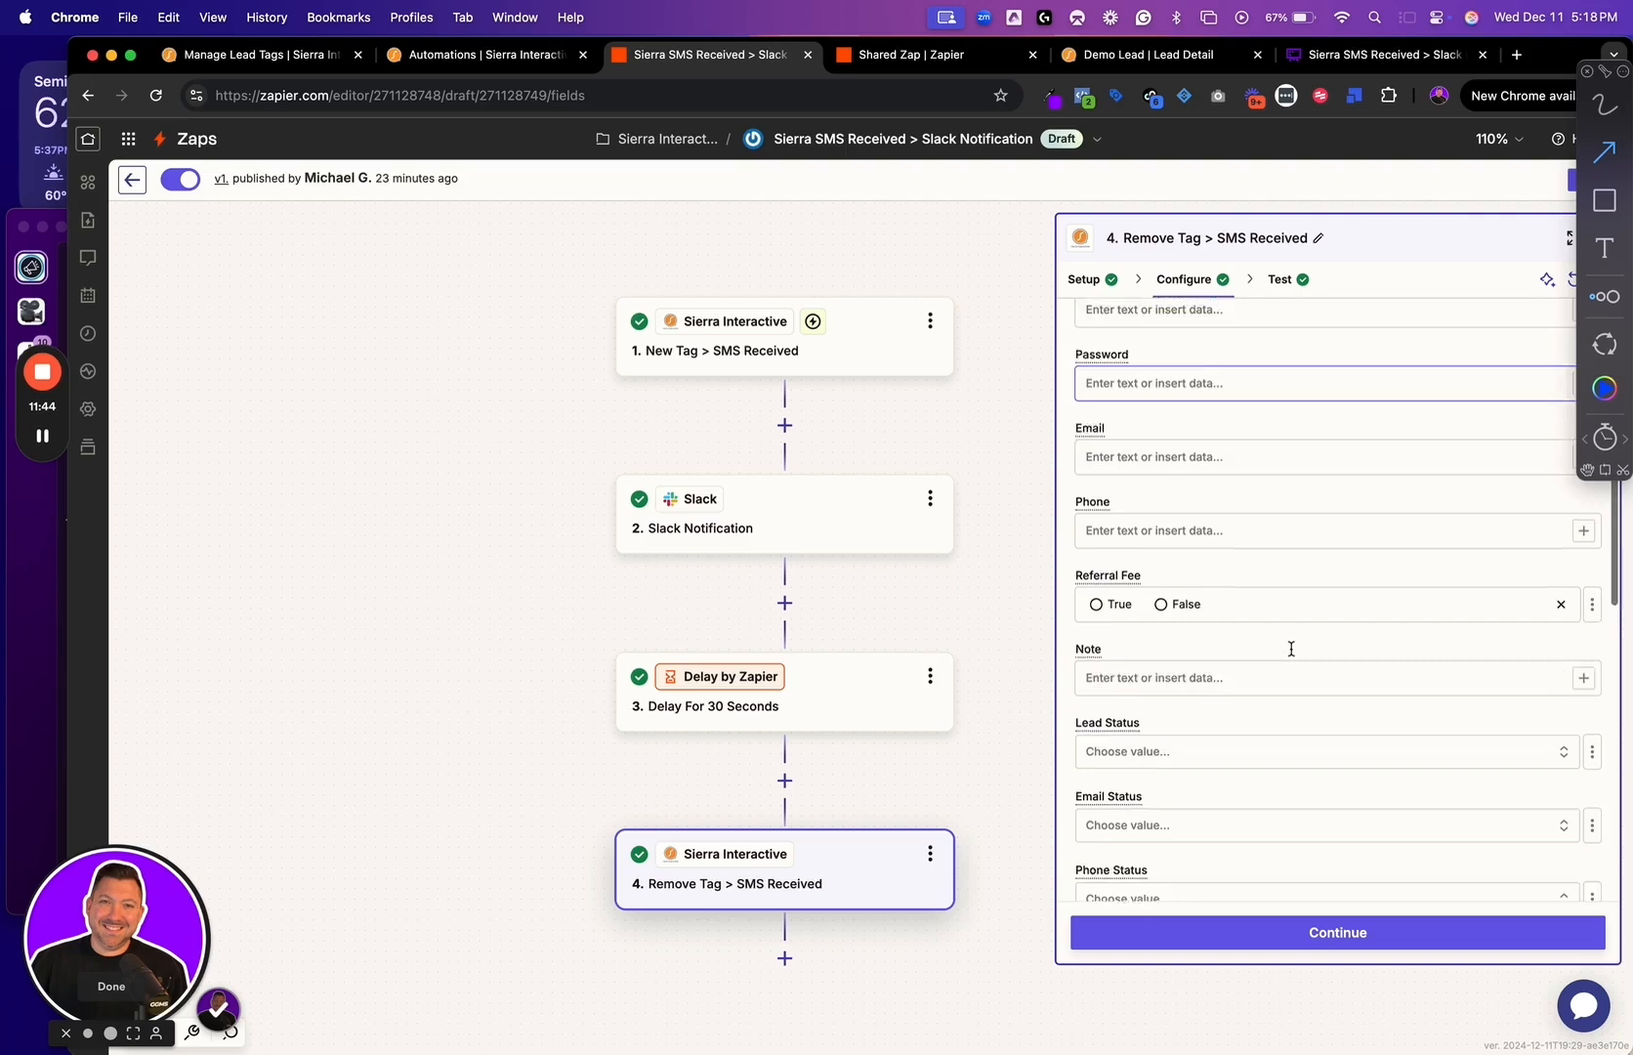
left_click_drag(1151, 536, 1211, 520)
left_click_drag(1183, 610, 1267, 564)
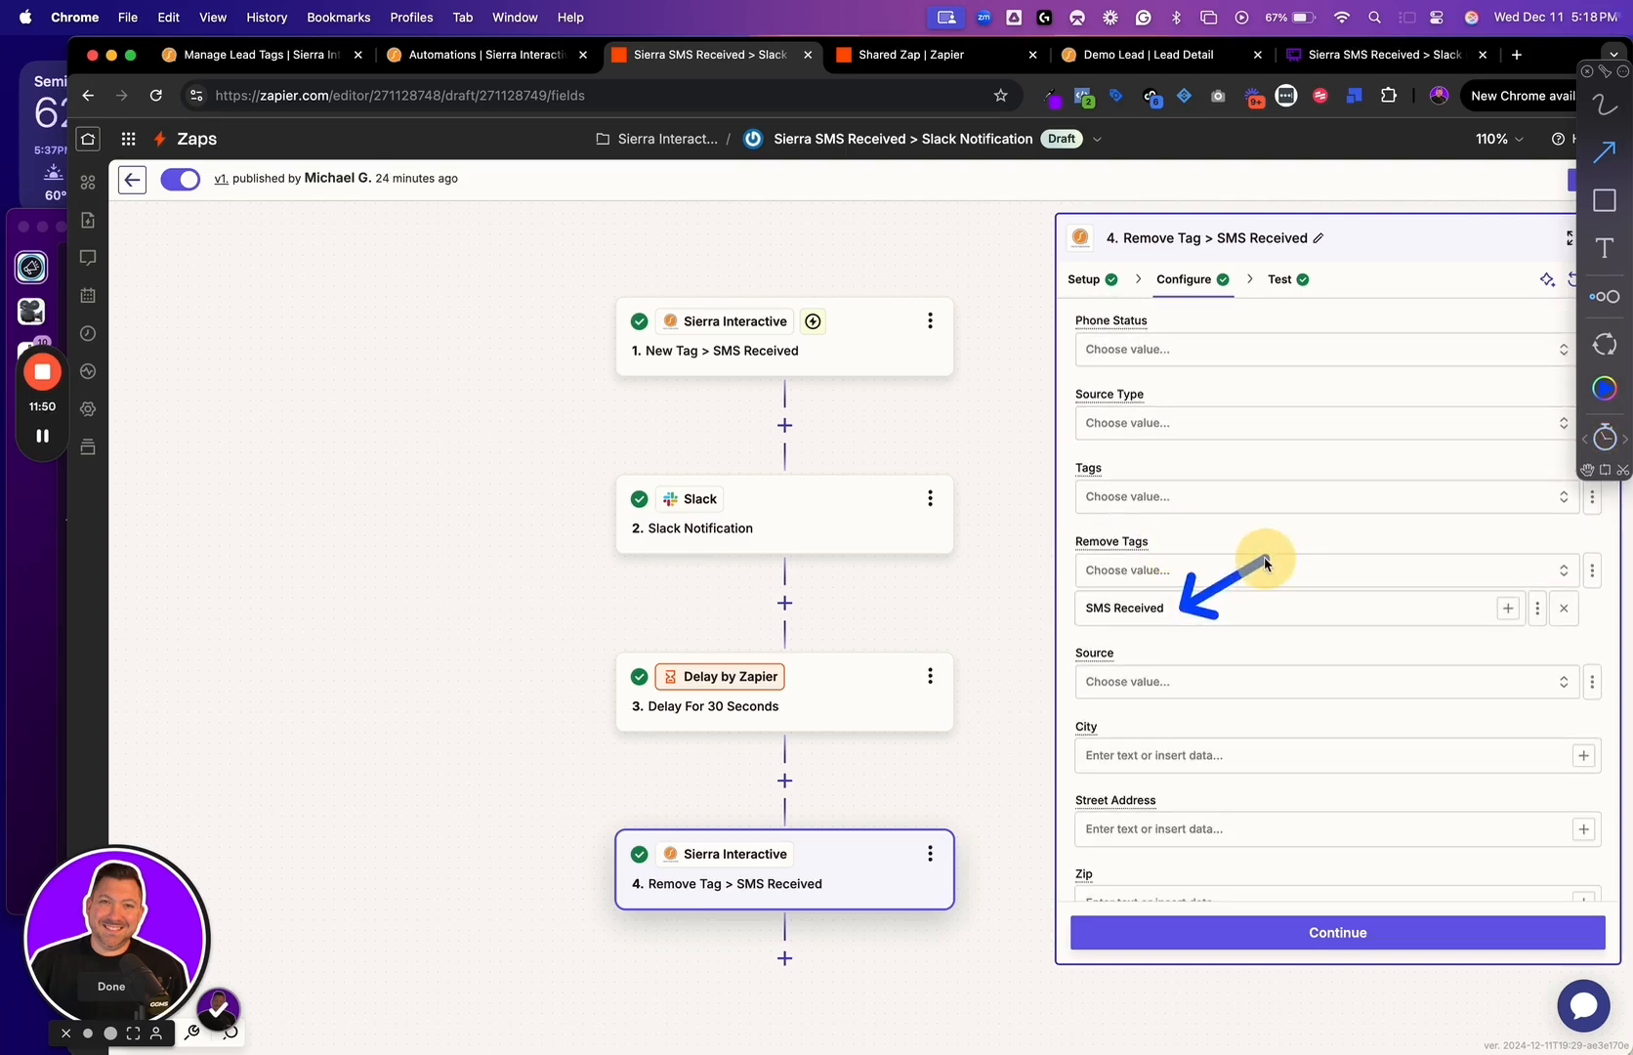
Continue past the Remove Tag > SMS Received configuration and publish the Zap as a new version
left_click(1246, 932)
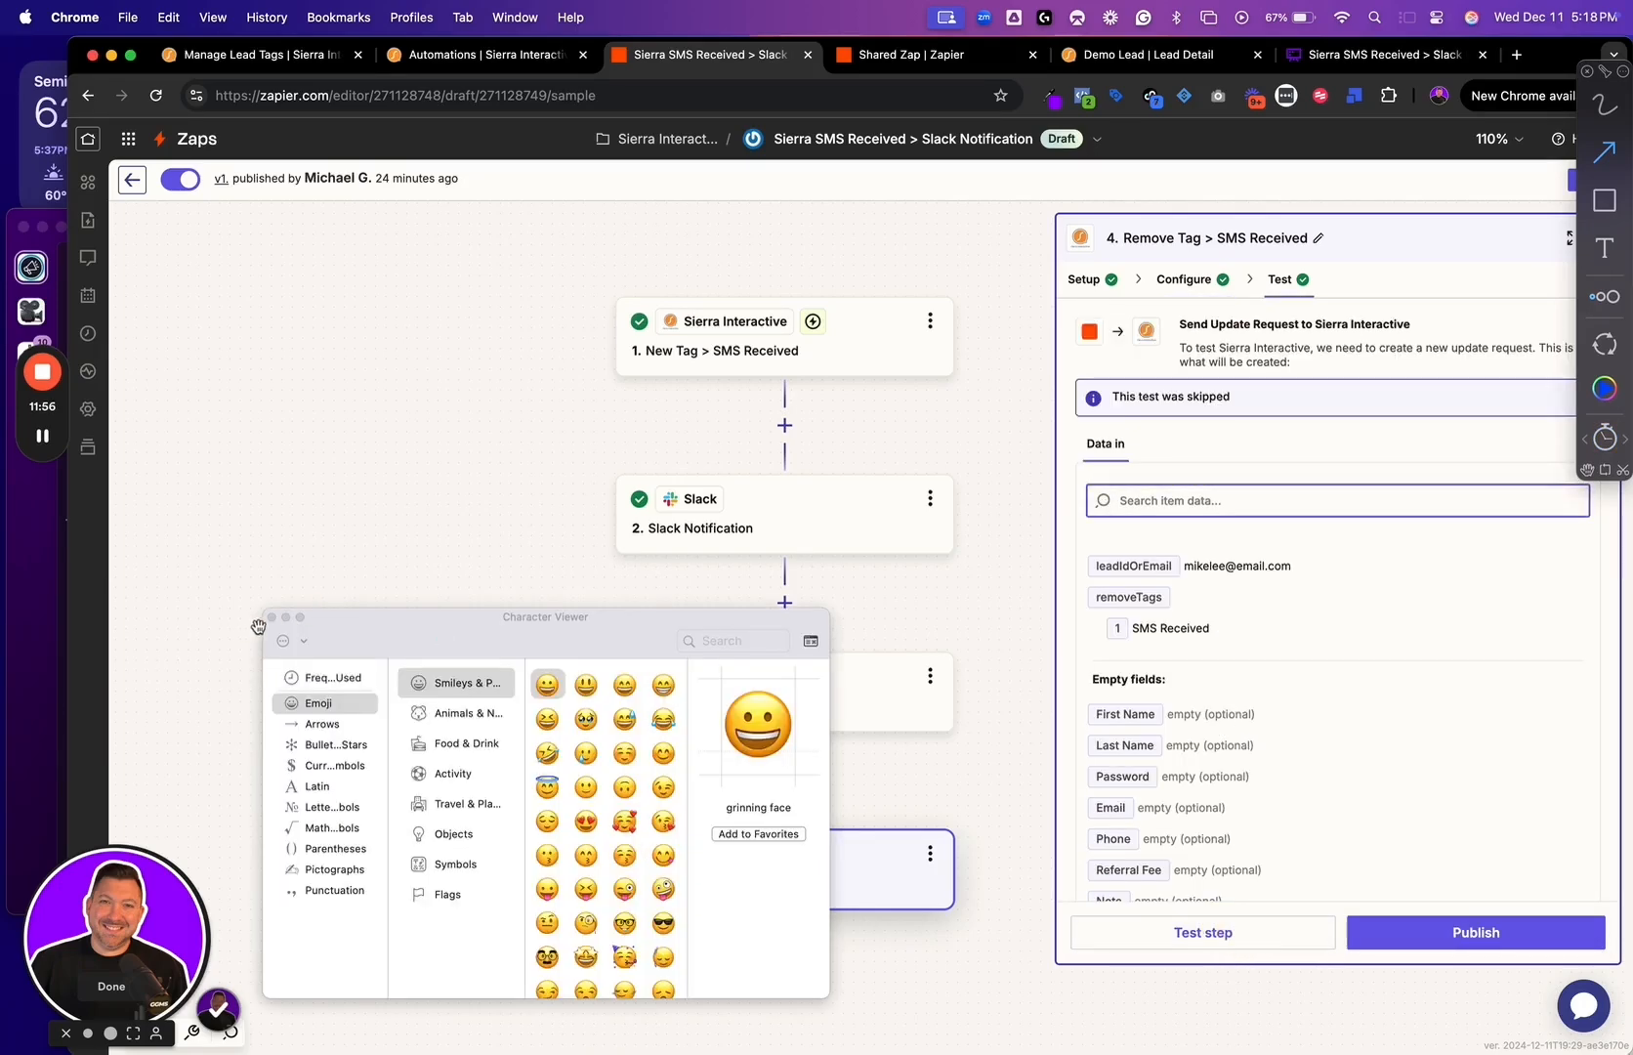
left_click(1441, 941)
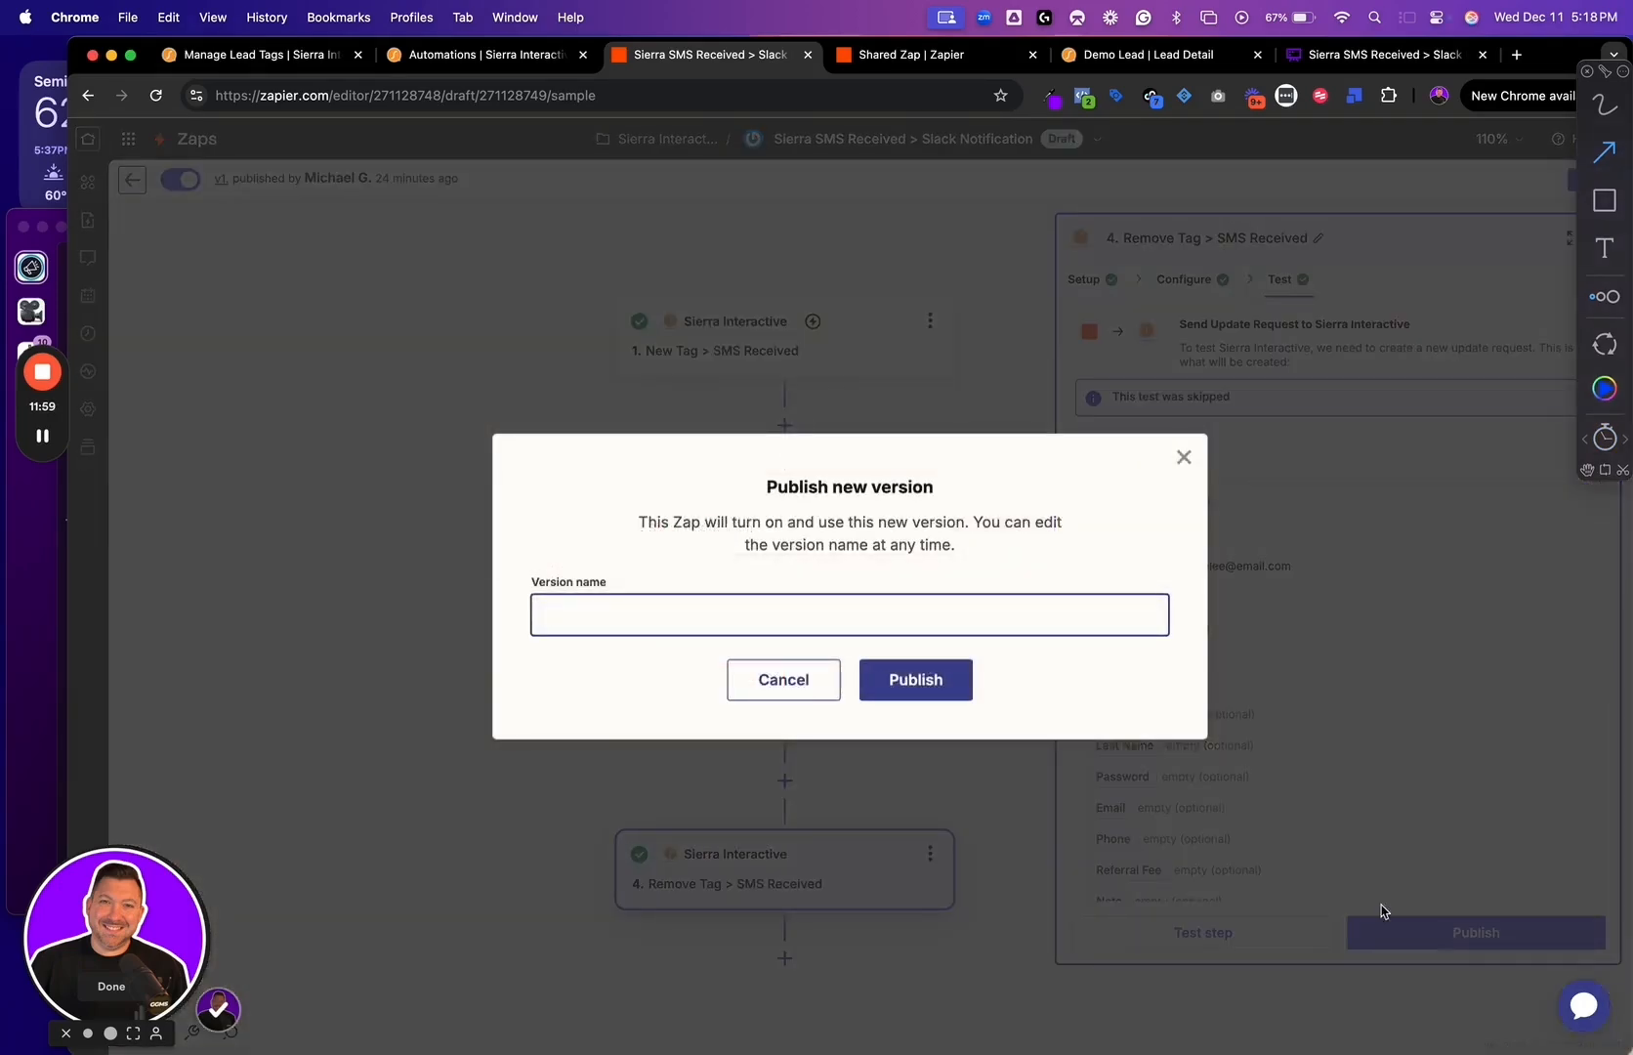
left_click(923, 679)
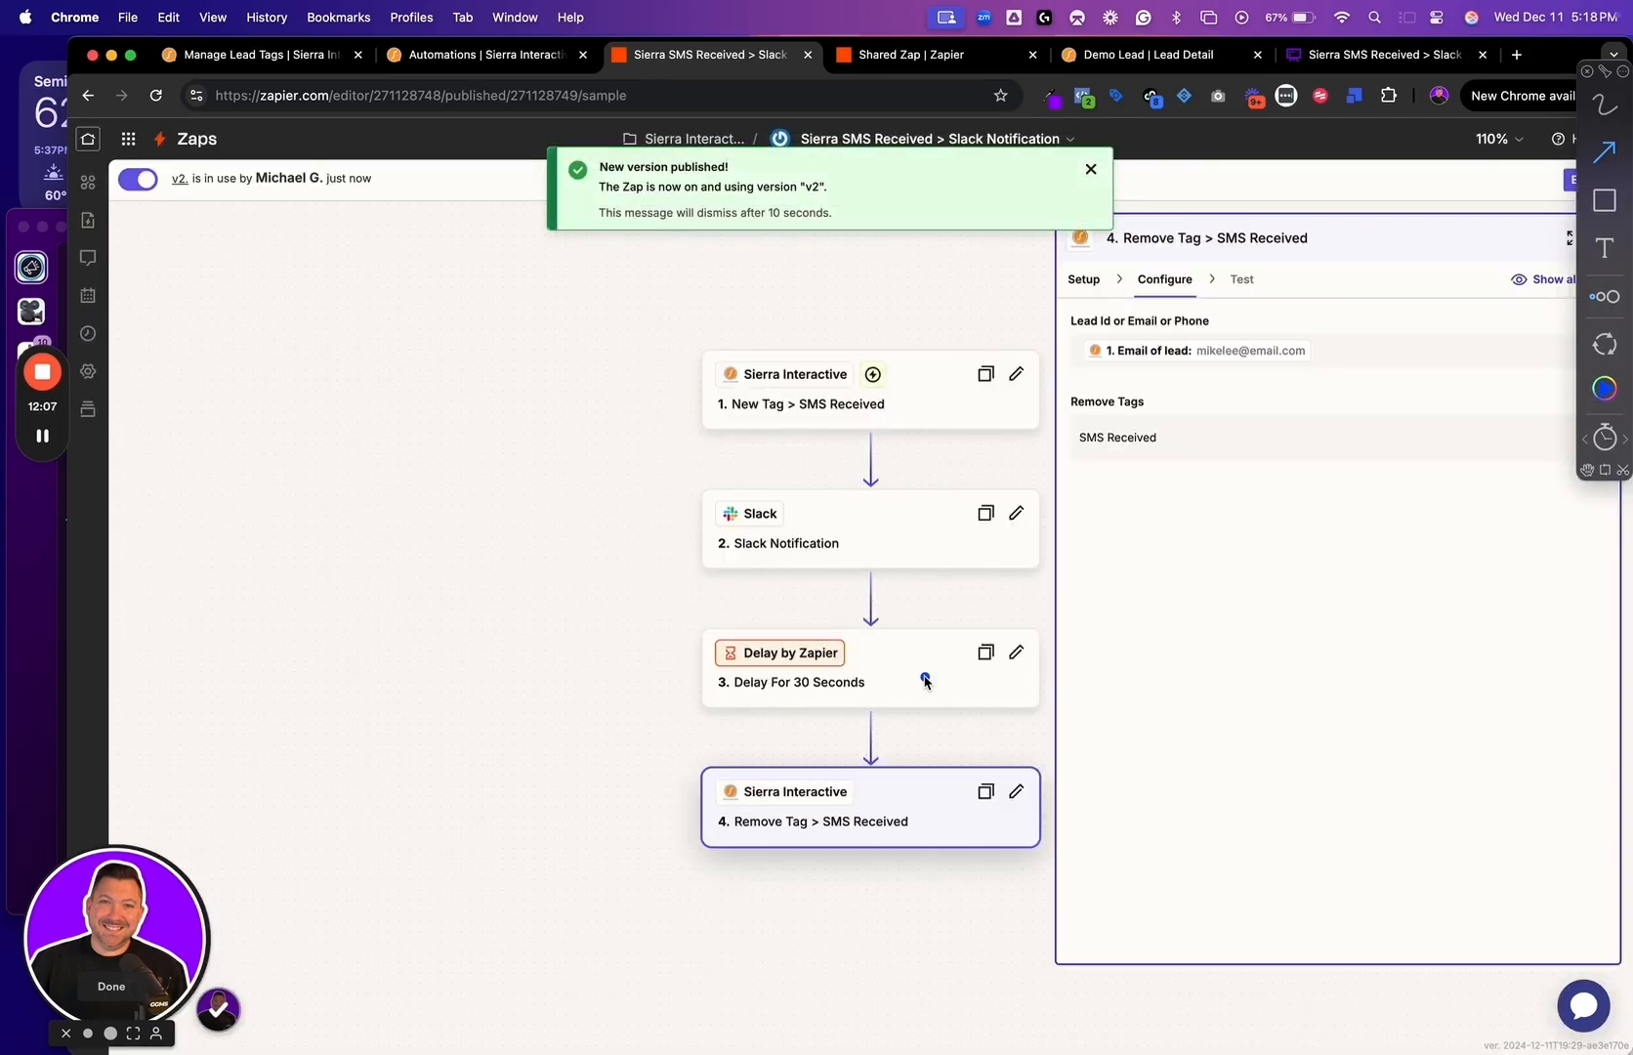
Open the SMS Notification > Slack automation in Sierra and review its trigger, tag action and run frequency
left_click(264, 53)
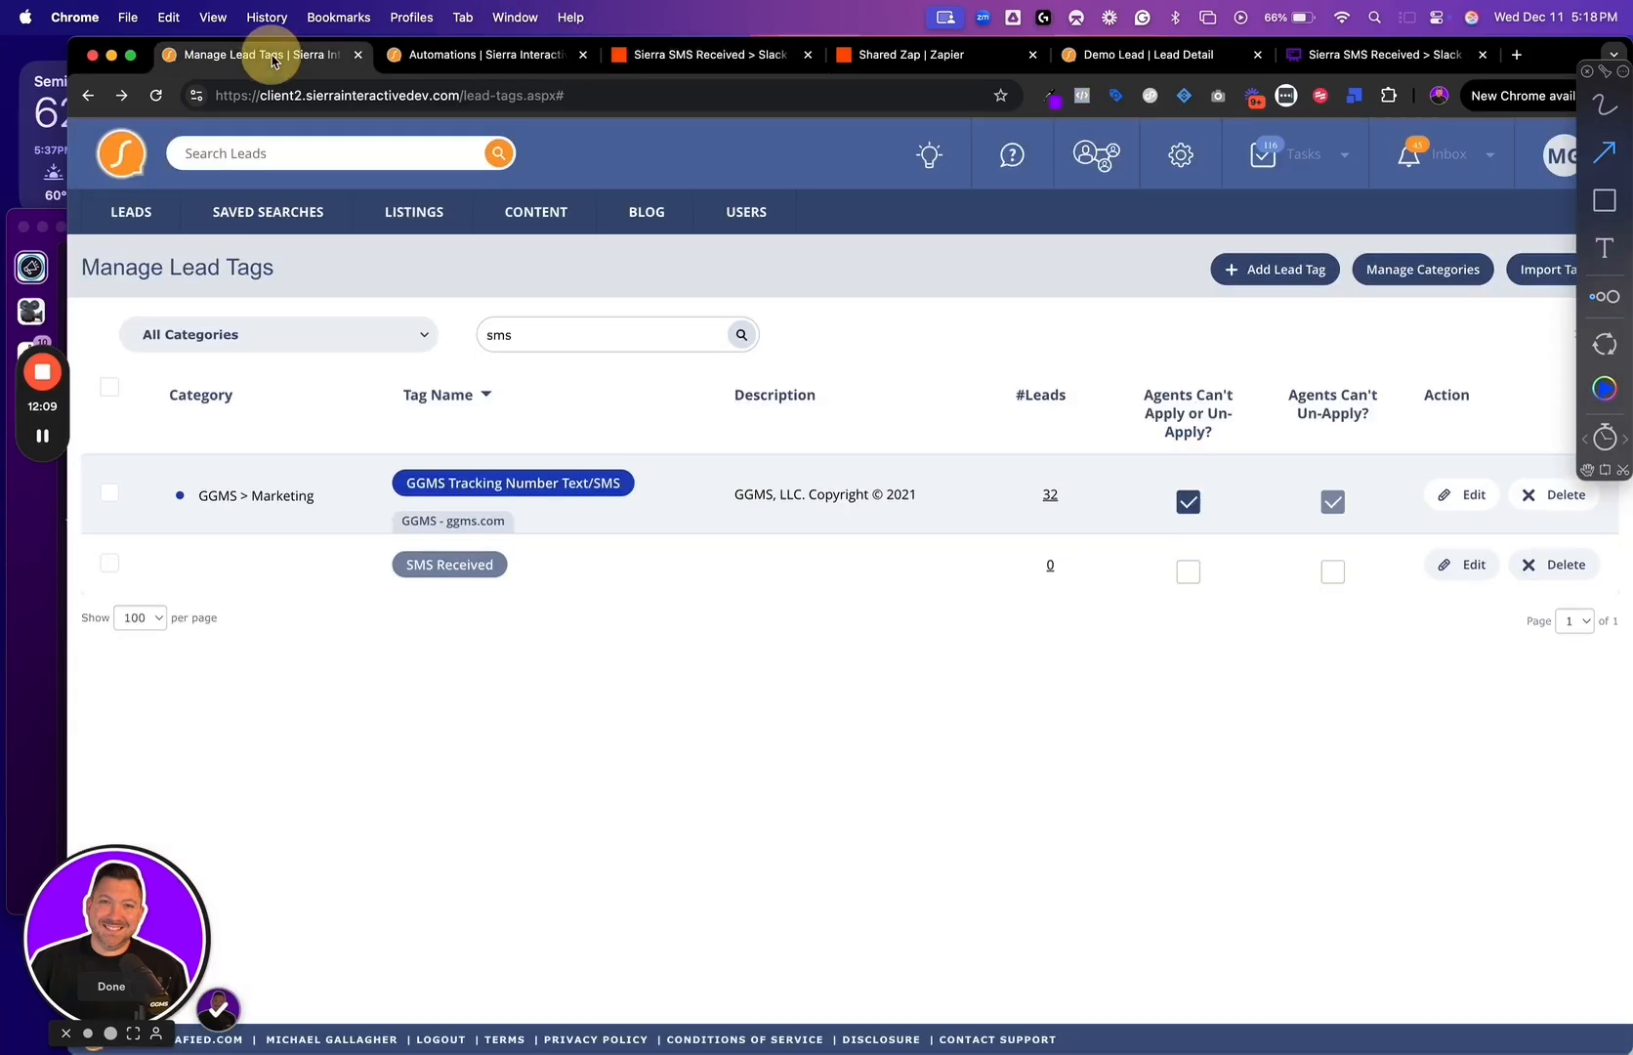
left_click(477, 57)
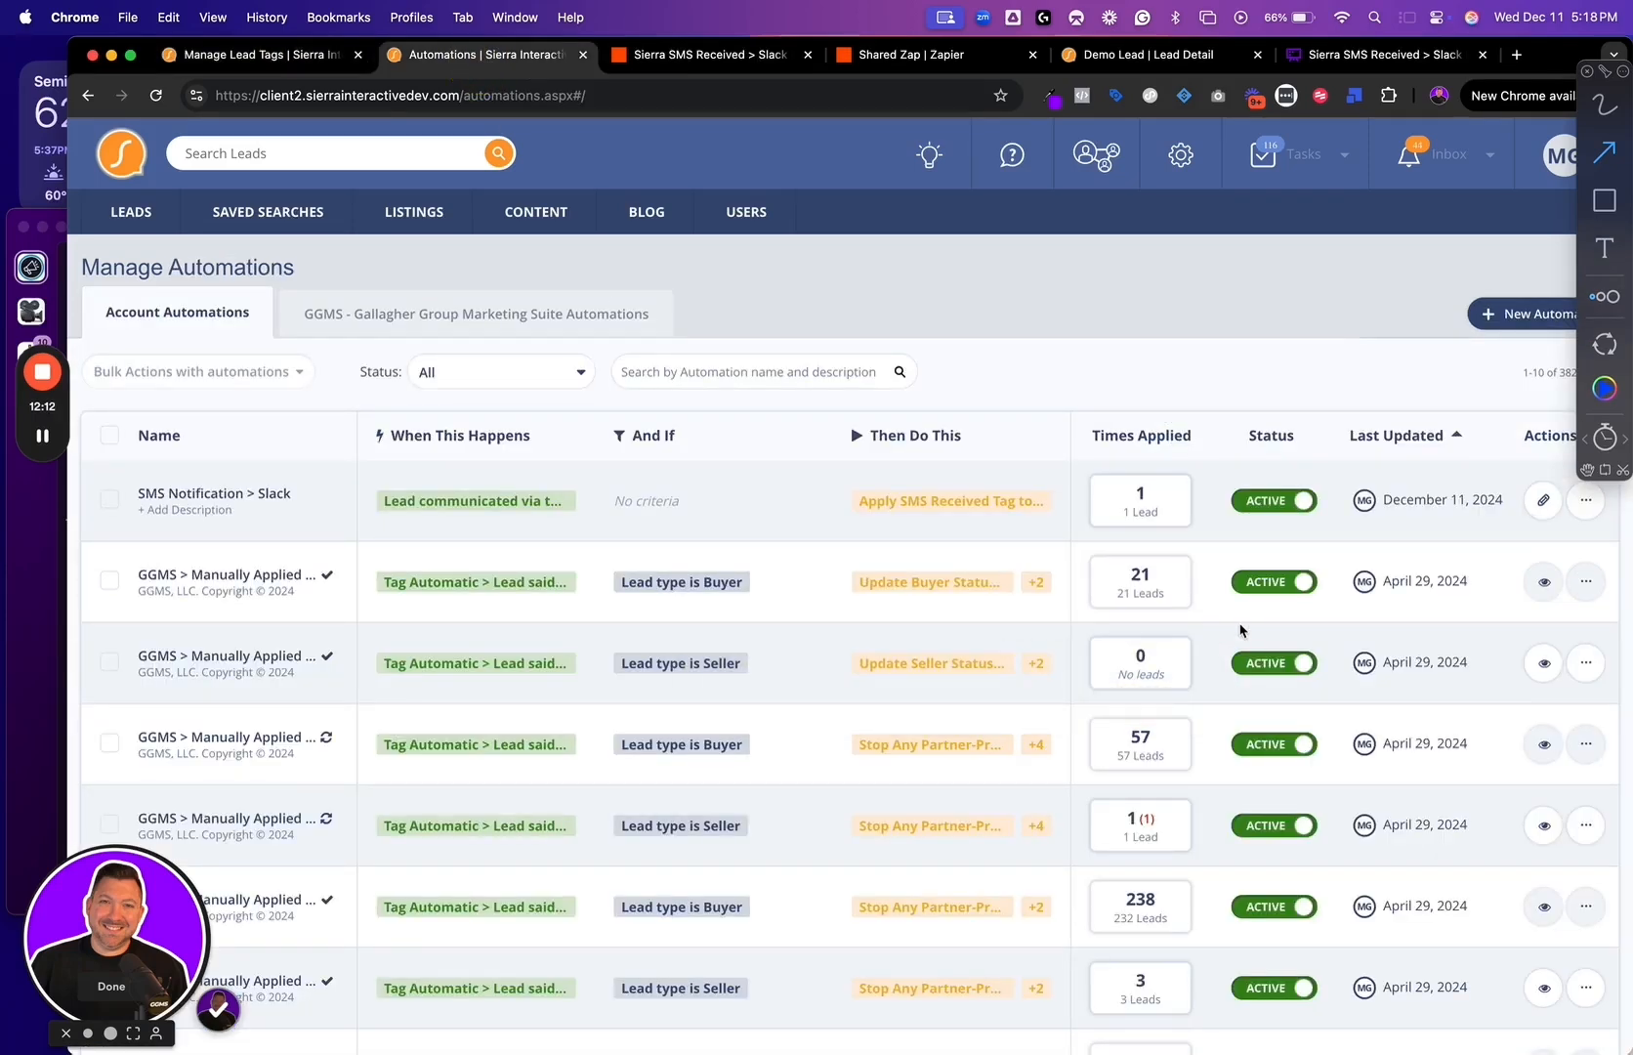
left_click(1543, 501)
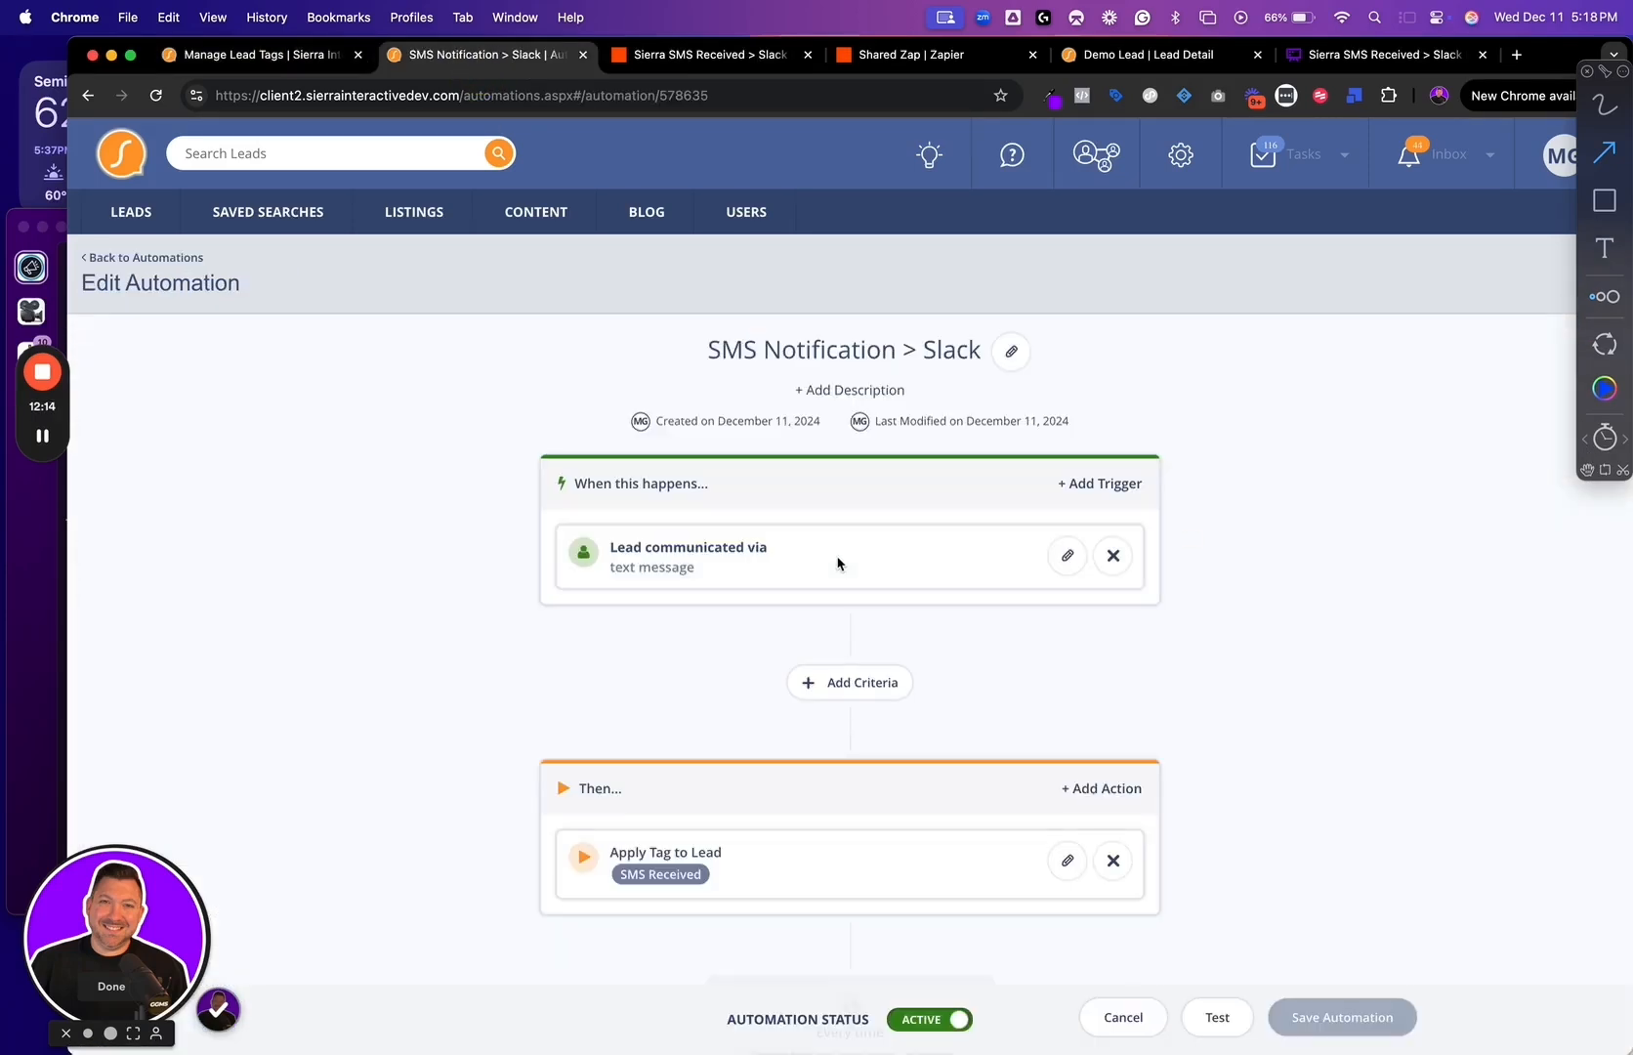
left_click_drag(545, 552, 452, 504)
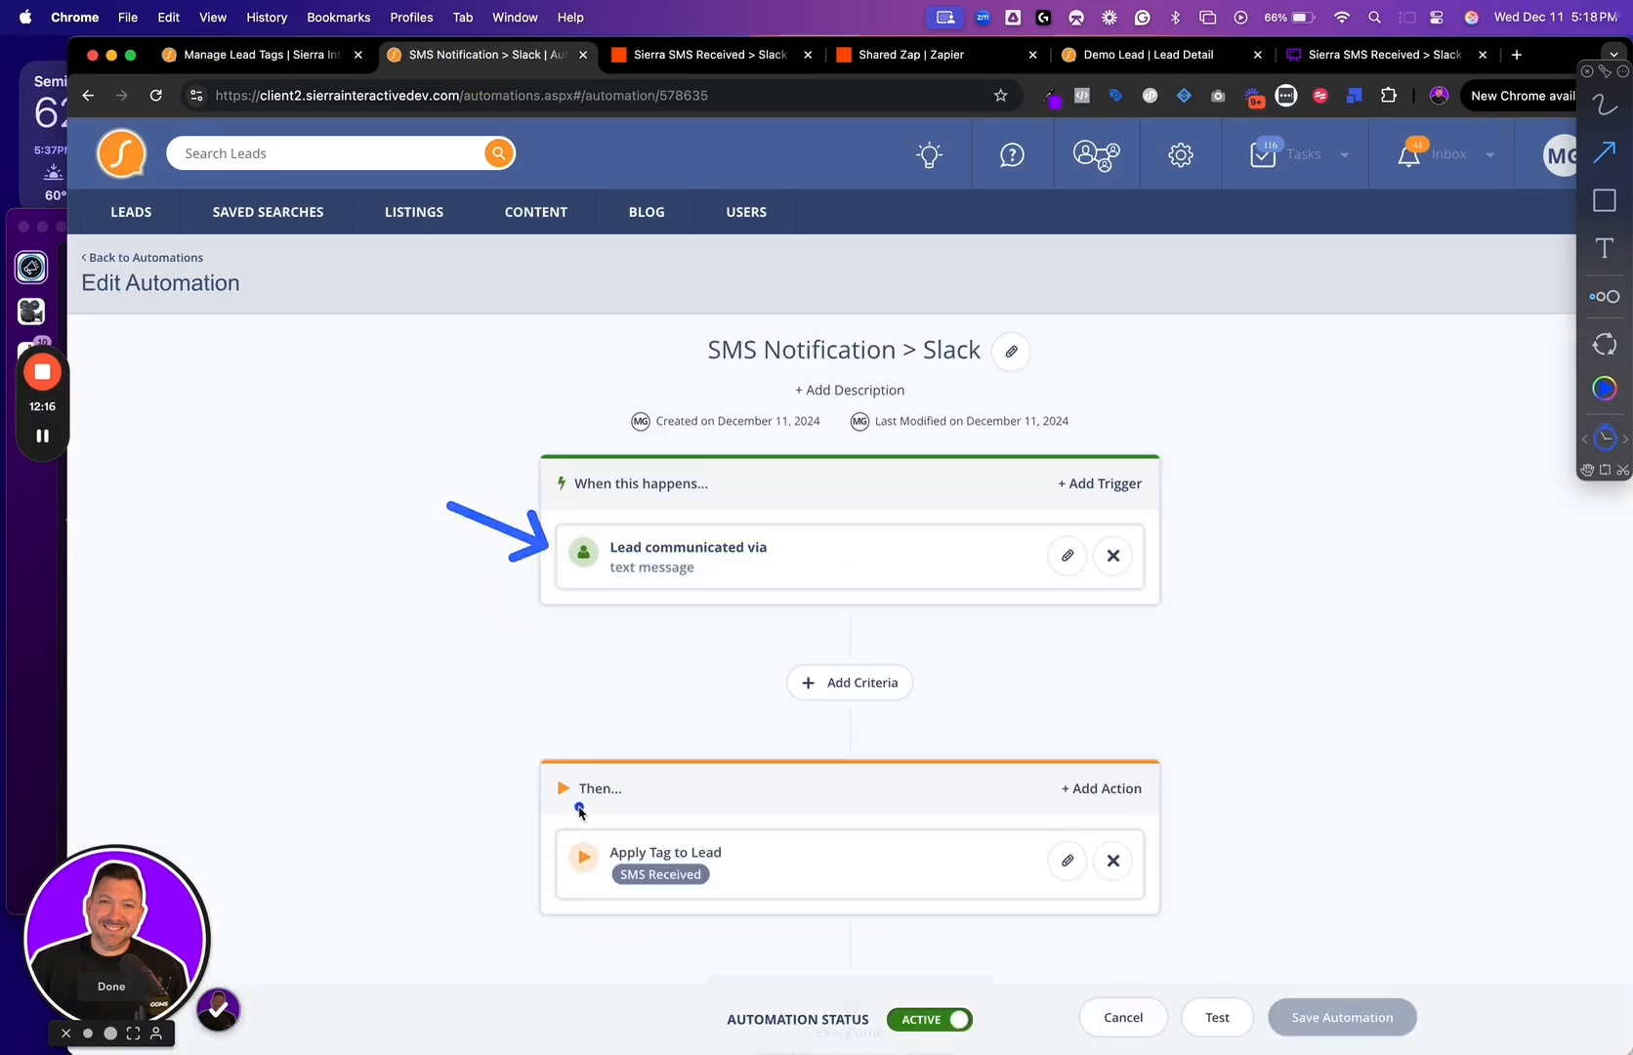
left_click_drag(552, 840, 391, 731)
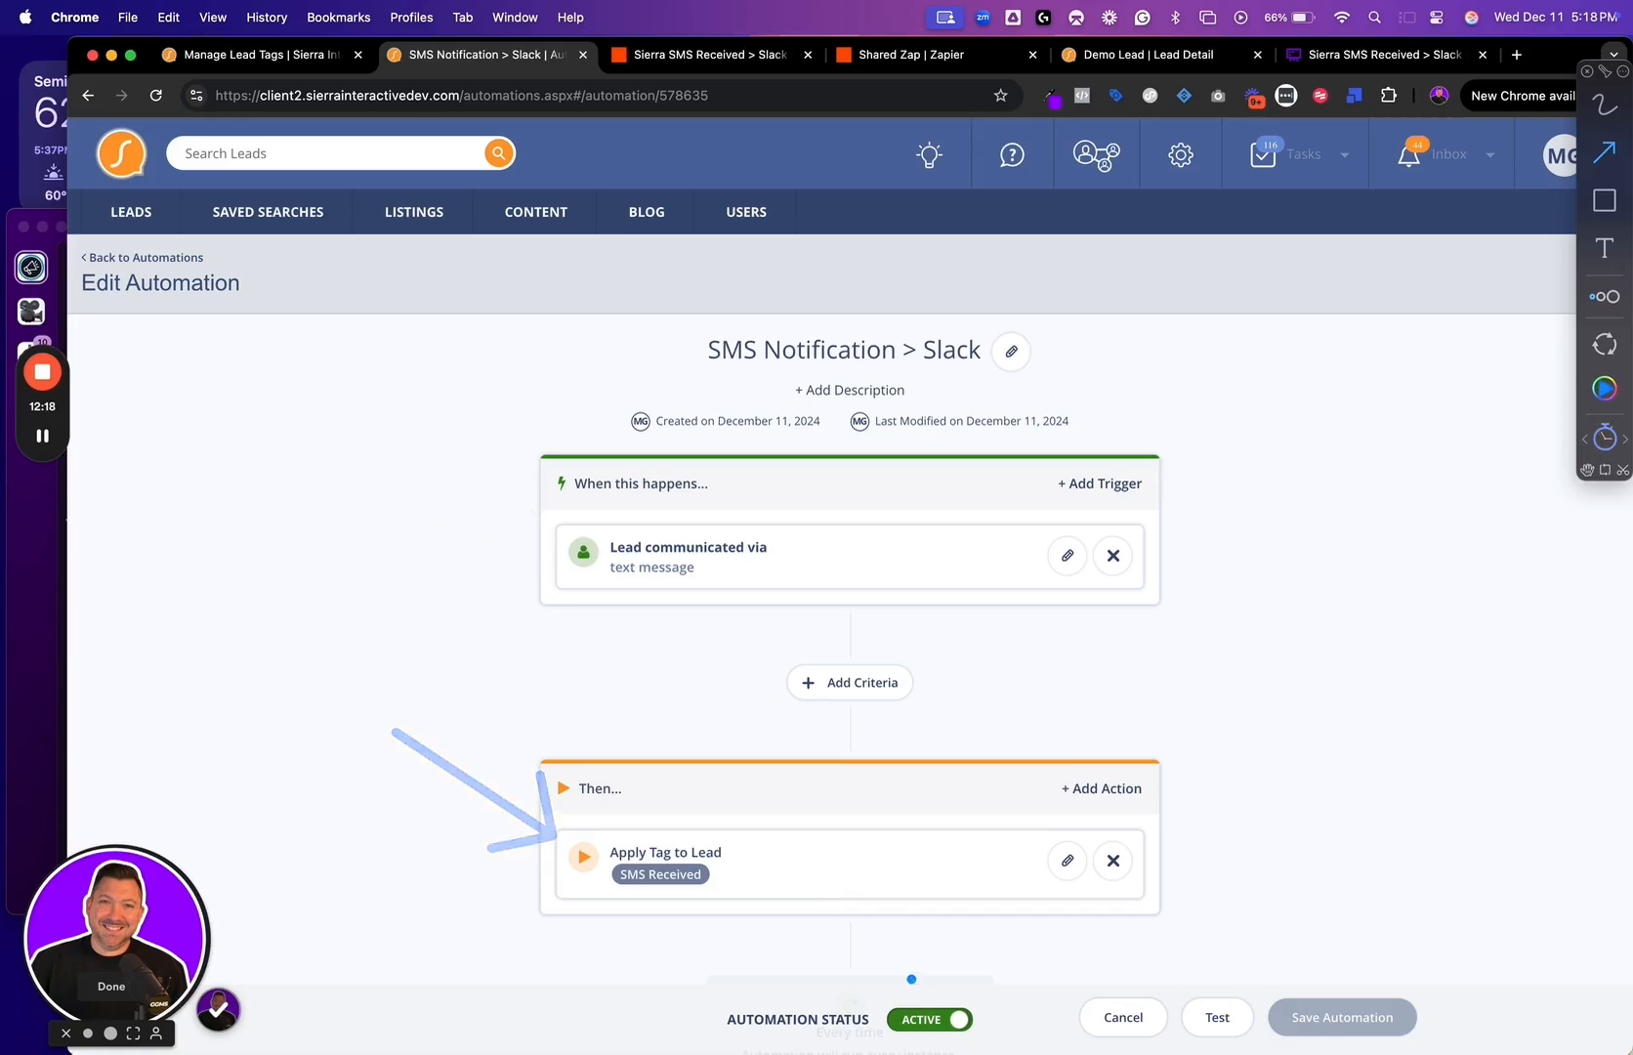
scroll(922, 935, "down", 3)
left_click_drag(942, 858, 1062, 789)
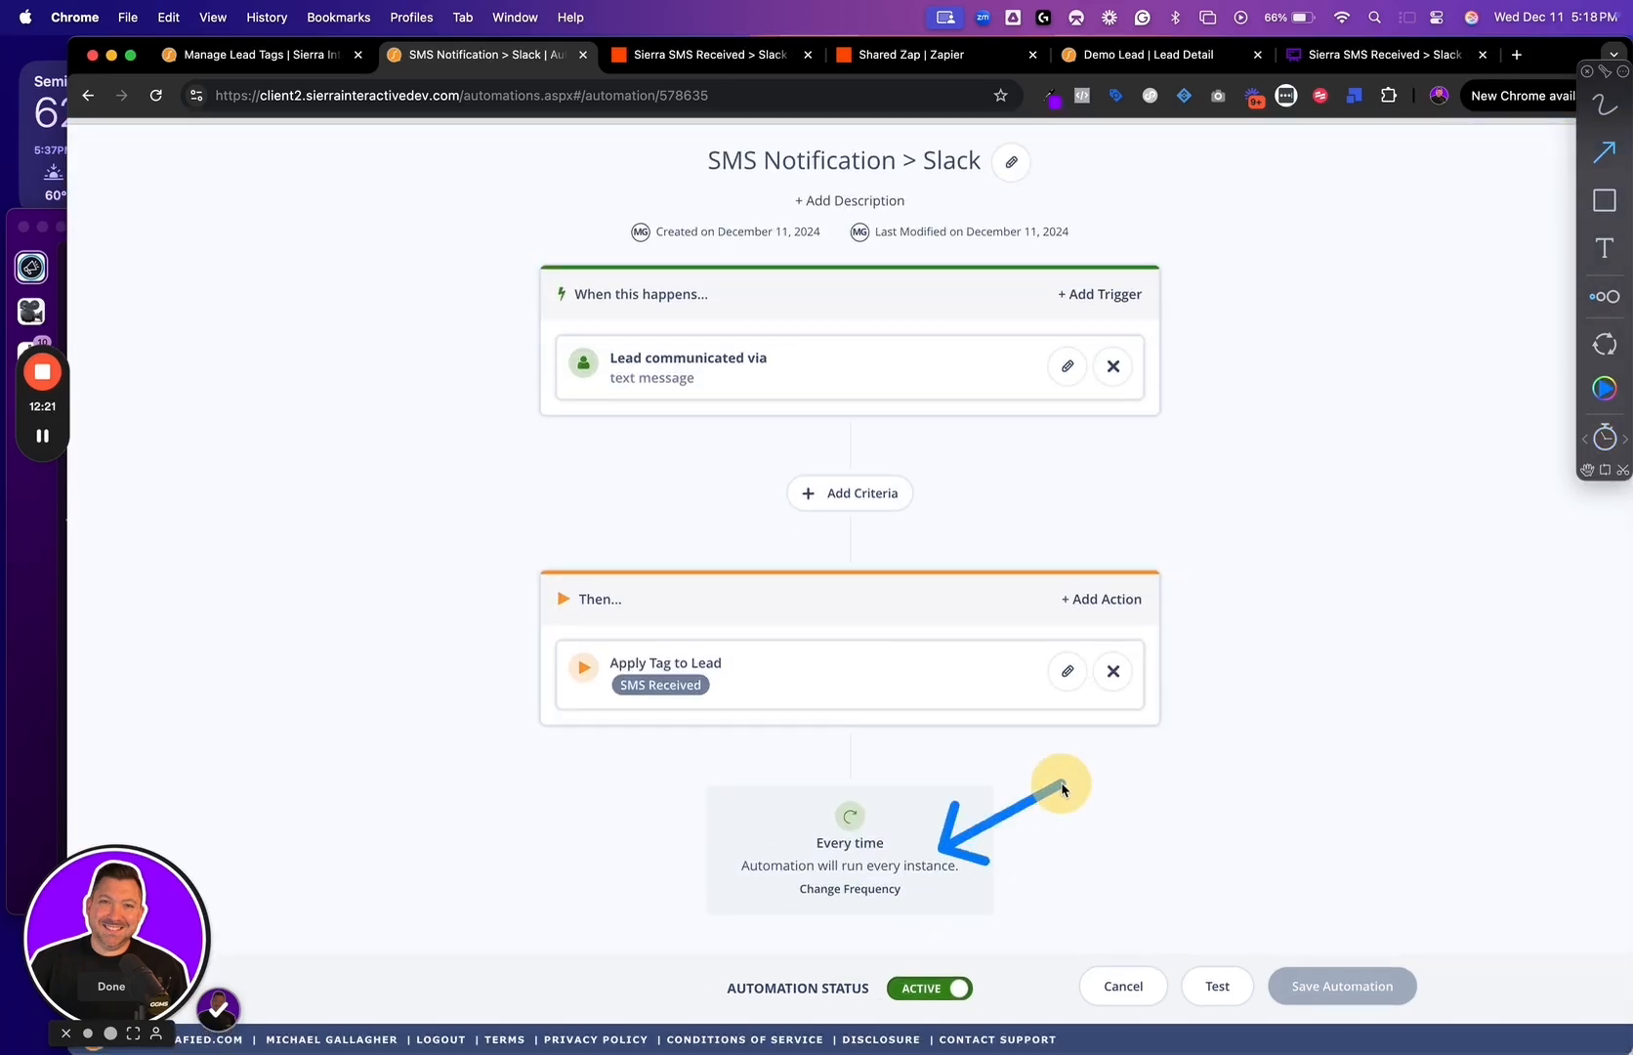
Return to the published Zap and review its trigger, Slack, delay and tag removal steps in order
left_click(710, 55)
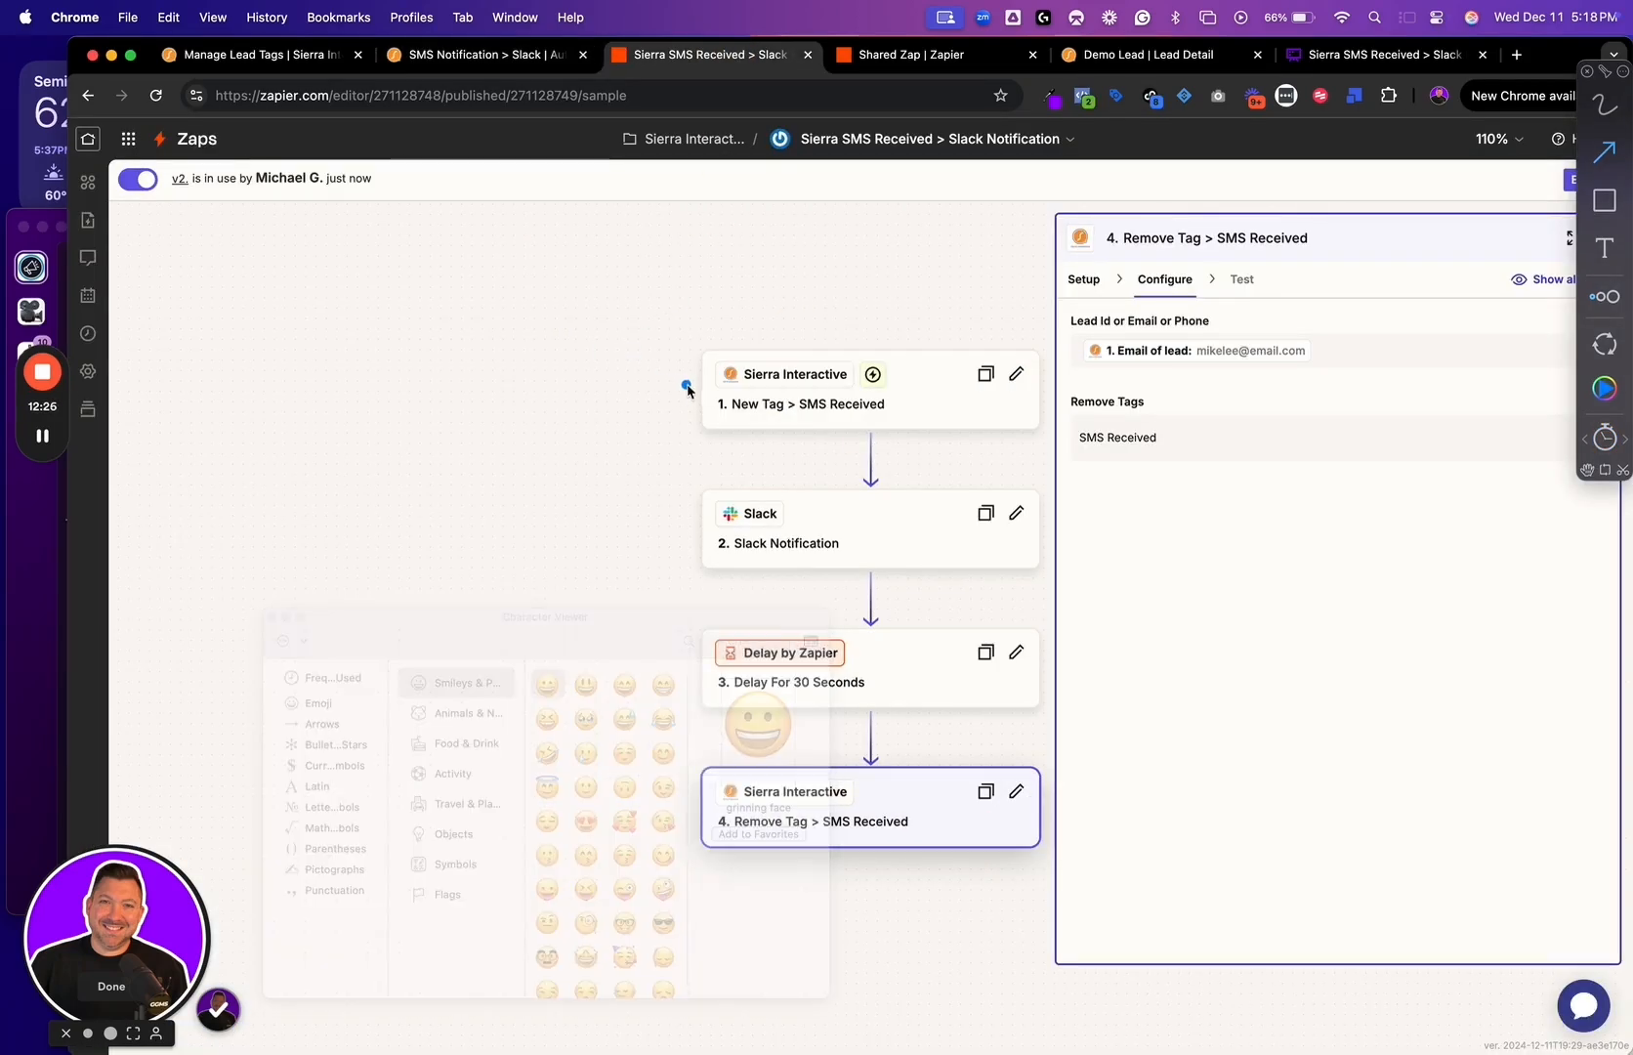
left_click_drag(686, 384, 610, 369)
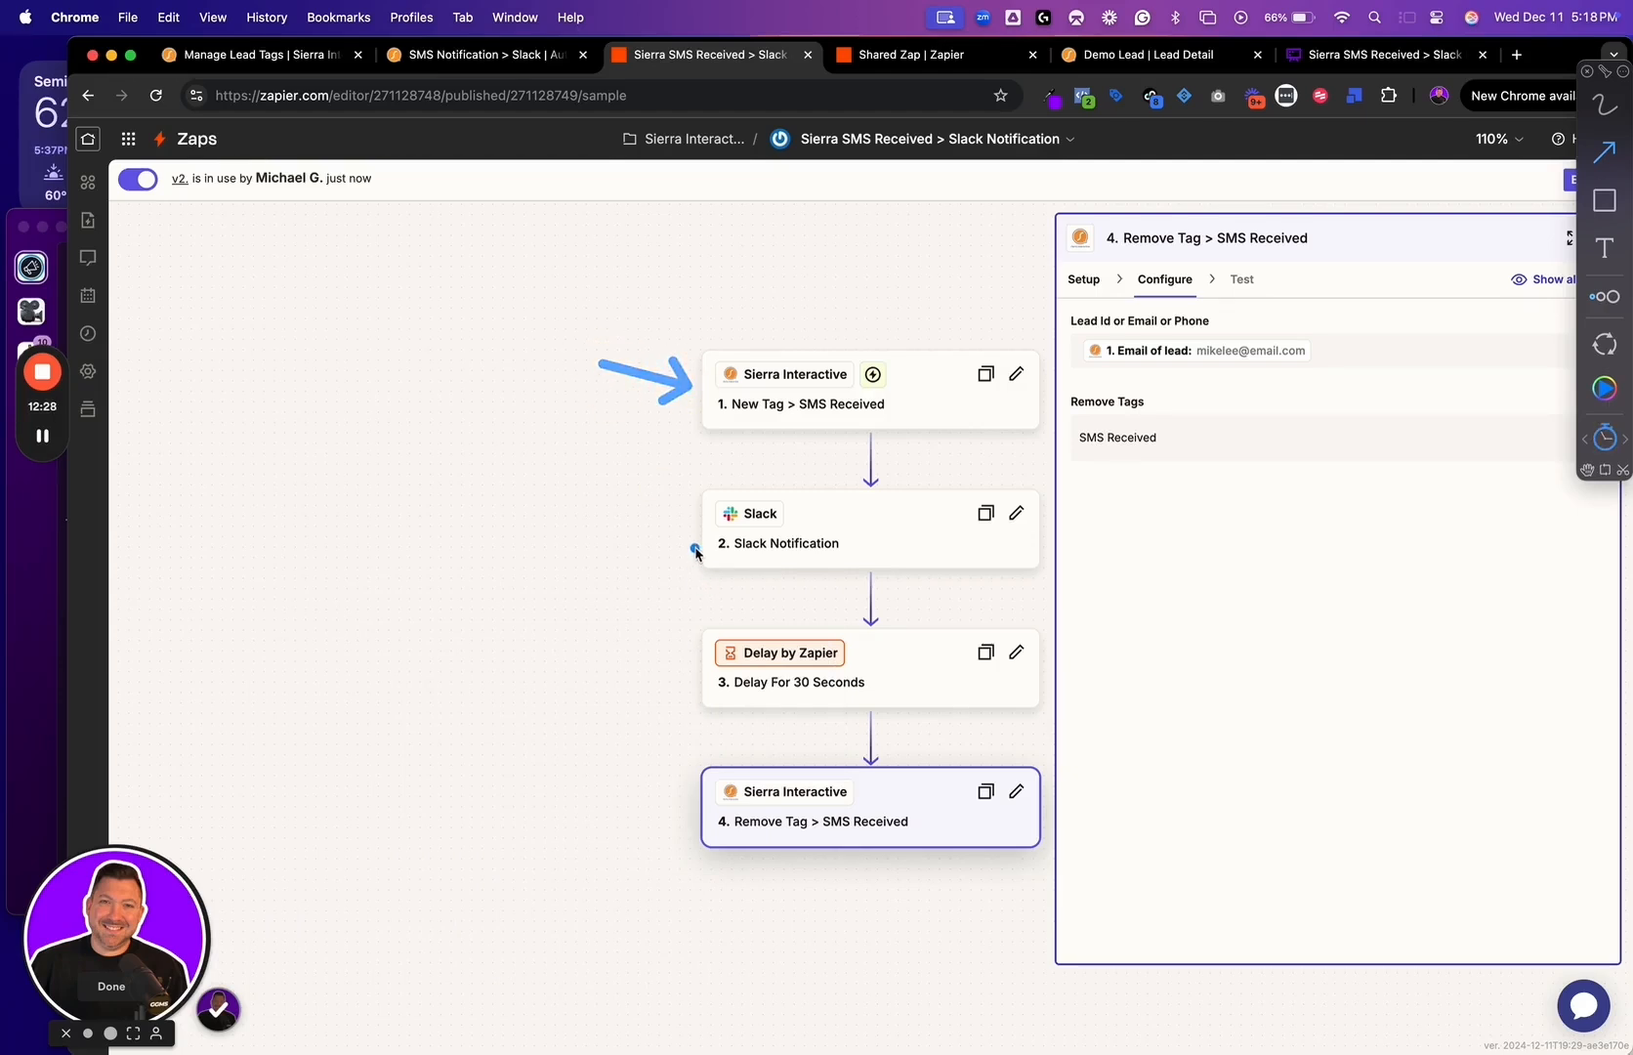
left_click_drag(697, 549, 572, 475)
left_click_drag(705, 684, 609, 648)
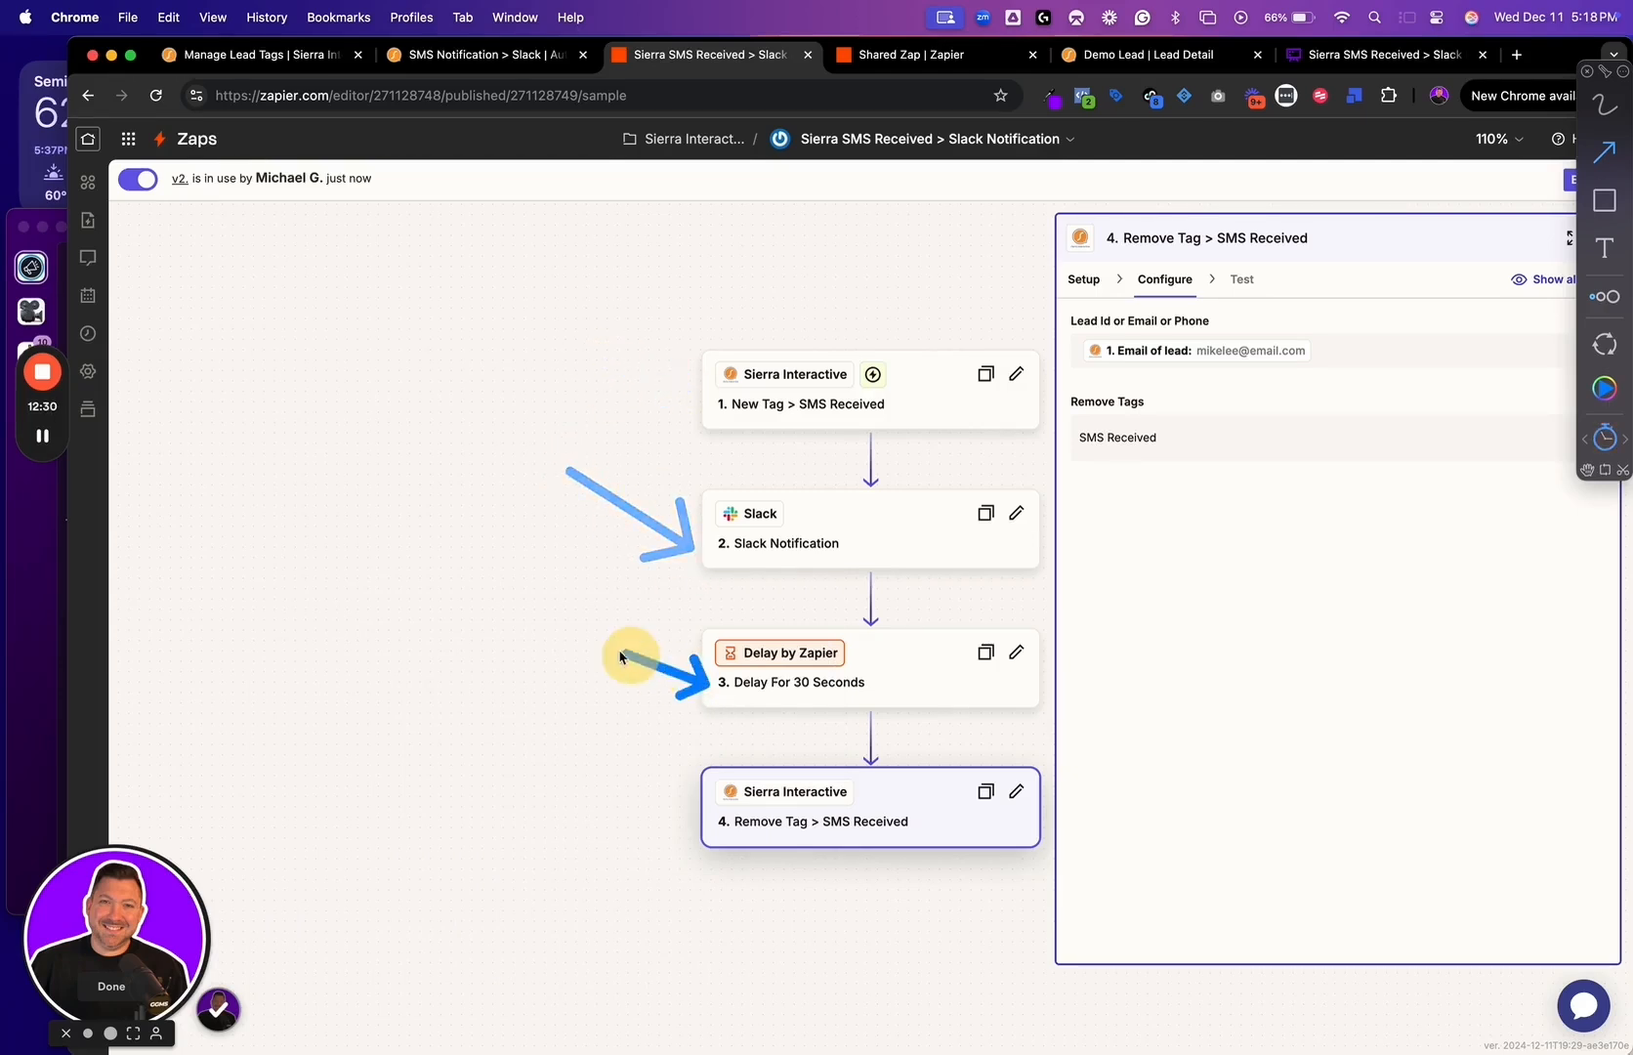
left_click_drag(705, 825, 581, 787)
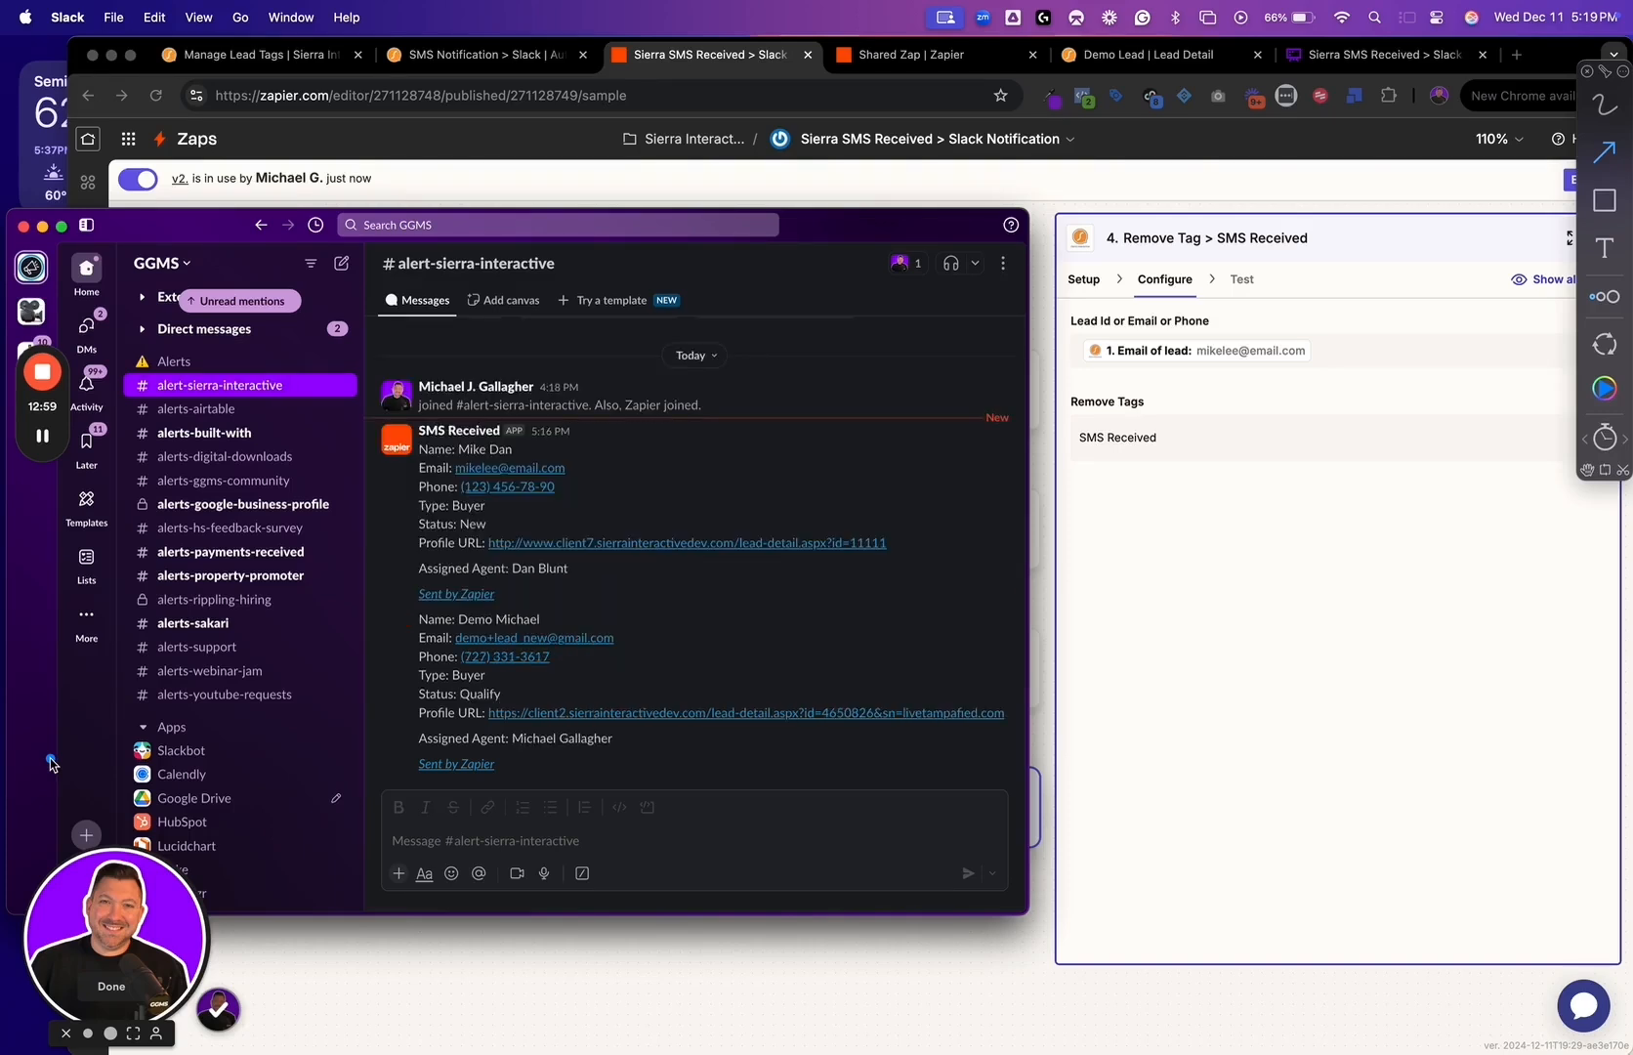
Review the lead name, type, status and profile URL in the newest SMS Received alert in Slack's alert-sierra-interactive channel
left_click_drag(561, 617, 664, 584)
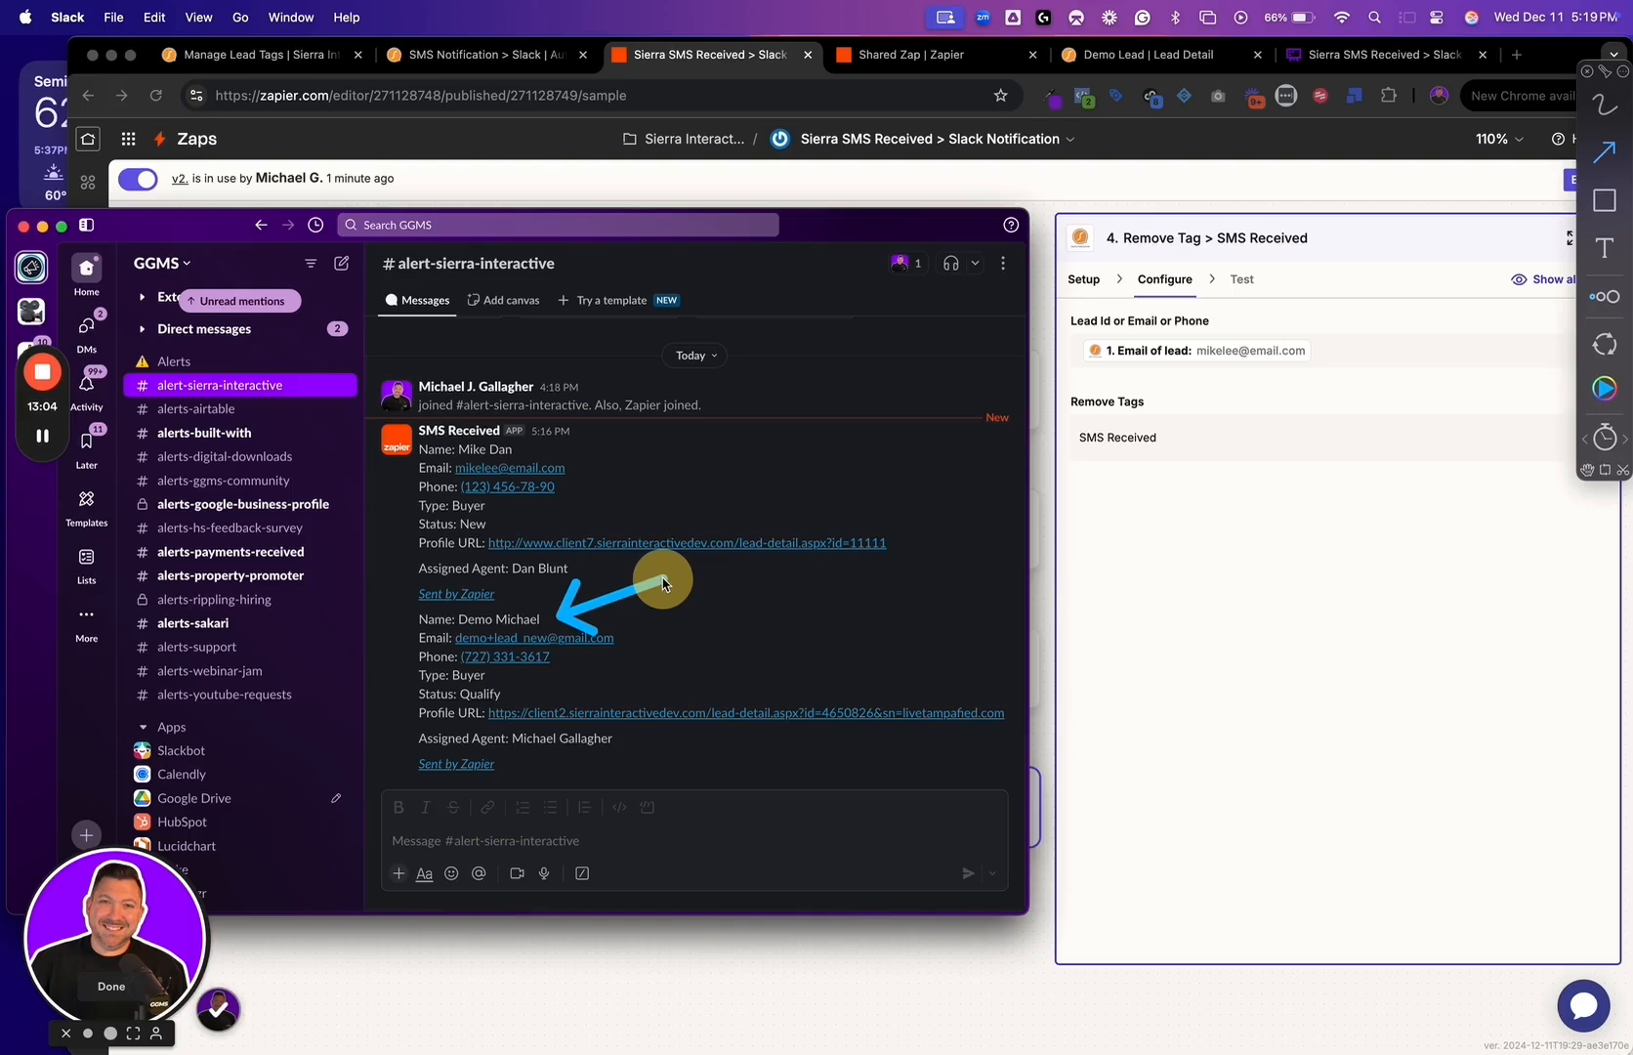
mouse_move(547, 672)
left_mouse_down()
mouse_move(492, 671)
mouse_move(520, 691)
left_mouse_up()
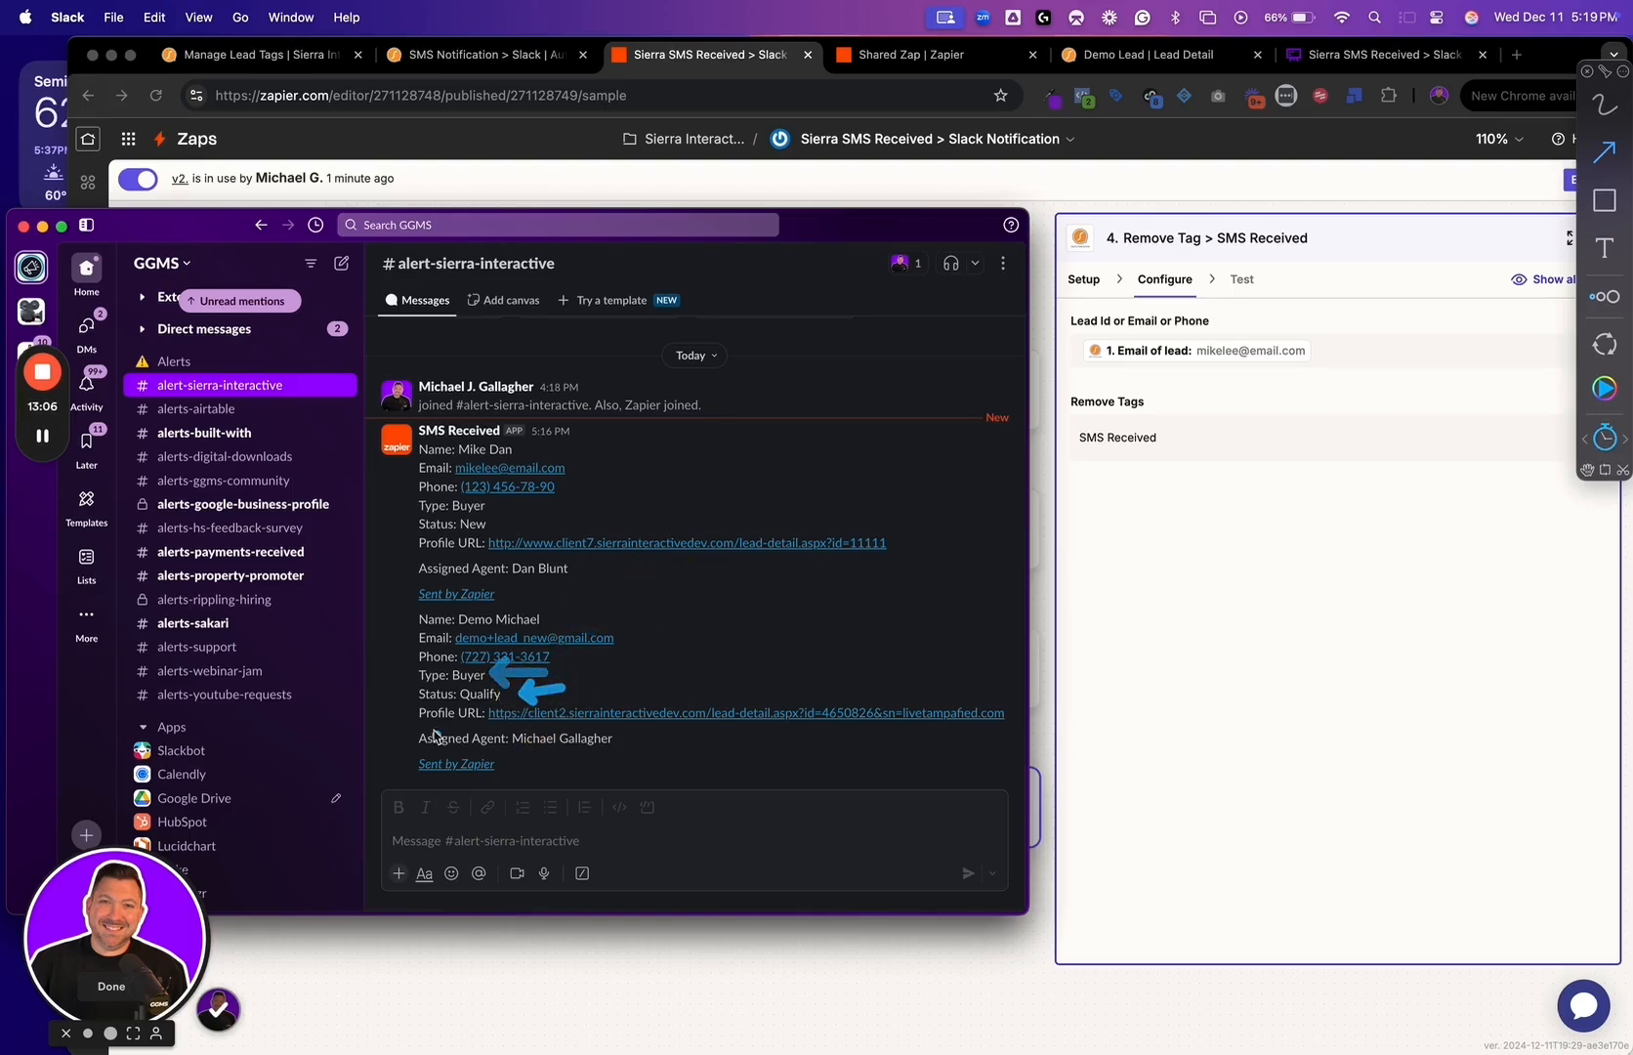
left_click_drag(364, 689, 428, 716)
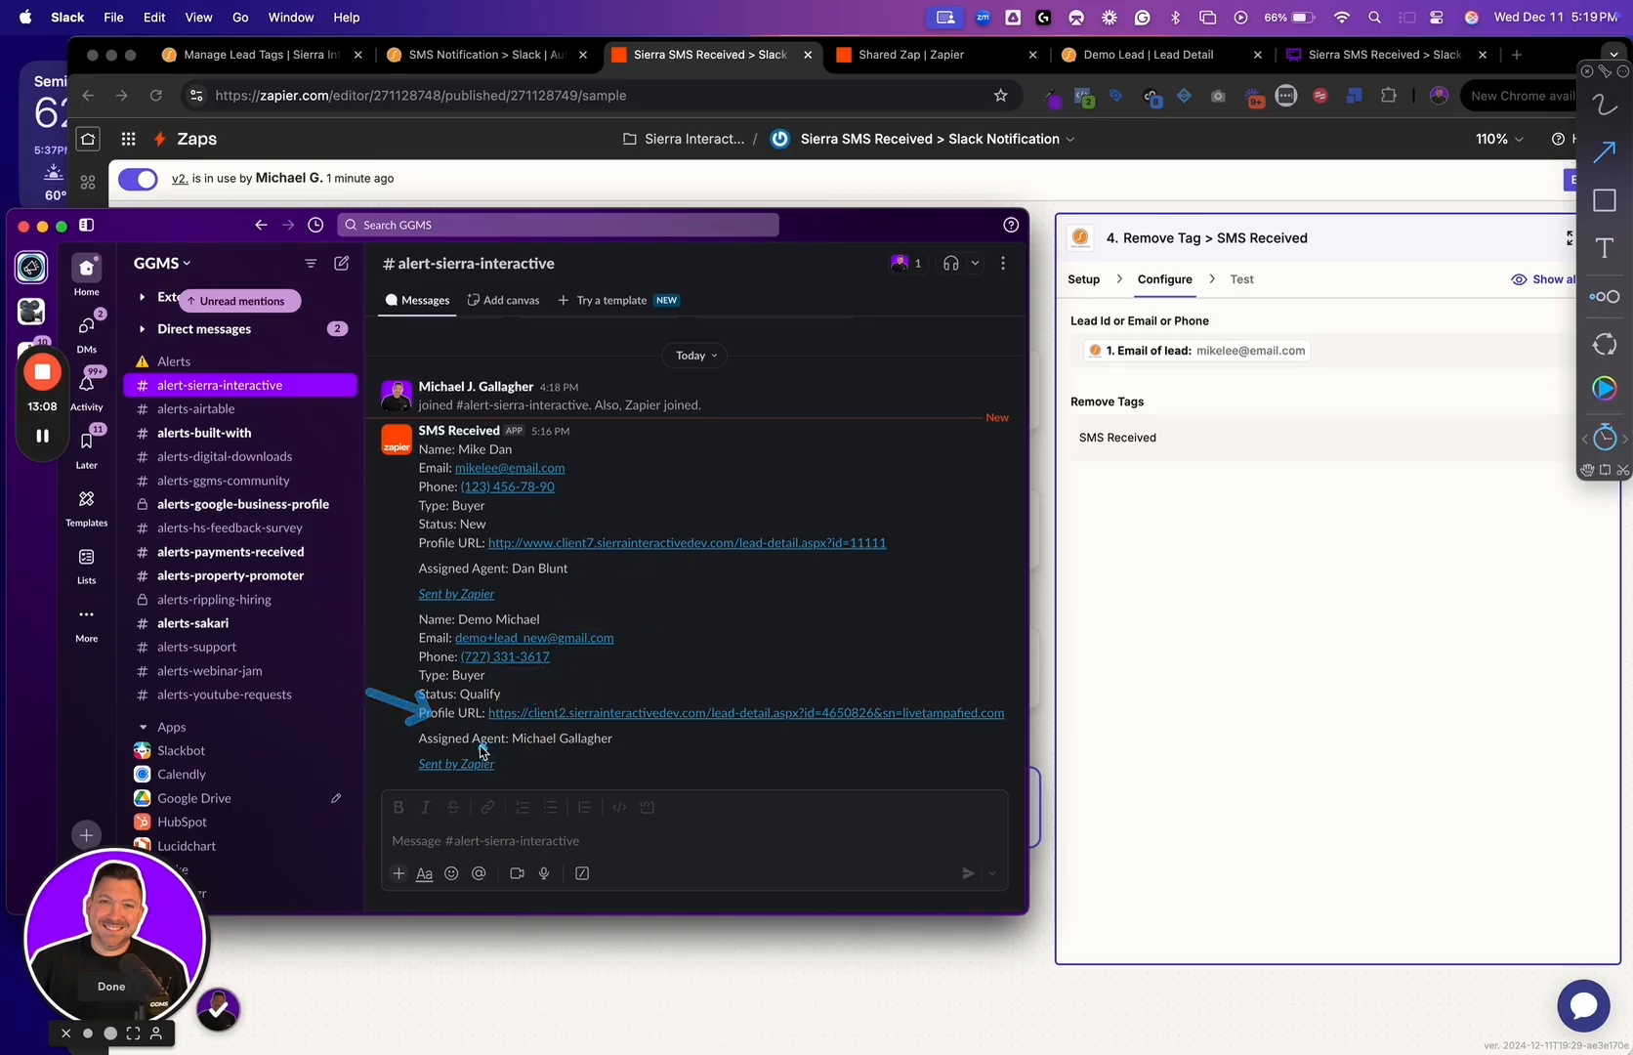
key("Escape")
Copy the profile link from the newest Slack alert and load it in the browser's Demo Lead page
right_click(592, 713)
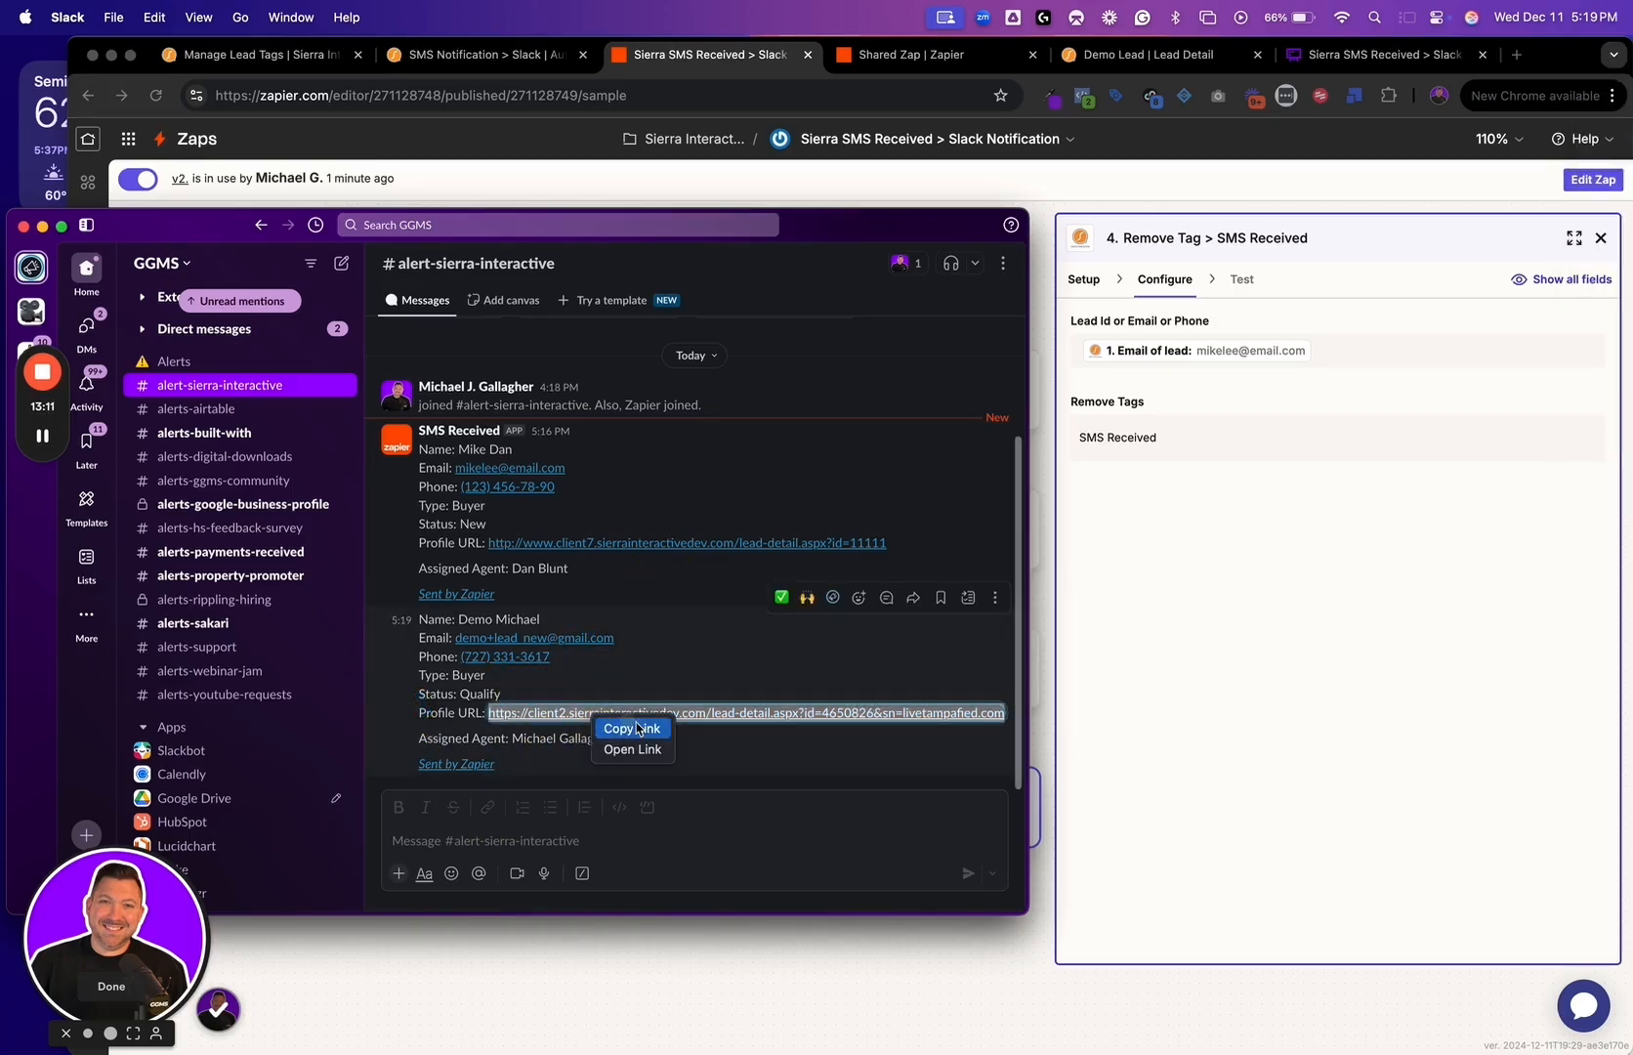
left_click(647, 736)
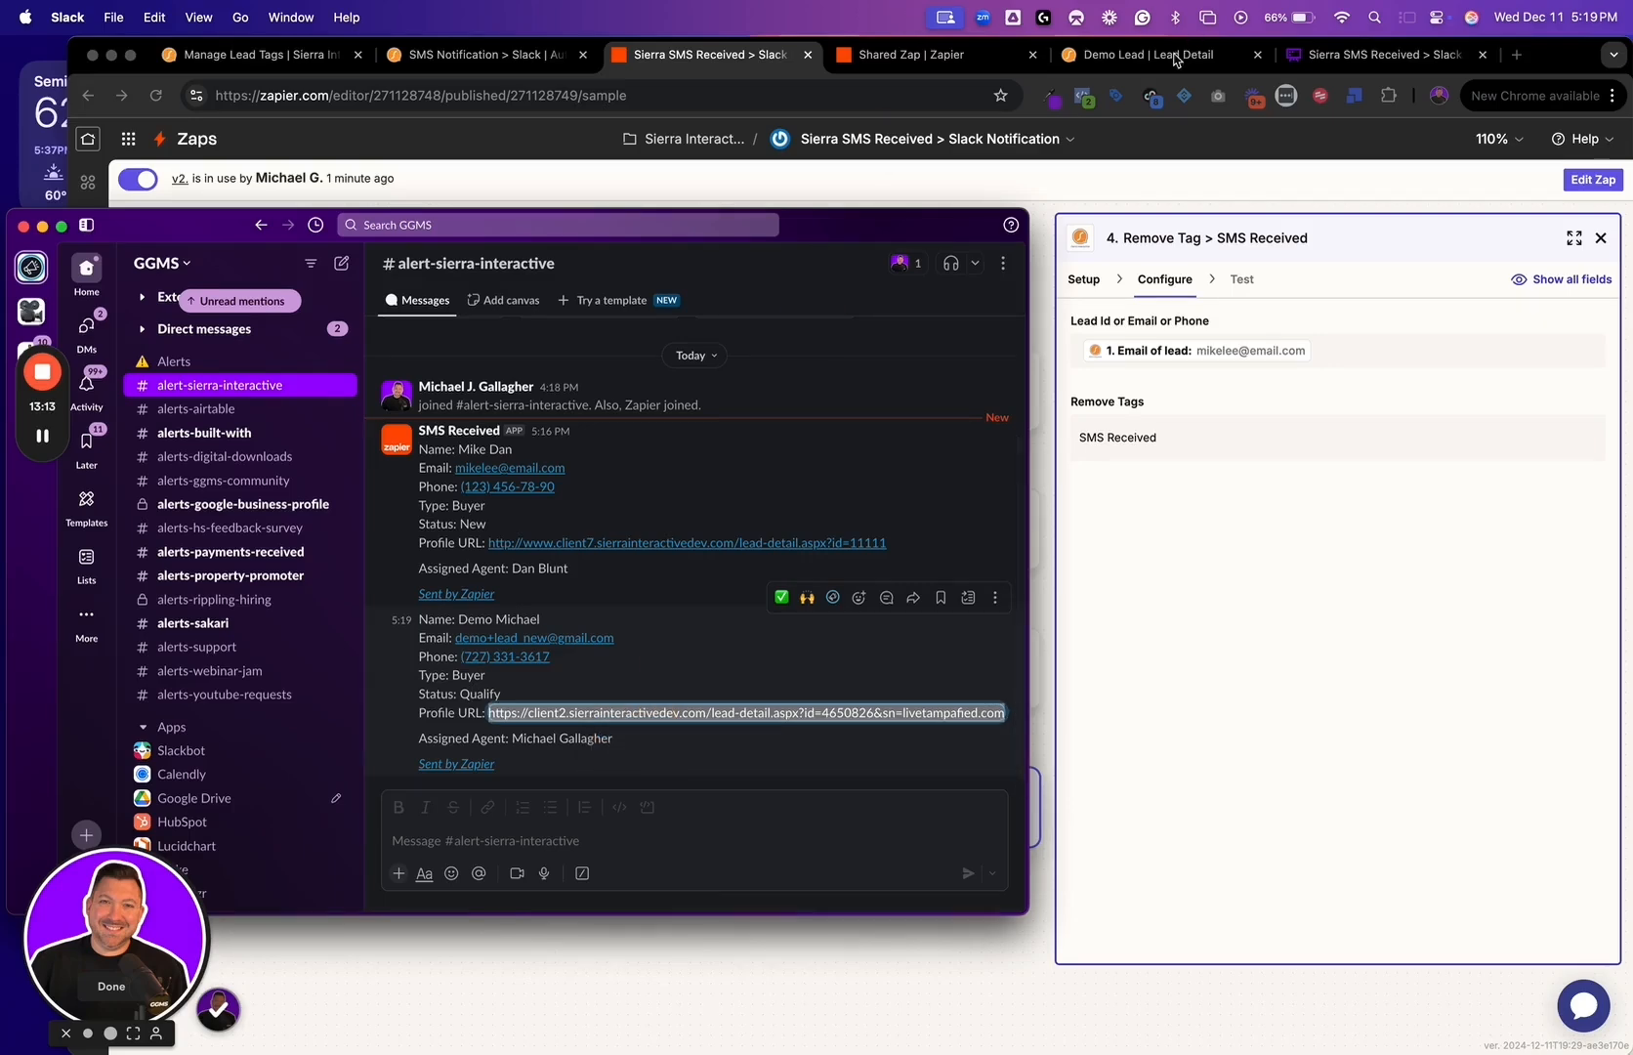
left_click(1142, 55)
left_click(800, 97)
type("https://client2.sierrainteractivedev.com/lead-detail.aspx?id=4650826&sn=livetampafied.com")
key("Return")
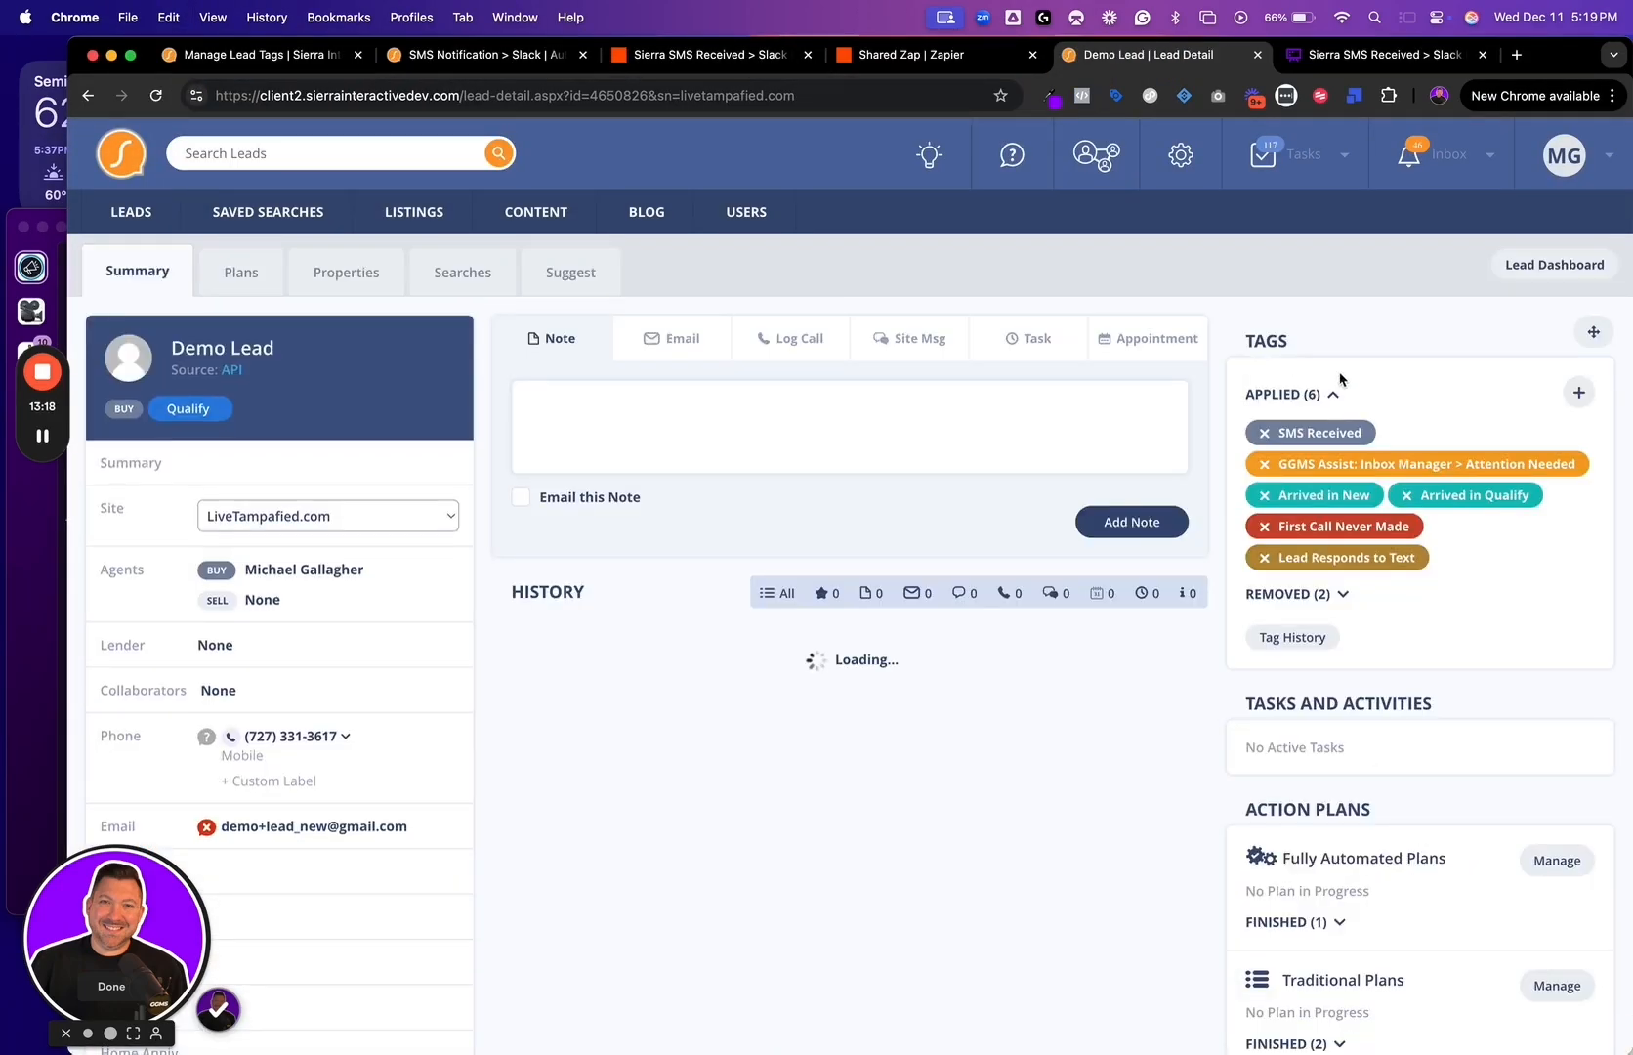
Check who applied the SMS Received tag and when, and reload the lead page to recheck the applied tags
mouse_move(1369, 423)
left_click_drag(1429, 391, 1425, 410)
mouse_move(1278, 441)
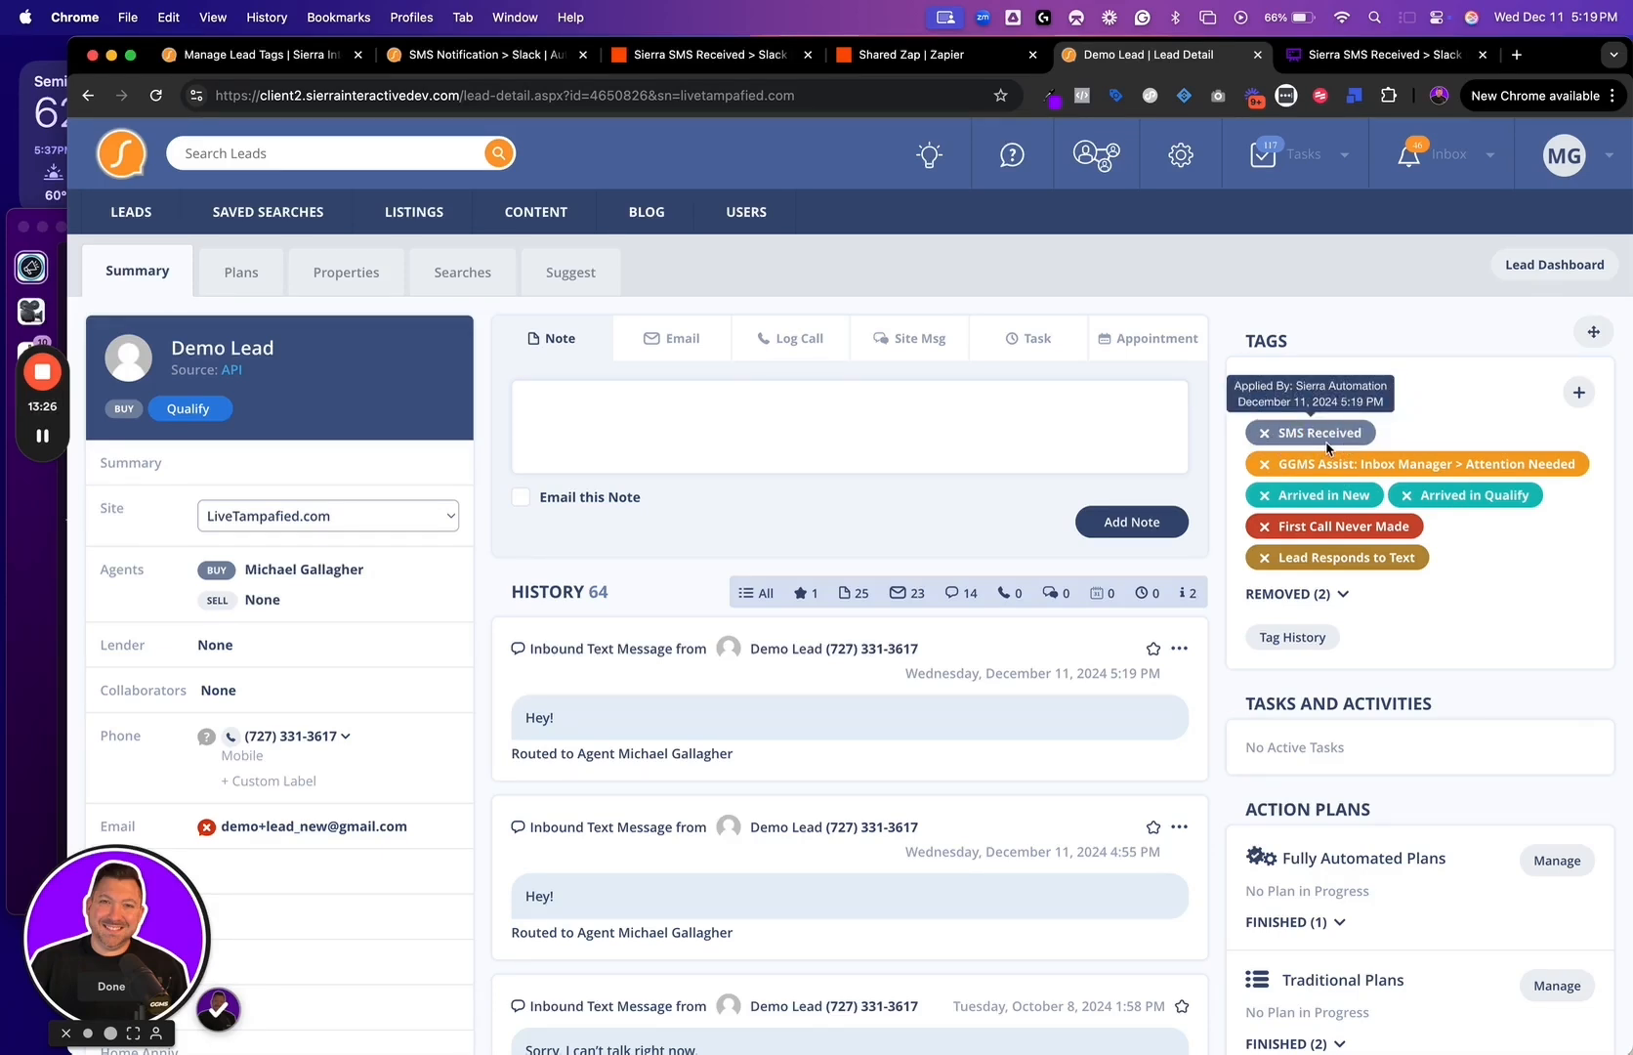
left_click_drag(1420, 362, 1367, 407)
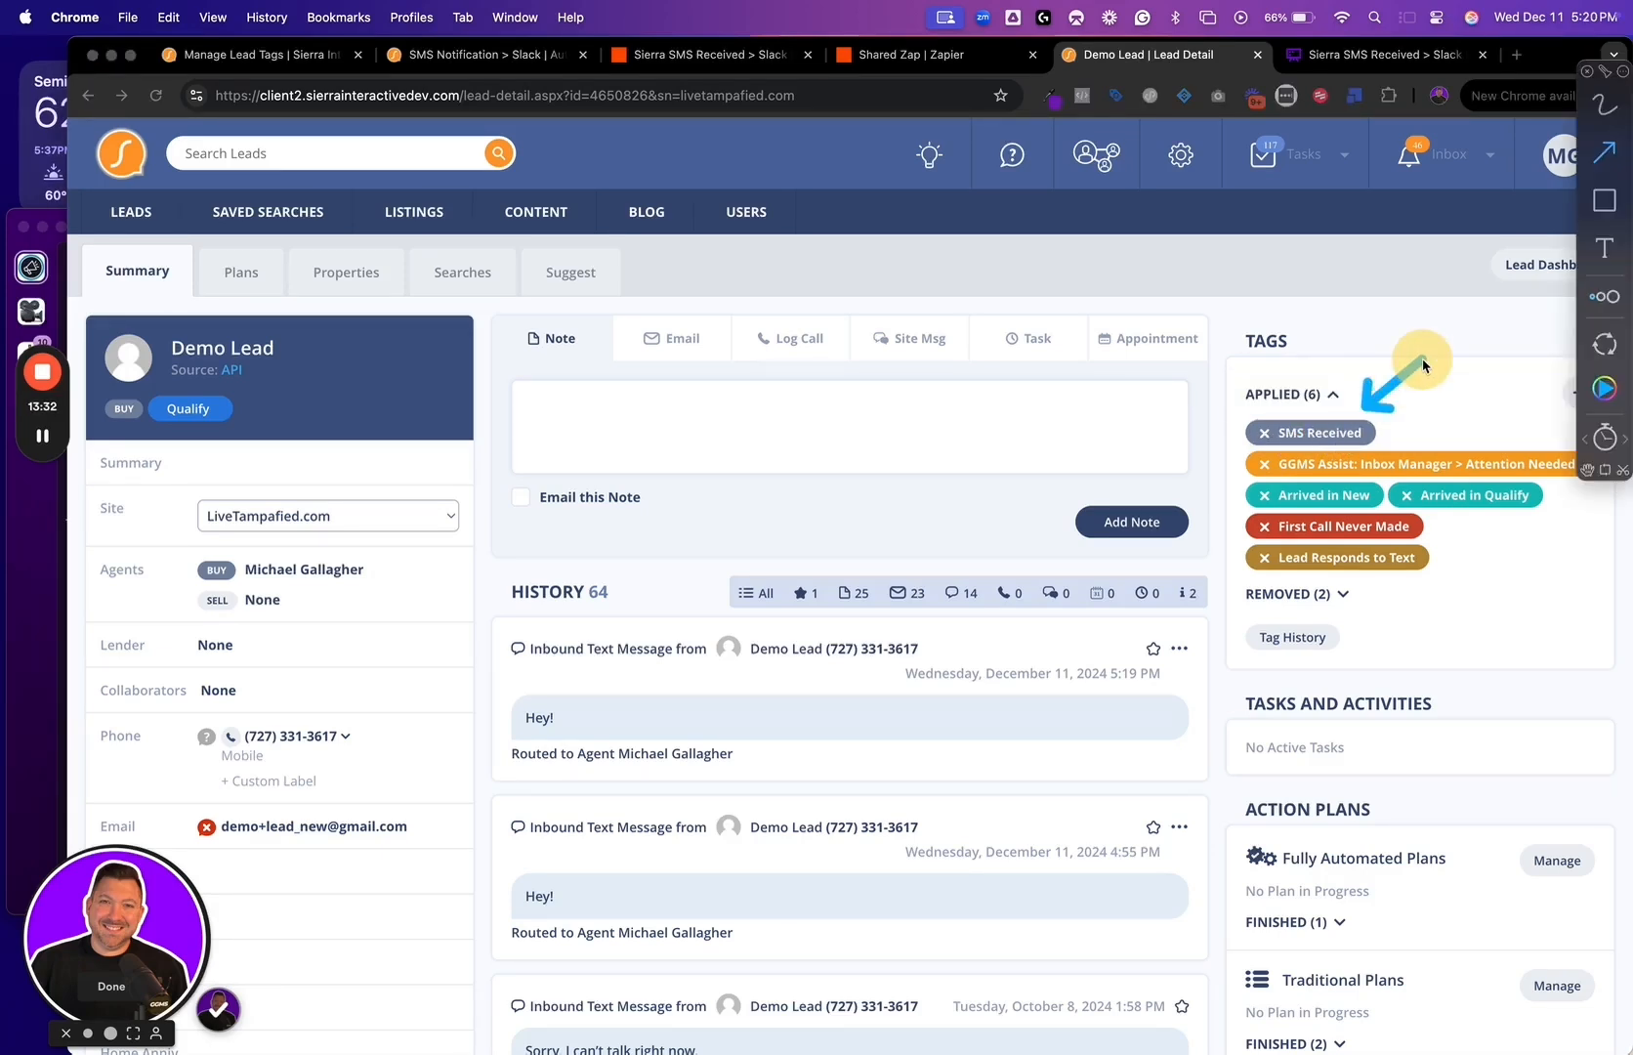
left_click(157, 97)
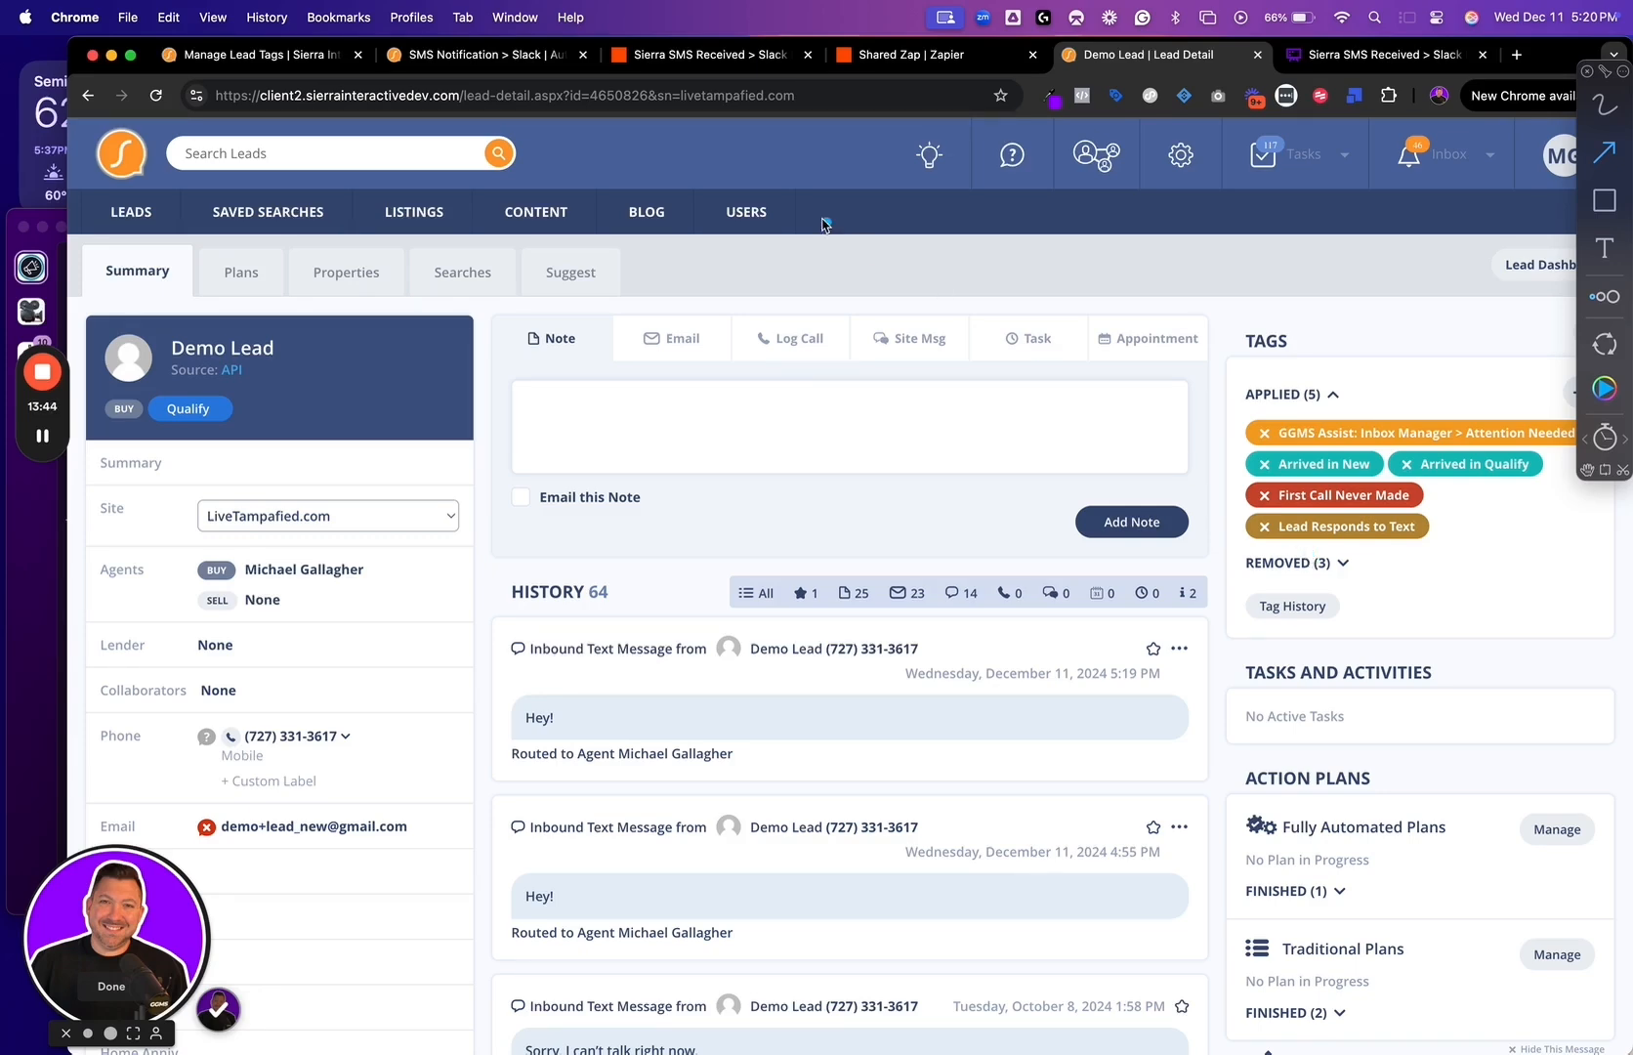
Open the Zap's Slack Notification step for editing and review its message fields and test output before returning to the Demo Lead page
left_click(695, 51)
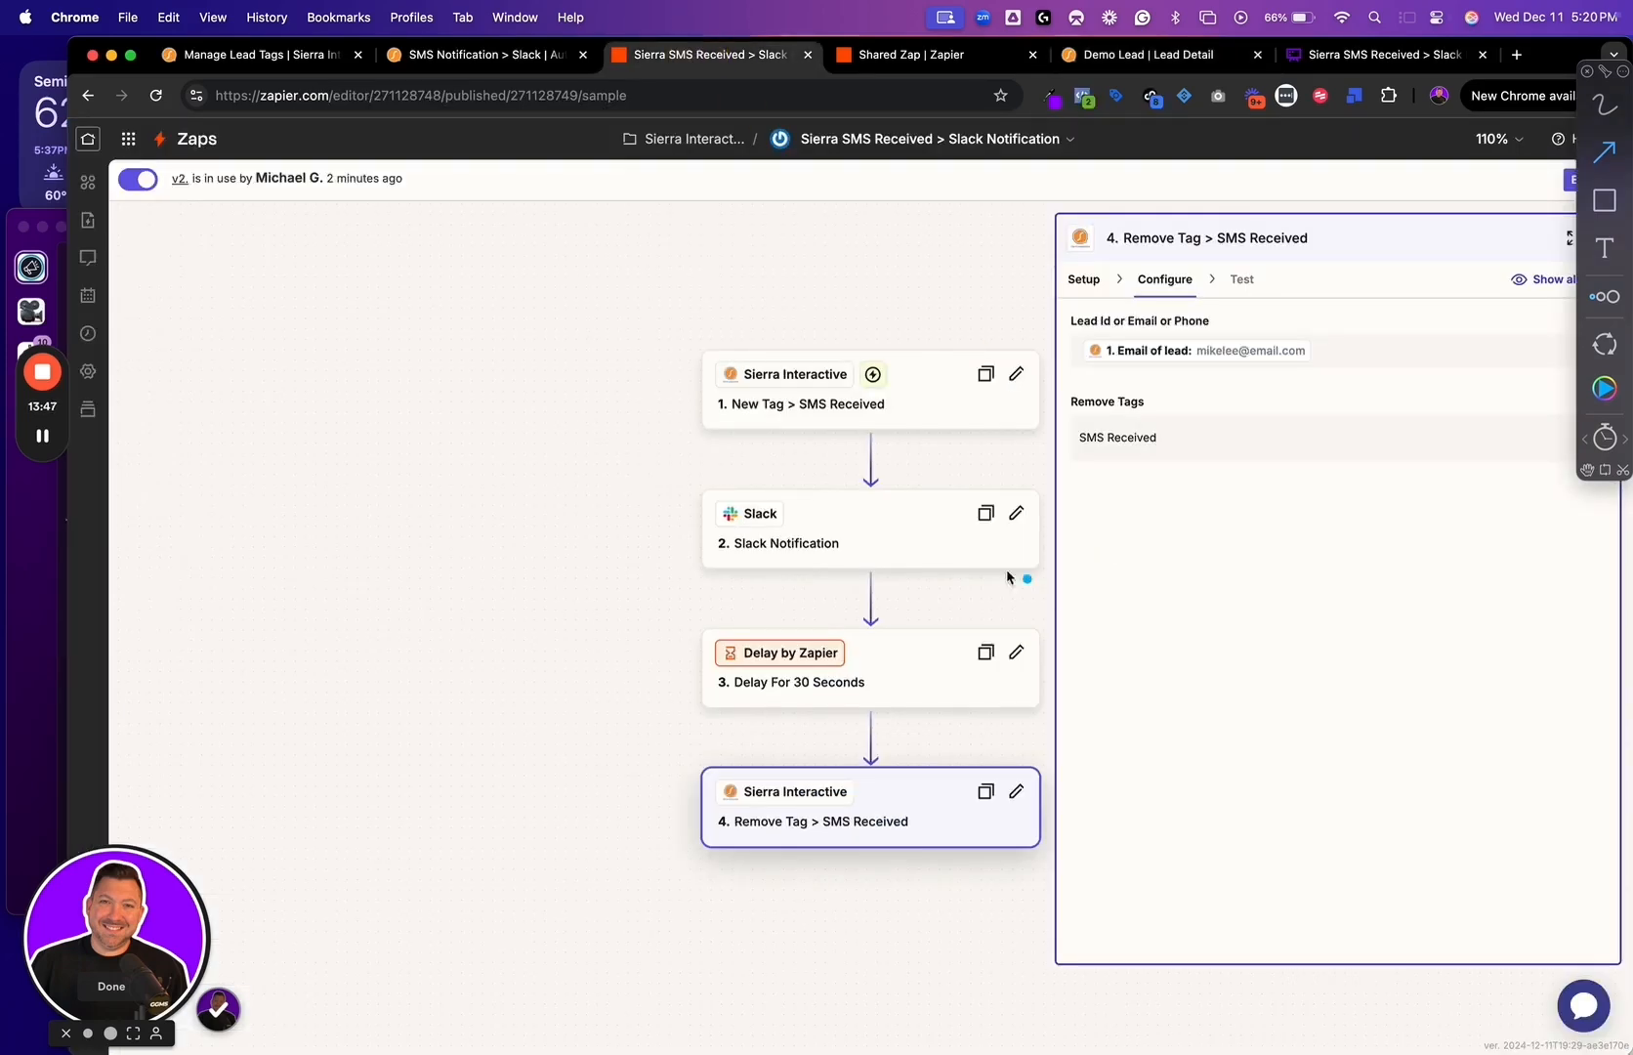
left_click(901, 537)
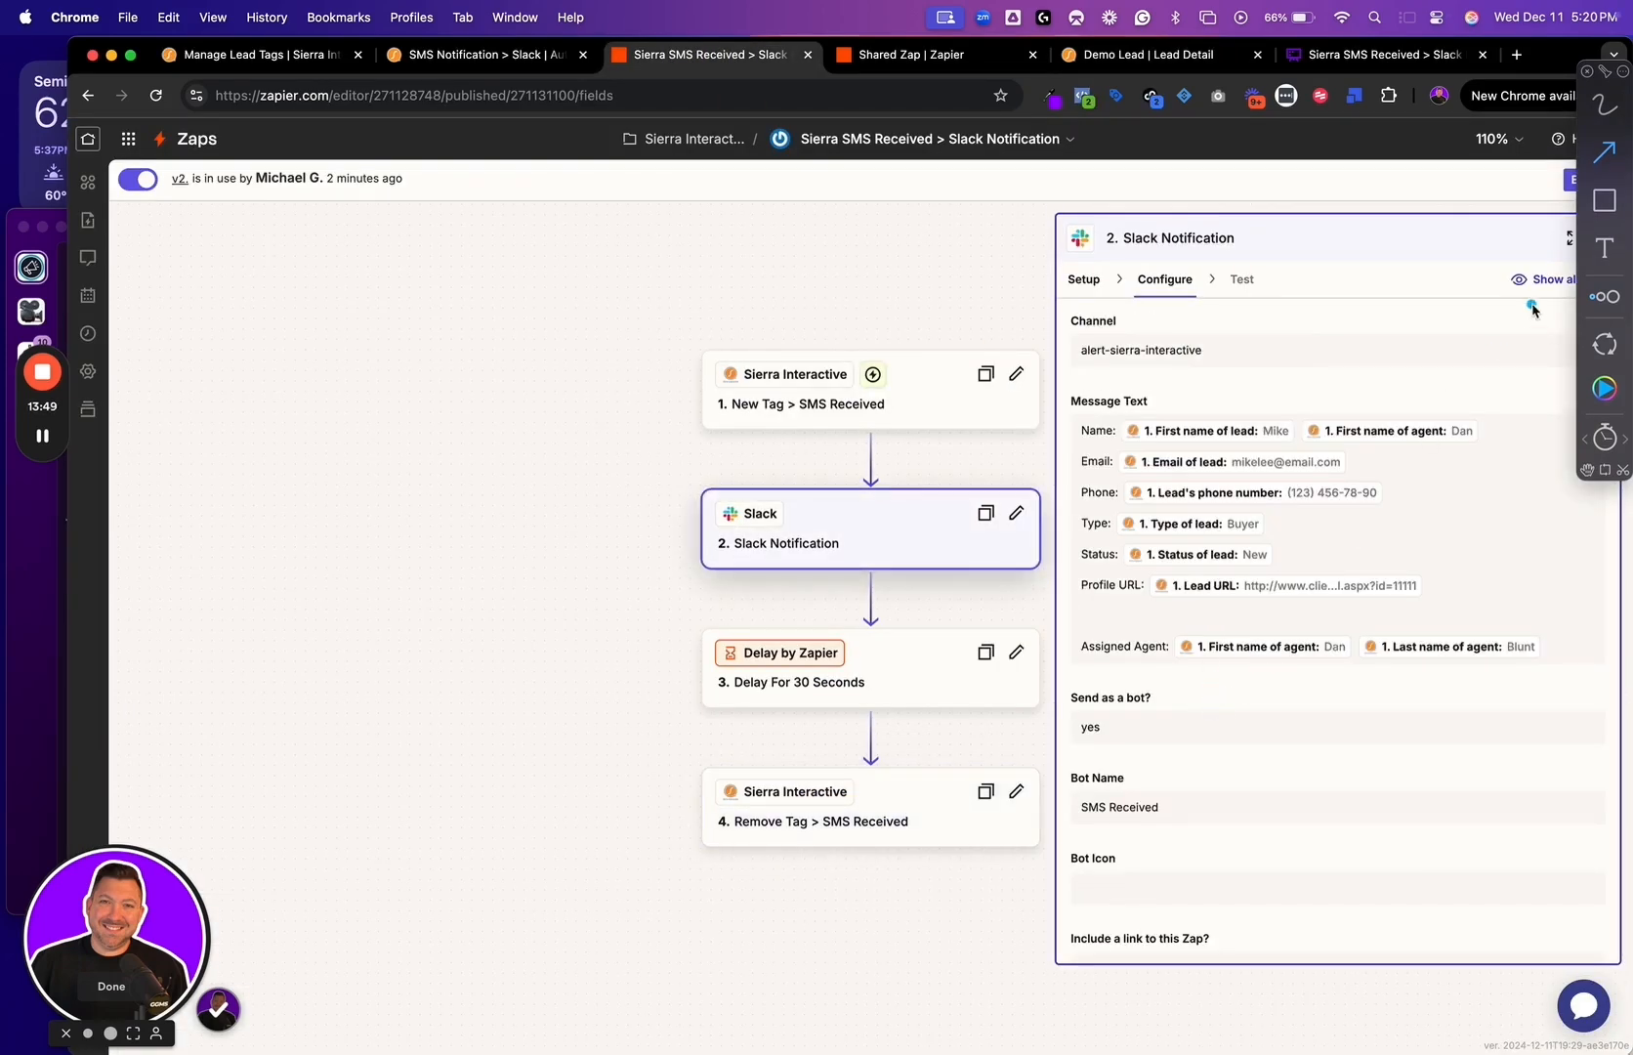
left_click(1572, 177)
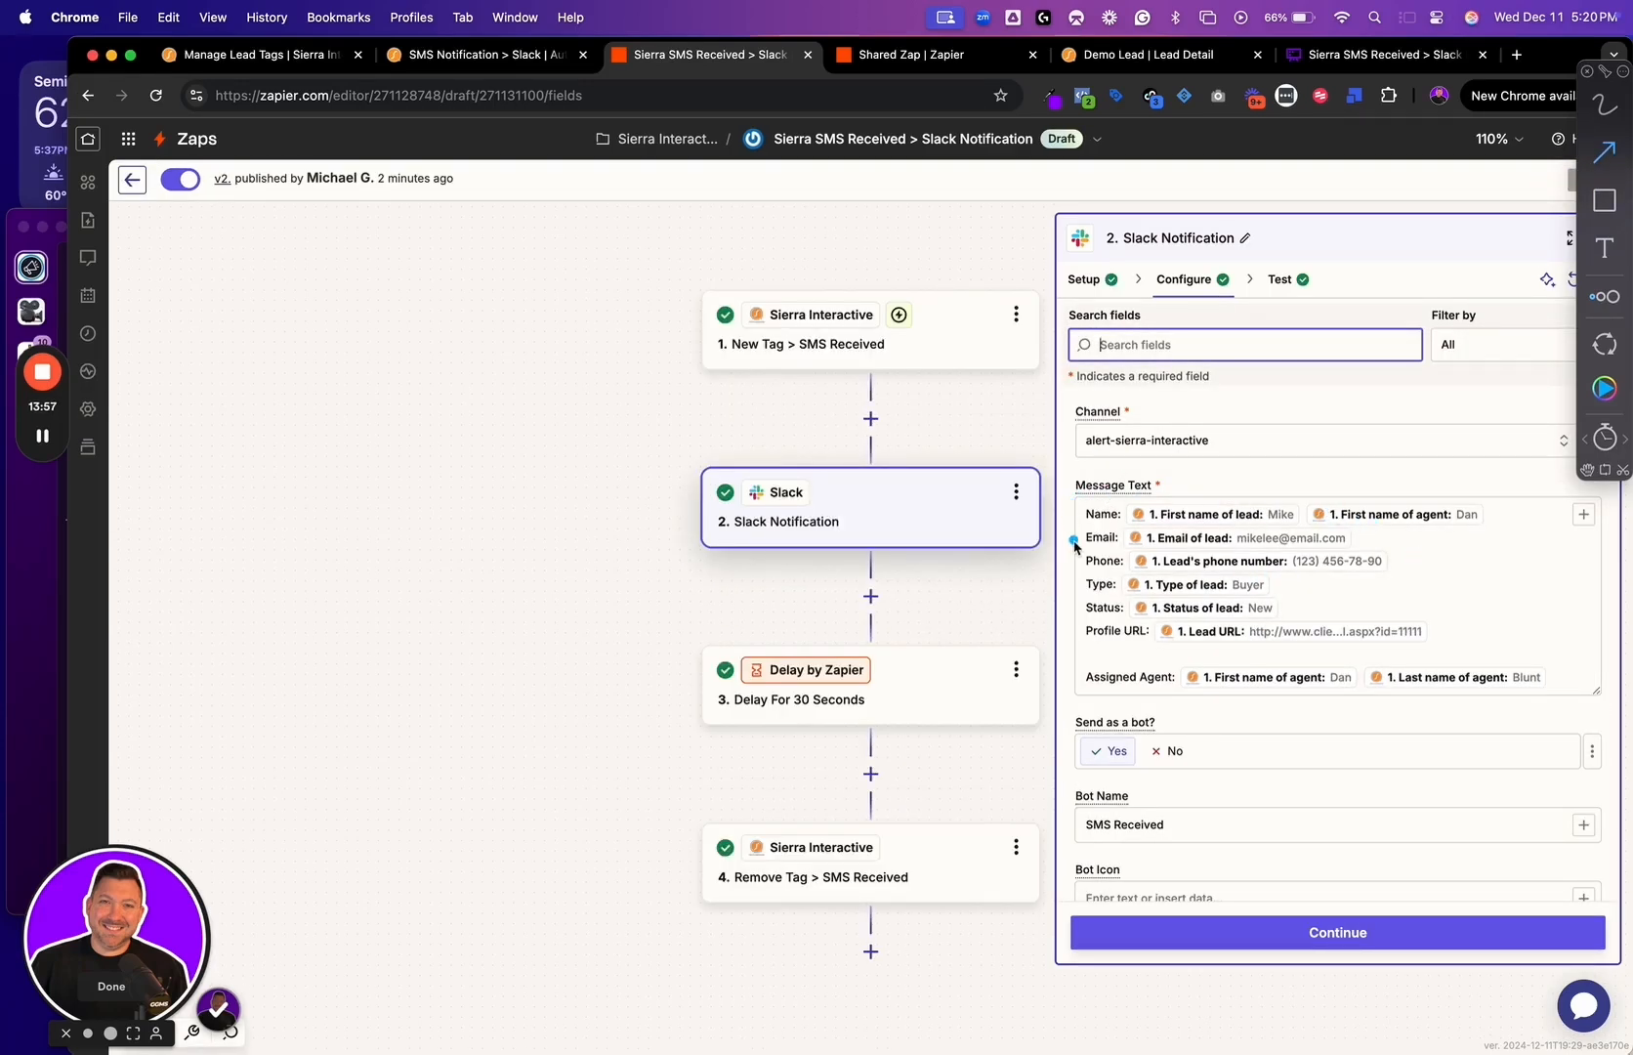
left_click(1435, 632)
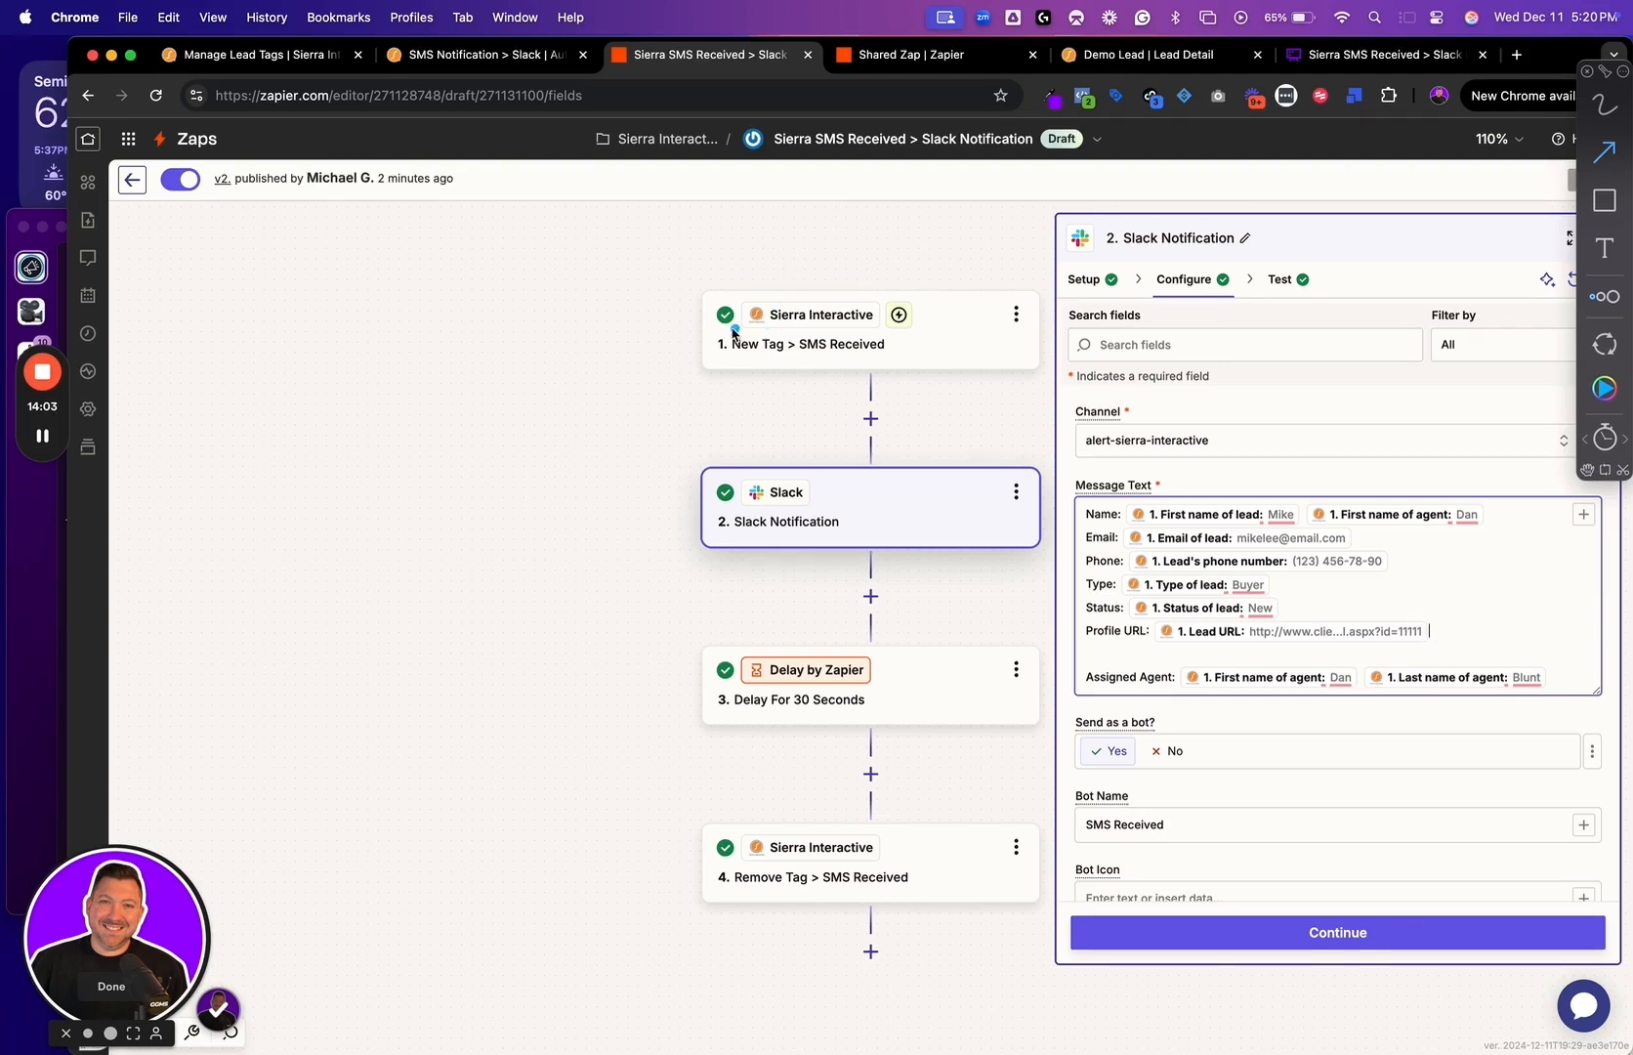
left_click(682, 312)
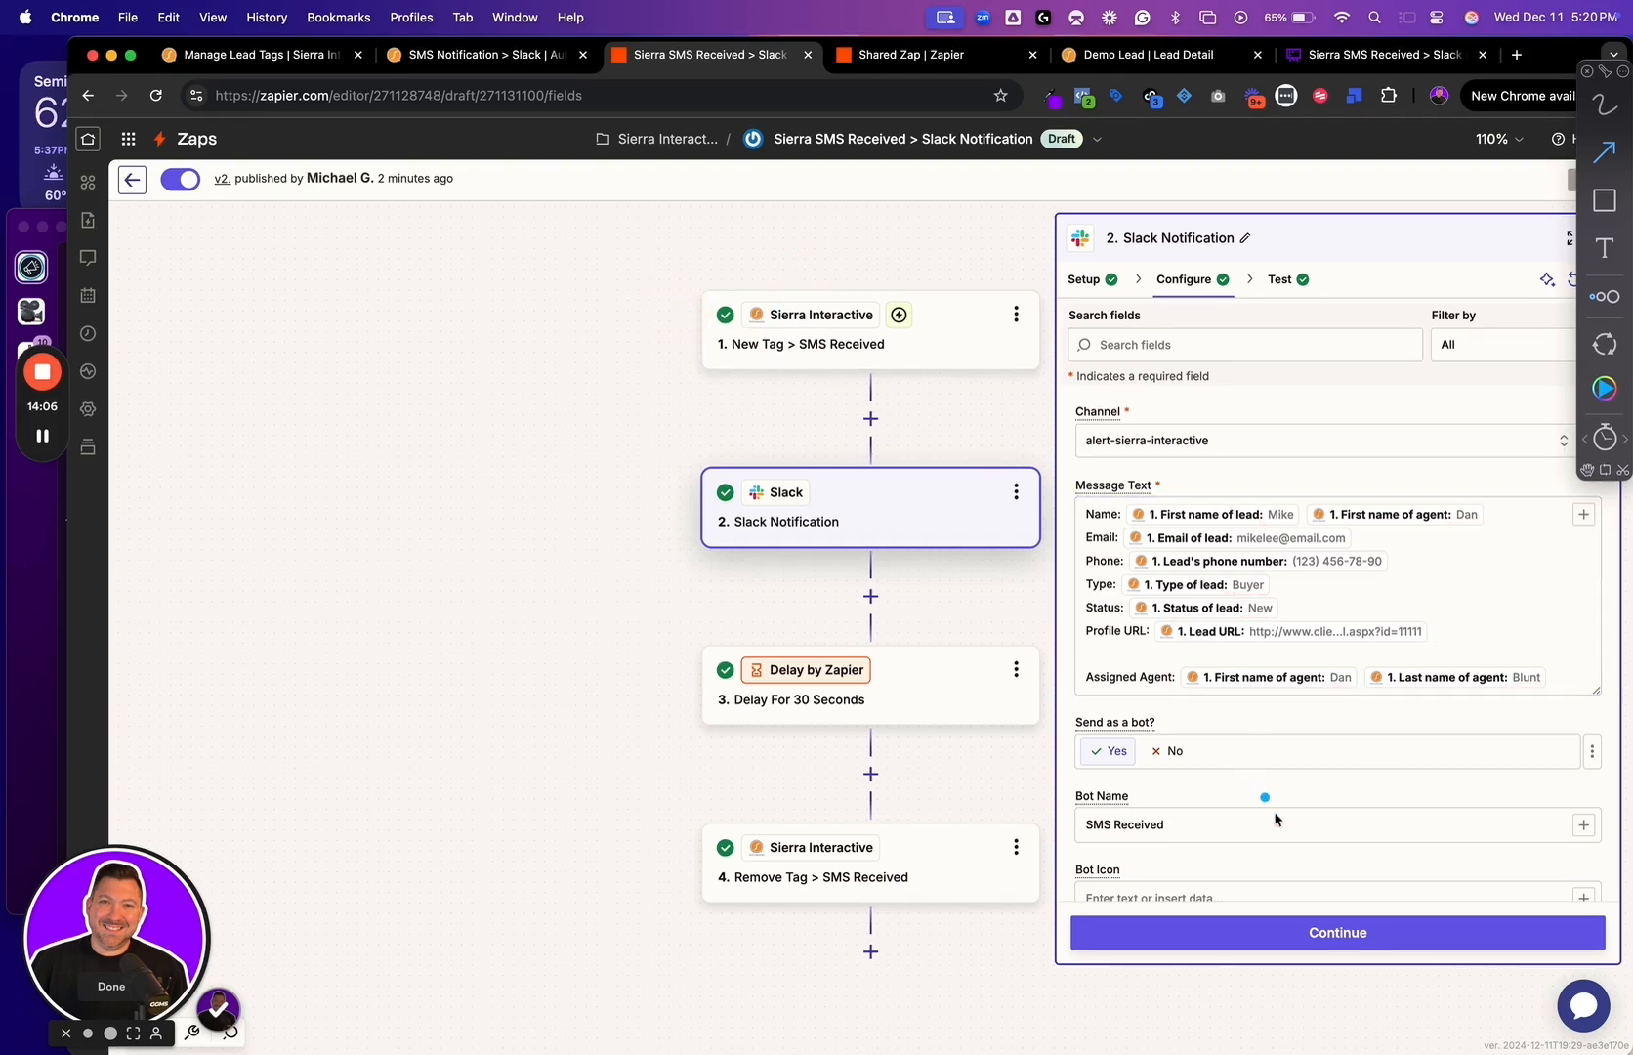
left_click(1319, 932)
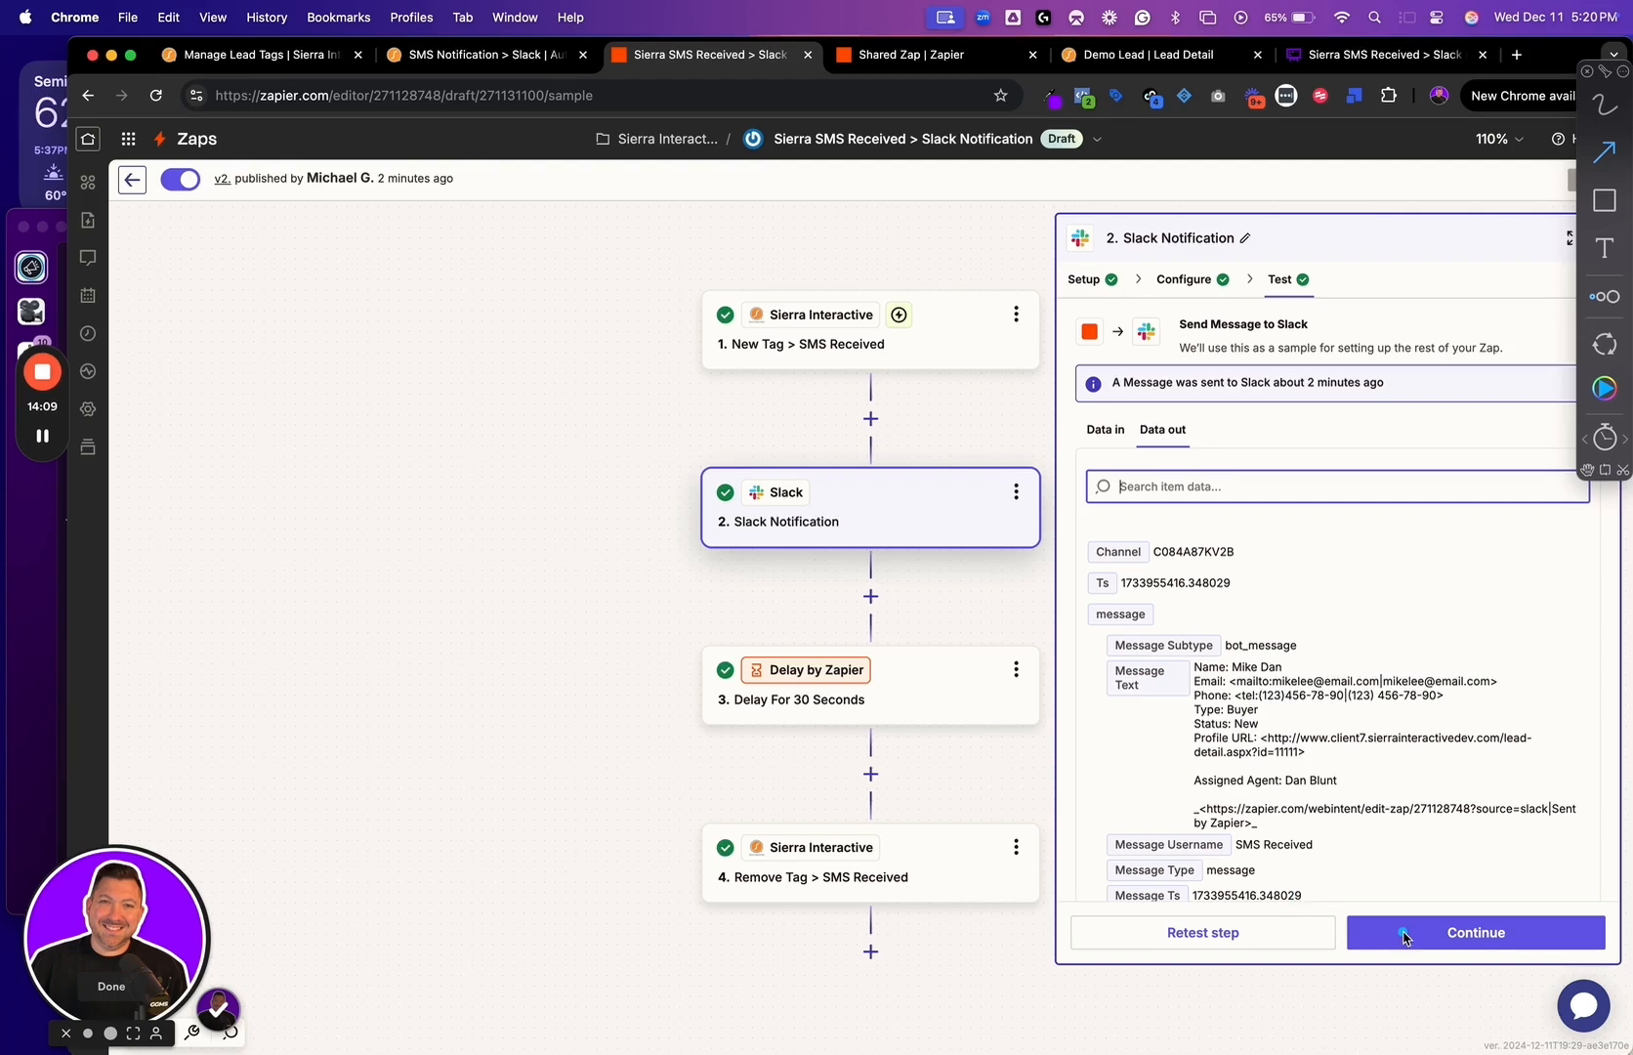
left_click(1123, 54)
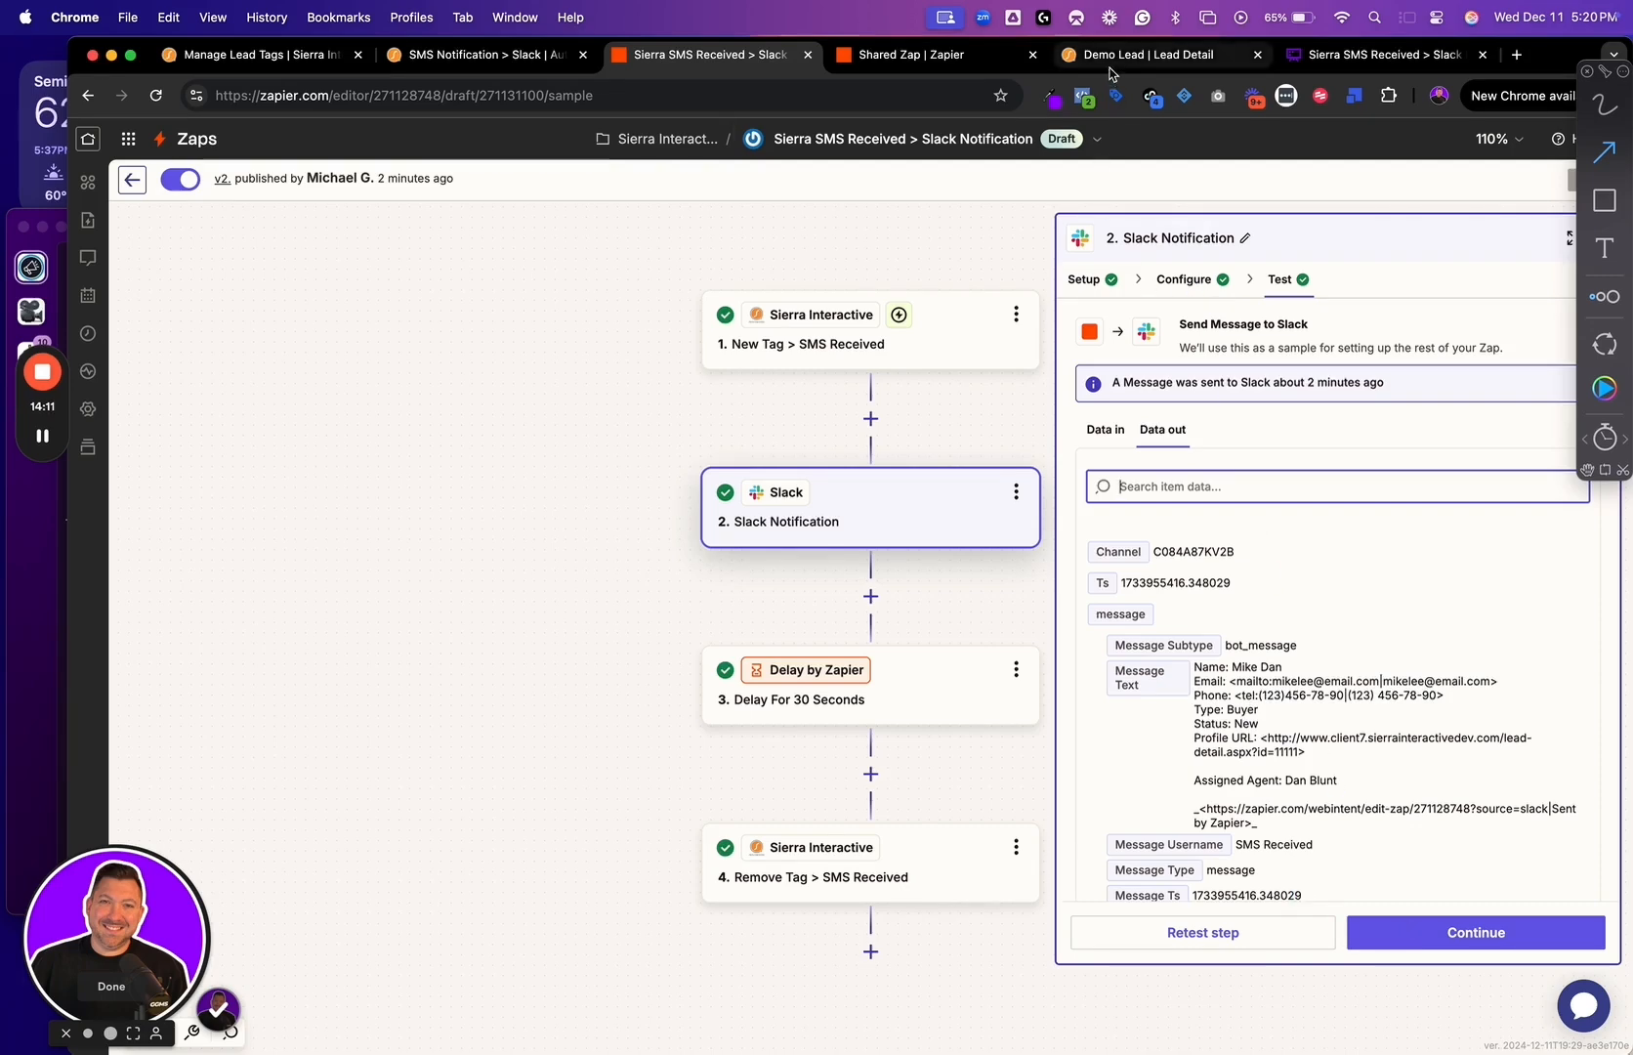